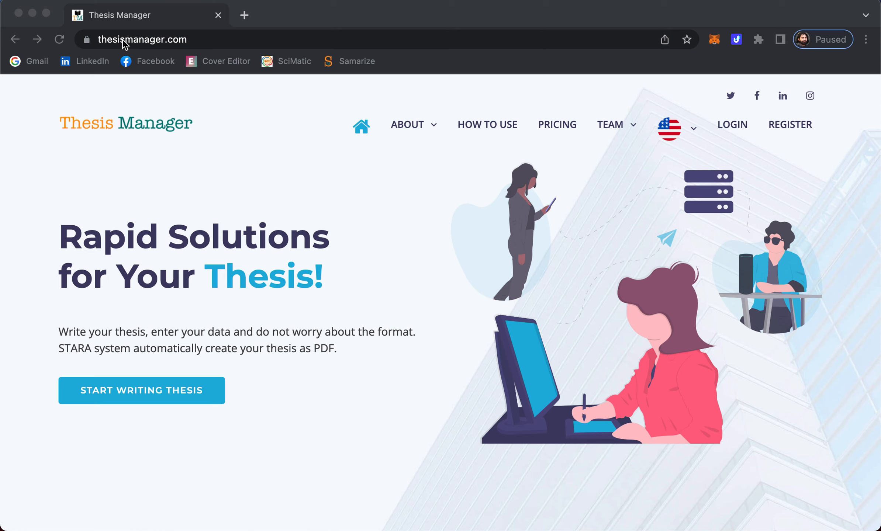
# - Bring the thesis site window forward and go to the Thesis Manager login page
pyautogui.click(274, 241)
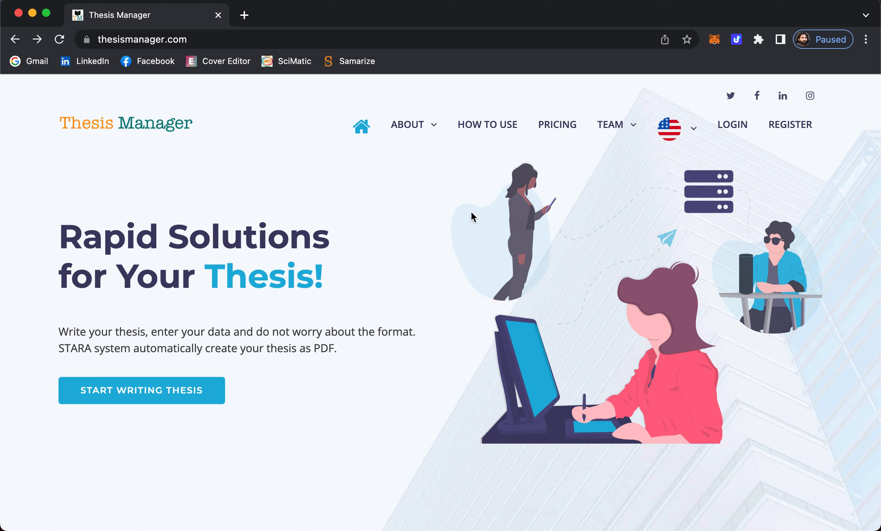
pyautogui.click(732, 127)
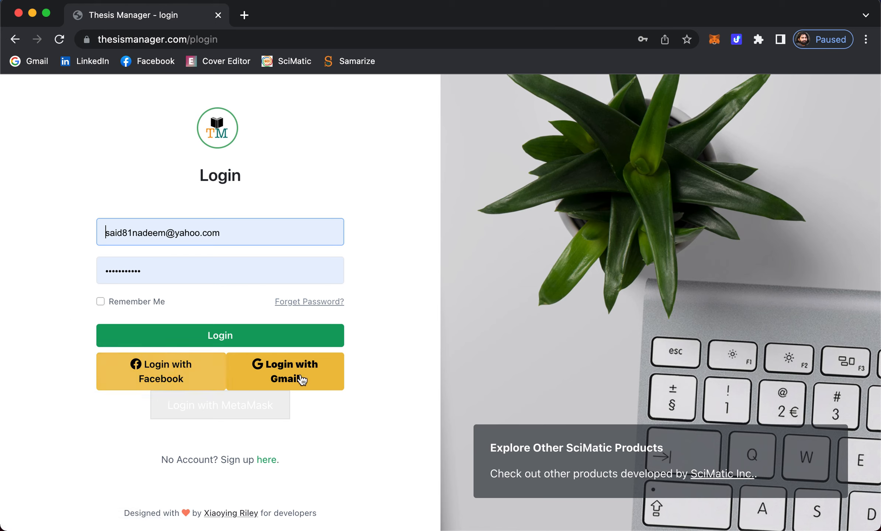
# - Open the sign-up page and select the contact address in its paused-registration notice
pyautogui.click(35, 288)
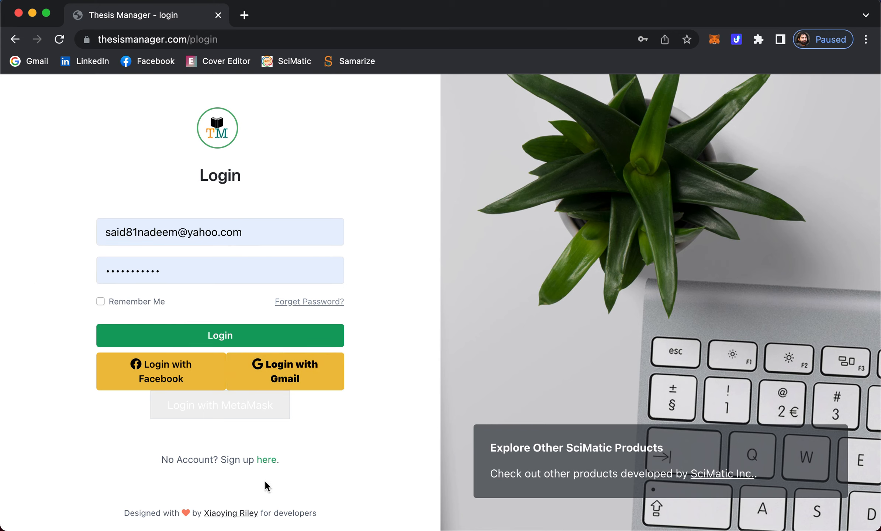
pyautogui.click(269, 461)
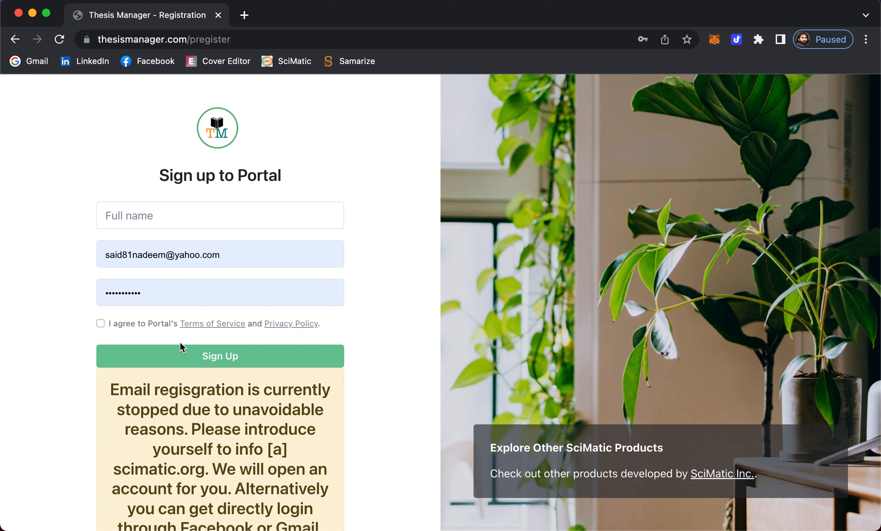
pyautogui.scroll(-5, 181, 346)
pyautogui.moveTo(238, 295); pyautogui.dragTo(204, 318)
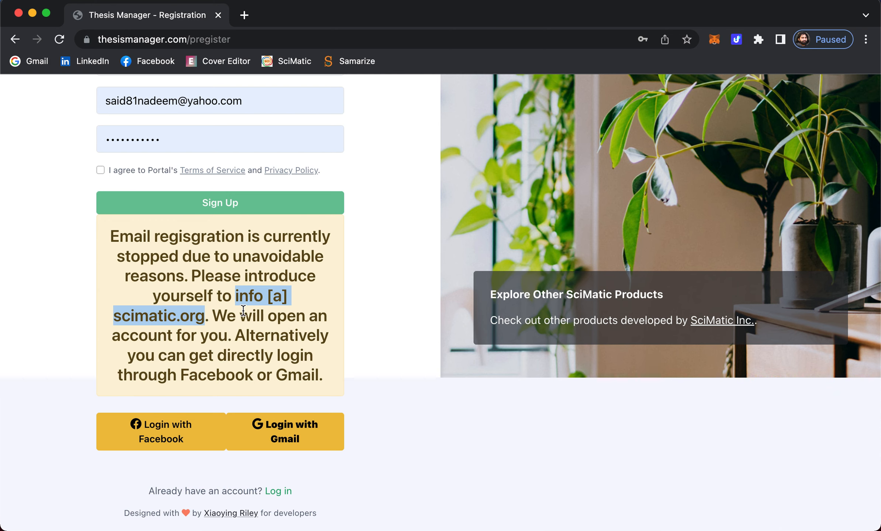
pyautogui.scroll(3, 243, 309)
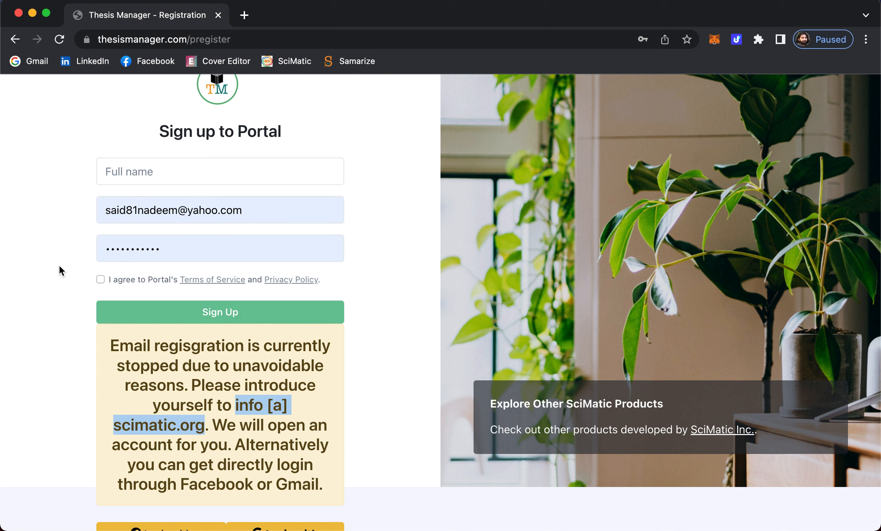
pyautogui.scroll(-3, 63, 271)
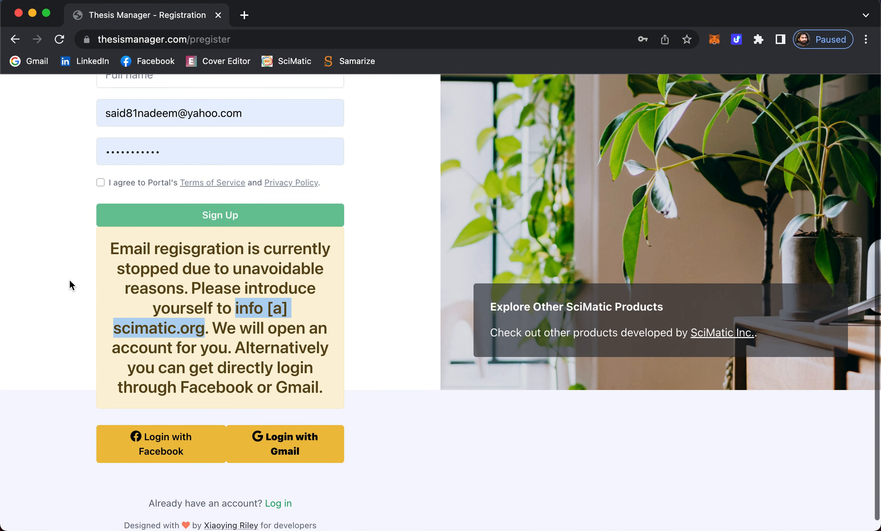
# - Sign in with Facebook and open the TEDU example thesis PDF
pyautogui.click(161, 447)
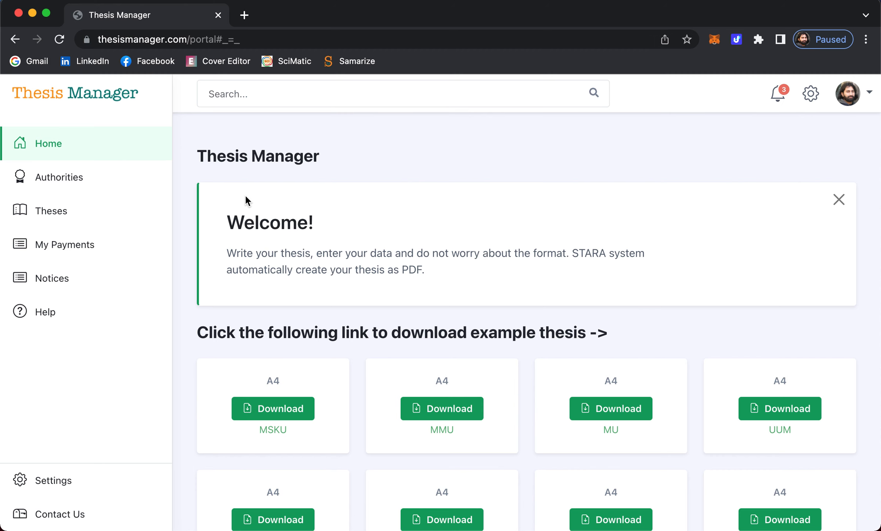
pyautogui.scroll(-5, 245, 201)
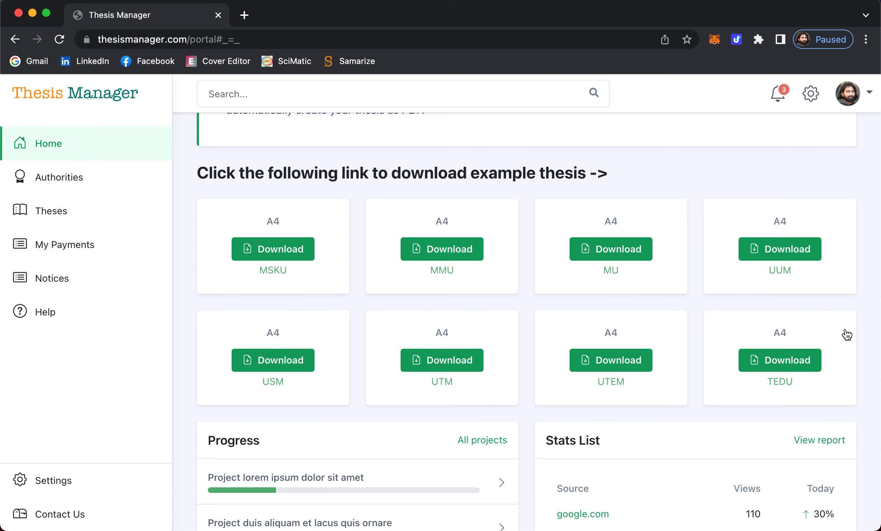
pyautogui.click(780, 363)
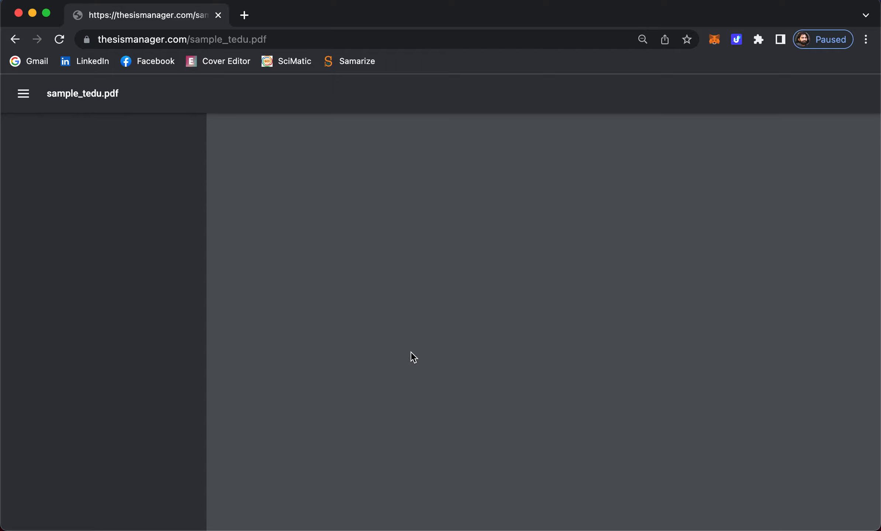
# - Browse the 22-page TEDU sample PDF, then return to the portal home page
pyautogui.scroll(-10, 552, 330)
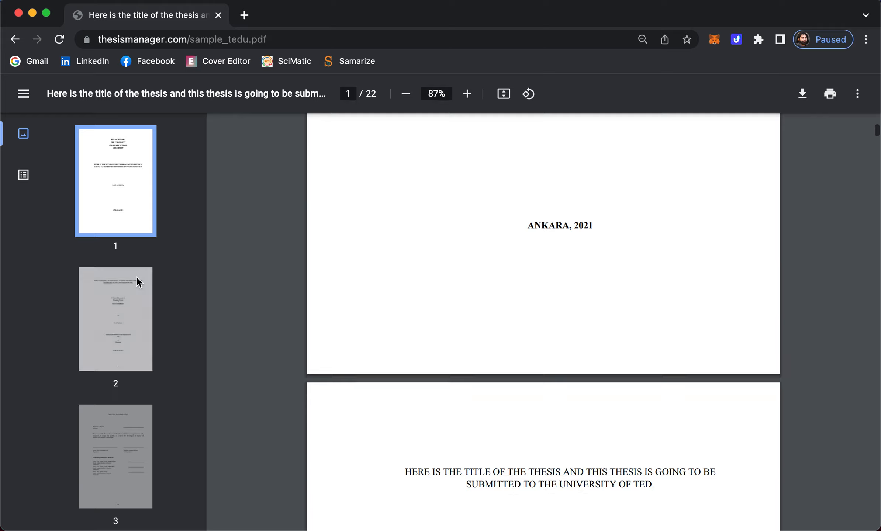
pyautogui.scroll(-10, 125, 335)
pyautogui.scroll(-20, 125, 335)
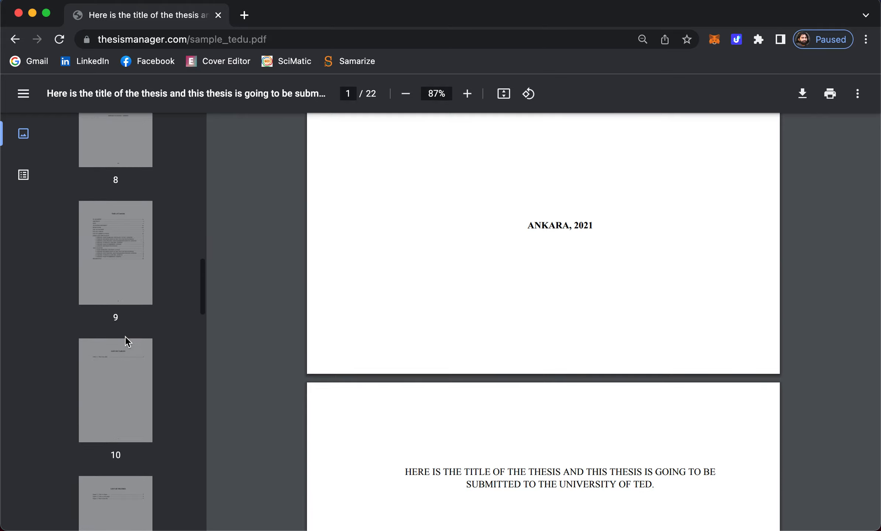
pyautogui.scroll(18, 125, 335)
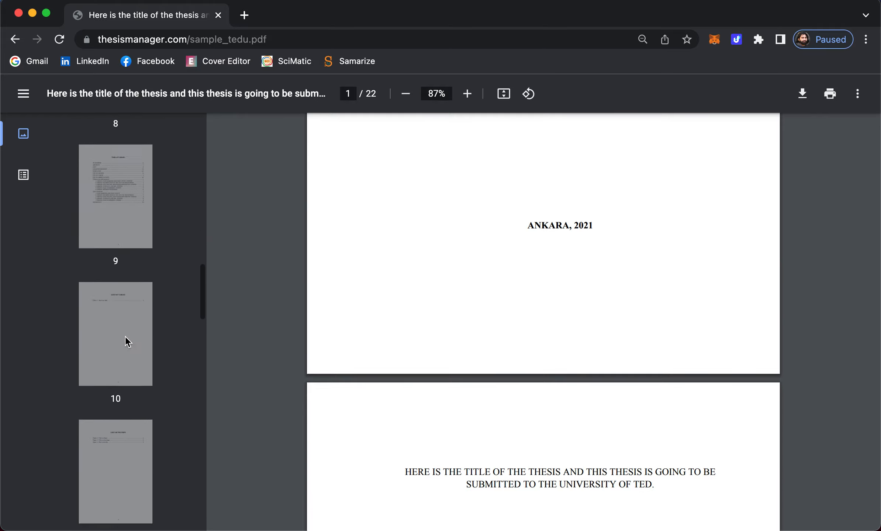
pyautogui.click(15, 39)
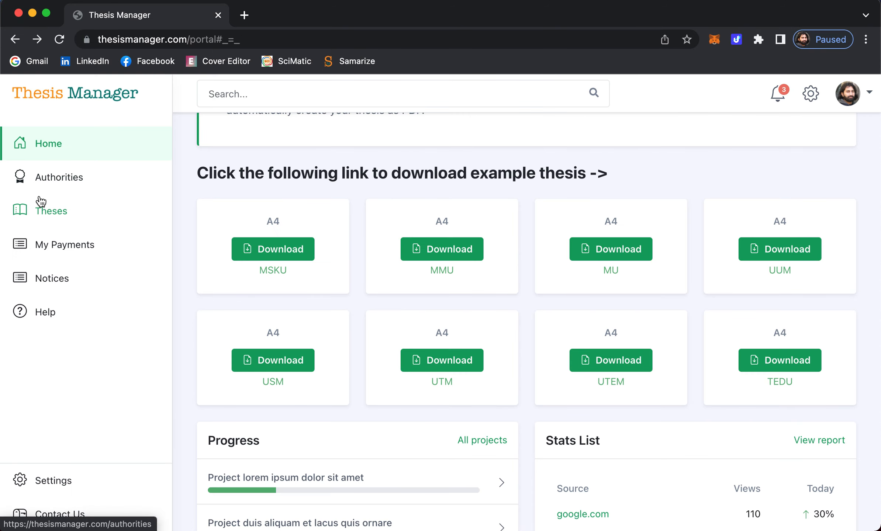
# - Open the Theses list and start creating a new thesis
pyautogui.click(51, 212)
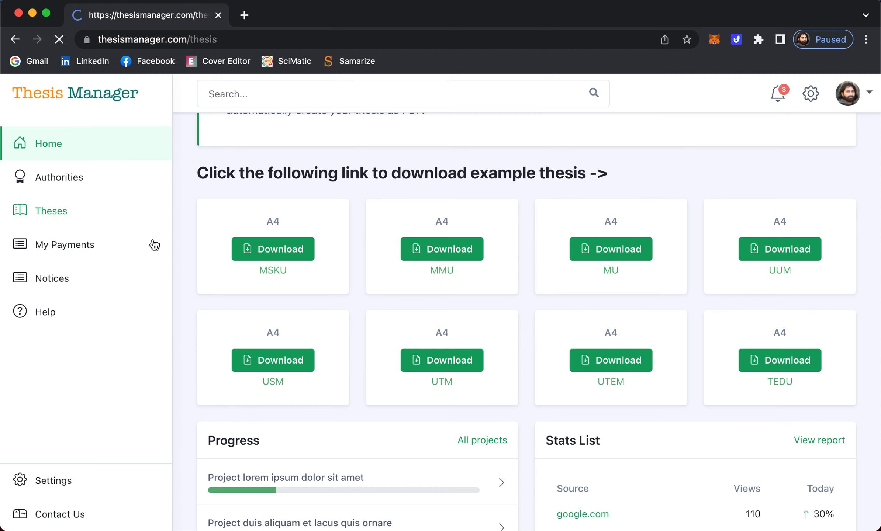
pyautogui.scroll(1, 388, 226)
pyautogui.scroll(-8, 387, 226)
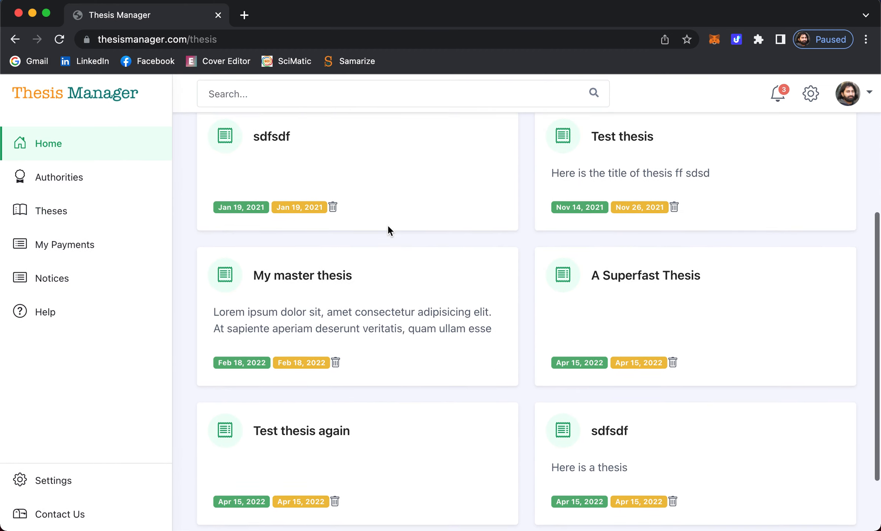
pyautogui.scroll(10, 388, 226)
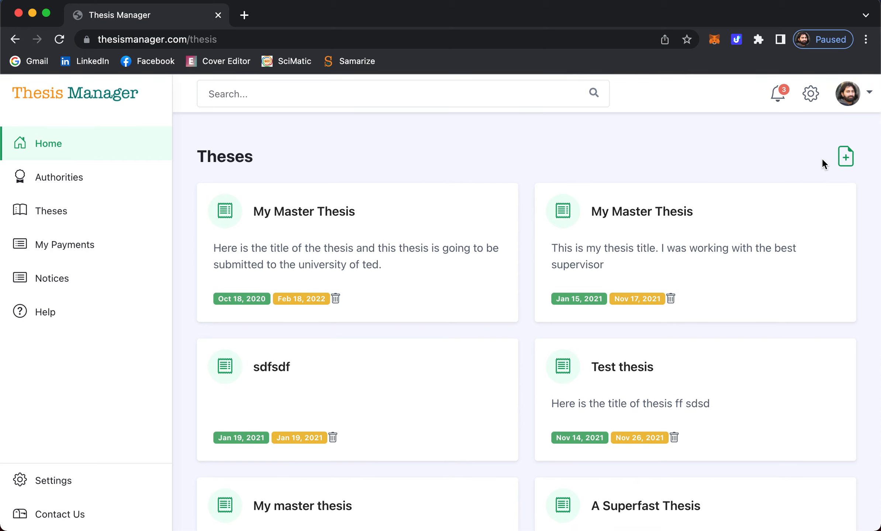
pyautogui.click(846, 158)
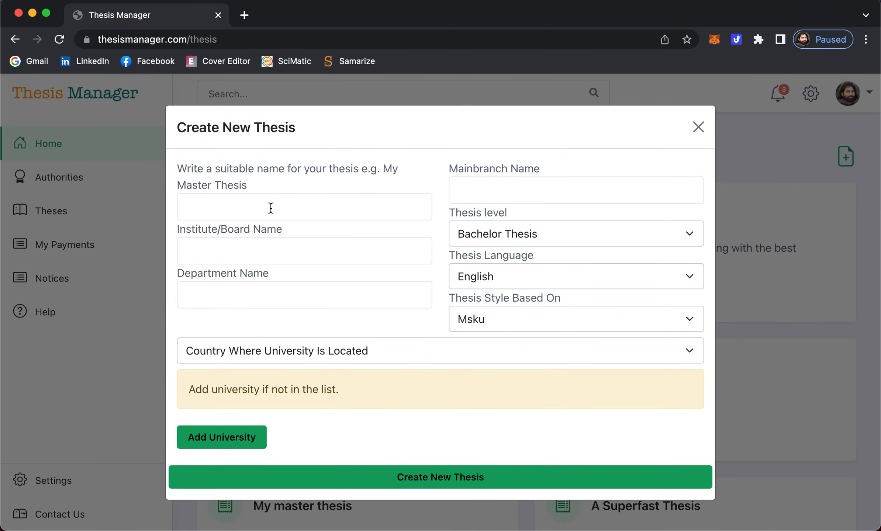
# - Enter 'My new Thesis', The Institute of Natural Sciences, Chemistry and Organic Chemistry as name, institute, department, branch
pyautogui.click(271, 208)
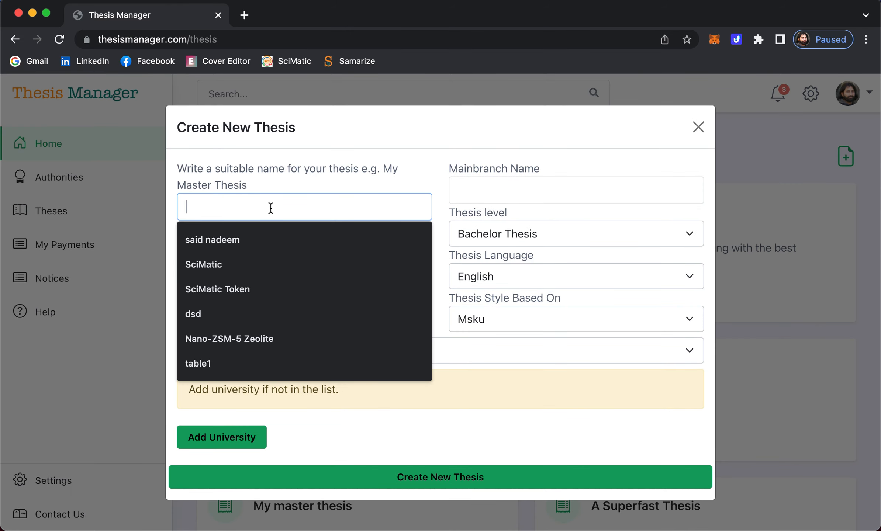
pyautogui.write('My new')
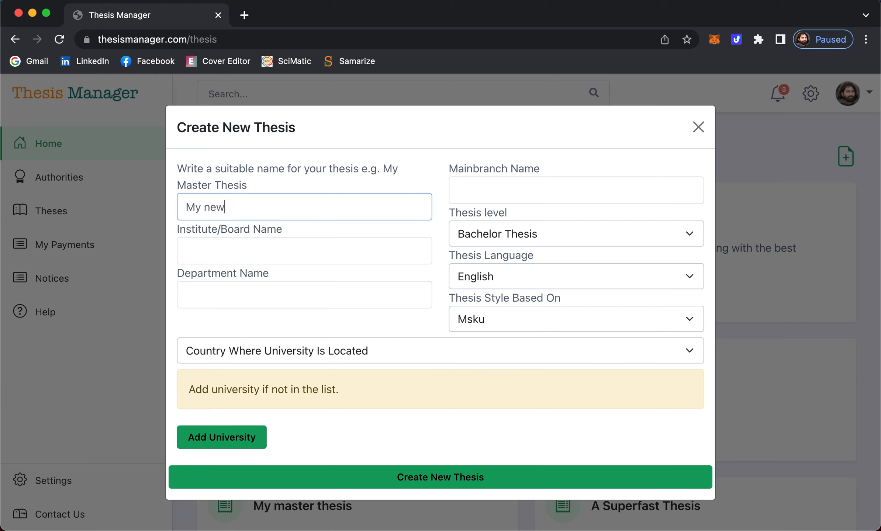
pyautogui.write(' Thesis')
pyautogui.click(246, 254)
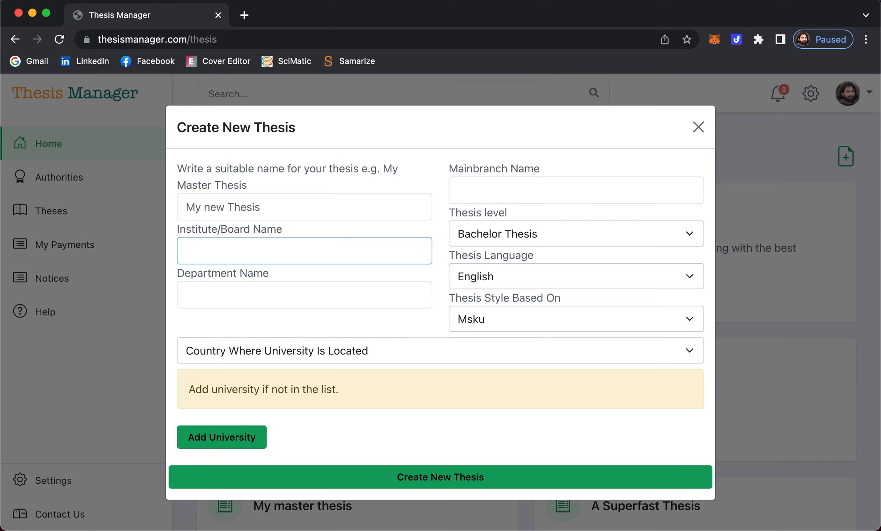
pyautogui.write('The Institute of Nat')
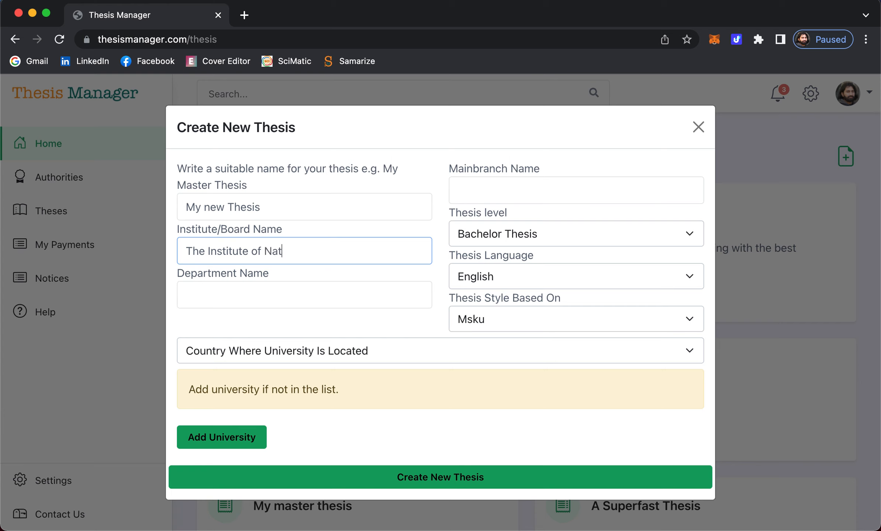
pyautogui.write('ural Sciences')
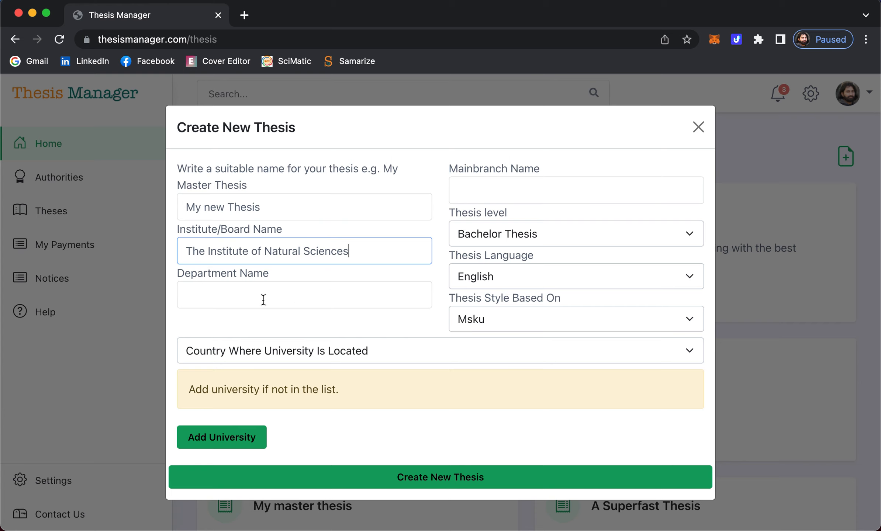
pyautogui.click(320, 286)
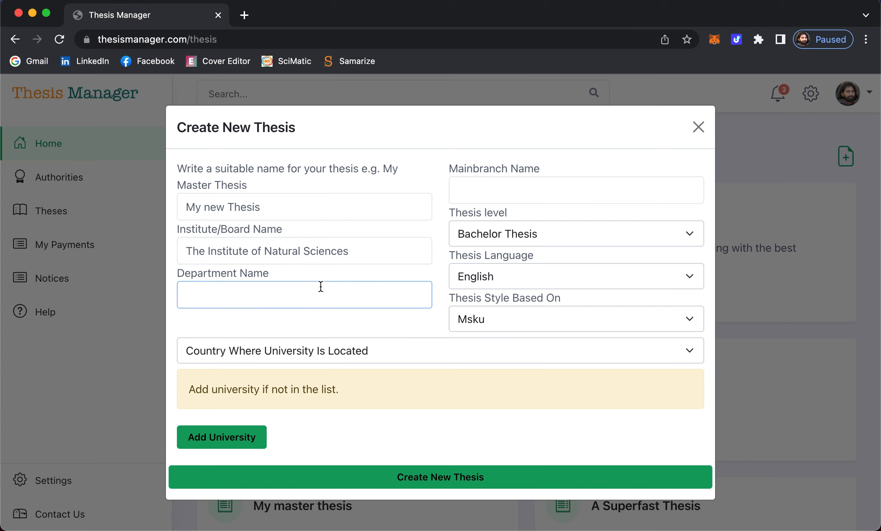
pyautogui.write('Chemistry')
pyautogui.click(491, 189)
pyautogui.write('O')
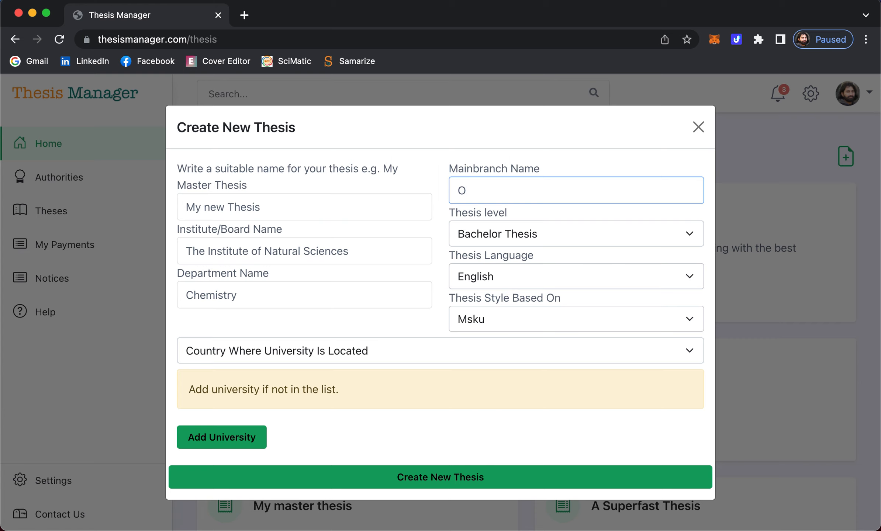
pyautogui.write('rganic Chemistry')
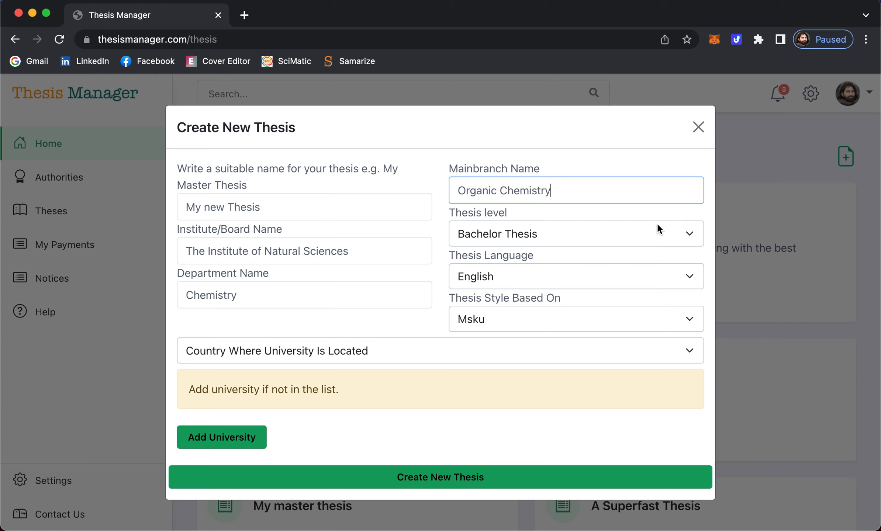
pyautogui.click(578, 225)
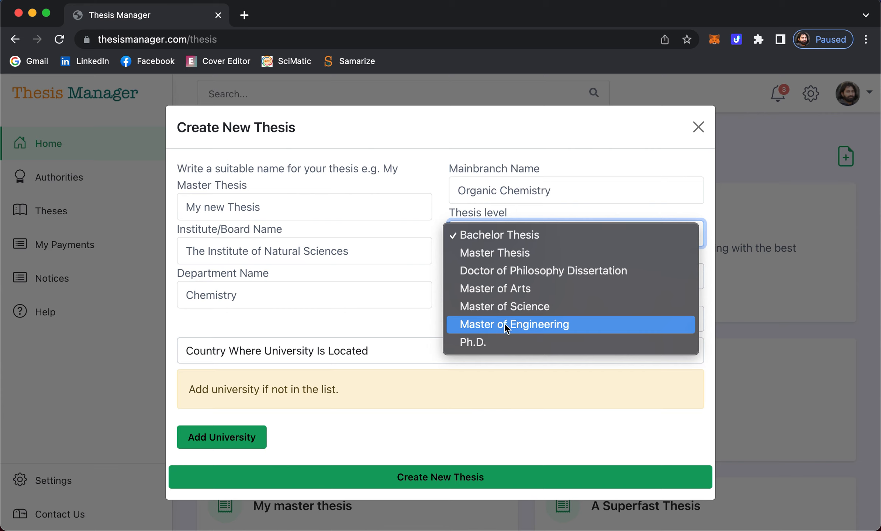
# - Set the thesis level to Master of Science, language English and style Tedu
pyautogui.click(511, 307)
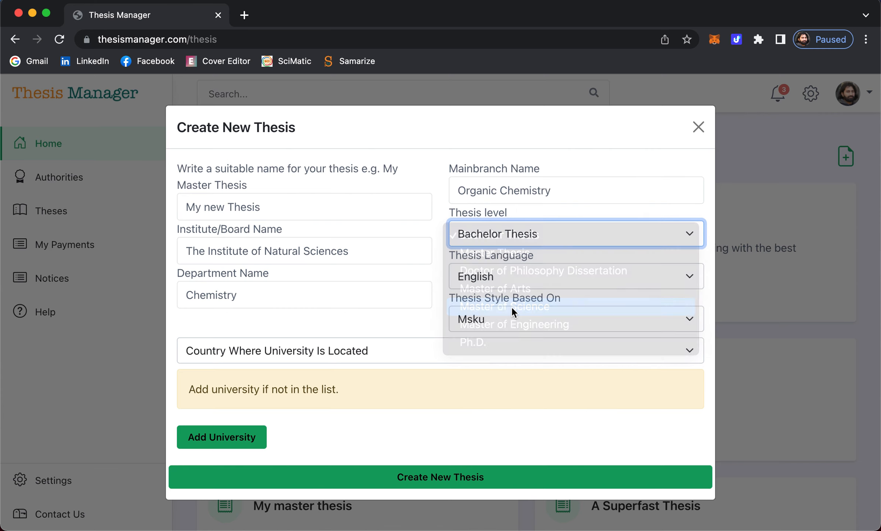
pyautogui.click(498, 276)
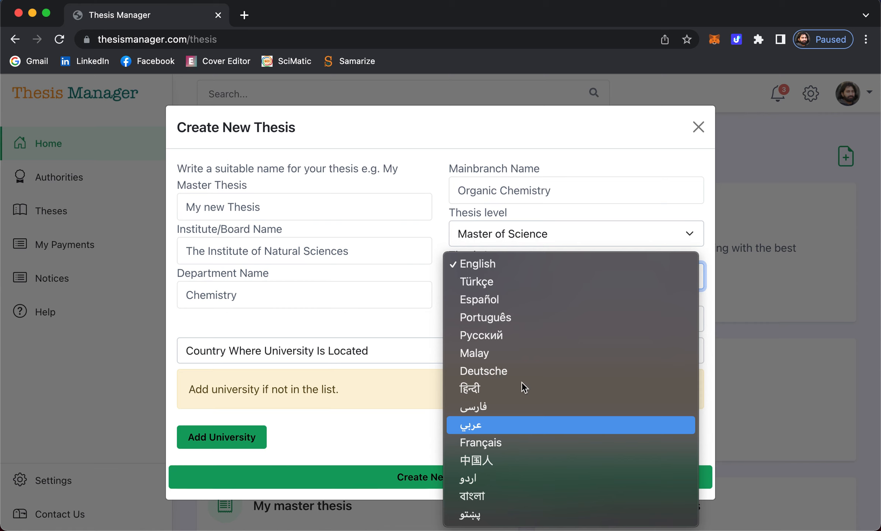
pyautogui.click(489, 266)
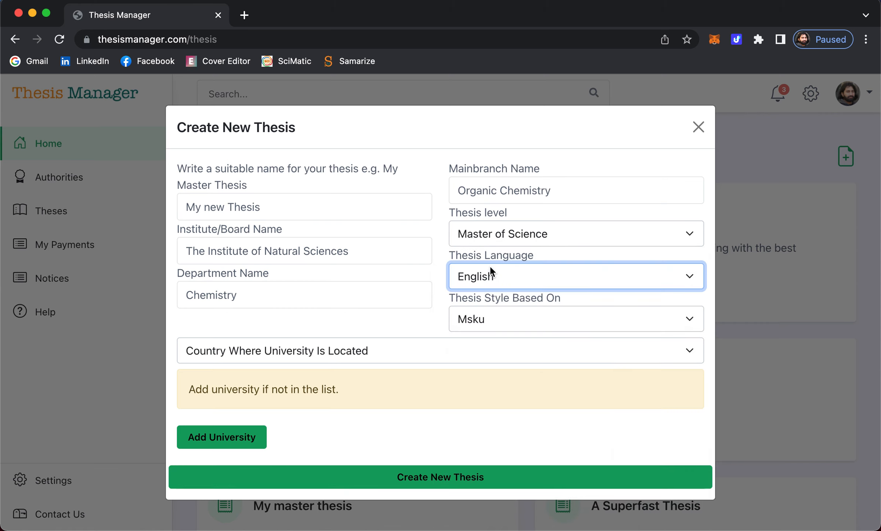
pyautogui.click(494, 319)
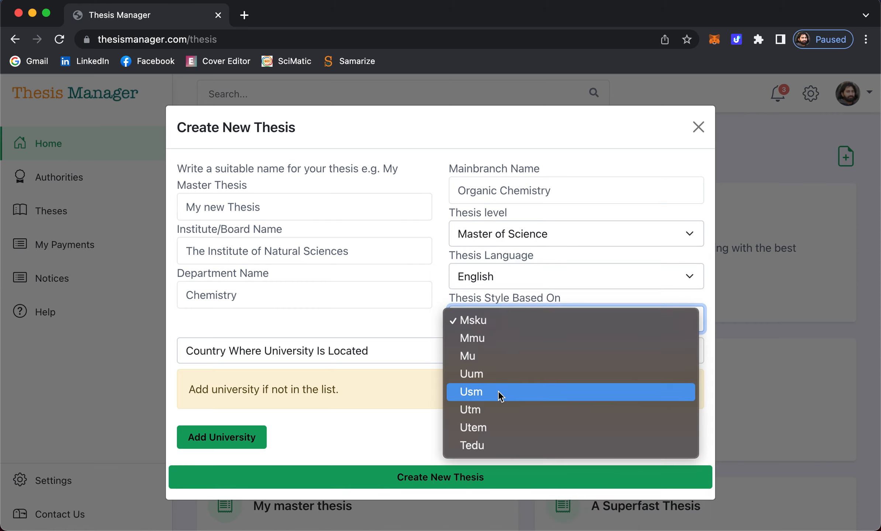
pyautogui.click(479, 444)
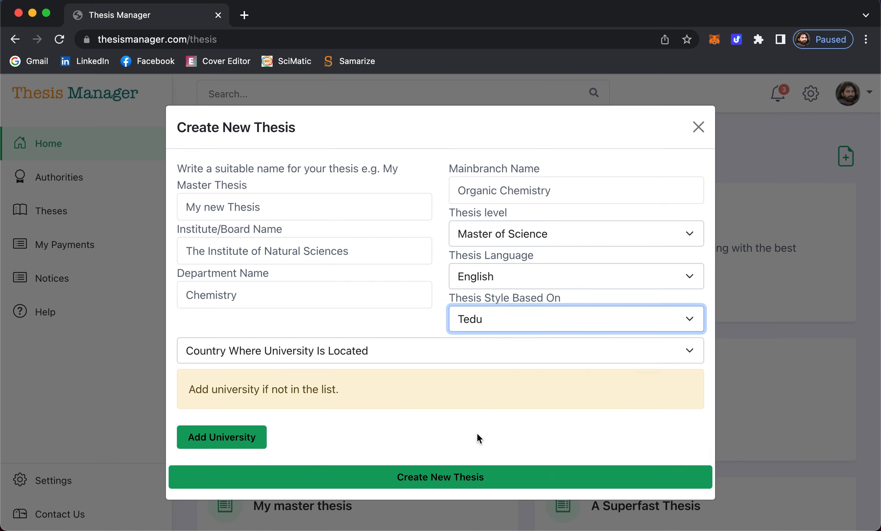
# - Set the university's country to Turkey and city to Ankara
pyautogui.click(281, 352)
pyautogui.scroll(-15, 280, 352)
pyautogui.scroll(-12, 281, 352)
pyautogui.click(243, 319)
pyautogui.click(241, 380)
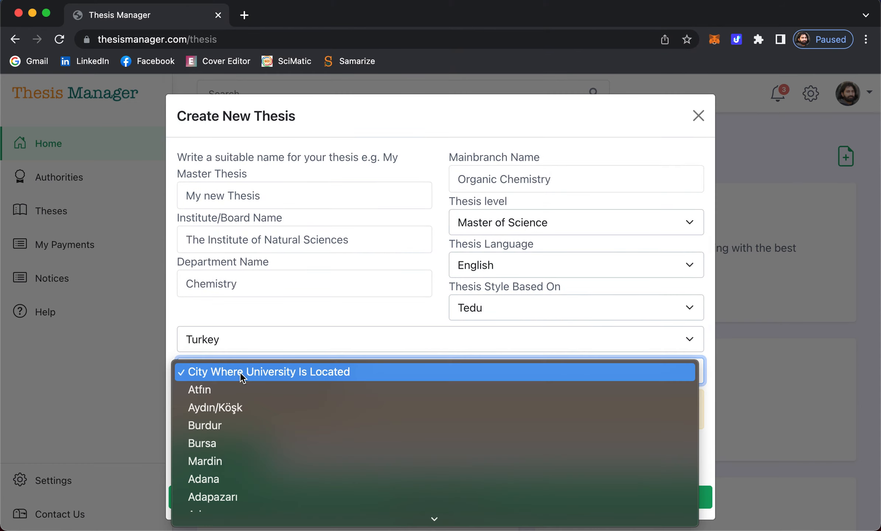
pyautogui.scroll(-8, 283, 437)
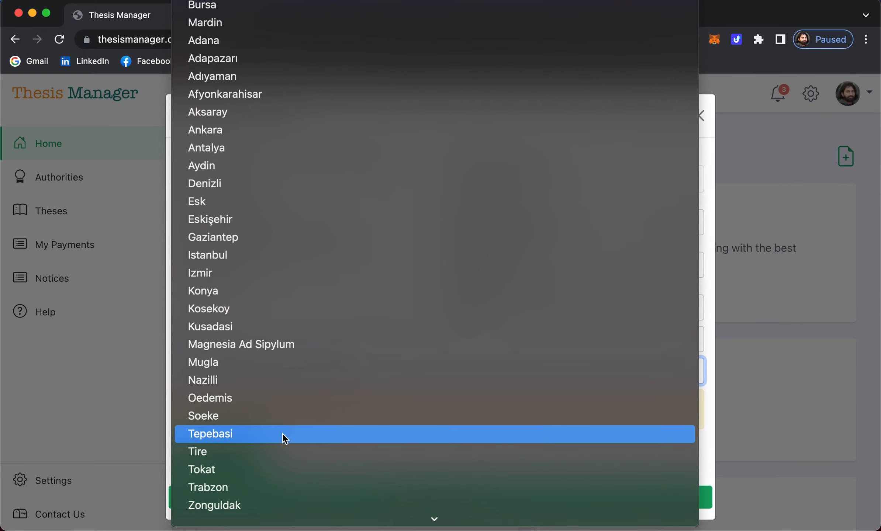
pyautogui.scroll(3, 256, 296)
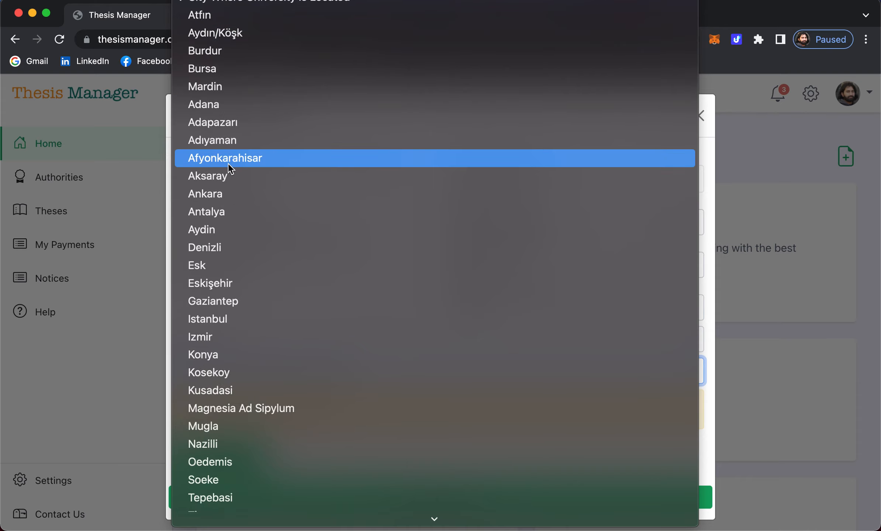
pyautogui.click(223, 194)
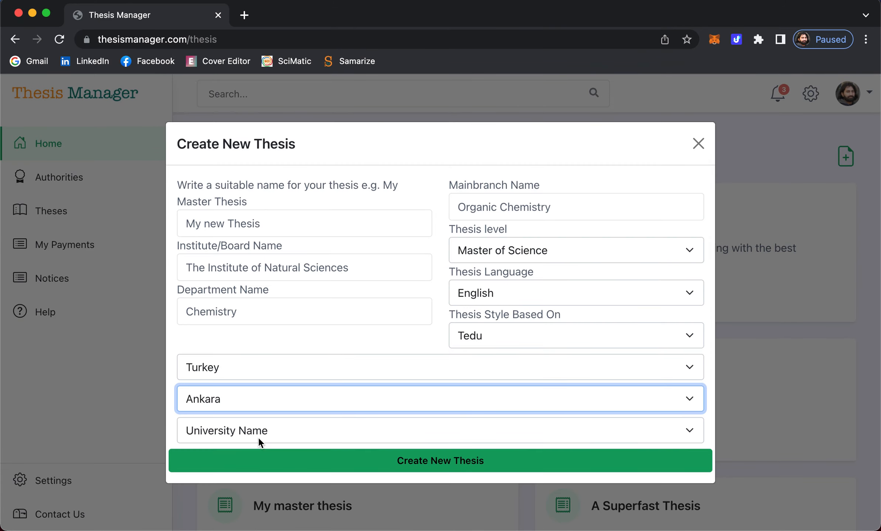
# - Choose Ted University from the list of Ankara universities
pyautogui.click(258, 435)
pyautogui.scroll(-5, 310, 468)
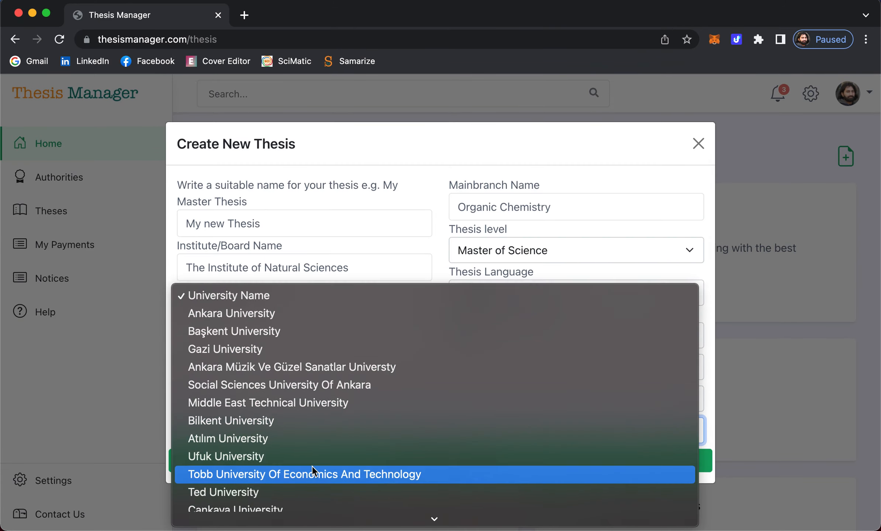
pyautogui.scroll(-2, 291, 478)
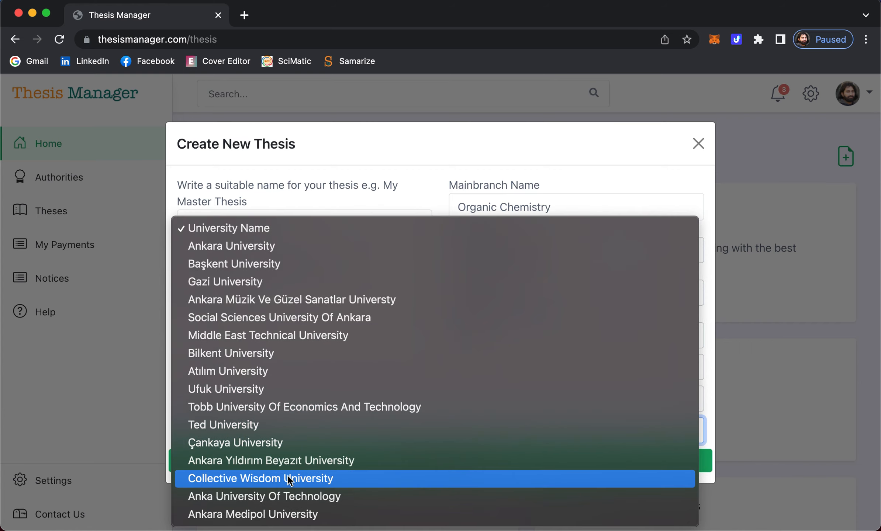
pyautogui.click(253, 426)
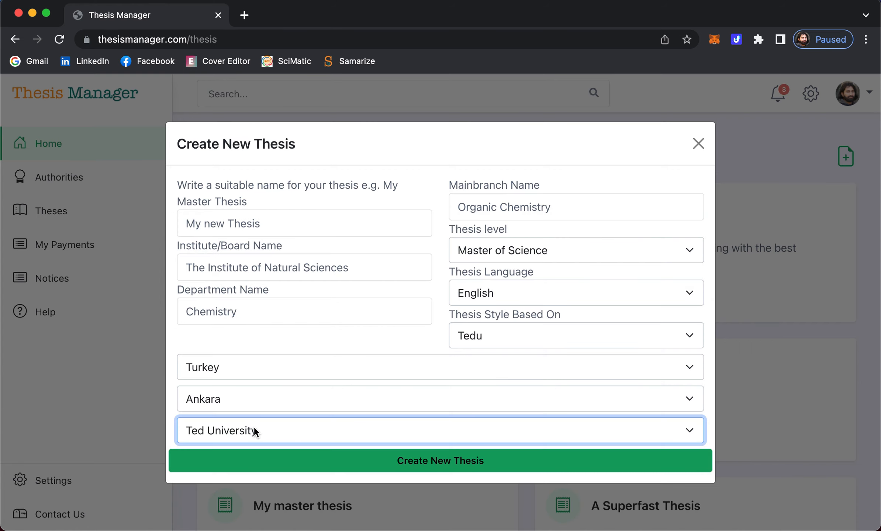
pyautogui.click(499, 207)
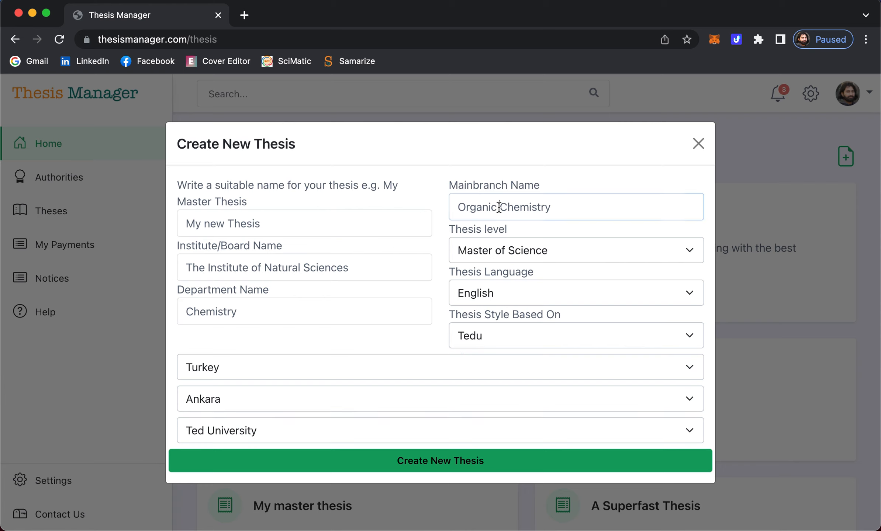
# - Create the thesis, generate its PDF, and inspect the title page's institute, CHEMISTRY and 'ANKARA, 1970' lines
pyautogui.click(439, 461)
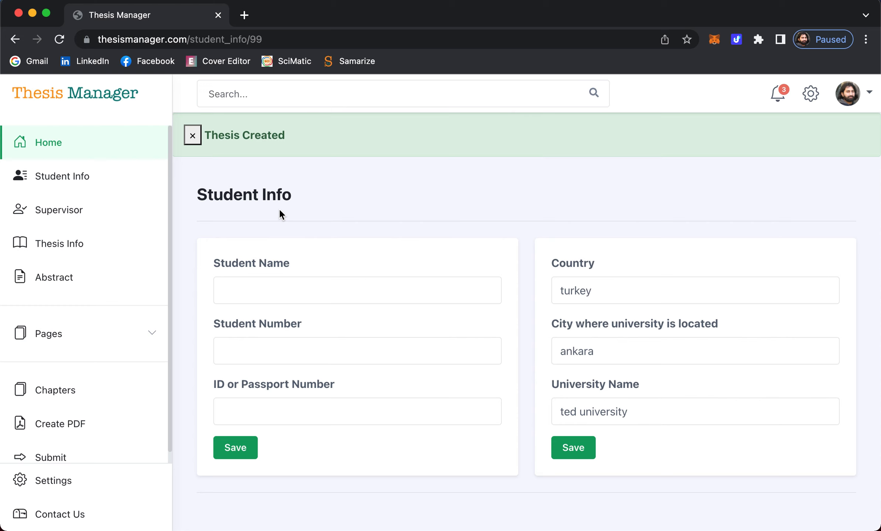
pyautogui.click(58, 425)
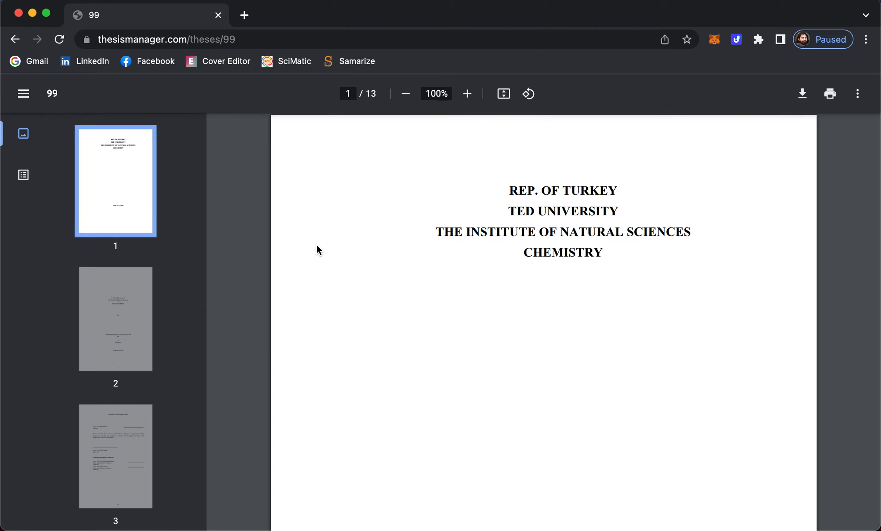
pyautogui.tripleClick(540, 239)
pyautogui.doubleClick(555, 254)
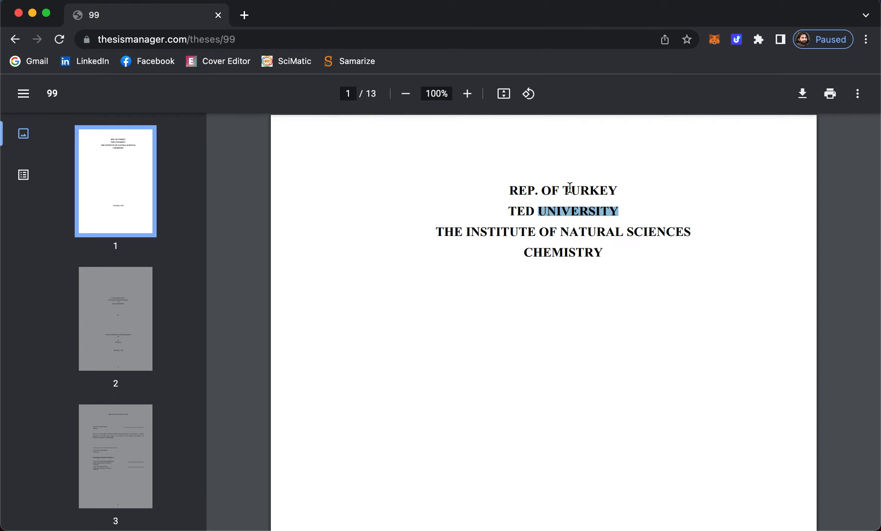
pyautogui.scroll(-10, 547, 257)
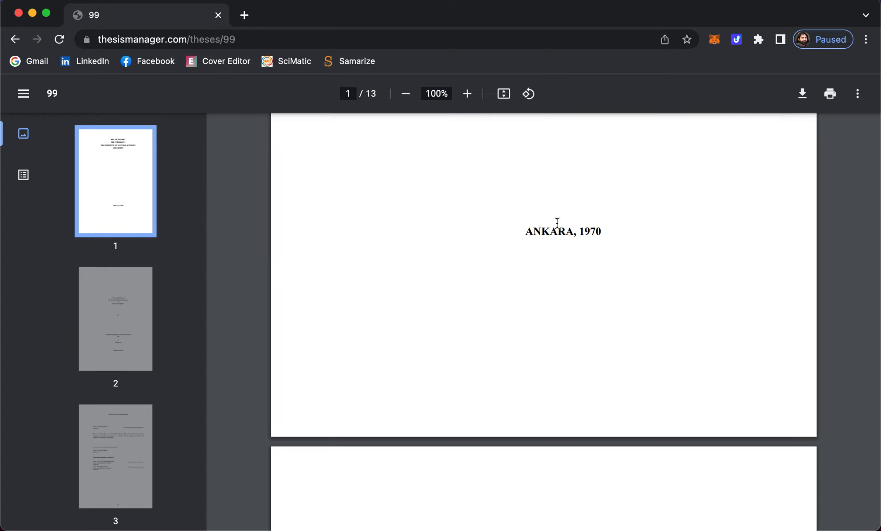
pyautogui.tripleClick(592, 231)
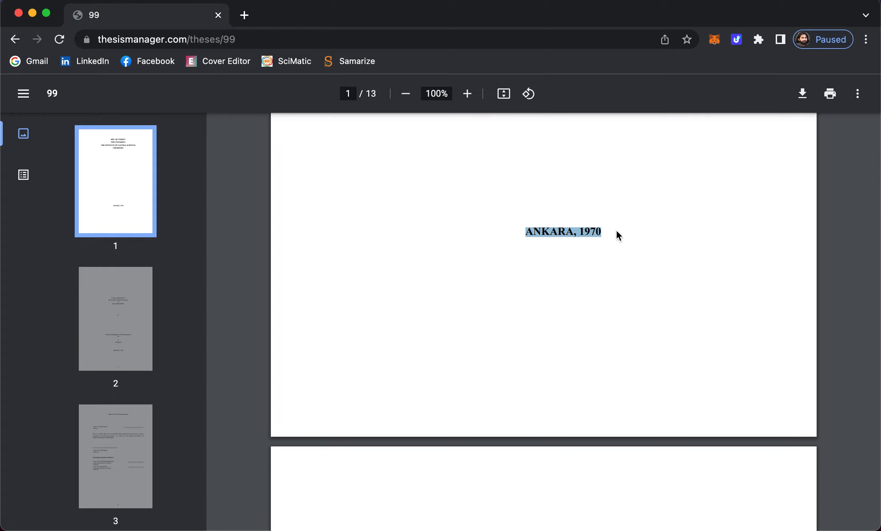
pyautogui.click(563, 223)
pyautogui.tripleClick(586, 232)
pyautogui.doubleClick(587, 230)
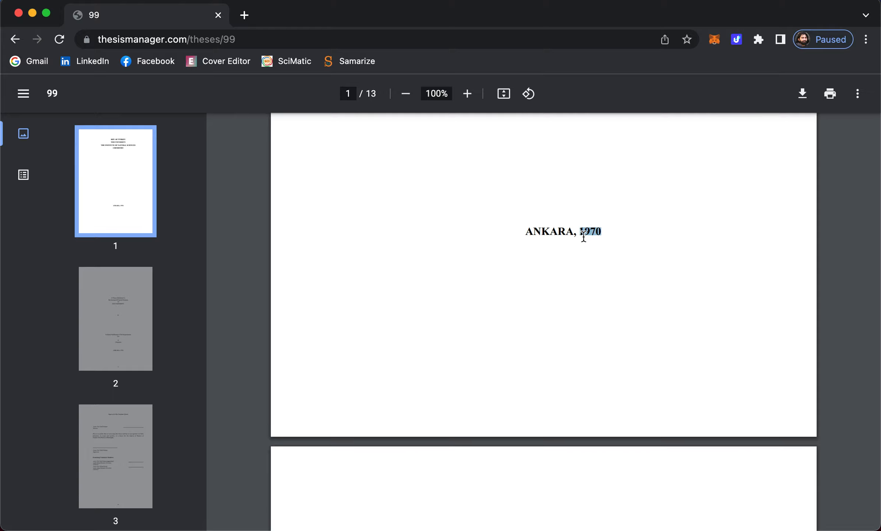
# - Page through all 13 pages of the generated PDF and close its window
pyautogui.scroll(-6, 579, 284)
pyautogui.scroll(-1, 577, 284)
pyautogui.scroll(1, 578, 284)
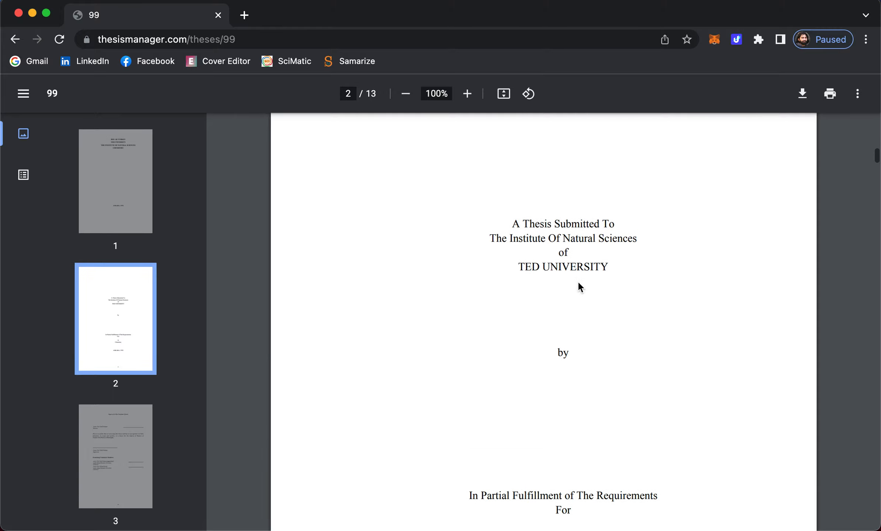
pyautogui.scroll(-7, 577, 284)
pyautogui.scroll(-10, 578, 284)
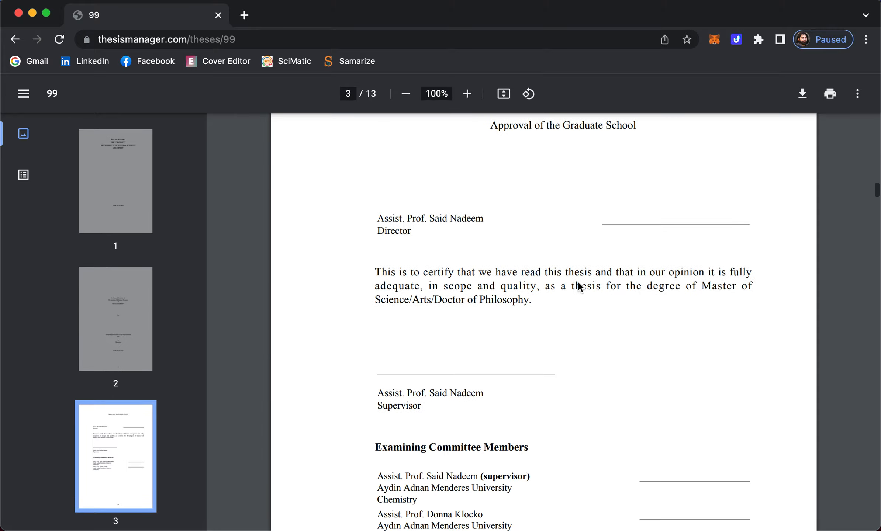
pyautogui.scroll(-10, 578, 284)
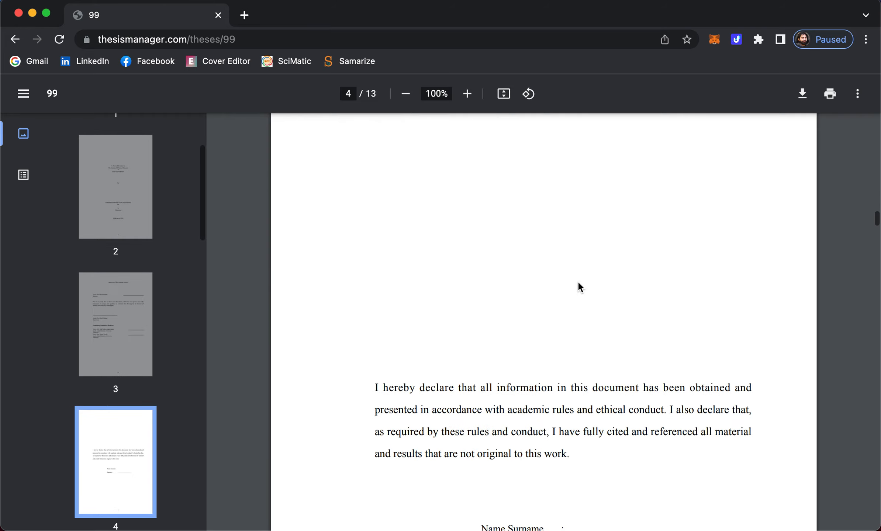
pyautogui.scroll(10, 578, 284)
pyautogui.scroll(4, 577, 287)
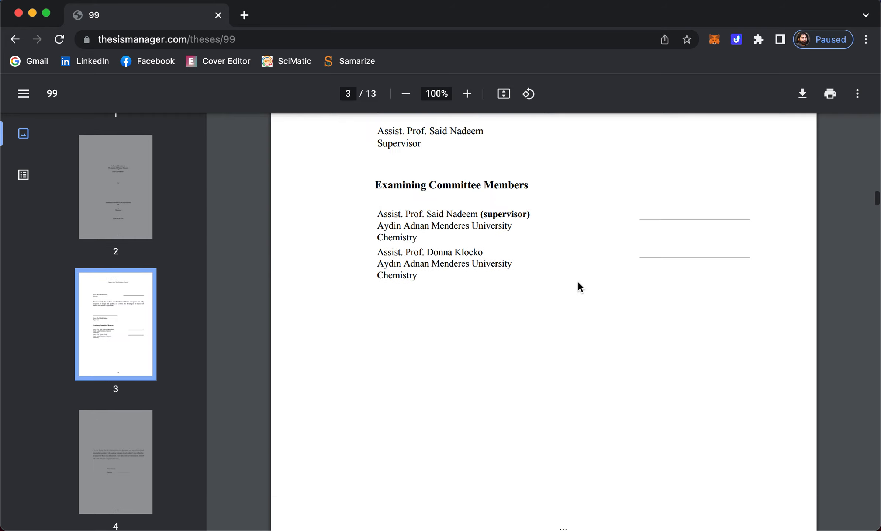
pyautogui.scroll(3, 446, 317)
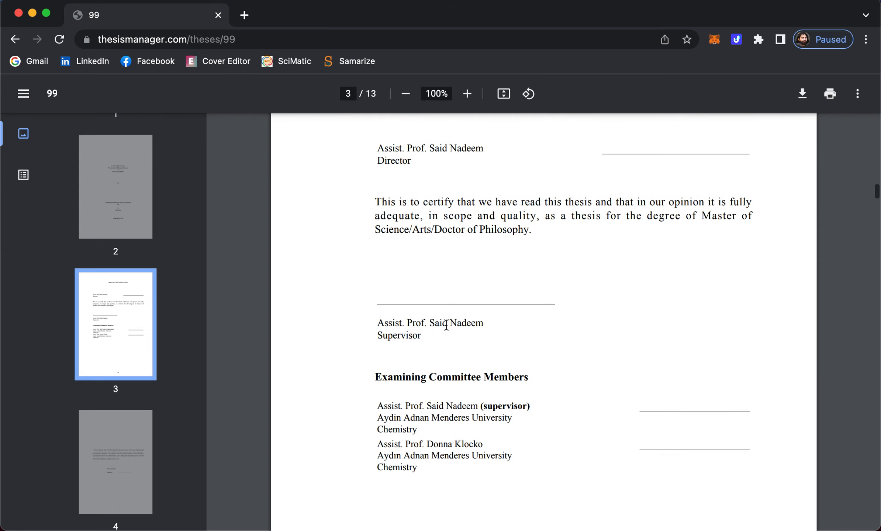
pyautogui.scroll(-15, 446, 325)
pyautogui.scroll(-15, 445, 325)
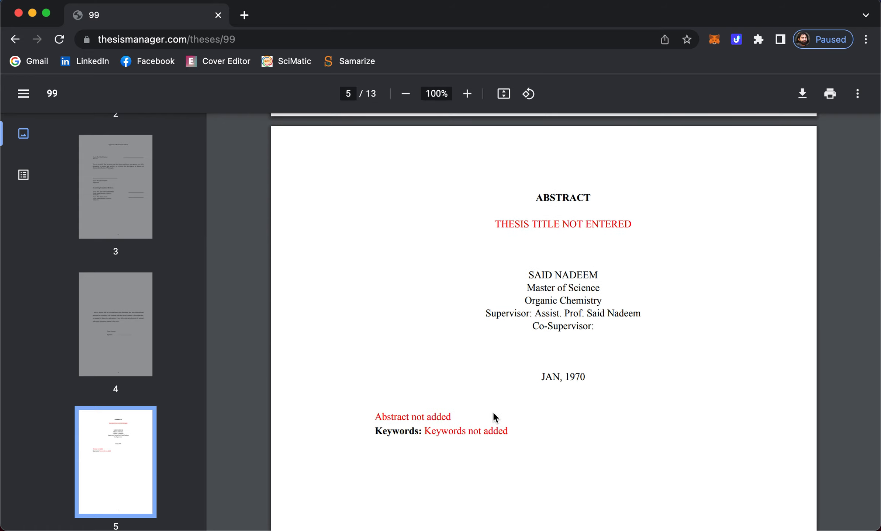
pyautogui.scroll(-15, 492, 411)
pyautogui.scroll(-20, 493, 413)
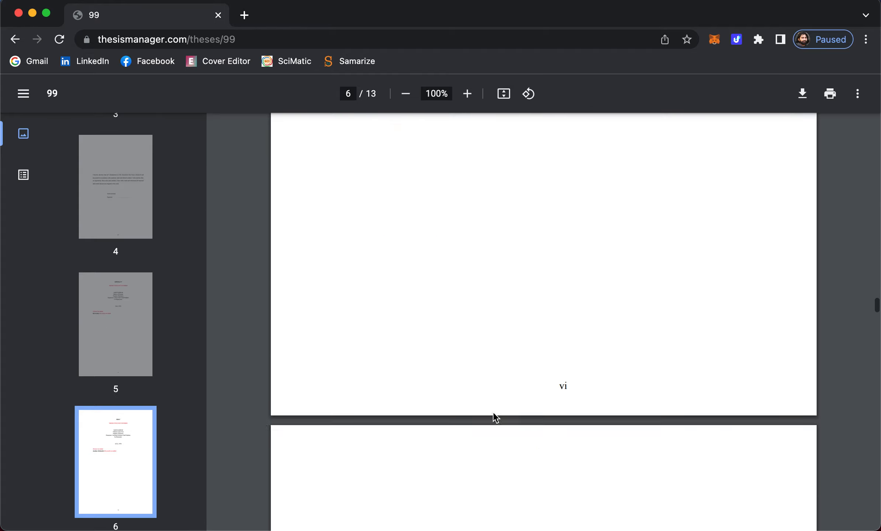
pyautogui.scroll(15, 492, 410)
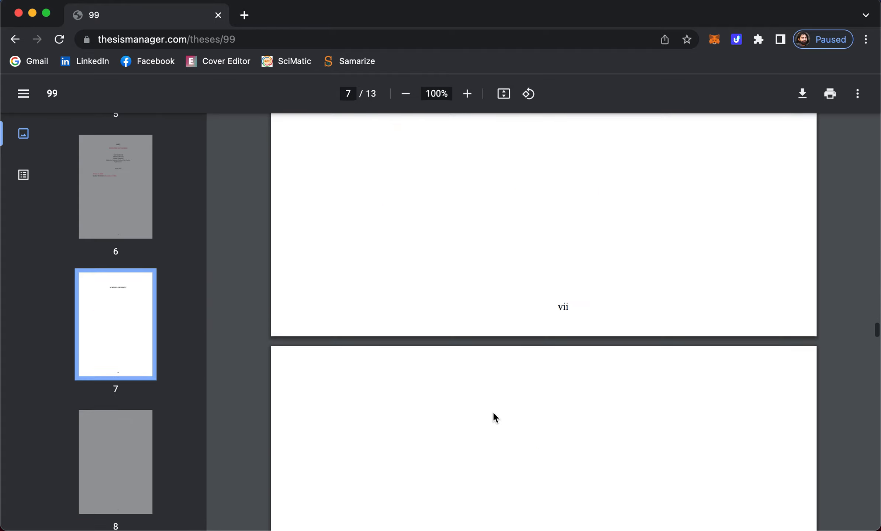
pyautogui.scroll(-10, 492, 411)
pyautogui.scroll(-15, 492, 413)
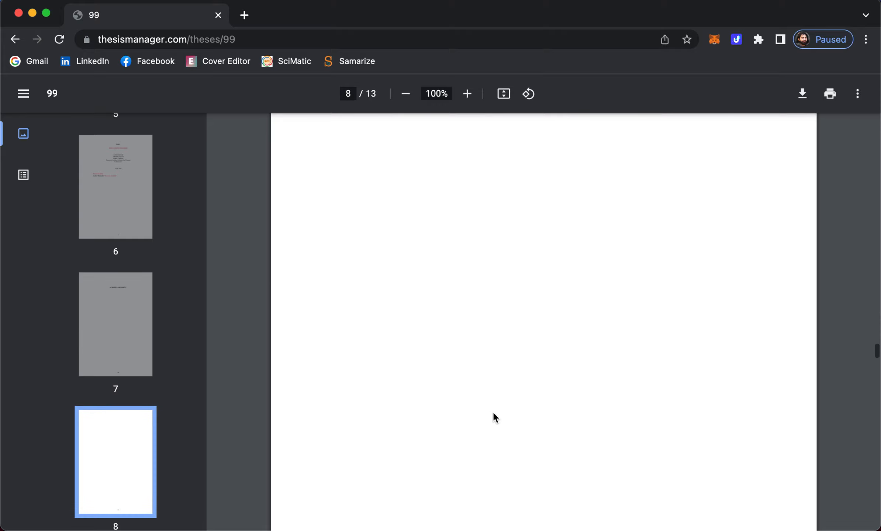
pyautogui.scroll(5, 493, 413)
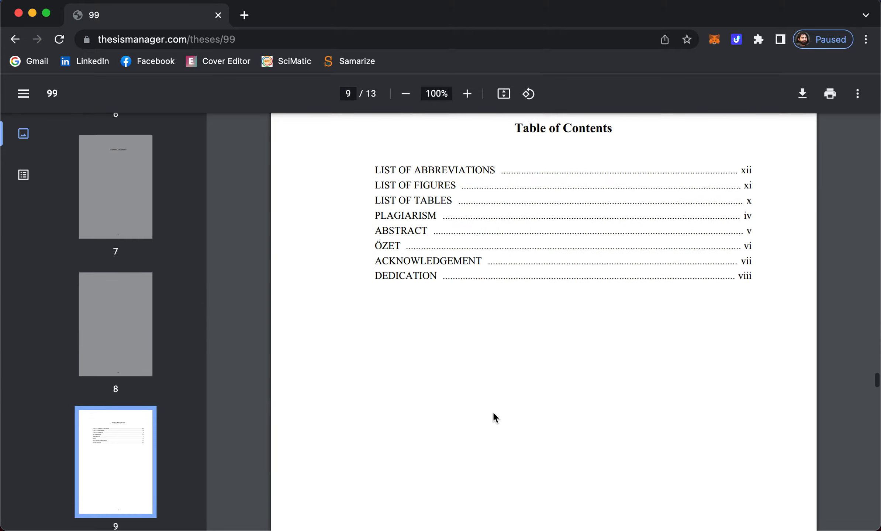
pyautogui.scroll(-20, 493, 414)
pyautogui.scroll(-15, 494, 413)
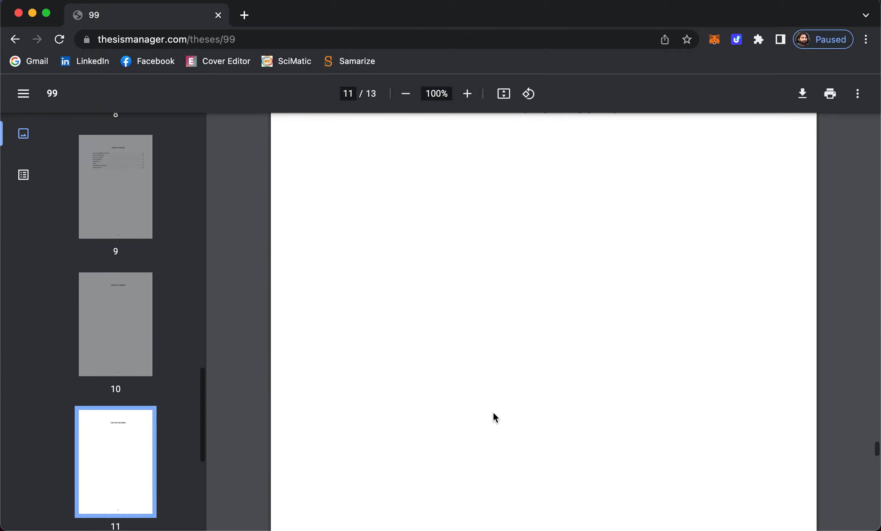
pyautogui.scroll(-15, 494, 414)
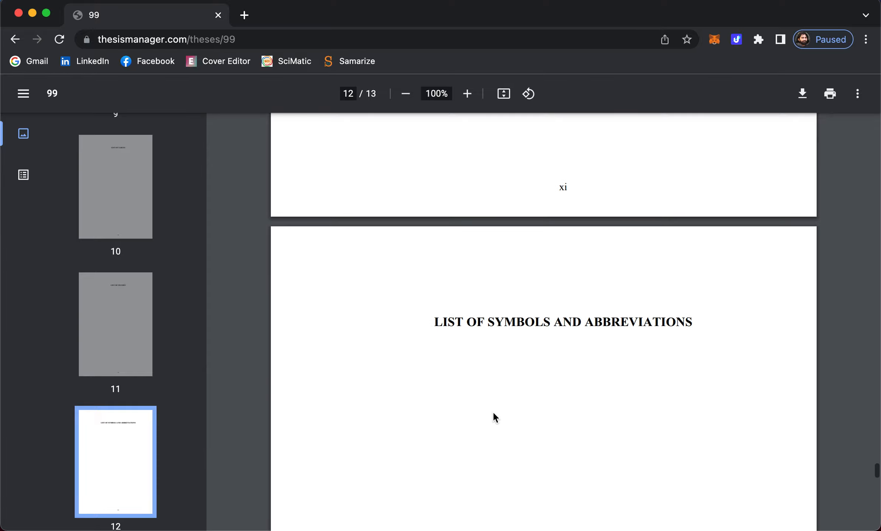
pyautogui.scroll(-10, 493, 418)
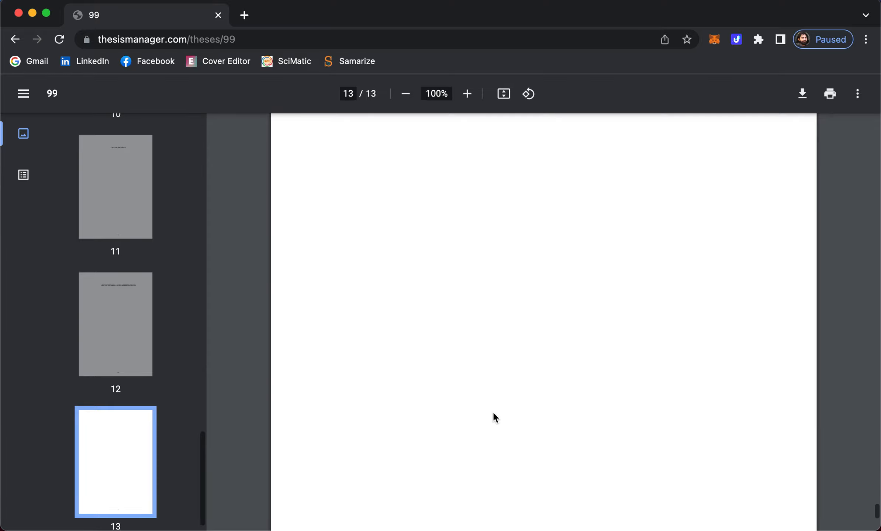
pyautogui.scroll(20, 400, 151)
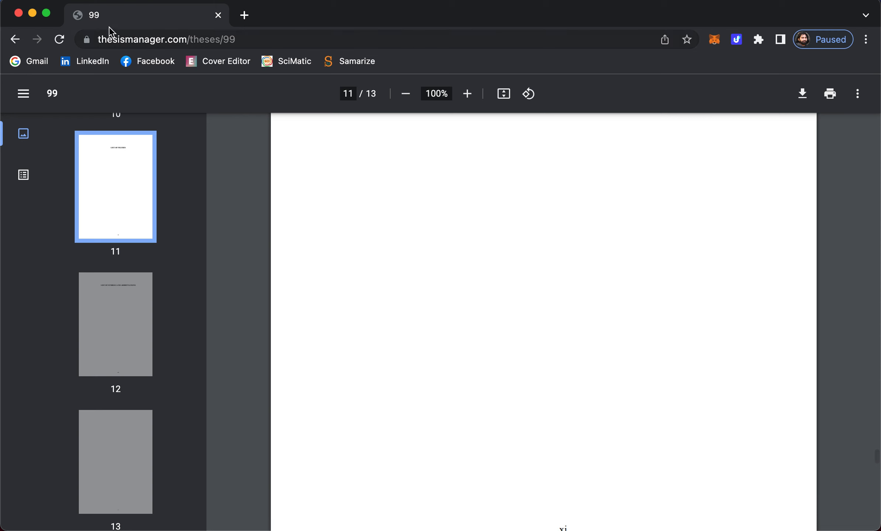
pyautogui.click(18, 13)
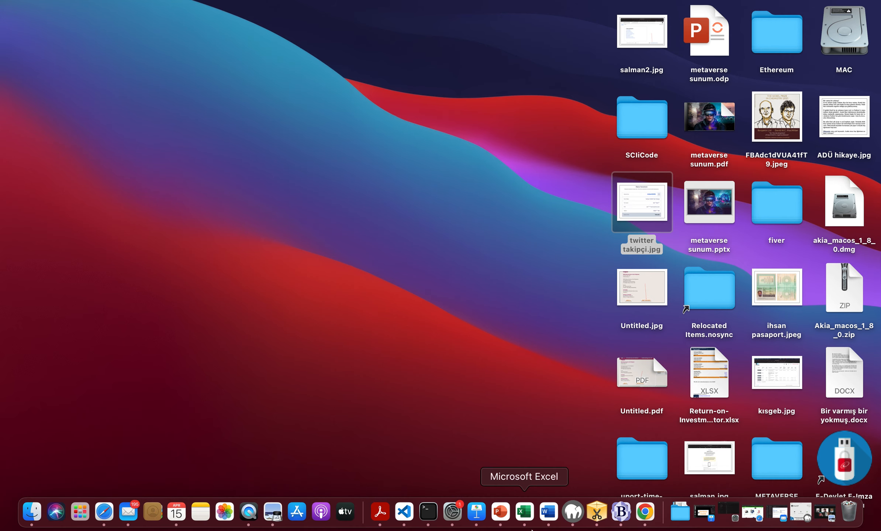
# - Search Google for 'thesis' and reach the Thesis Manager user portal via its homepage
pyautogui.click(642, 514)
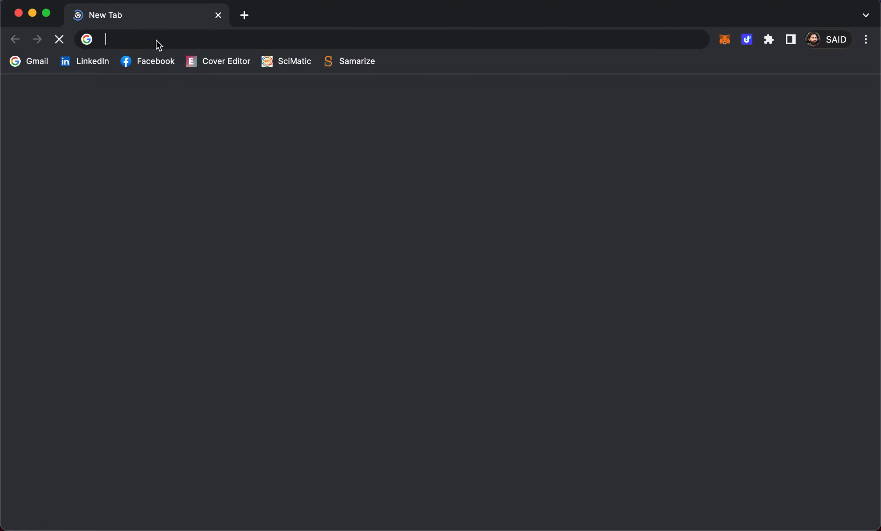
pyautogui.write('rhw')
pyautogui.press('BackSpace')
pyautogui.press('BackSpace')
pyautogui.press('BackSpace')
pyautogui.press('Escape')
pyautogui.write('thesis')
pyautogui.press('Return')
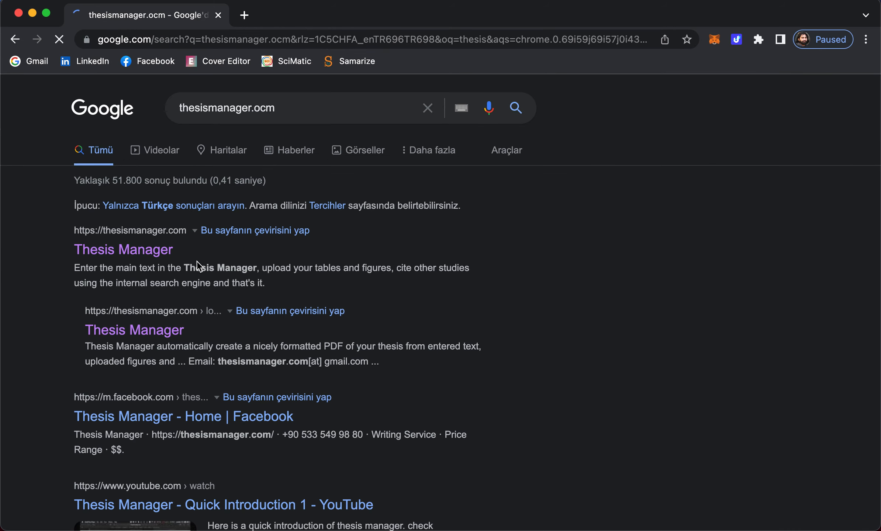
pyautogui.click(168, 250)
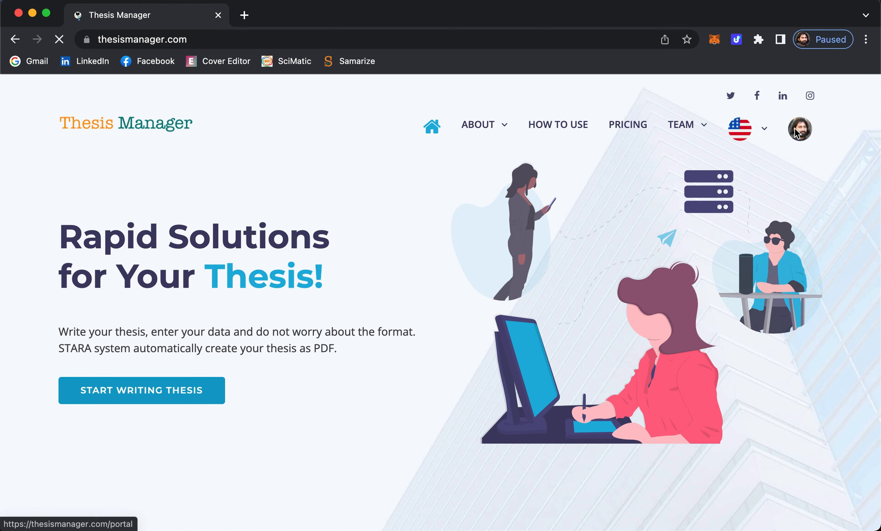
pyautogui.click(804, 135)
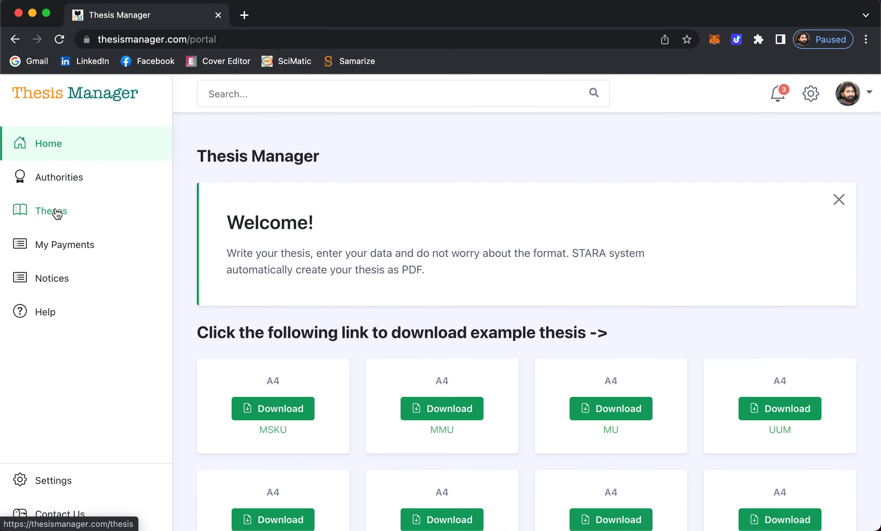
# - Open the My new Thesis project from the Theses list onto its Student Info page
pyautogui.click(56, 209)
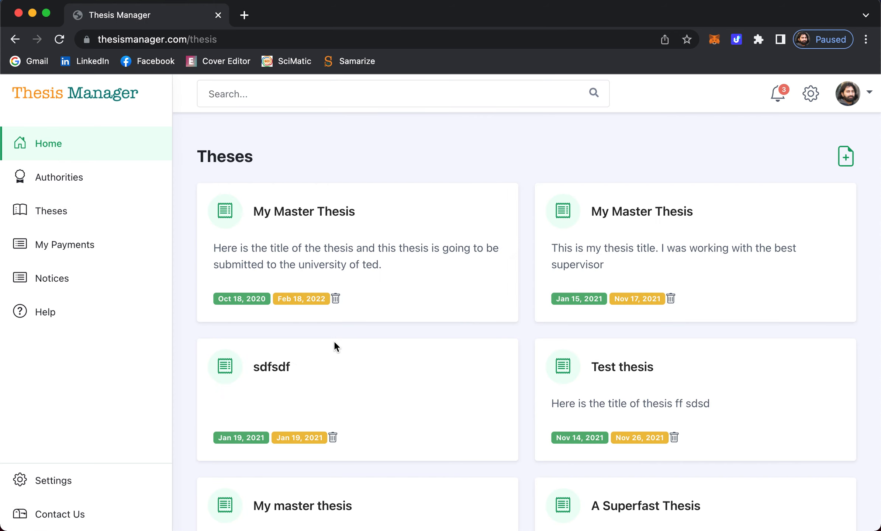
pyautogui.scroll(-10, 494, 341)
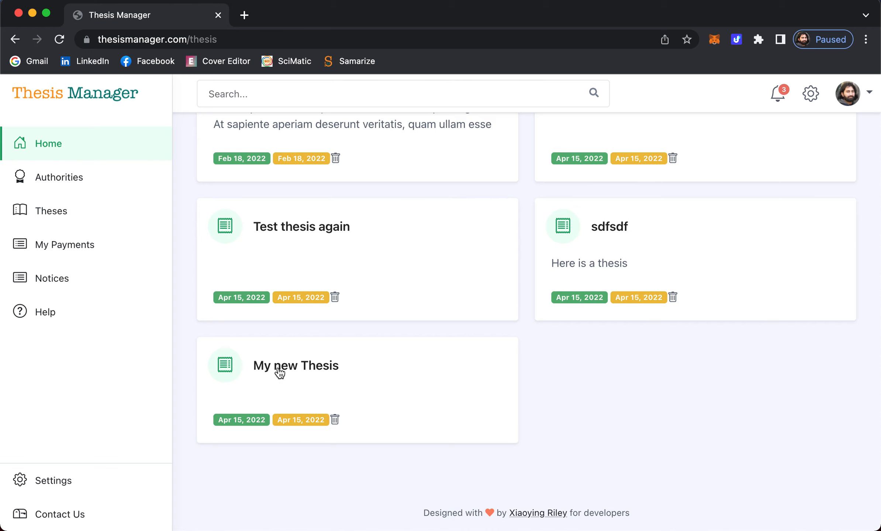
pyautogui.click(285, 367)
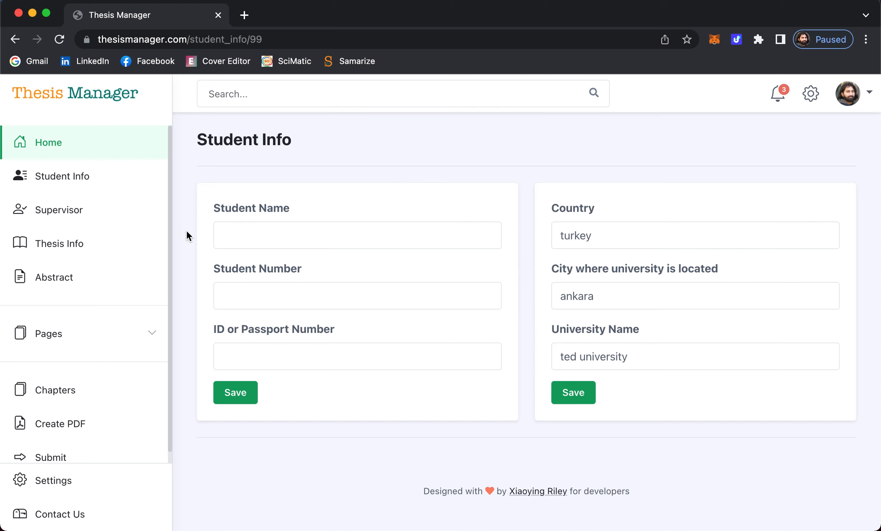
pyautogui.click(278, 236)
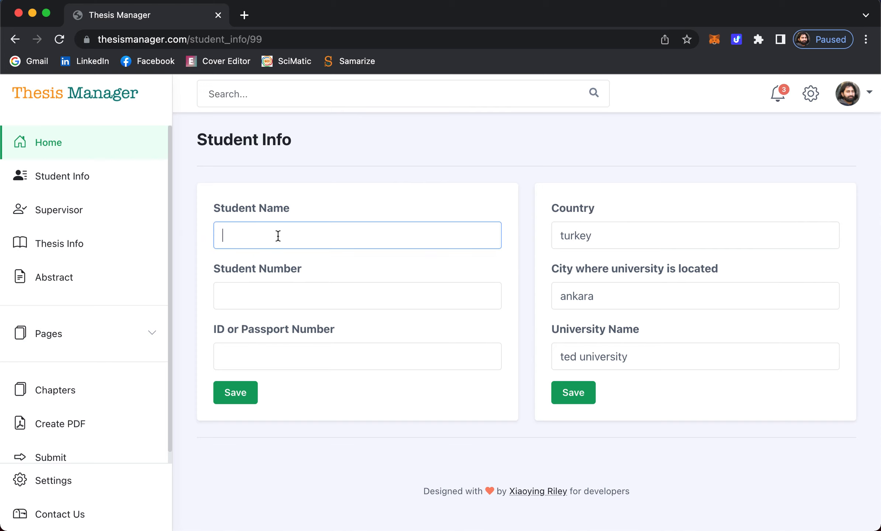
# - Enter the student's name and student number, leaving ID/passport blank and Country unchanged
pyautogui.click(271, 296)
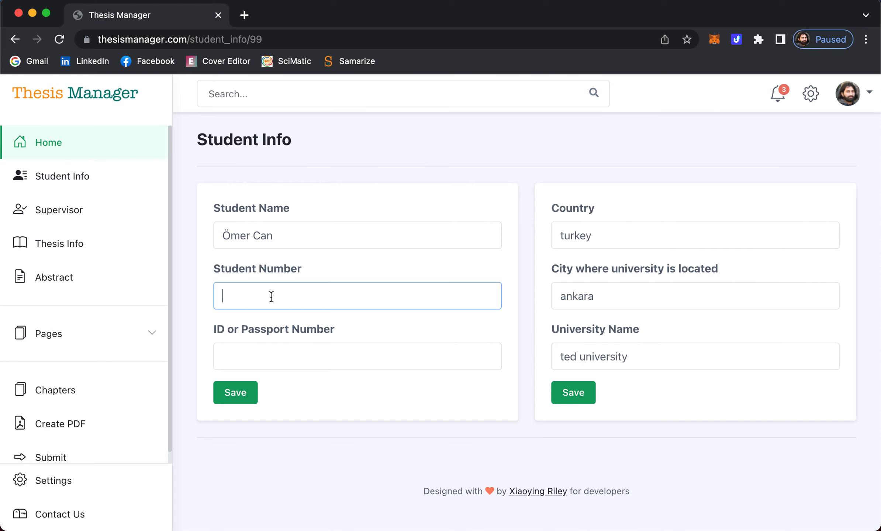
pyautogui.write('12334')
pyautogui.click(280, 356)
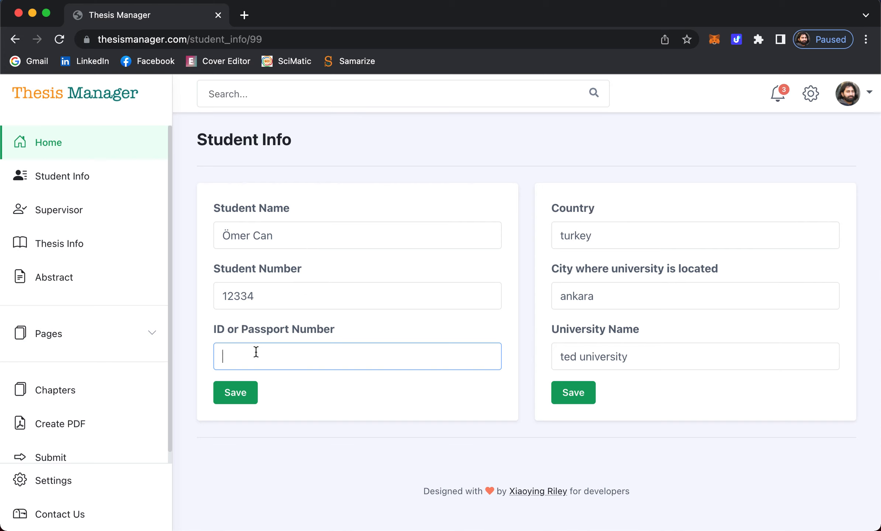
pyautogui.click(387, 182)
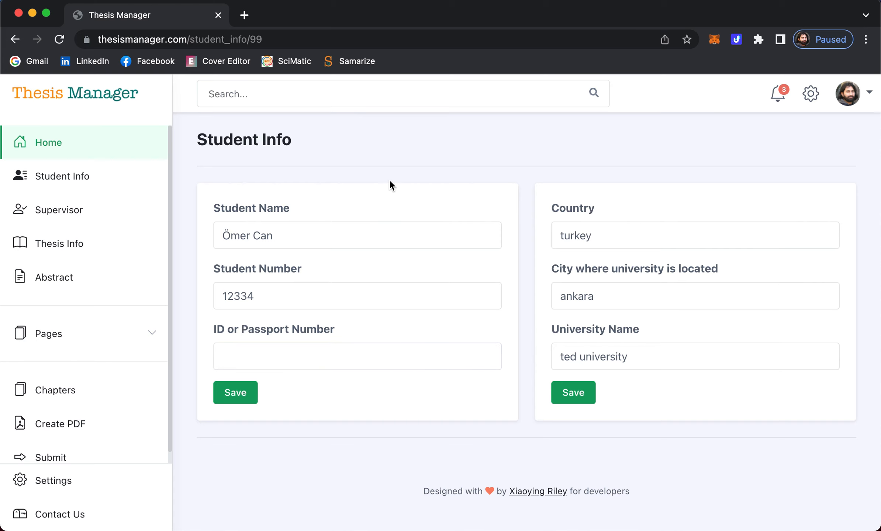
pyautogui.click(606, 236)
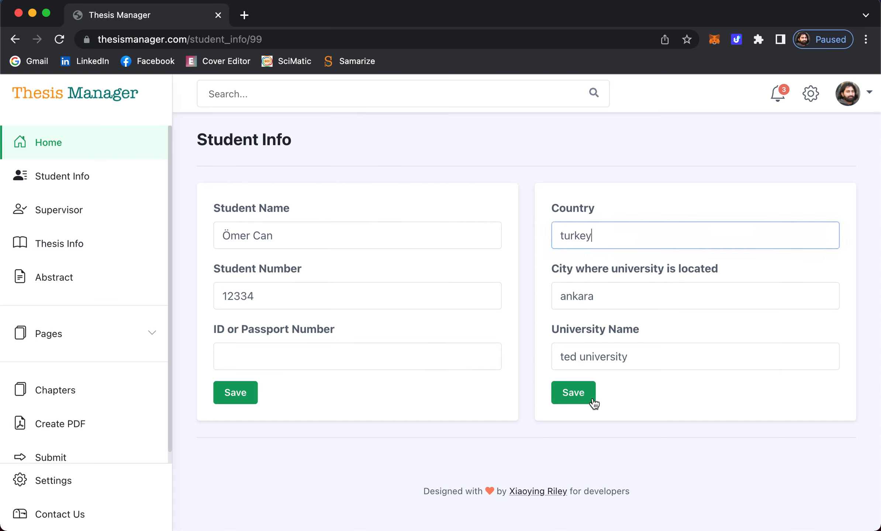
pyautogui.click(509, 172)
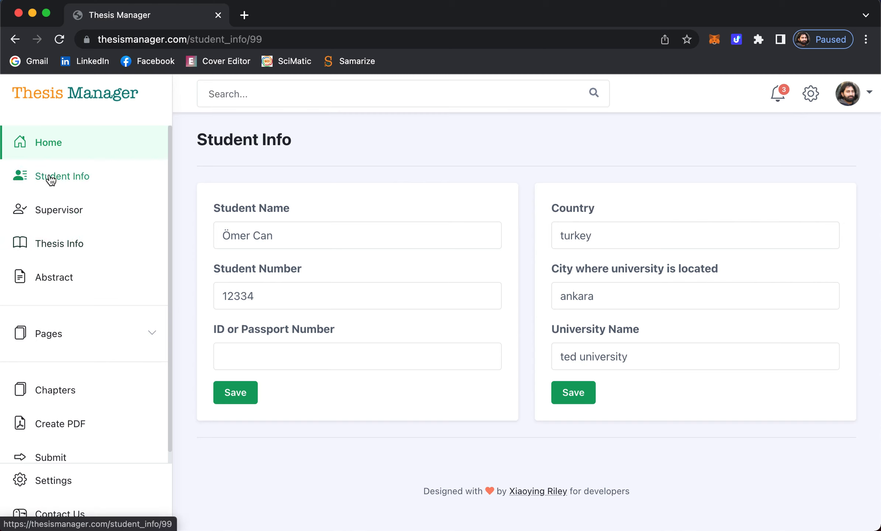
pyautogui.click(59, 214)
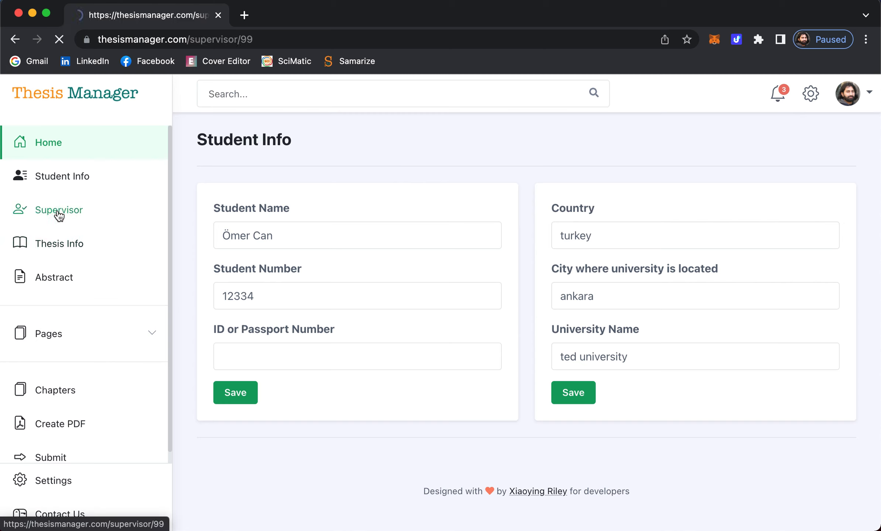
# - Review the supervisor list unchanged and focus the new jury member's Full Name field
pyautogui.click(65, 179)
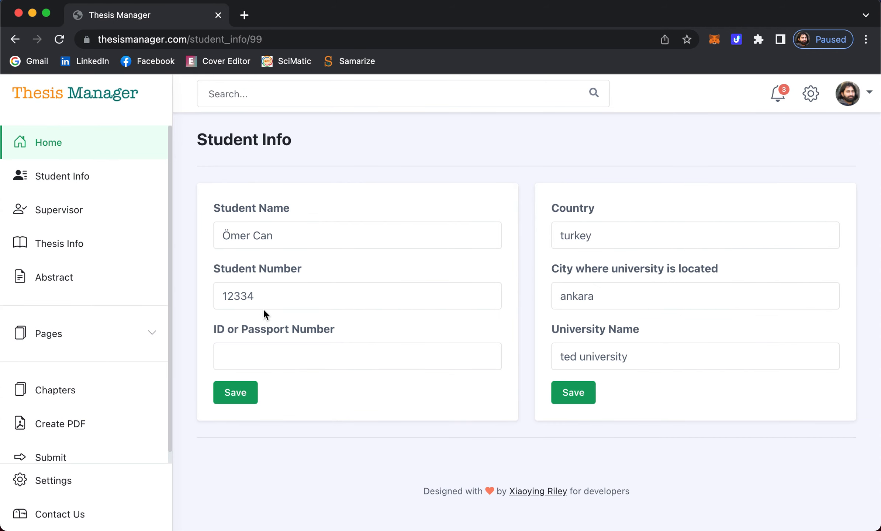
pyautogui.click(57, 211)
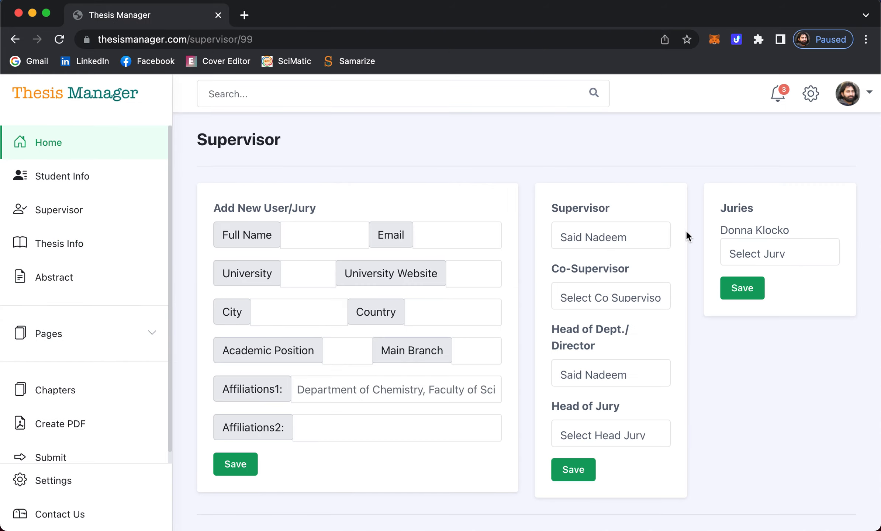
pyautogui.click(613, 238)
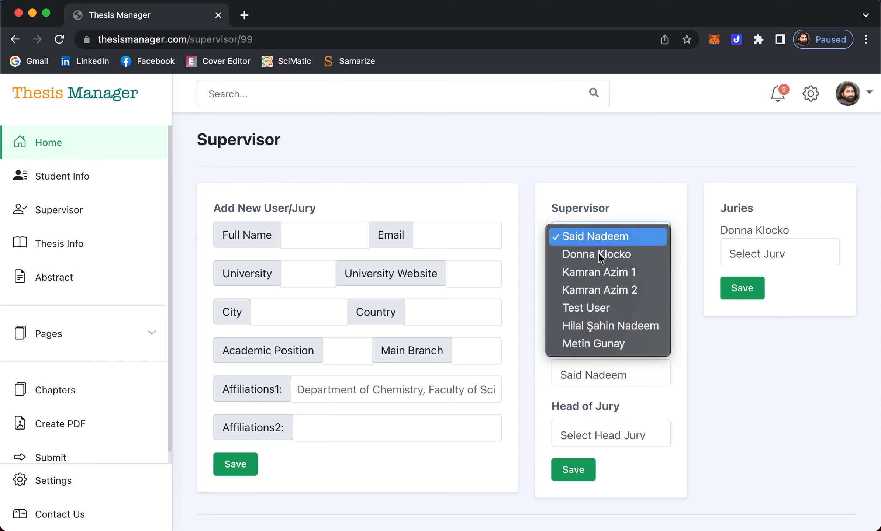
pyautogui.click(536, 211)
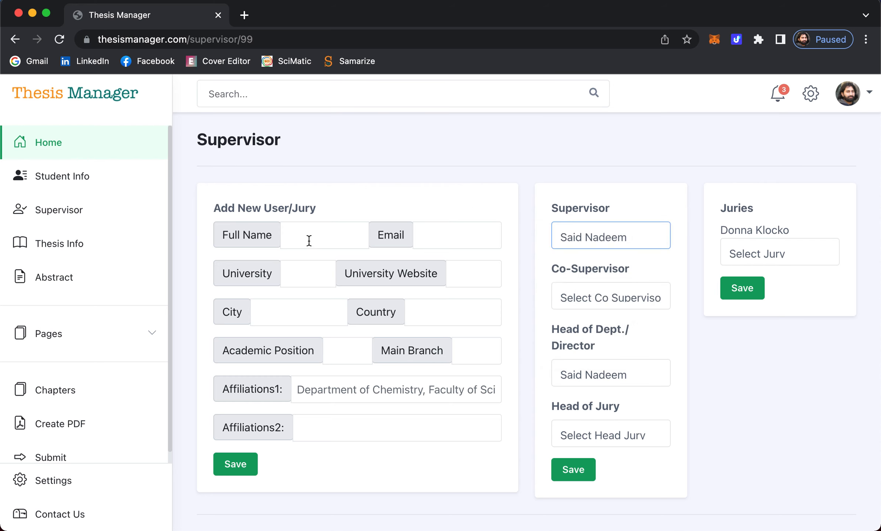
pyautogui.click(326, 237)
pyautogui.click(367, 167)
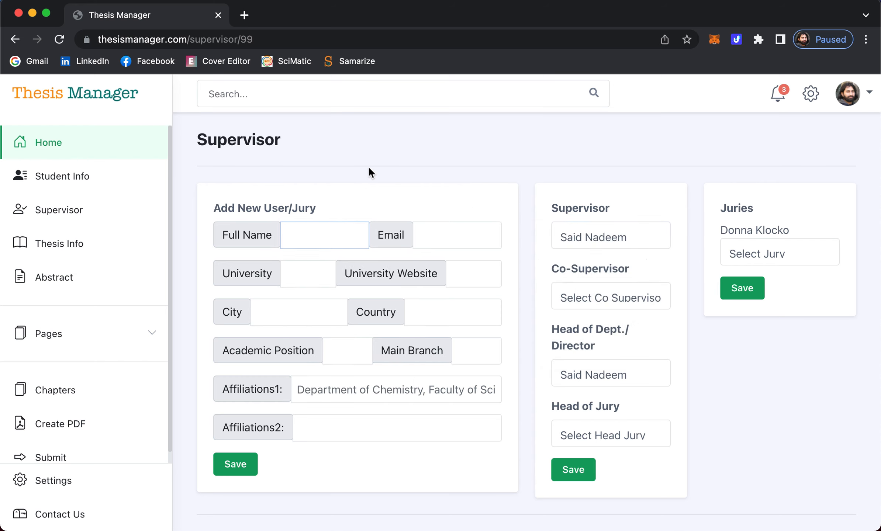
pyautogui.click(310, 238)
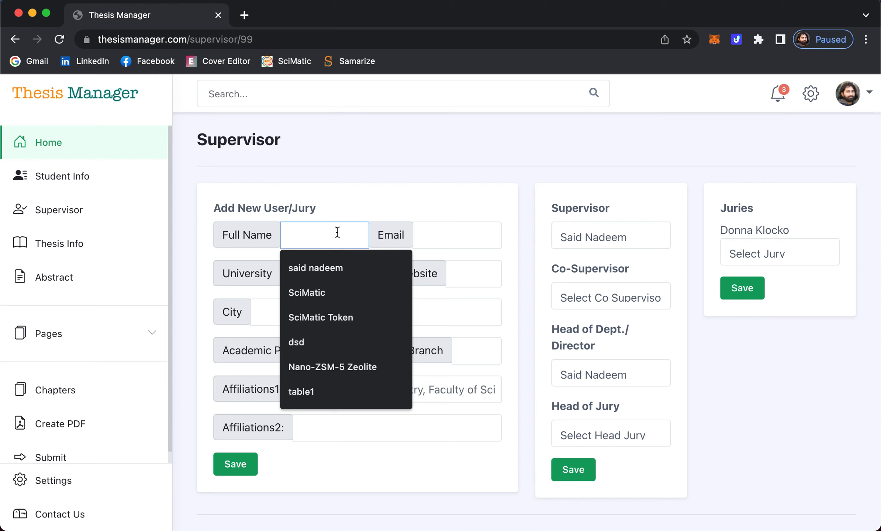
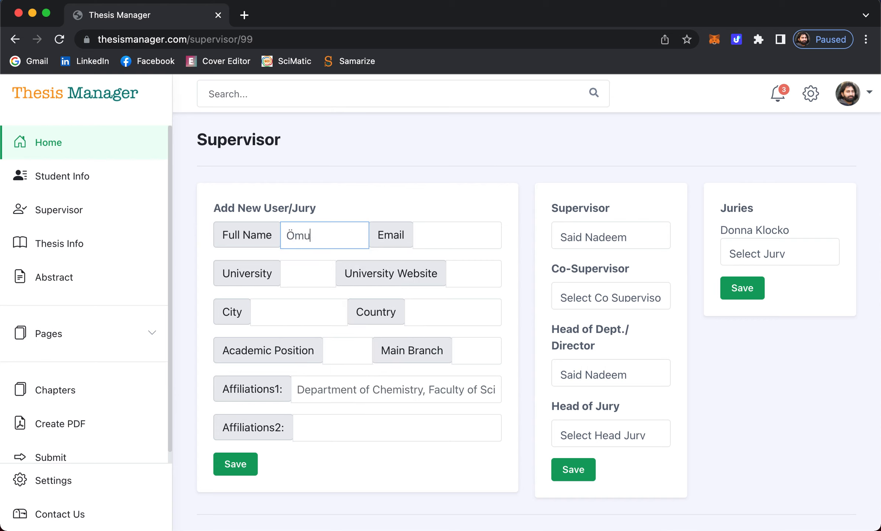
# - Enter the new member's full name, e-mail address and university Muğla Sıtkı Koçman University
pyautogui.click(466, 237)
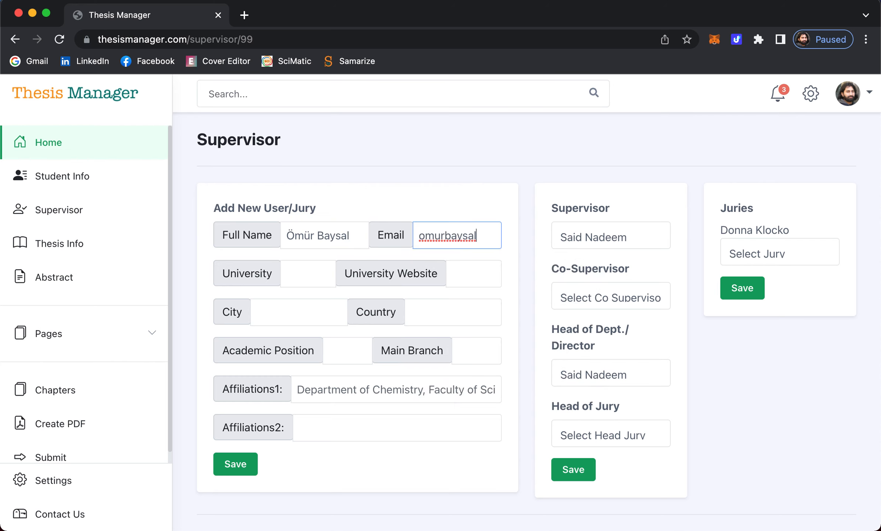
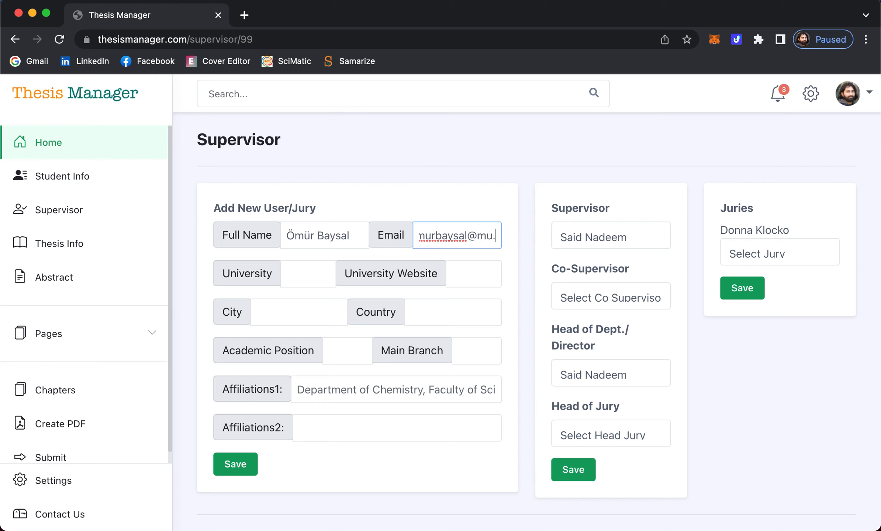
pyautogui.click(320, 274)
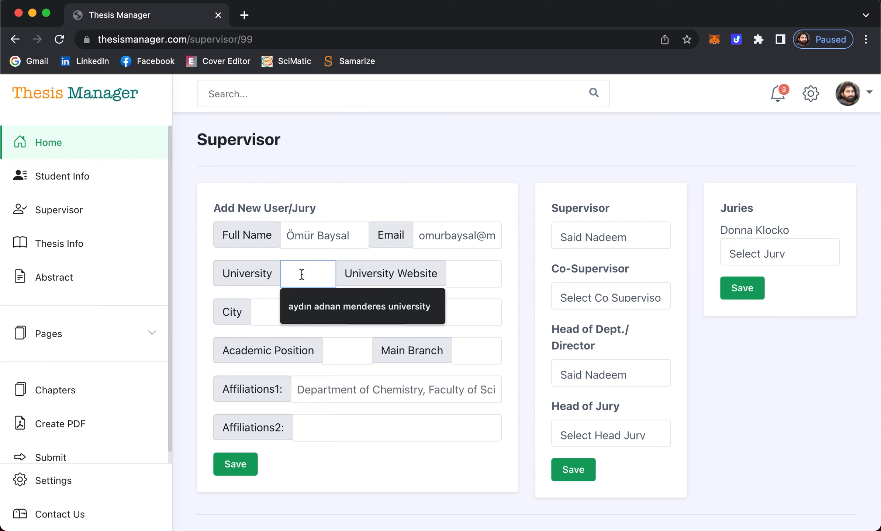
pyautogui.write('Muğla ')
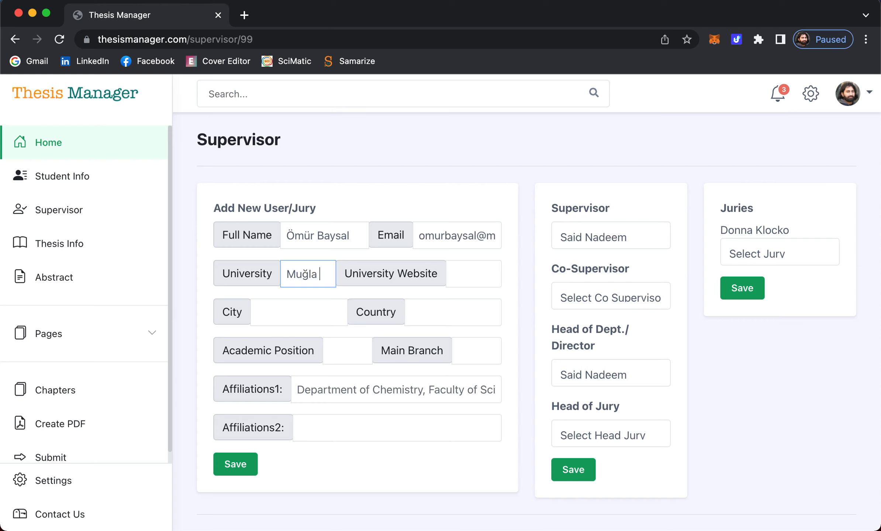
pyautogui.write('Sıtkı Koçman University')
pyautogui.click(474, 284)
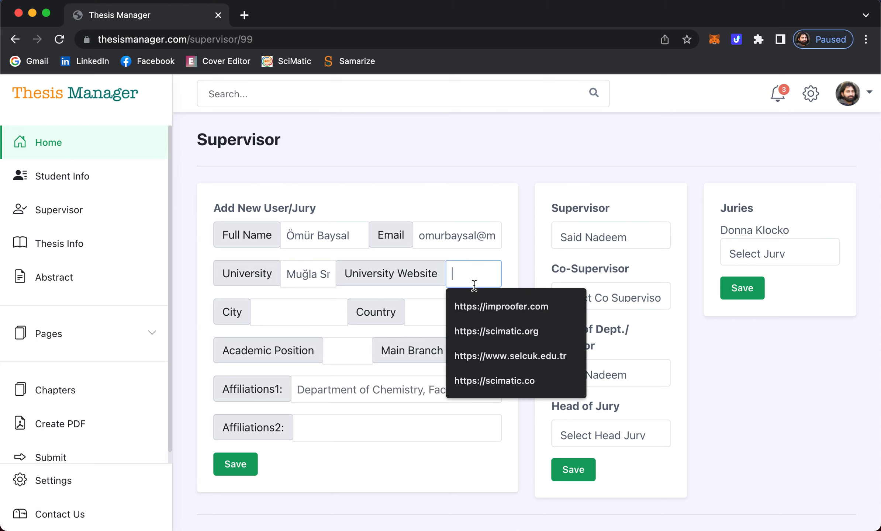
pyautogui.click(461, 201)
pyautogui.click(465, 276)
pyautogui.write('ht')
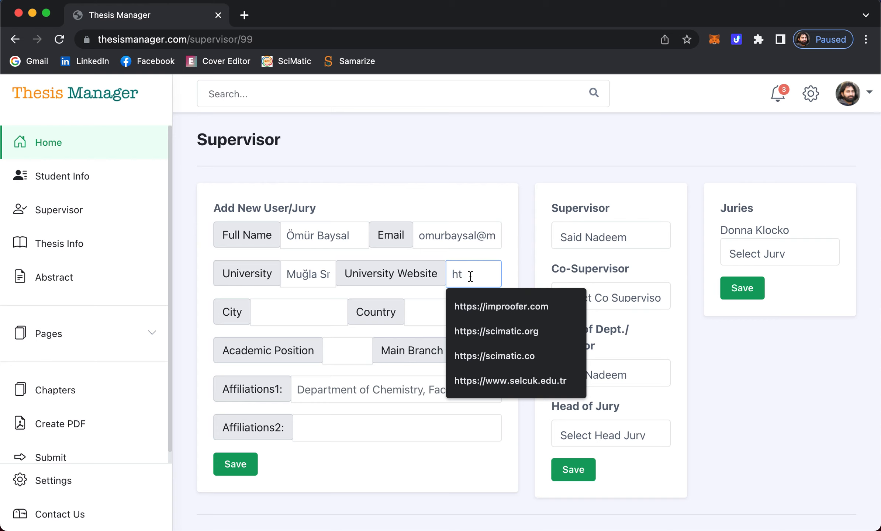
pyautogui.write('t')
pyautogui.write(':')
pyautogui.write('//')
pyautogui.write('mu.edu.t')
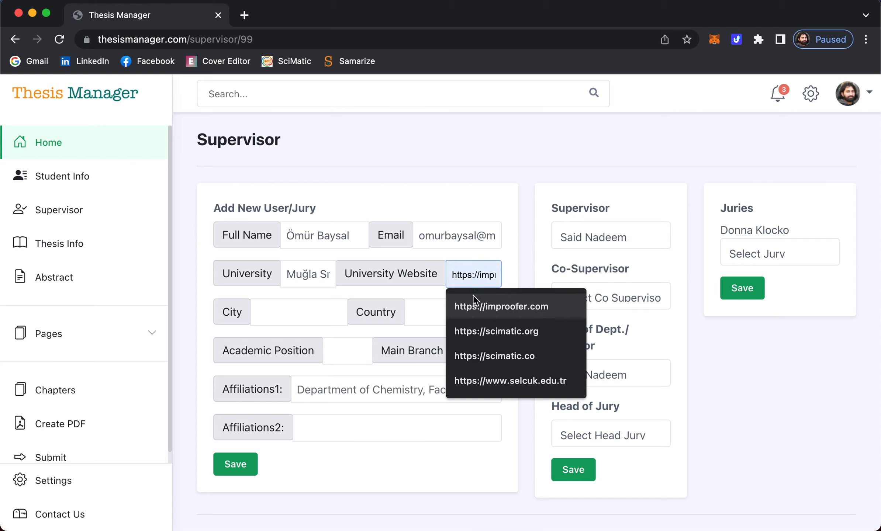
pyautogui.write('r')
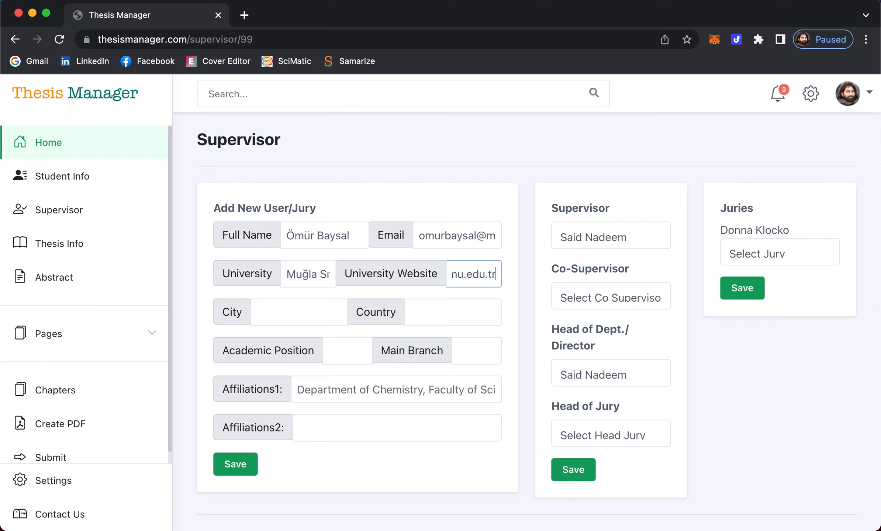
# - Fill in city Muğla, country Turkey and academic position Professor
pyautogui.click(418, 170)
pyautogui.click(284, 314)
pyautogui.write('muğal')
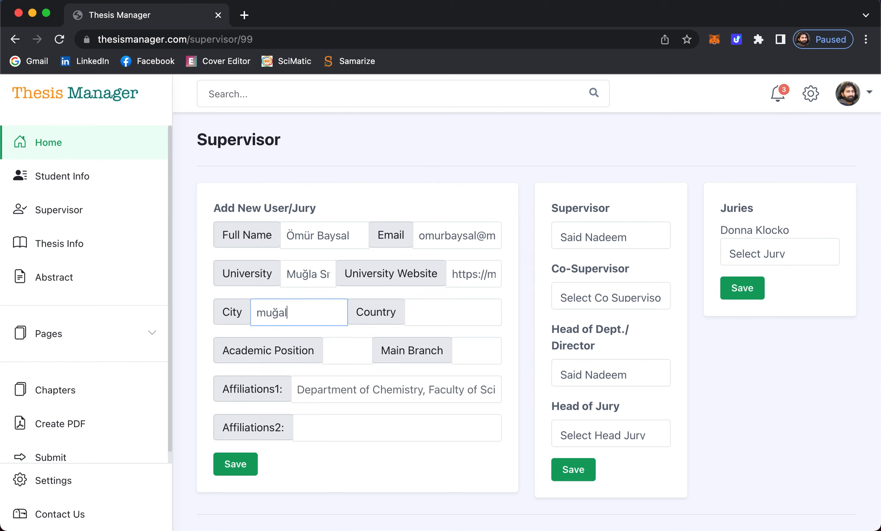
pyautogui.press('BackSpace')
pyautogui.press('BackSpace')
pyautogui.write('la')
pyautogui.press('Tab')
pyautogui.write('t')
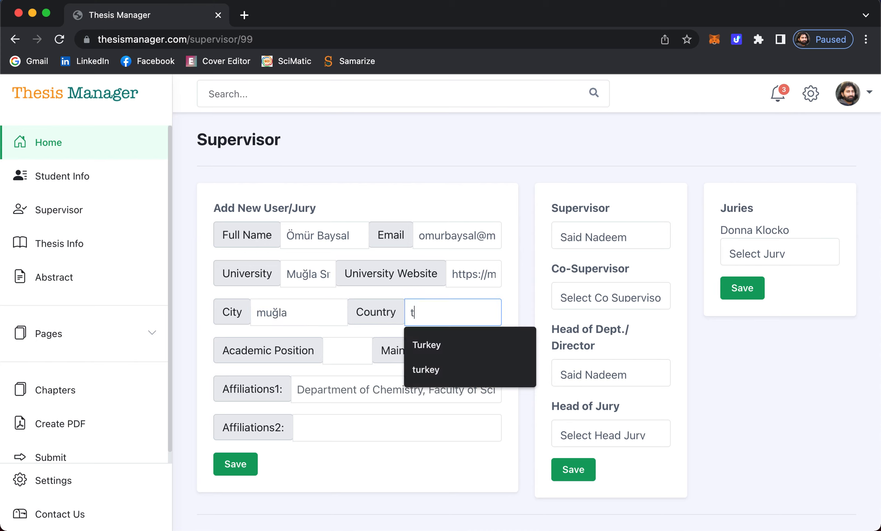
pyautogui.write('urkey')
pyautogui.press('Tab')
pyautogui.write('Professor')
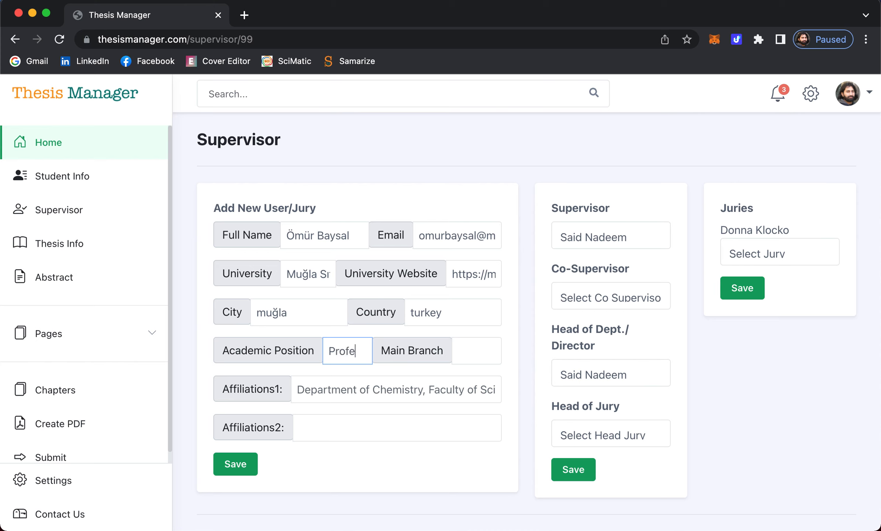
# - Set main branch Molecular Biology, check the first affiliation, and save the new user
pyautogui.click(458, 359)
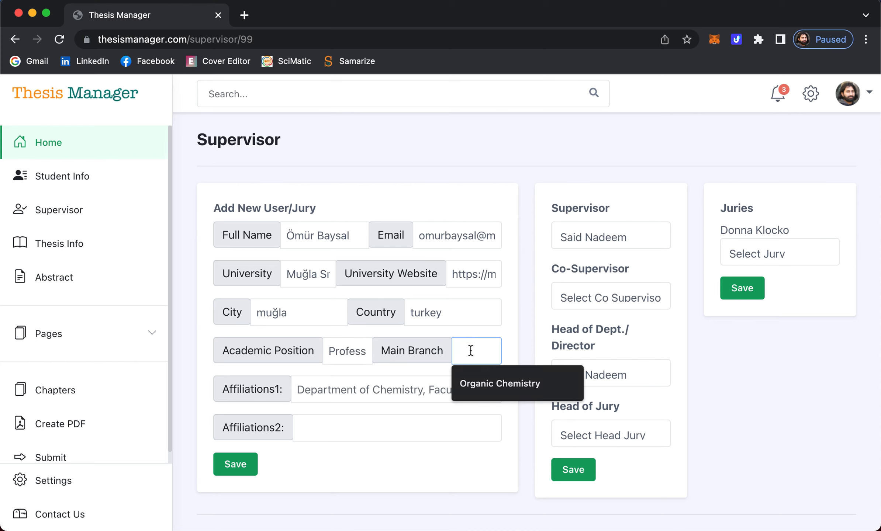
pyautogui.write('Mol')
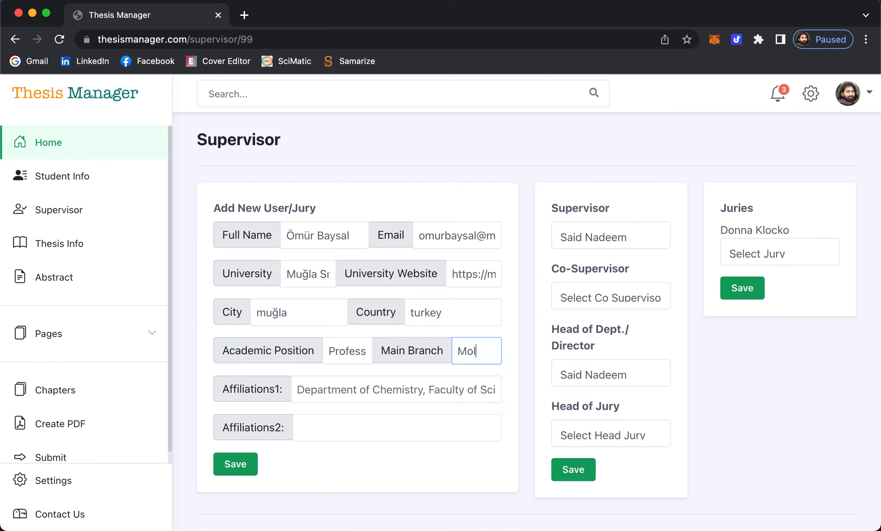
pyautogui.write('ecular Biology')
pyautogui.click(385, 393)
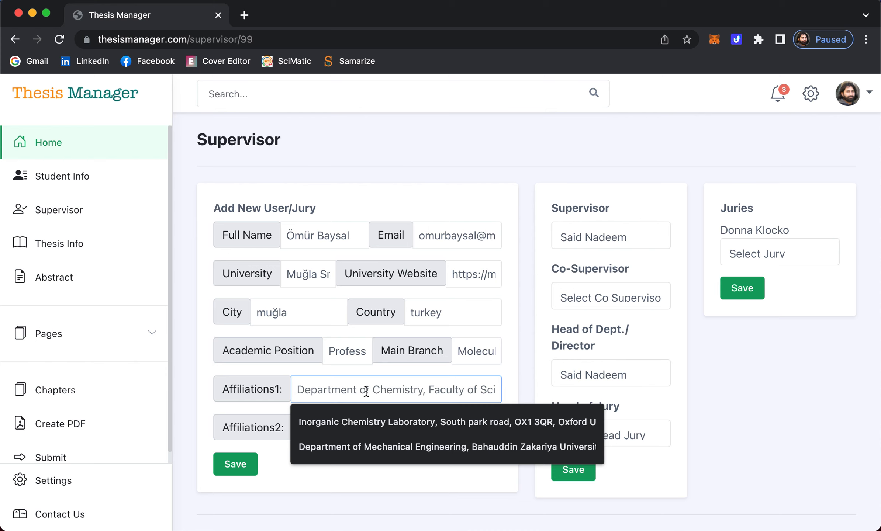
pyautogui.click(202, 413)
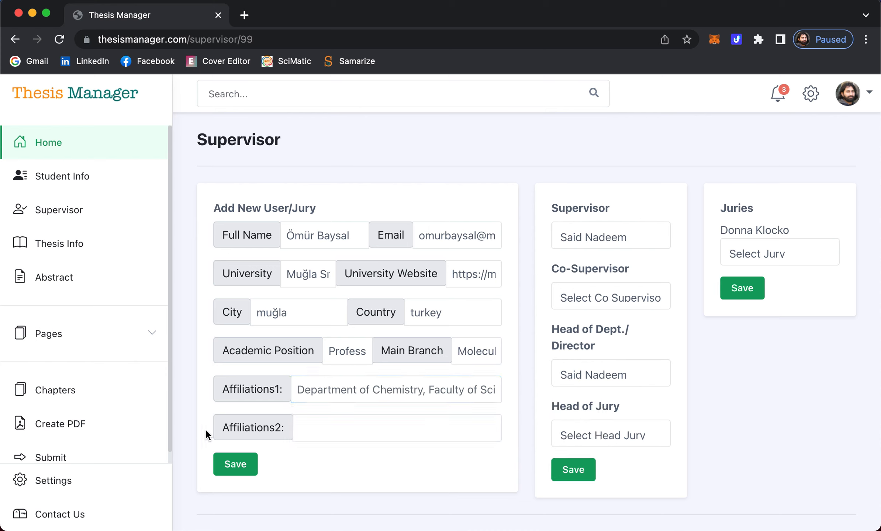
pyautogui.click(240, 465)
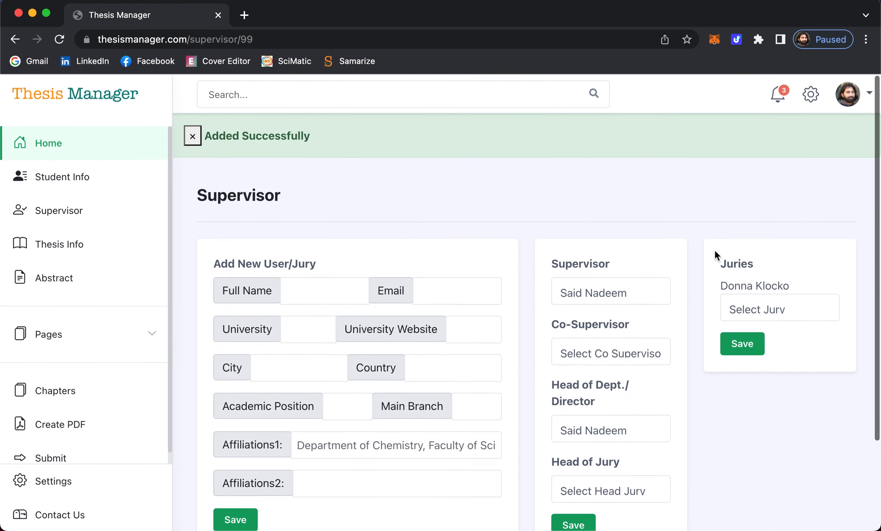
# - Make the newly added user the thesis supervisor
pyautogui.click(608, 292)
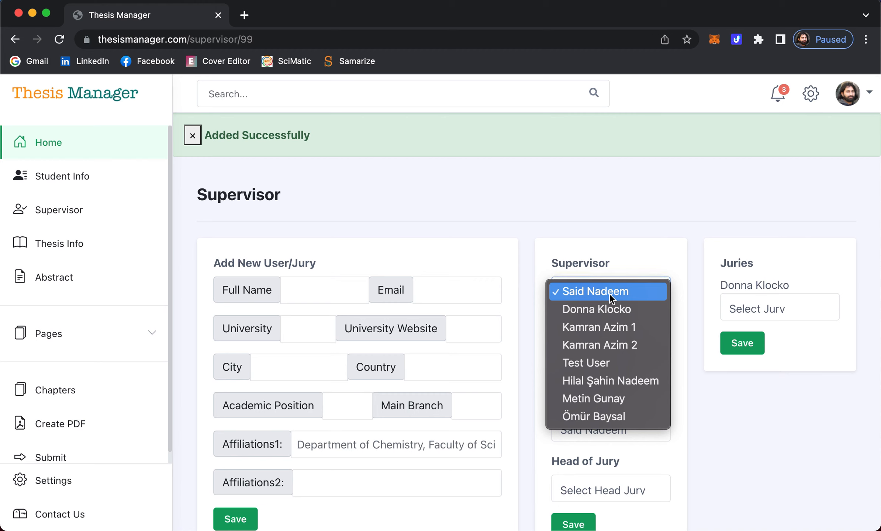
pyautogui.click(546, 177)
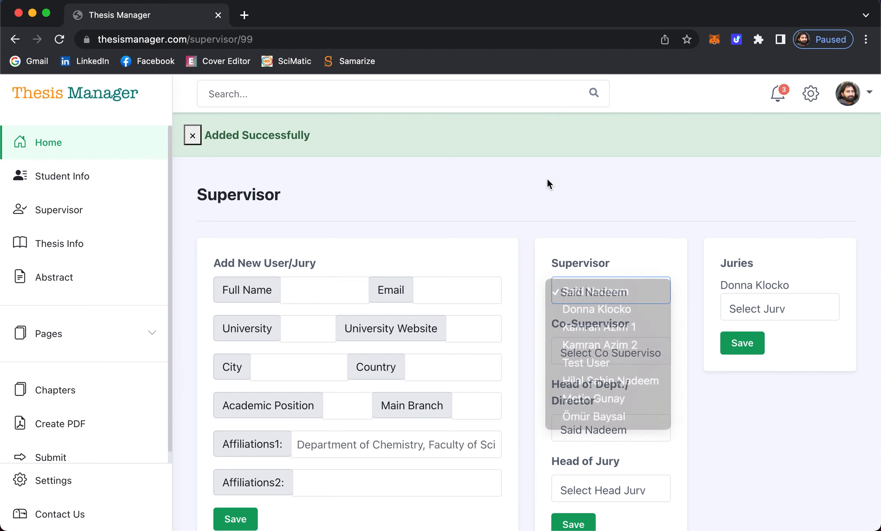
pyautogui.scroll(-2, 553, 207)
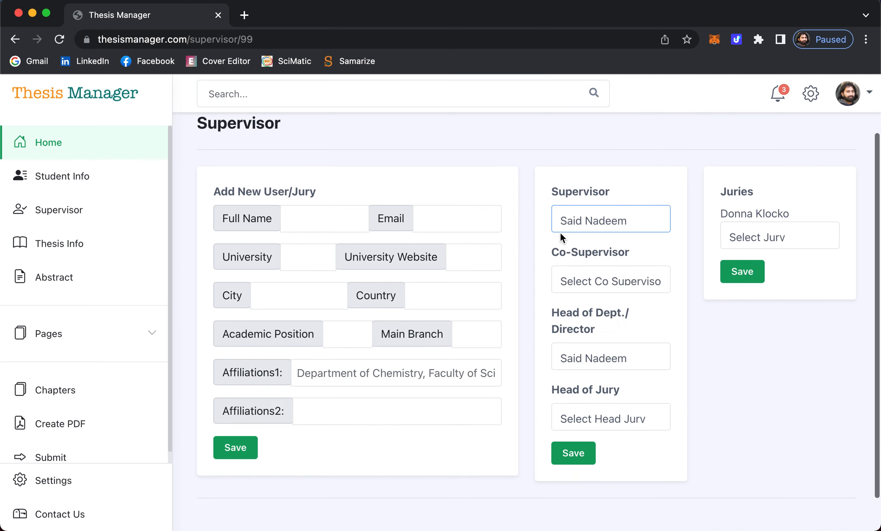
pyautogui.click(595, 222)
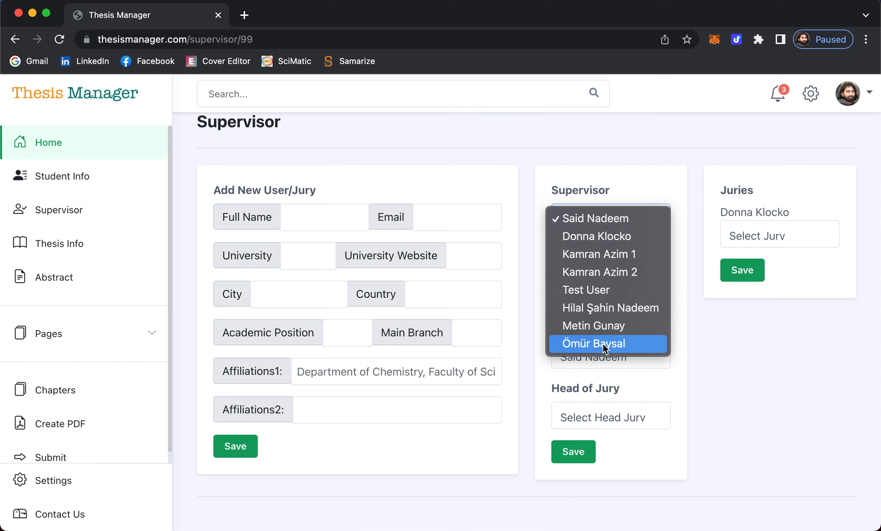
pyautogui.click(602, 343)
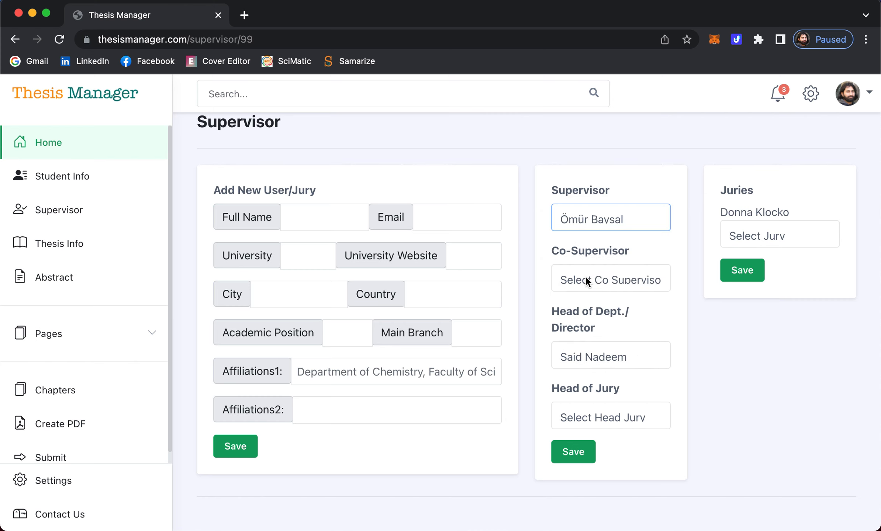
# - Choose a head of department from the user list, leaving co-supervisor unchanged
pyautogui.click(586, 278)
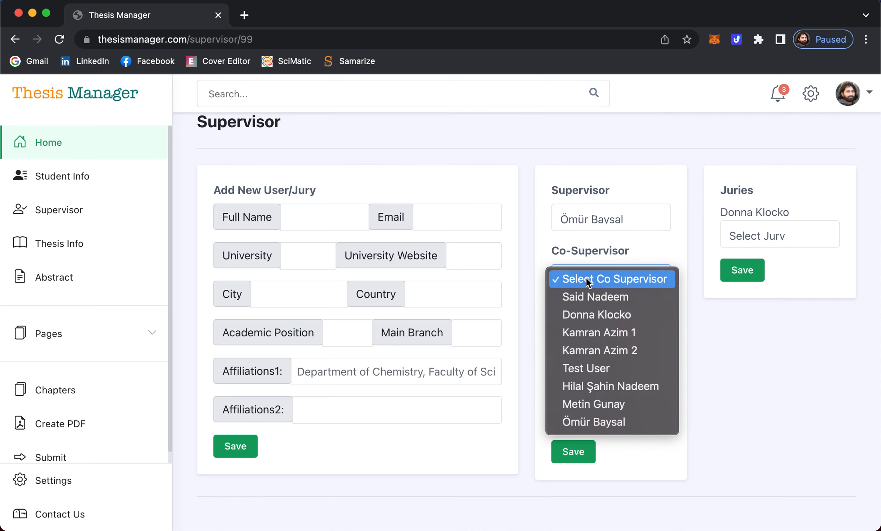
pyautogui.click(525, 306)
pyautogui.scroll(-1, 616, 306)
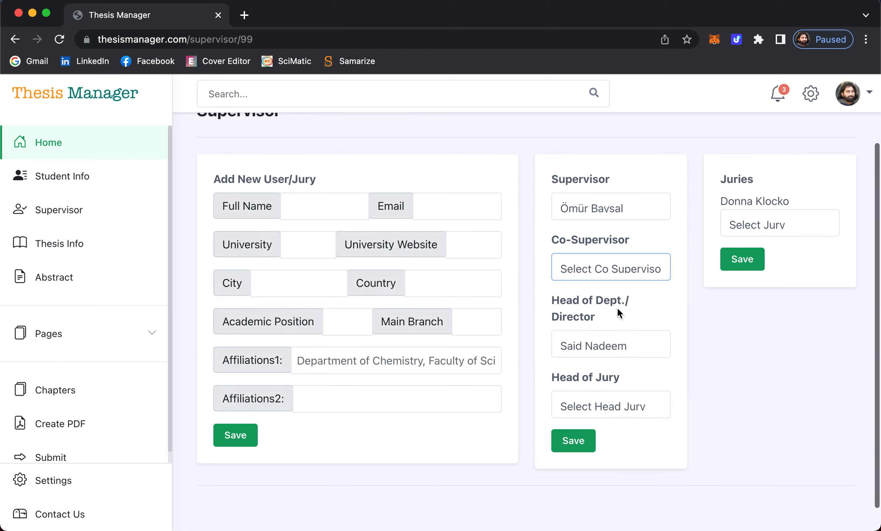
pyautogui.click(611, 353)
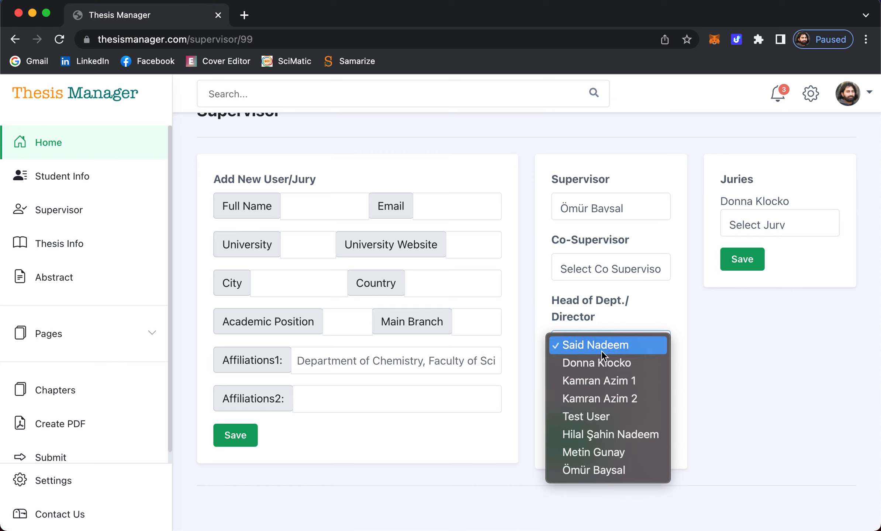
pyautogui.click(587, 363)
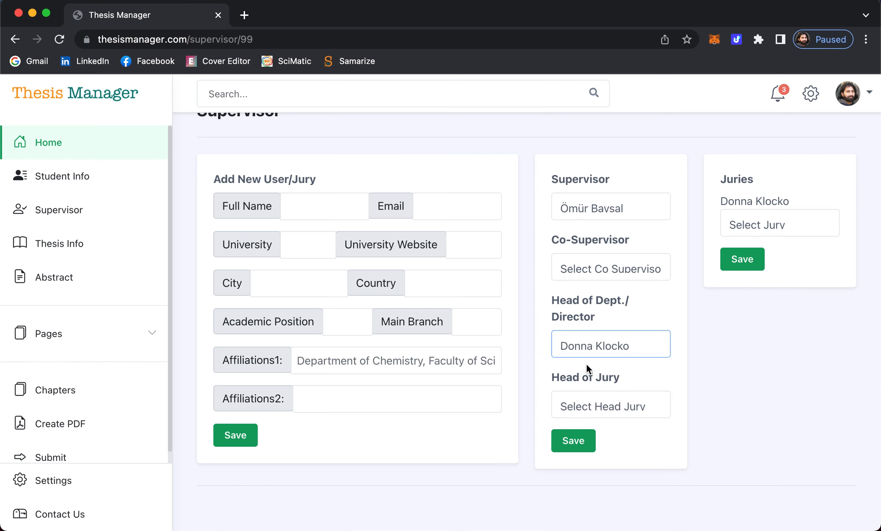
pyautogui.click(614, 351)
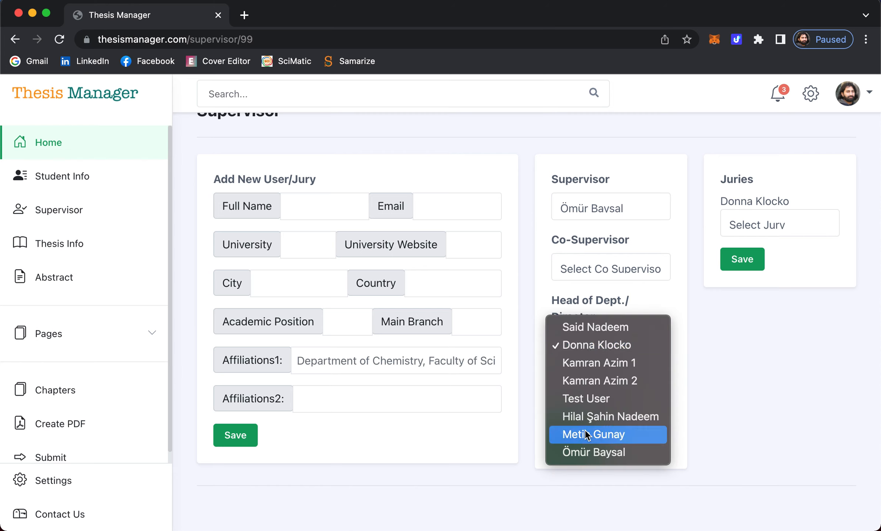
pyautogui.click(600, 364)
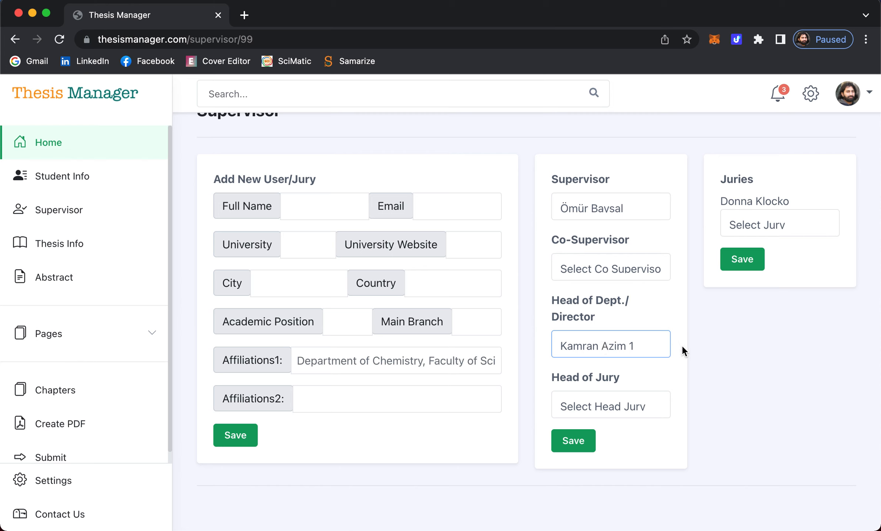
# - Choose a different person as head of jury
pyautogui.click(585, 404)
pyautogui.scroll(-2, 619, 426)
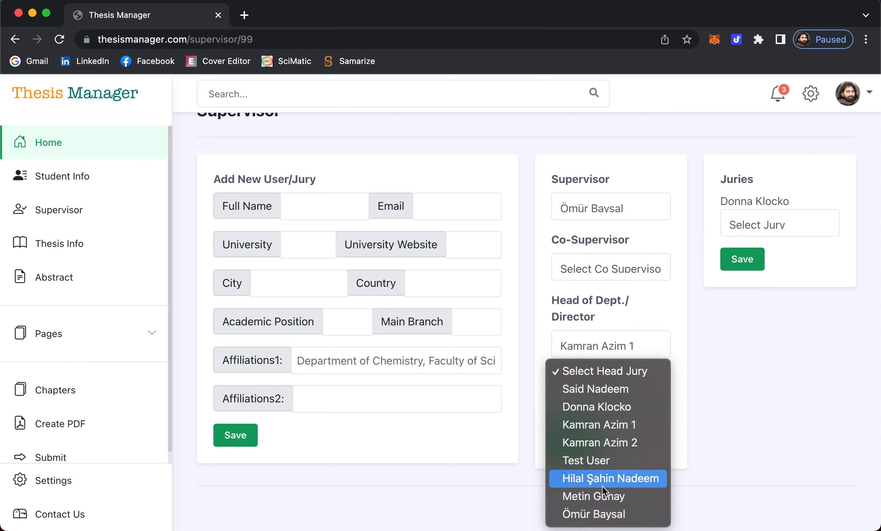
pyautogui.click(602, 497)
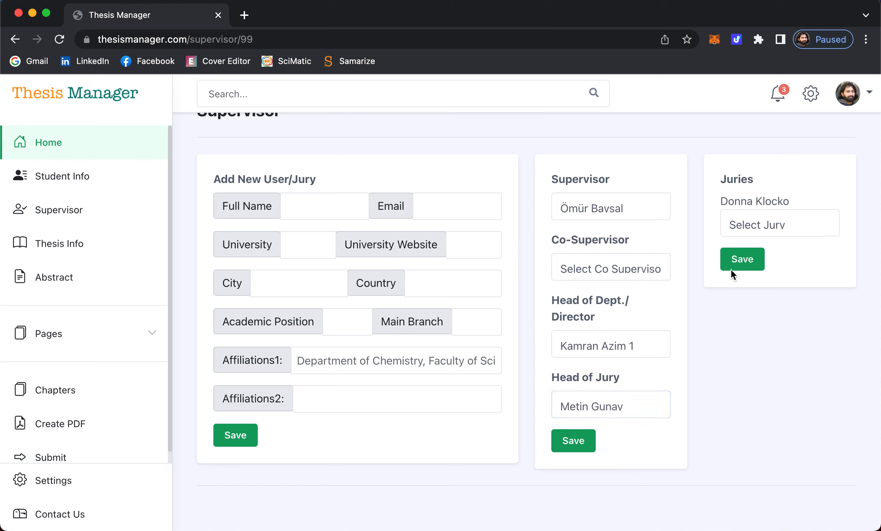
pyautogui.click(770, 222)
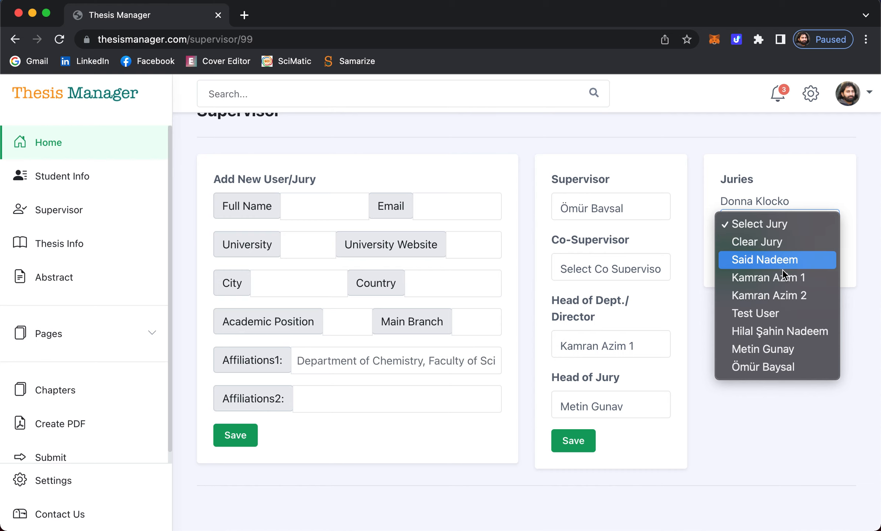
# - Add three more jurors, including Test User, saving each to the Juries card
pyautogui.click(758, 298)
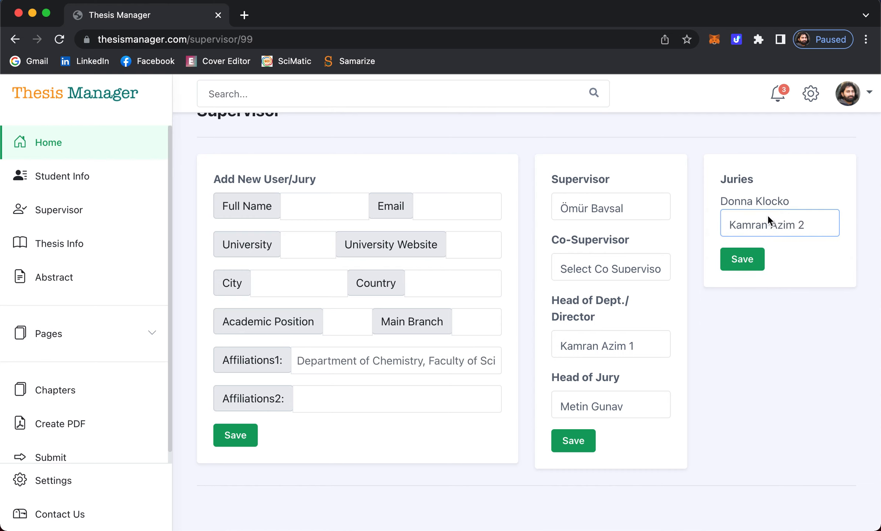
pyautogui.click(742, 259)
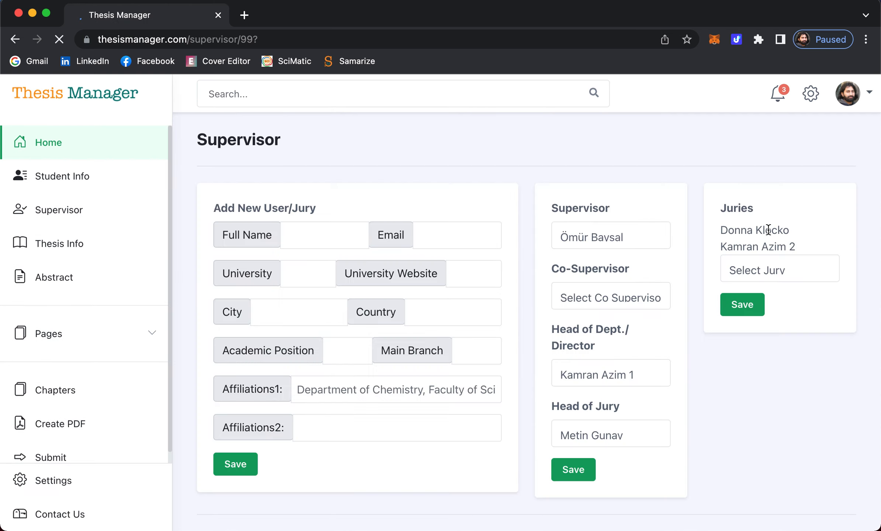
pyautogui.click(769, 270)
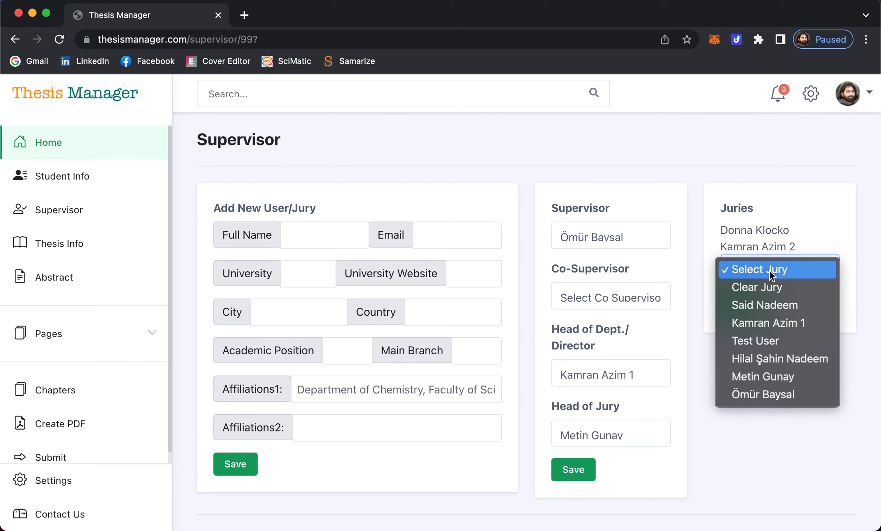
pyautogui.click(766, 360)
pyautogui.click(749, 310)
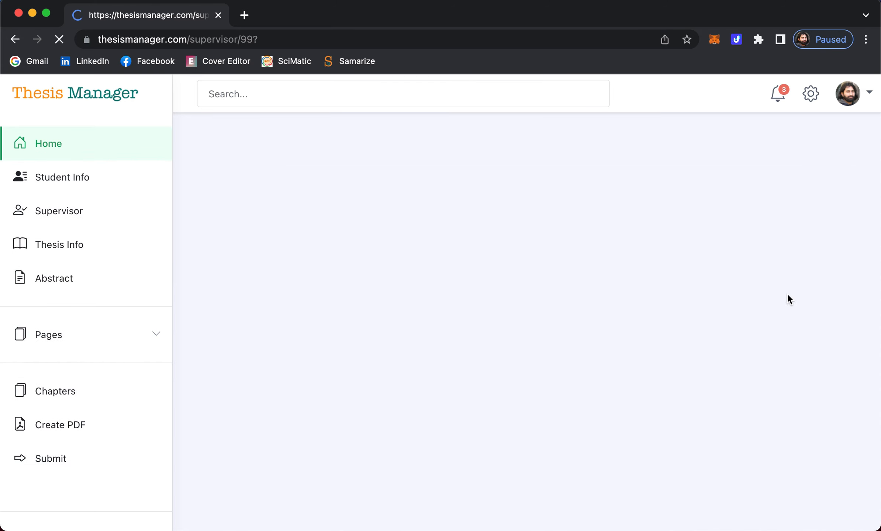
pyautogui.click(780, 283)
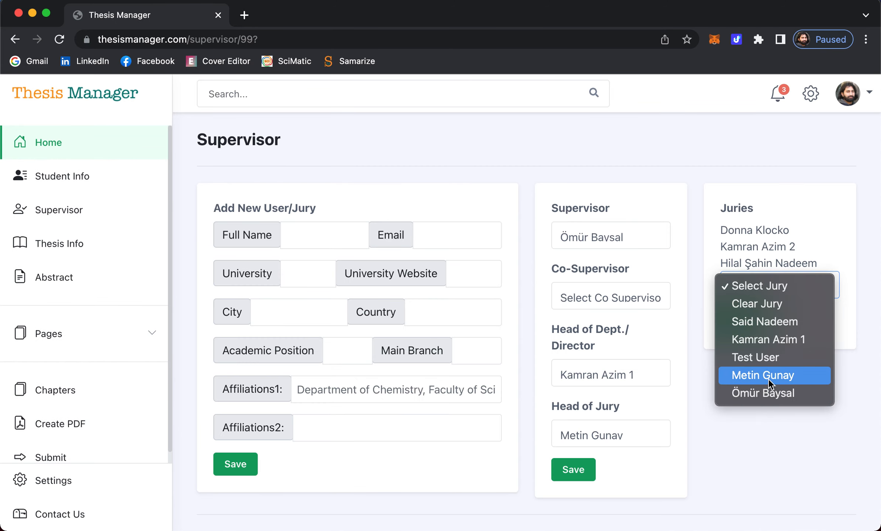
pyautogui.click(757, 360)
pyautogui.click(747, 327)
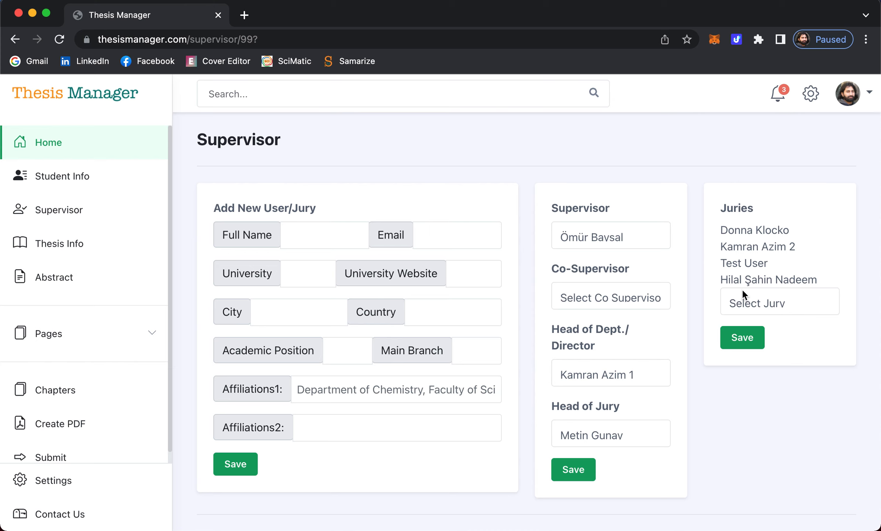
# - Review the juror choices, then move on to the Thesis Info page
pyautogui.click(750, 304)
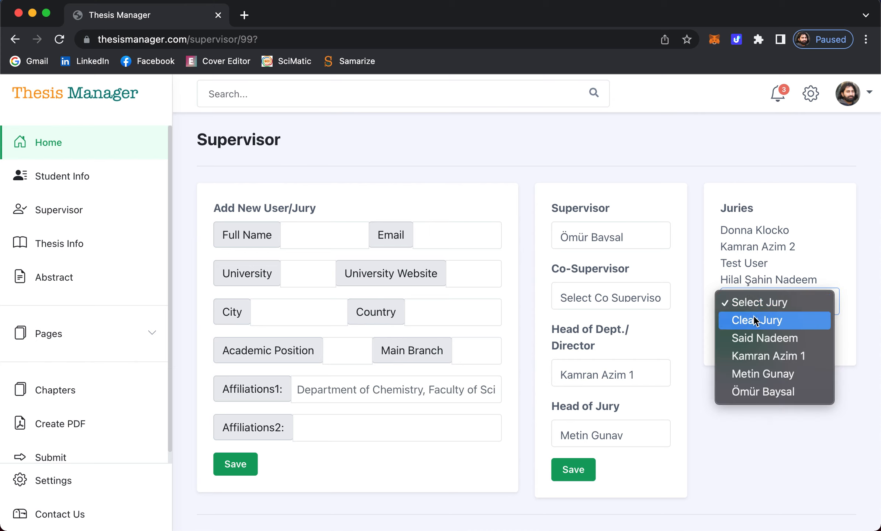
pyautogui.click(756, 320)
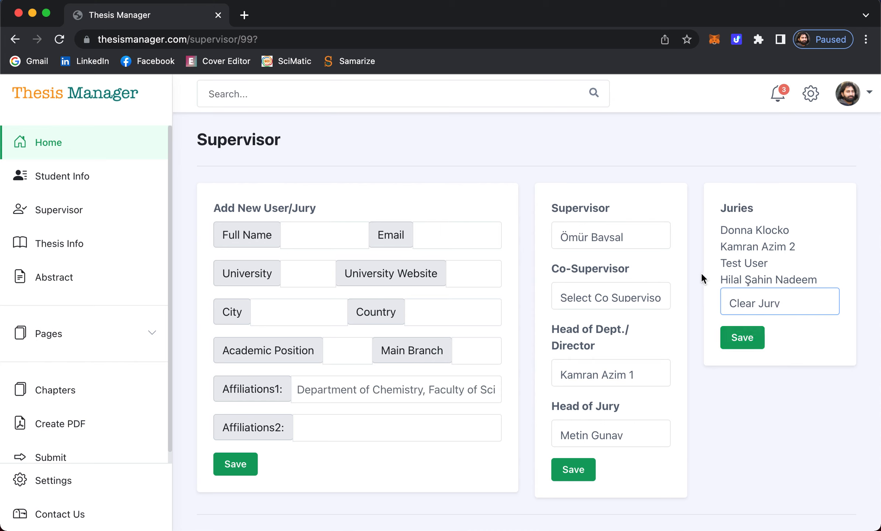
pyautogui.click(718, 394)
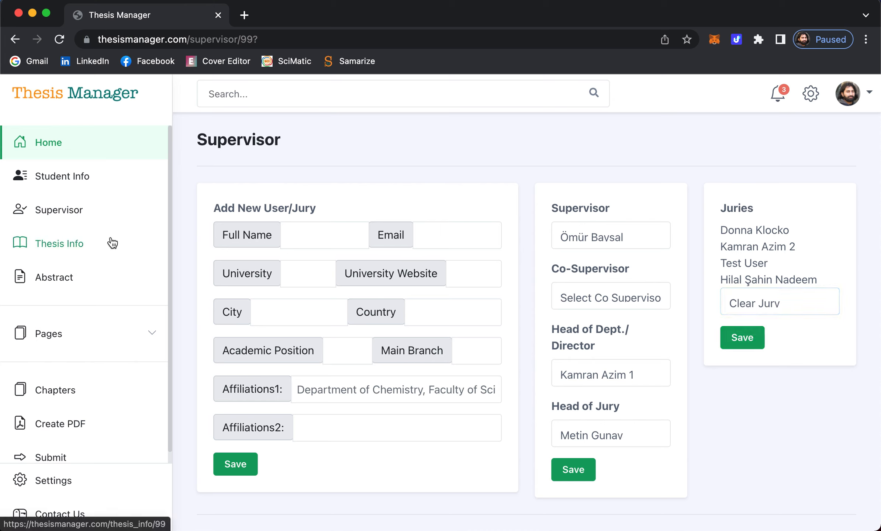
pyautogui.scroll(-2, 182, 323)
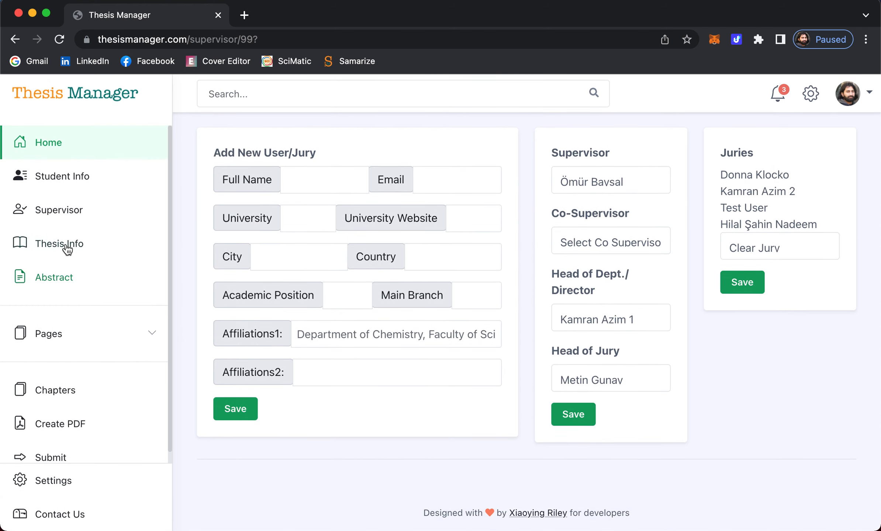
pyautogui.click(65, 246)
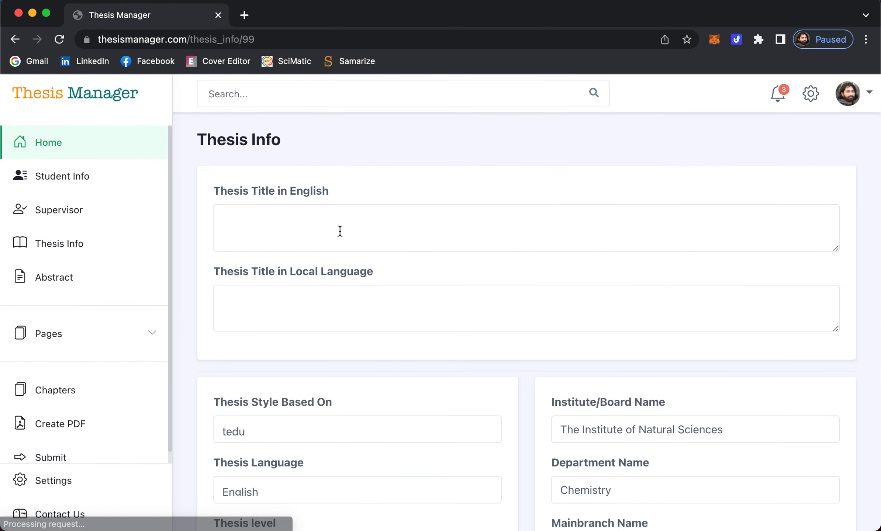
# - Enter the English title and local title 'Bu benim biz tez çalışmasıdır ve thesis manager kullanıyorum'
pyautogui.click(340, 222)
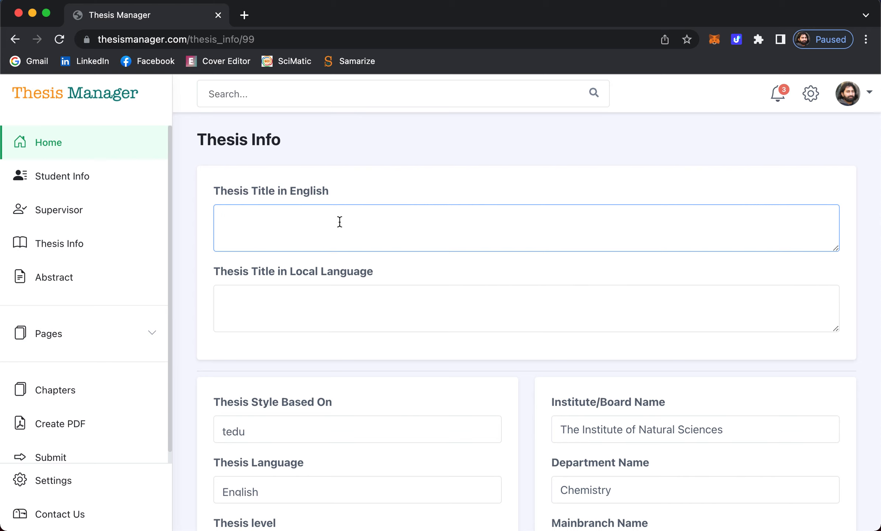
pyautogui.write('This is my thesis title in en')
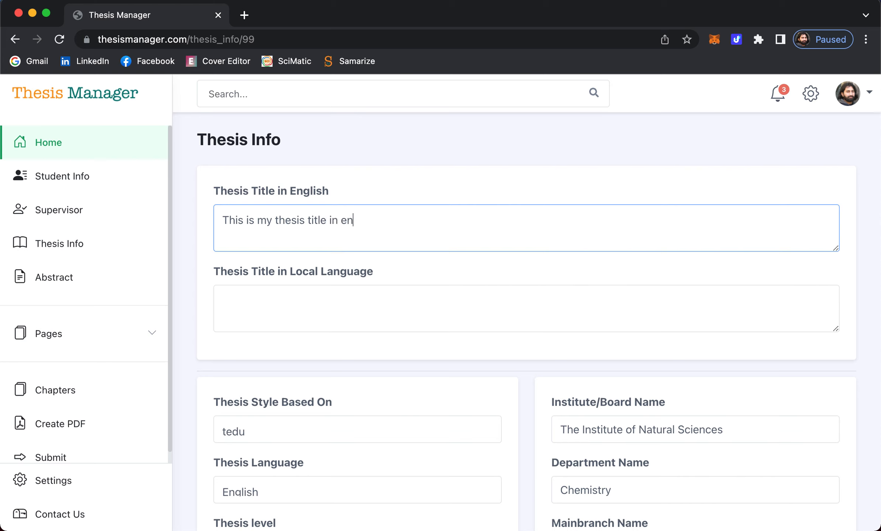
pyautogui.write('glish that i am going to write')
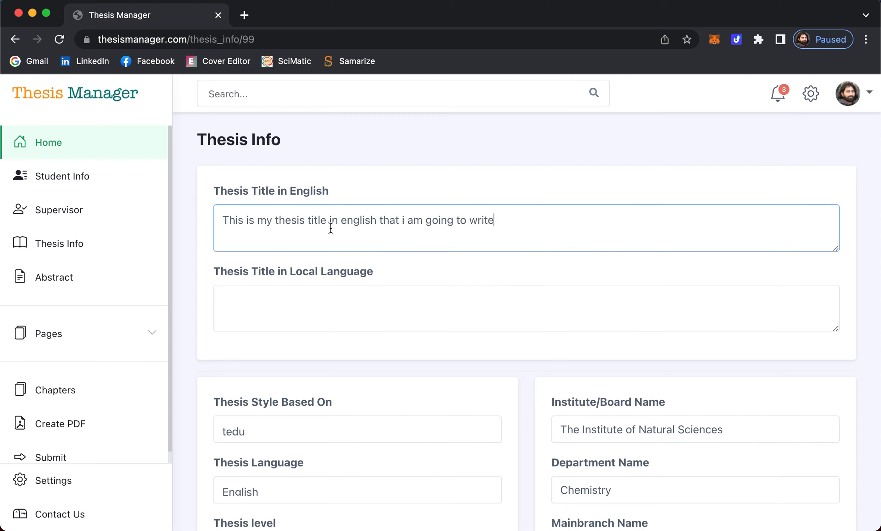
pyautogui.click(314, 308)
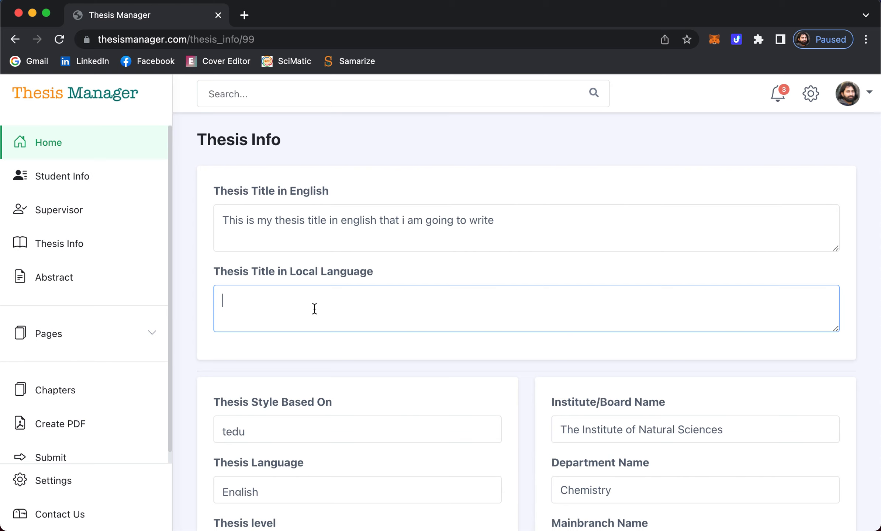
pyautogui.write('Bu bei')
pyautogui.press('BackSpace')
pyautogui.write('nim biz tez çalışmasıdır')
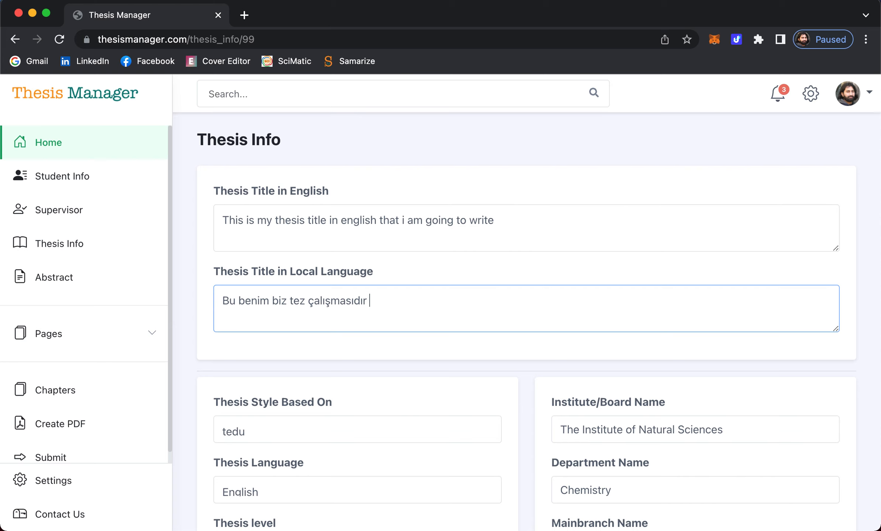
pyautogui.write(' ve thesis manager kull')
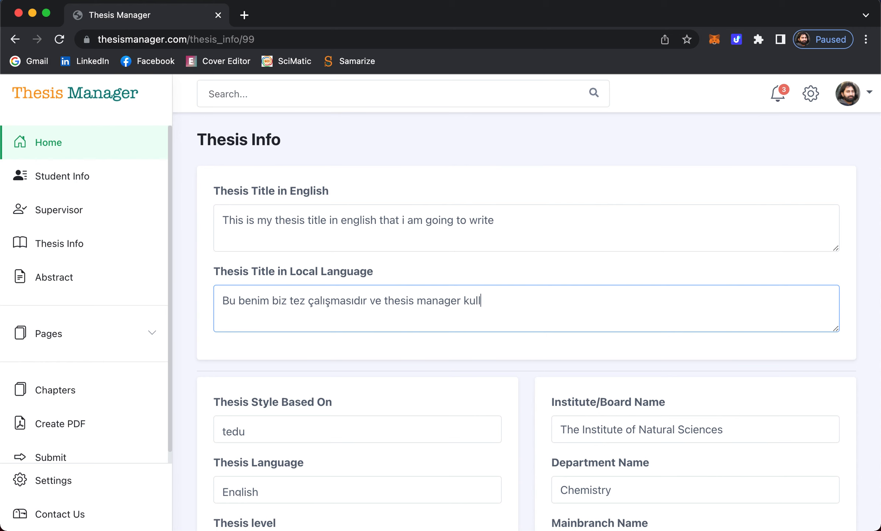
pyautogui.write('anıyorum')
# - Set the defence date to 15 June 2022 and save the thesis details
pyautogui.scroll(-5, 260, 367)
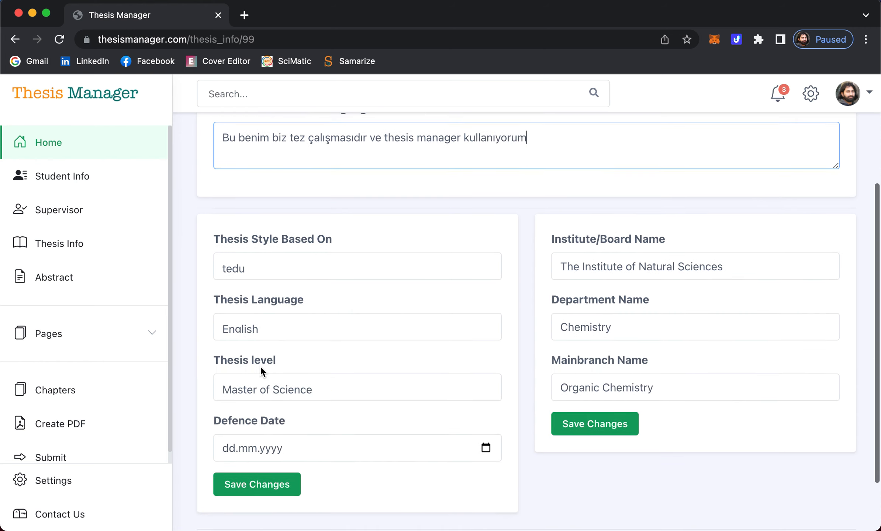
pyautogui.scroll(-2, 427, 373)
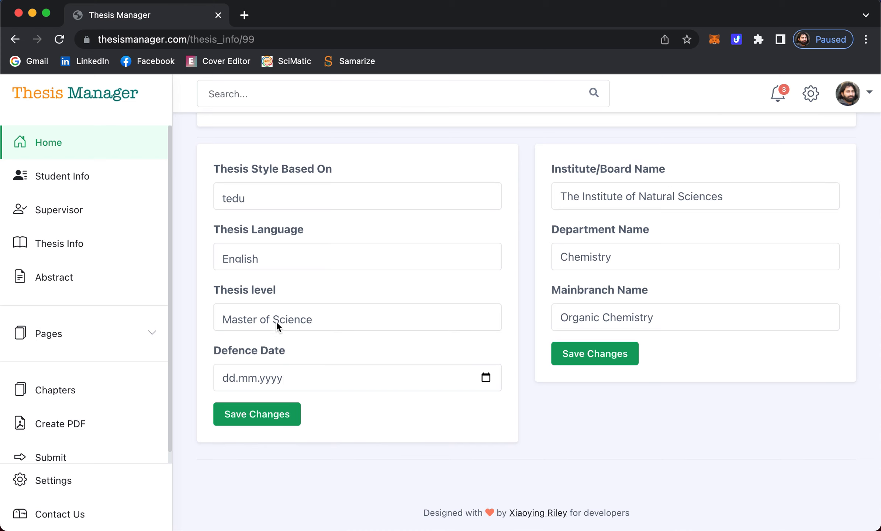
pyautogui.click(485, 378)
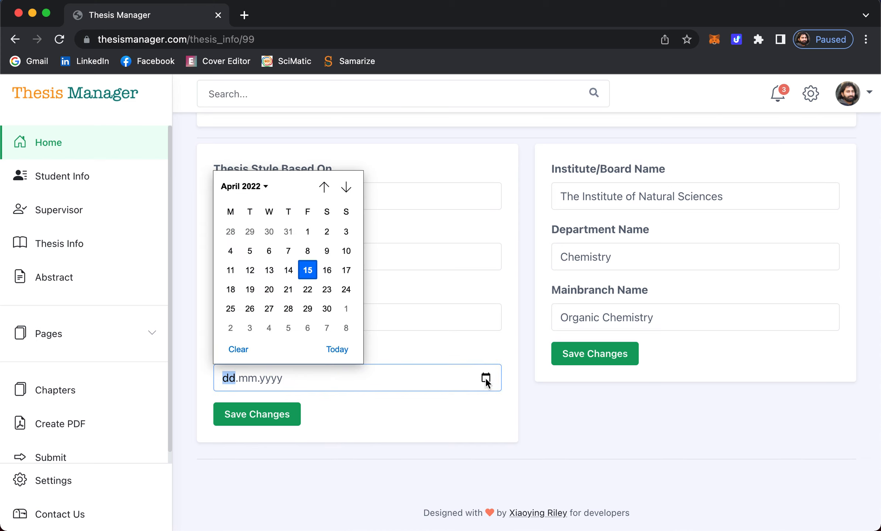
pyautogui.click(346, 189)
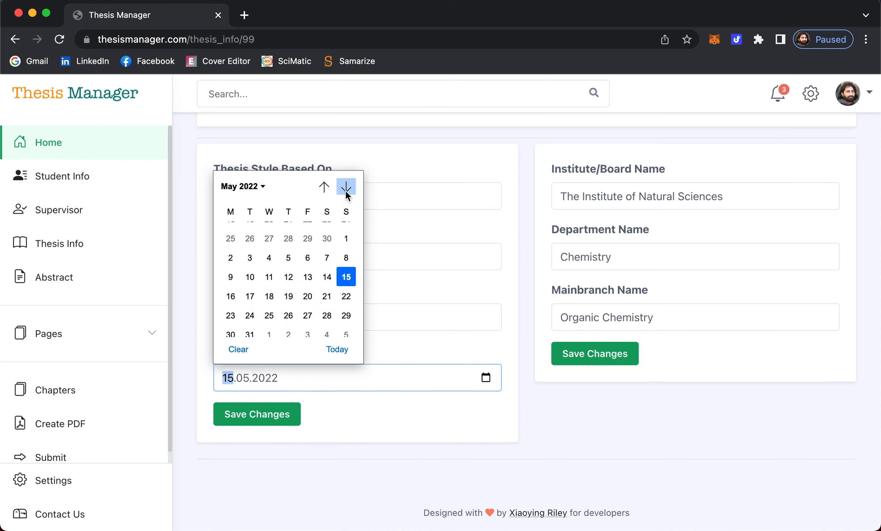
pyautogui.click(349, 189)
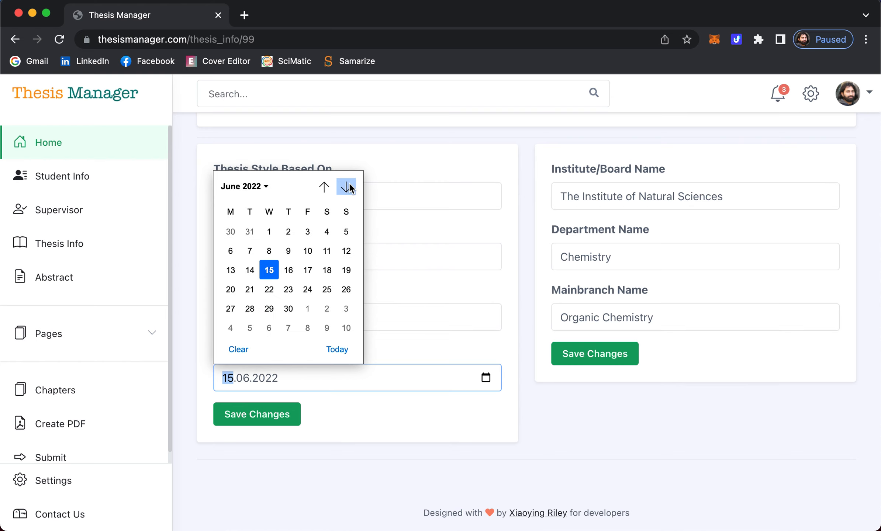
pyautogui.click(273, 268)
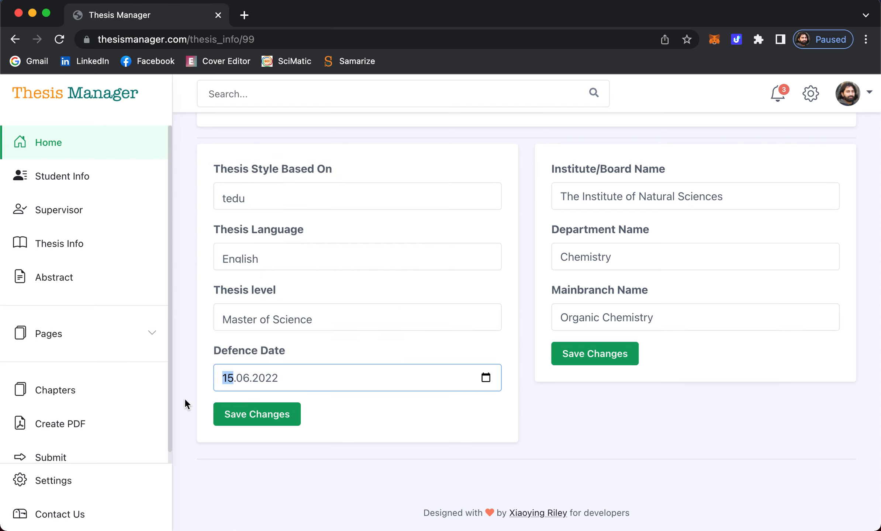
pyautogui.click(268, 421)
pyautogui.scroll(-6, 183, 337)
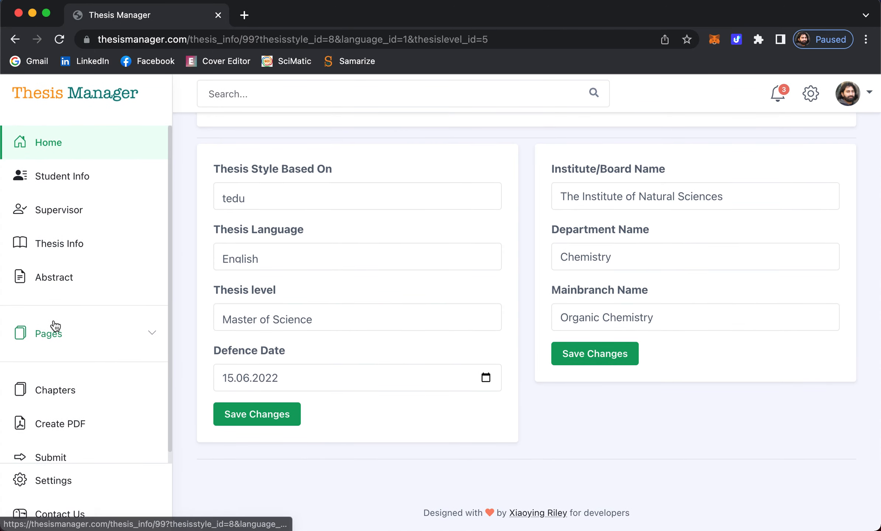
pyautogui.scroll(6, 212, 340)
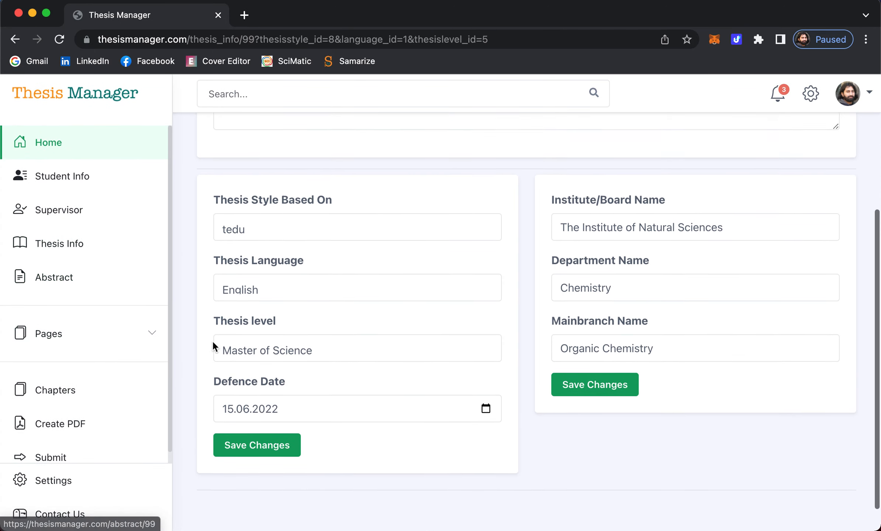
pyautogui.click(55, 284)
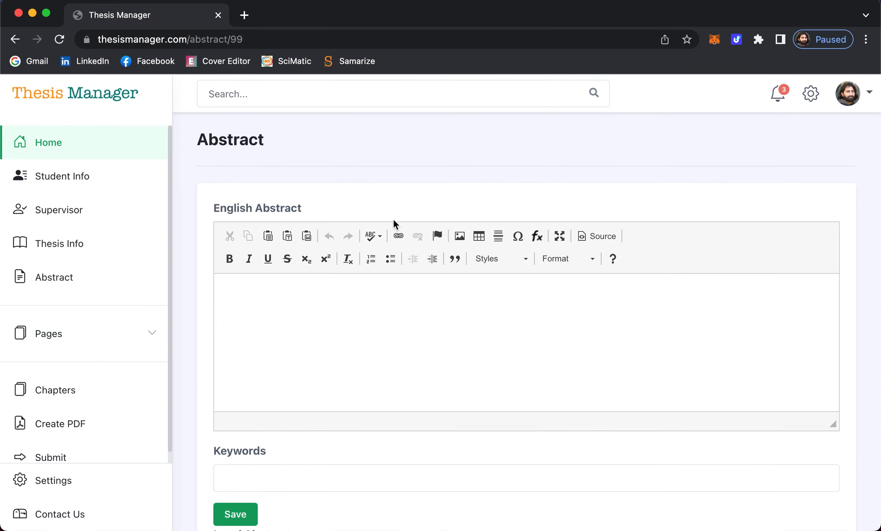
# - Write an English abstract repeating 'This is my abstract of the thesis' across two paragraphs
pyautogui.scroll(-1, 369, 321)
pyautogui.click(368, 315)
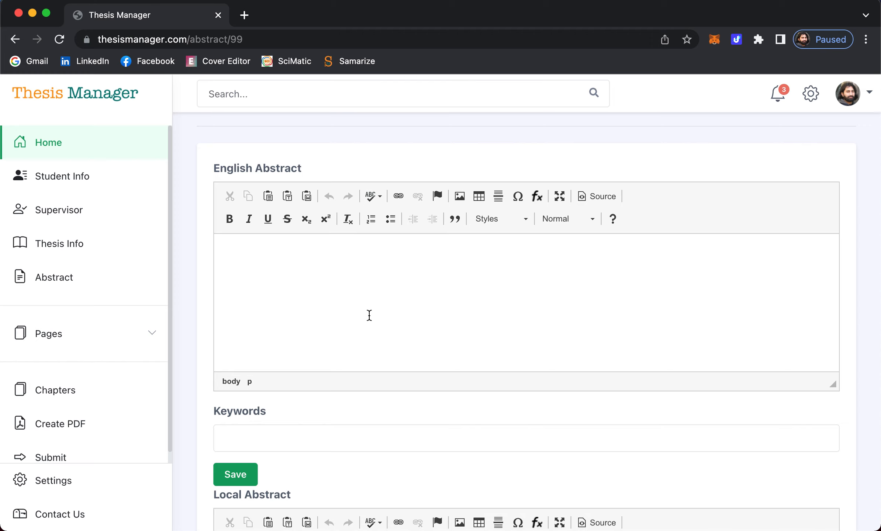
pyautogui.write('This is my abstra')
pyautogui.write('of the thesis.')
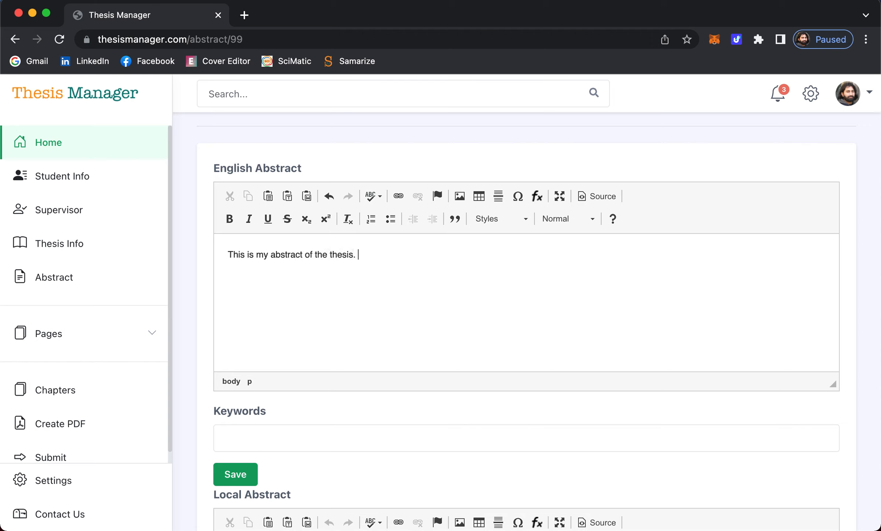
pyautogui.press('super+a')
pyautogui.press('super+v')
pyautogui.press('super+v')
pyautogui.press('super+v')
pyautogui.press('super+v')
pyautogui.press('super+v')
pyautogui.press('super+v')
pyautogui.press('super+v')
pyautogui.press('super+v')
pyautogui.press('super+v')
pyautogui.press('super+v')
pyautogui.press('super+v')
pyautogui.press('super+v')
pyautogui.press('super+v')
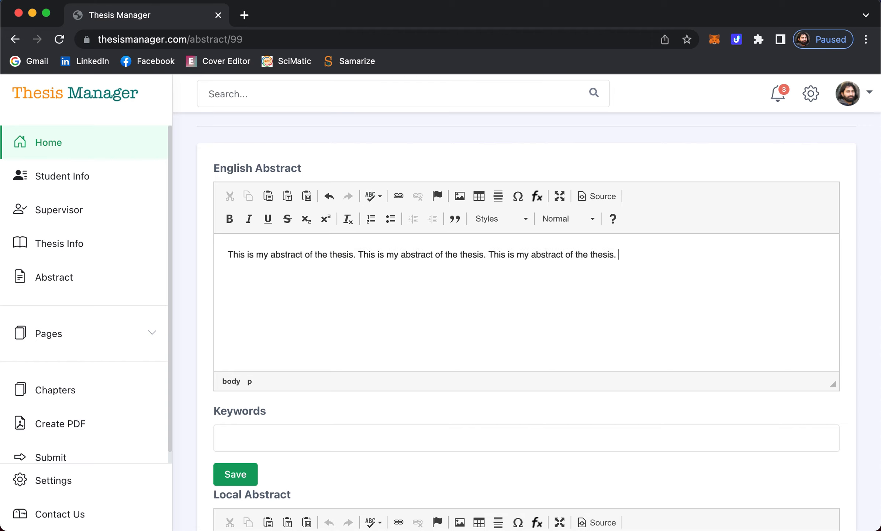
pyautogui.press('super+a')
pyautogui.press('super+c')
pyautogui.press('super+v')
pyautogui.press('super+v')
pyautogui.press('super+v')
pyautogui.press('super+v')
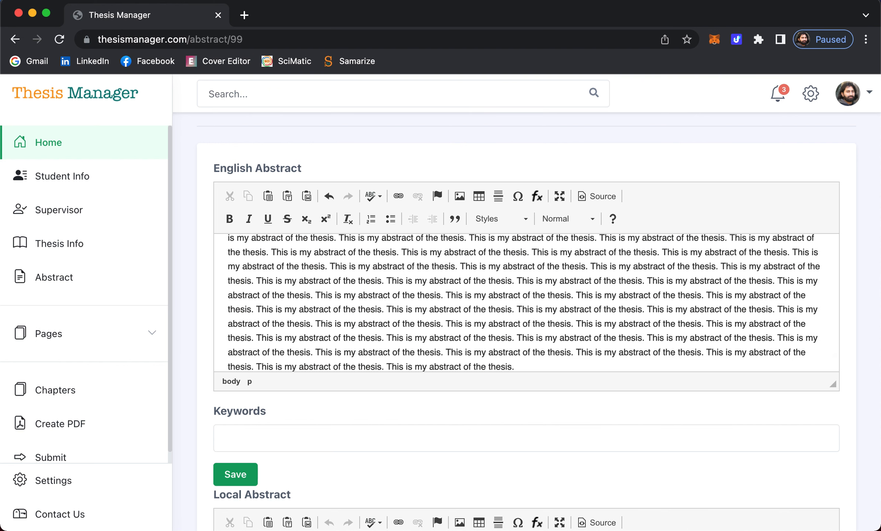
pyautogui.press('Return')
pyautogui.press('super+v')
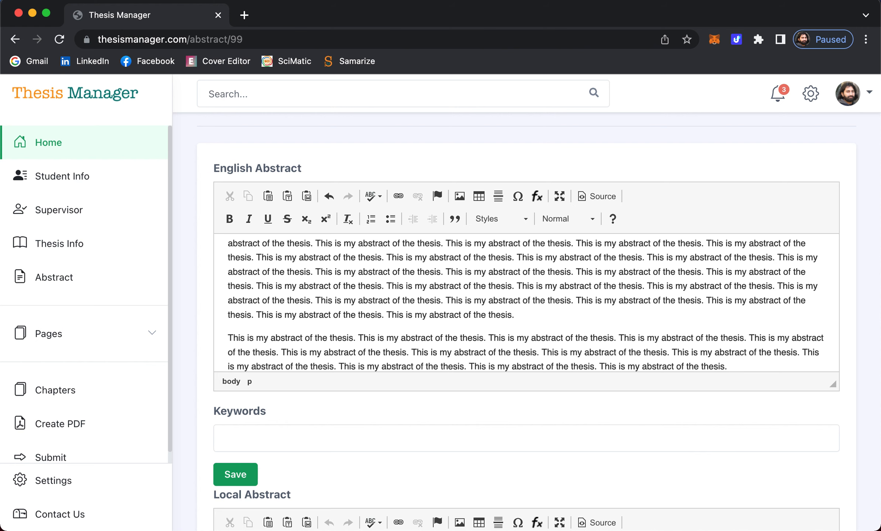
pyautogui.press('super+v')
pyautogui.scroll(-1, 303, 321)
pyautogui.scroll(-5, 310, 393)
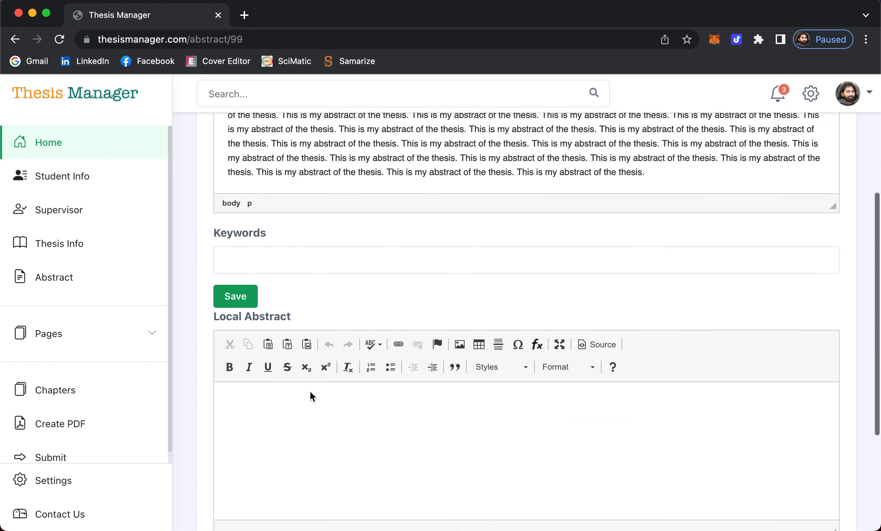
# - Enter keywords 'molecular chemistry, physics, biology, political science'
pyautogui.click(277, 240)
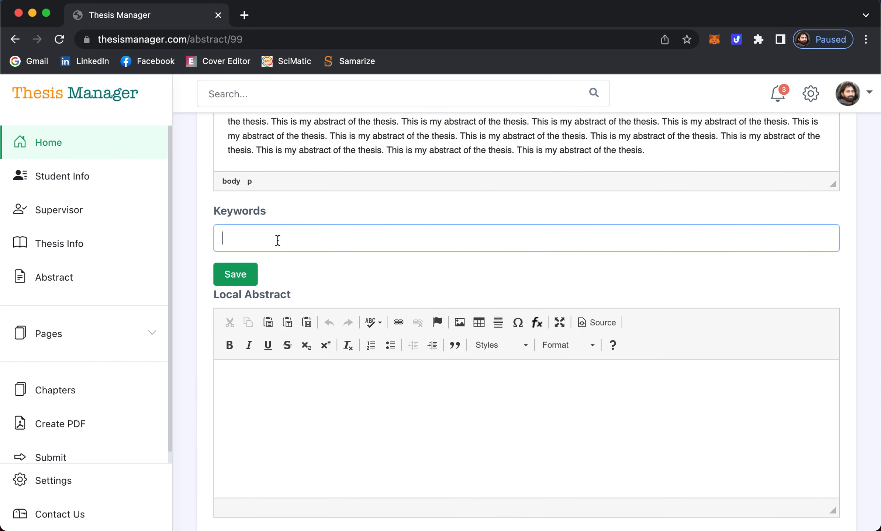
pyautogui.write('molecular chemistry')
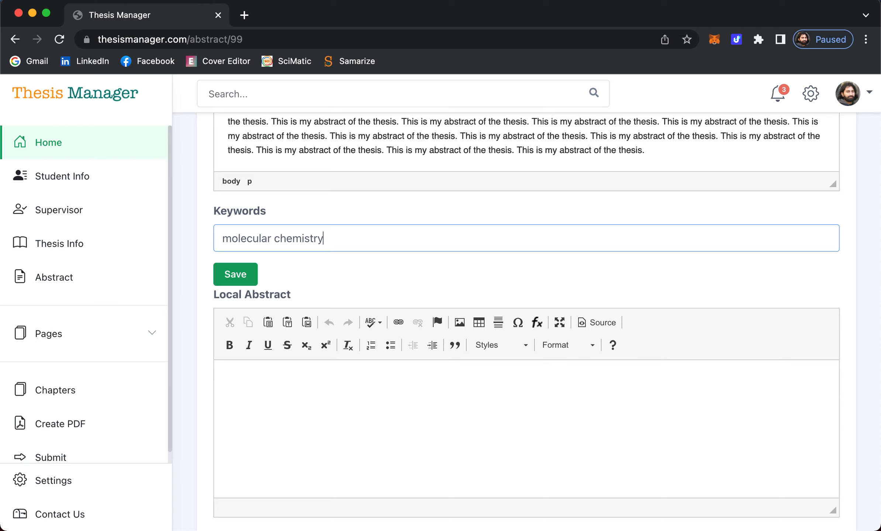
pyautogui.write(', physics, biology')
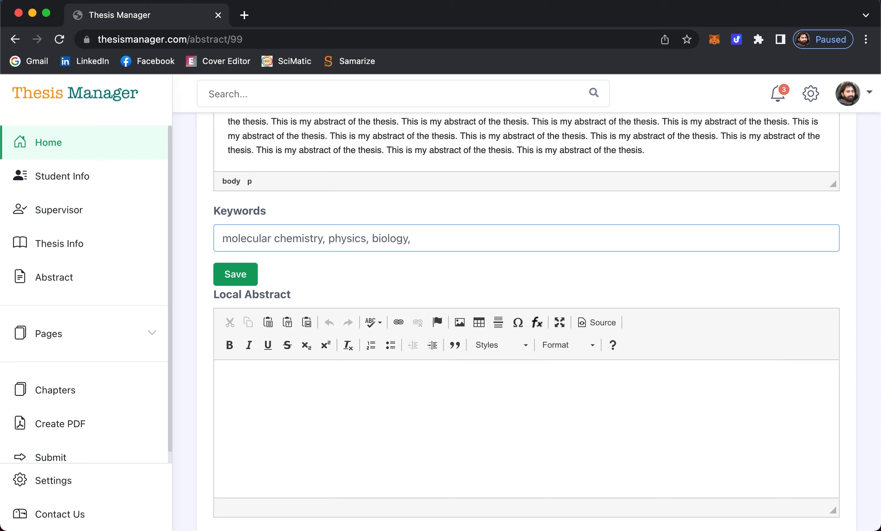
pyautogui.write(', political science')
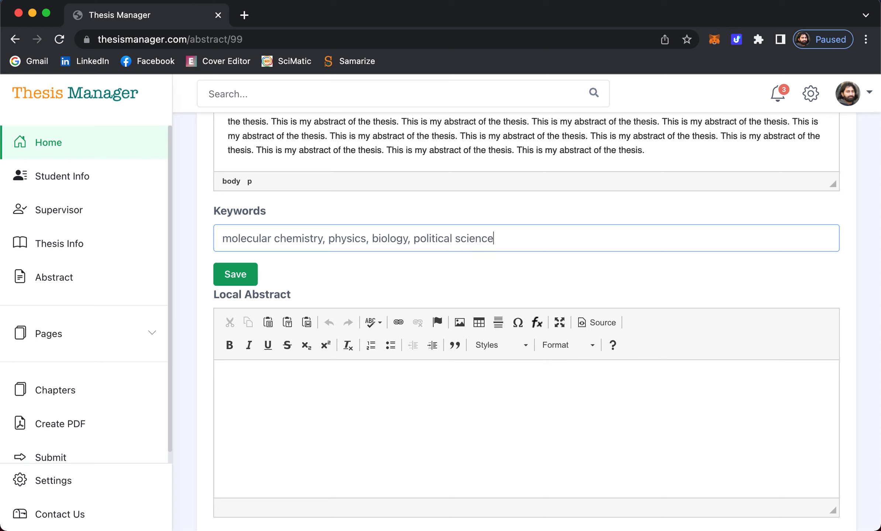
pyautogui.scroll(-3, 370, 286)
pyautogui.click(342, 310)
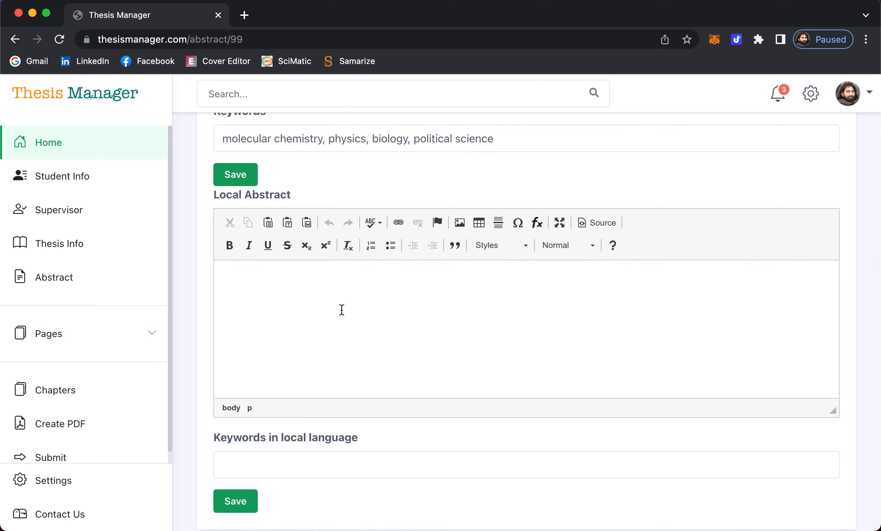
# - Write a local abstract repeating 'Bu bir özettir ve tezimi yazıyorum.' several times
pyautogui.write('B')
pyautogui.write('u bir çza')
pyautogui.press('BackSpace')
pyautogui.write('çüö')
pyautogui.press('BackSpace')
pyautogui.press('BackSpace')
pyautogui.write('özettir ve tezimi')
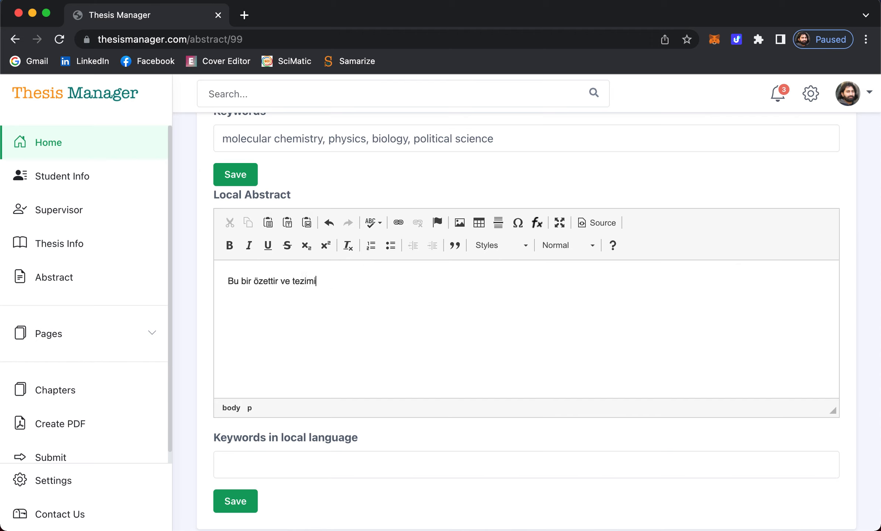
pyautogui.write(' yazıyoru')
pyautogui.press('super+a')
pyautogui.press('super+c')
pyautogui.press('Right')
pyautogui.press('super+v')
pyautogui.press('super+v')
pyautogui.press('super+v')
pyautogui.press('super+v')
pyautogui.press('super+a')
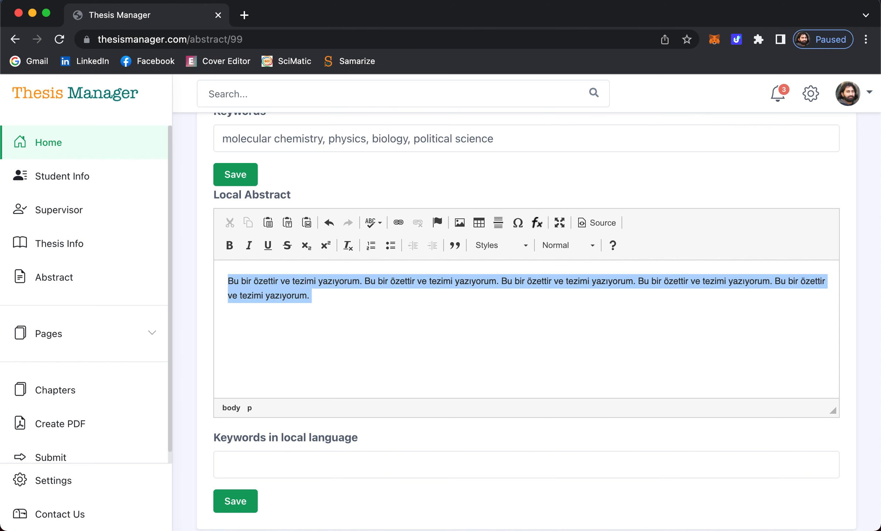
pyautogui.press('super+c')
pyautogui.press('Right')
pyautogui.press('super+v')
pyautogui.press('super+v')
pyautogui.press('super+v')
pyautogui.press('super+v')
pyautogui.press('super+v')
pyautogui.press('super+v')
pyautogui.press('super+v')
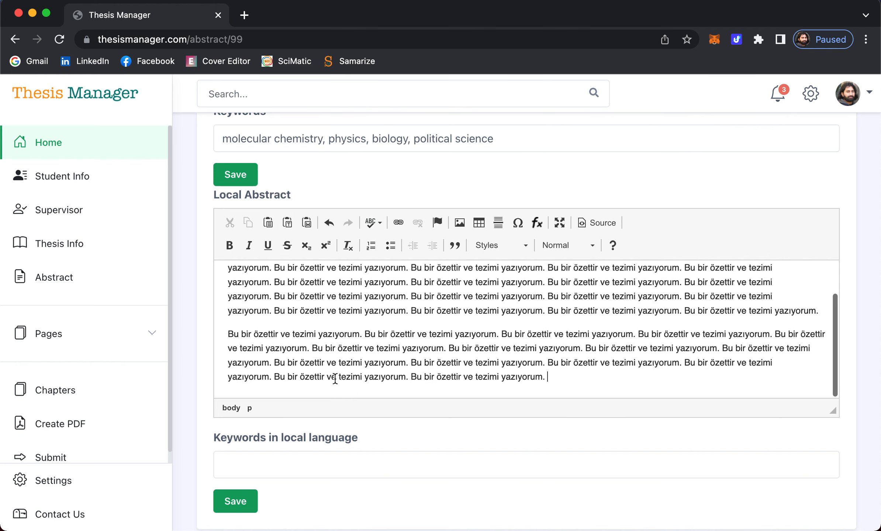
# - Enter local keywords 'kimya, fizik, biyoloji, anahtar kelime1' and save
pyautogui.click(326, 461)
pyautogui.scroll(-2, 327, 459)
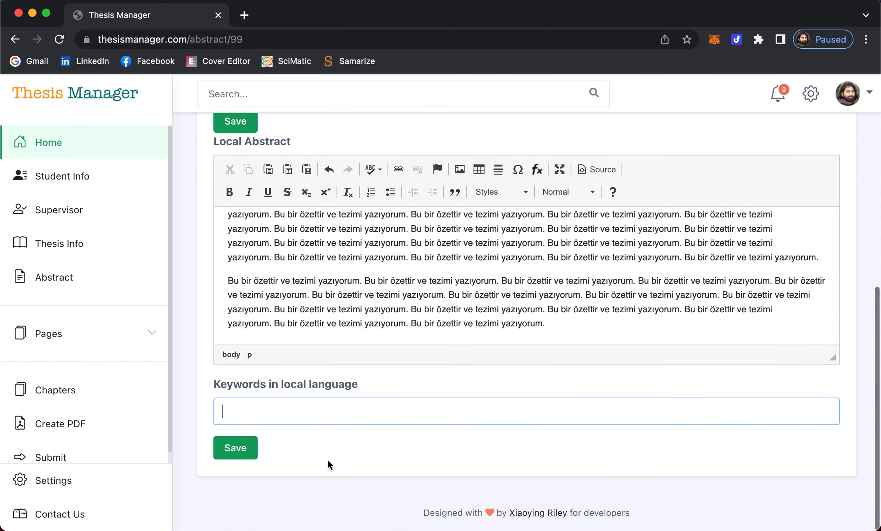
pyautogui.write('kimya')
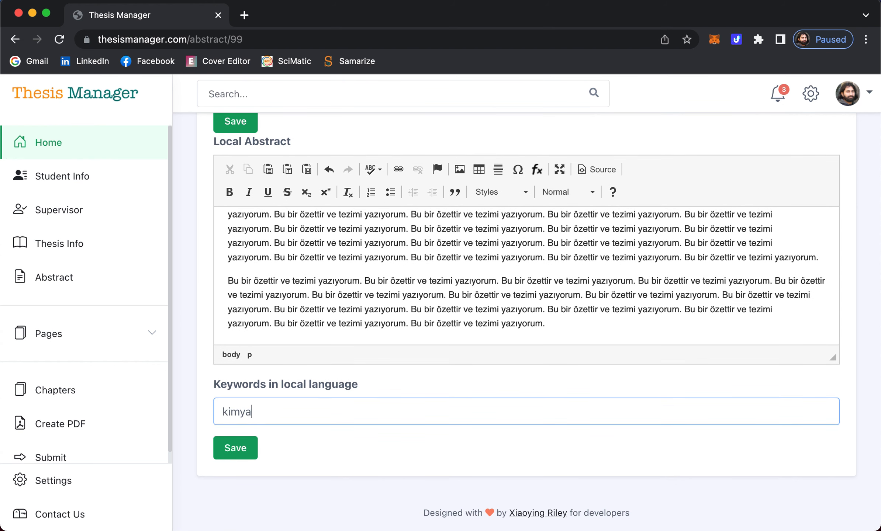
pyautogui.write(', fizik, biyoloji, anahtar kelim')
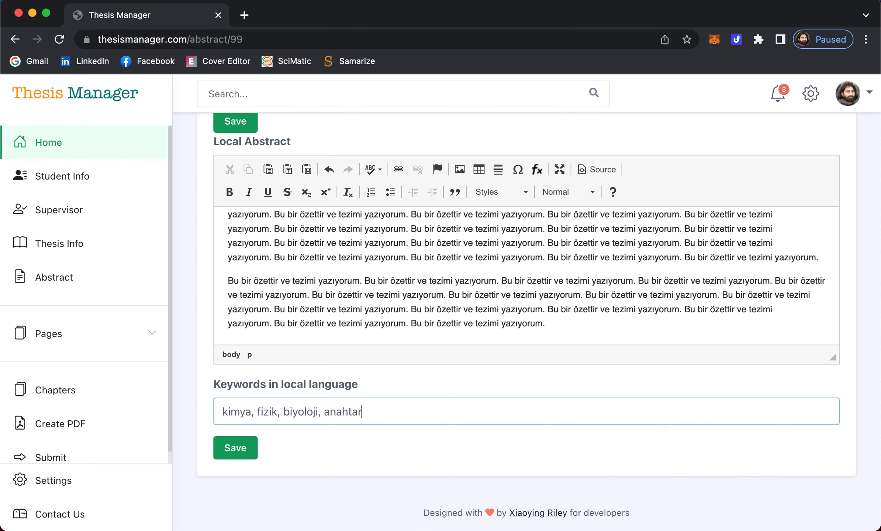
pyautogui.write('e21')
pyautogui.press('BackSpace')
pyautogui.press('BackSpace')
pyautogui.write('1')
pyautogui.click(236, 448)
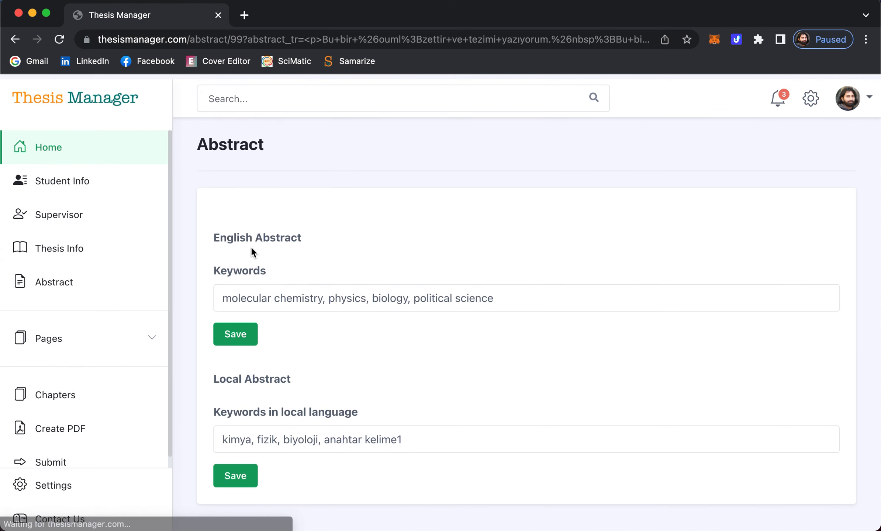
# - Open the Acknowledgement page from the expanded Pages list
pyautogui.scroll(-2, 250, 245)
pyautogui.scroll(-10, 251, 247)
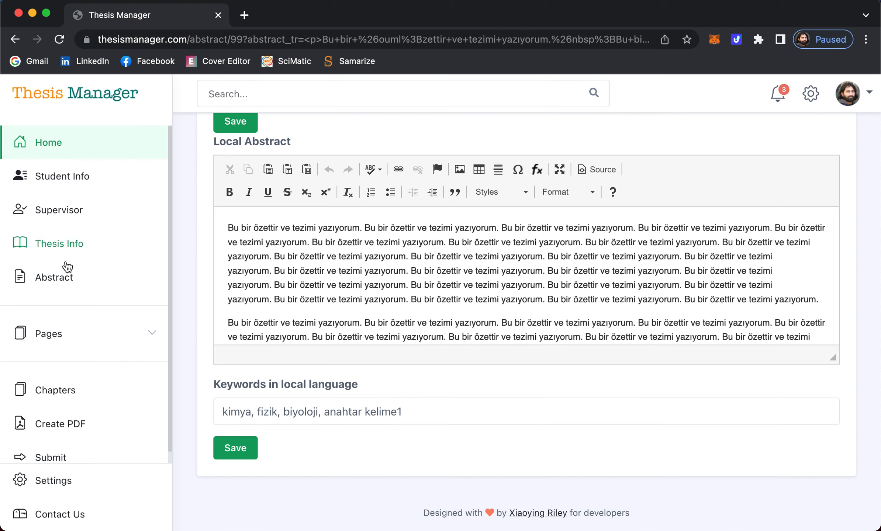
pyautogui.click(71, 335)
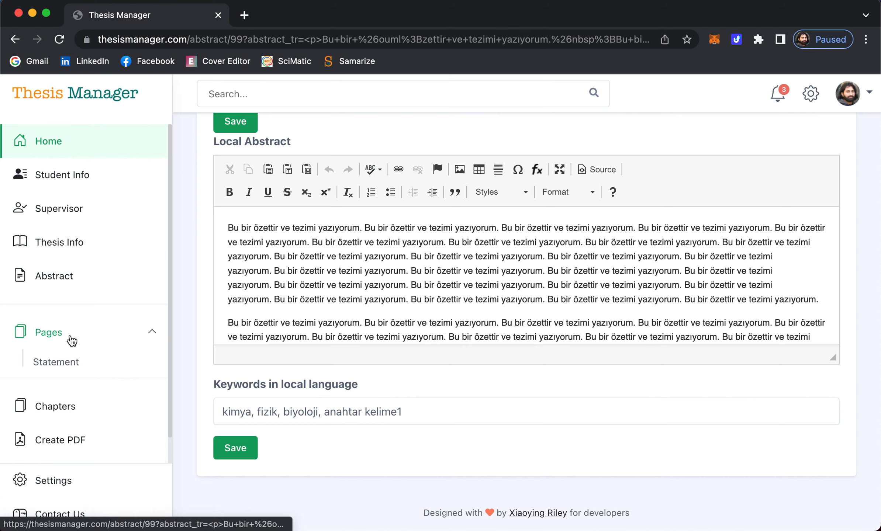
pyautogui.scroll(-3, 92, 355)
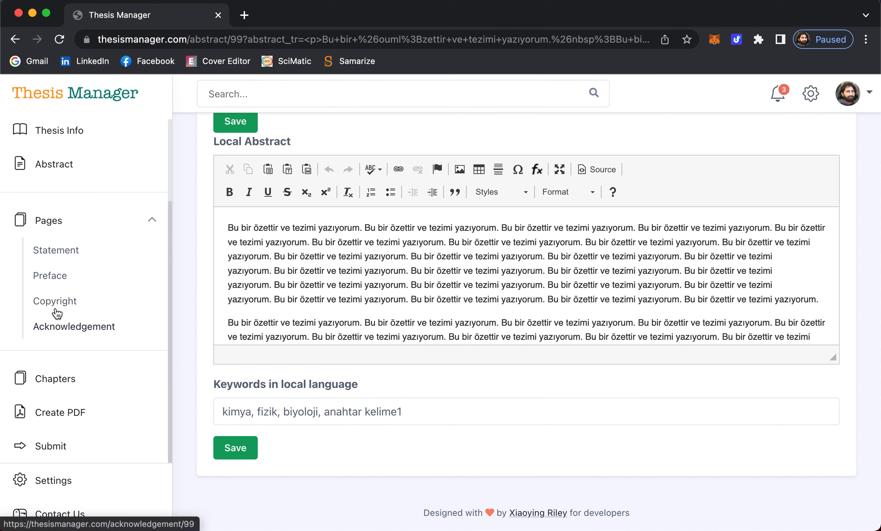
pyautogui.click(70, 326)
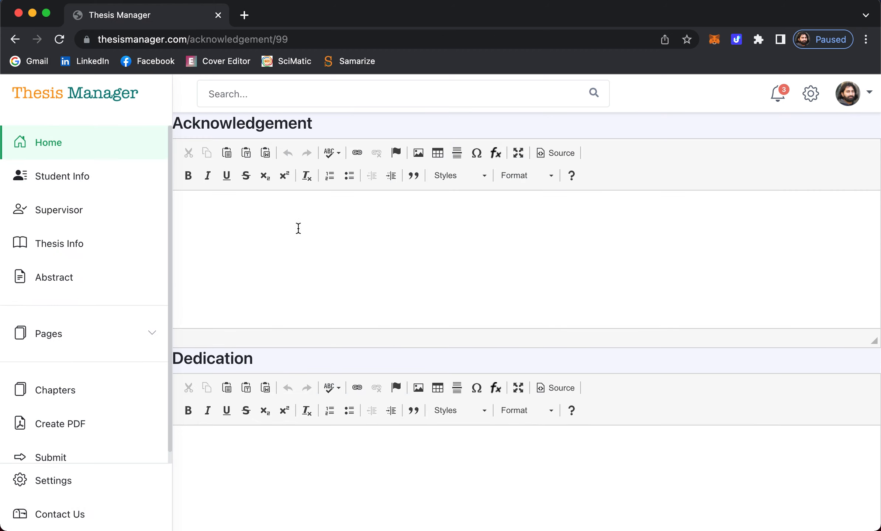
# - Write 'I am thankful to my supervisor and lab friends who helped me to complete my thesis.' and paste copies
pyautogui.rightClick(324, 247)
pyautogui.click(279, 240)
pyautogui.write('I am thankf')
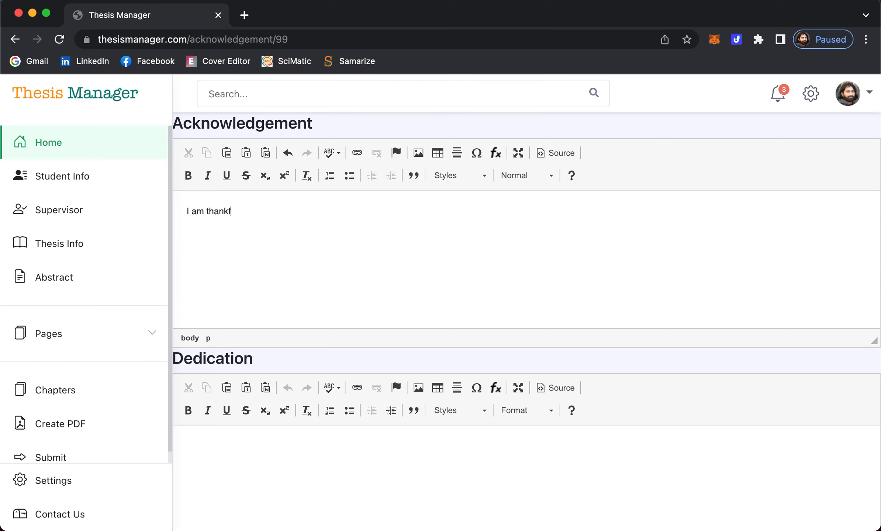
pyautogui.write('ul to my supervisor and ')
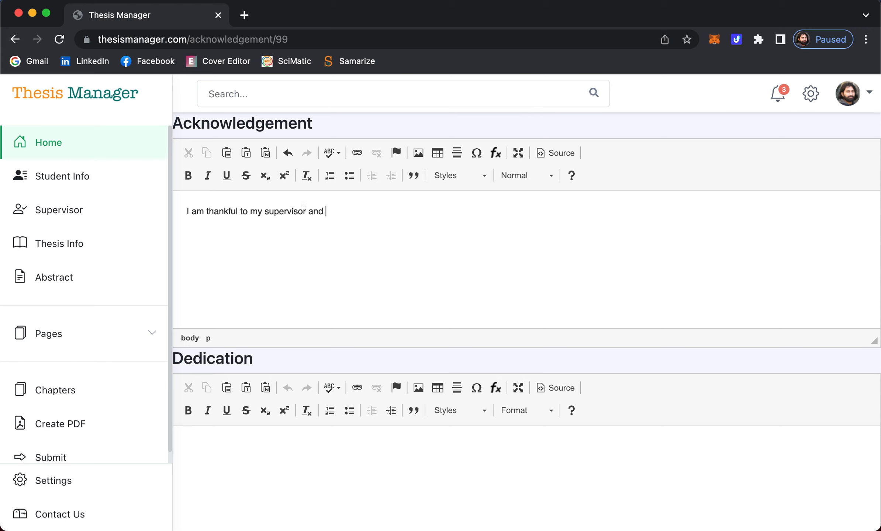
pyautogui.write('lab friends who helped me')
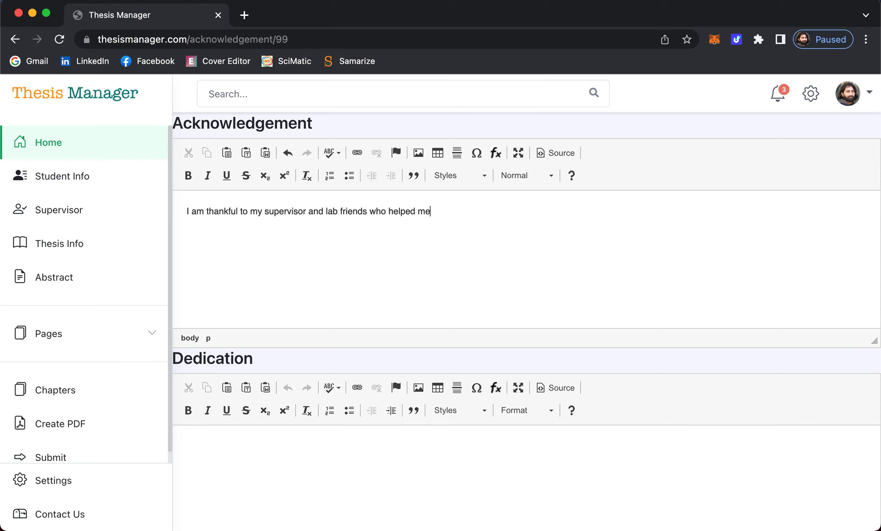
pyautogui.write(' to complete my thesis')
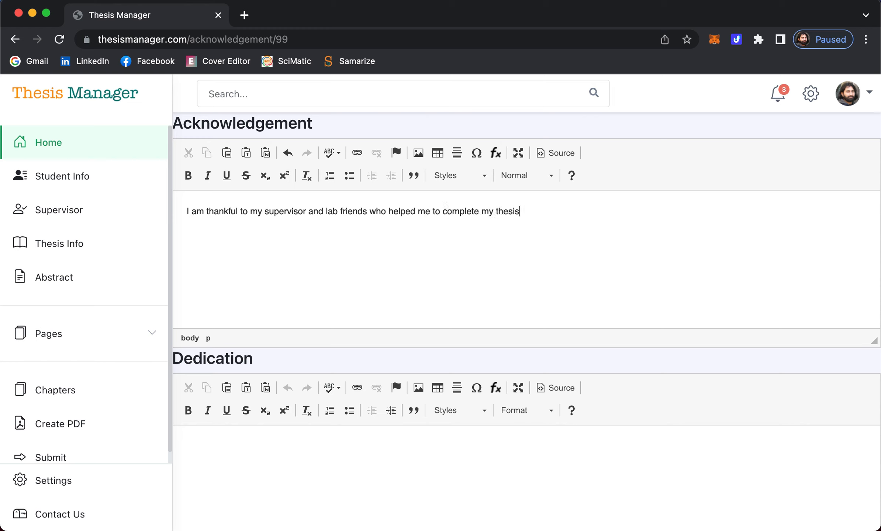
pyautogui.write('.')
pyautogui.press('super+a')
pyautogui.press('super+c')
pyautogui.press('Right')
pyautogui.press('super+v')
pyautogui.press('super+v')
pyautogui.press('super+v')
pyautogui.press('super+v')
pyautogui.press('super+v')
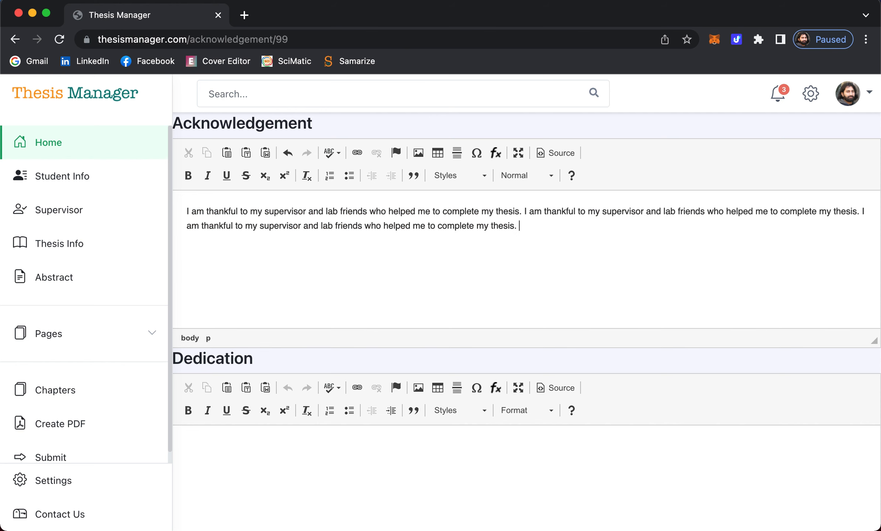
pyautogui.press('super+v')
pyautogui.press('super+v')
pyautogui.press('super+v')
pyautogui.press('super+v')
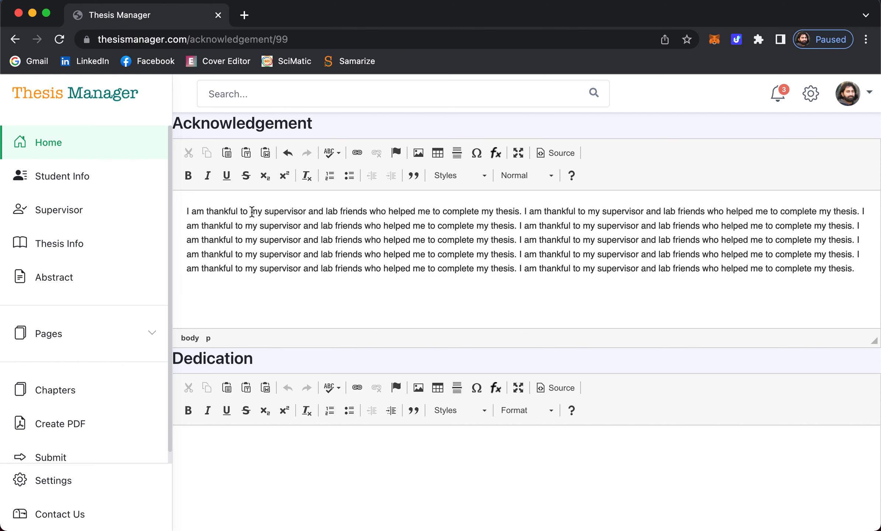
pyautogui.scroll(-3, 285, 295)
# - Type the dedication 'to my parent'
pyautogui.click(286, 393)
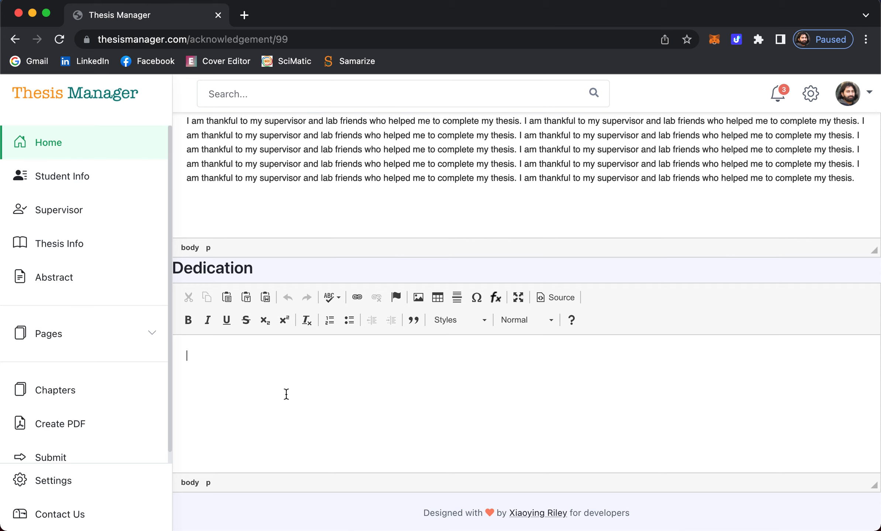
pyautogui.write('to my parent')
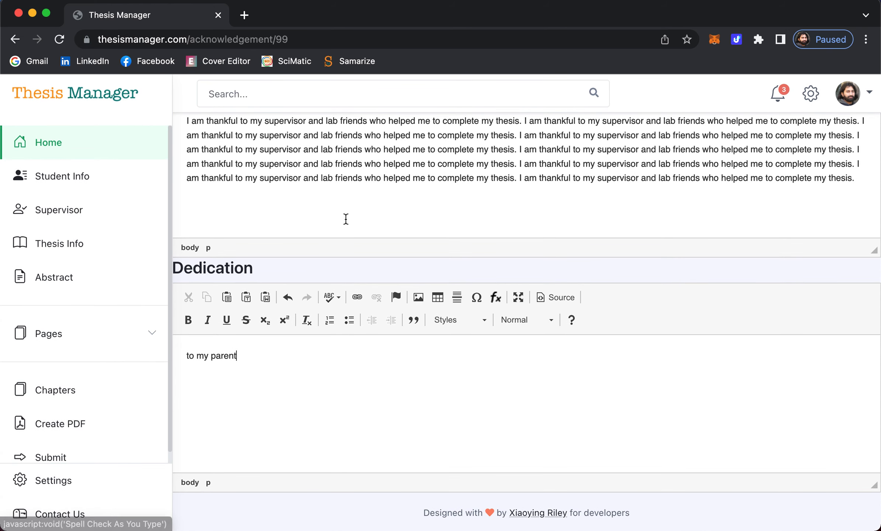
pyautogui.scroll(3, 292, 438)
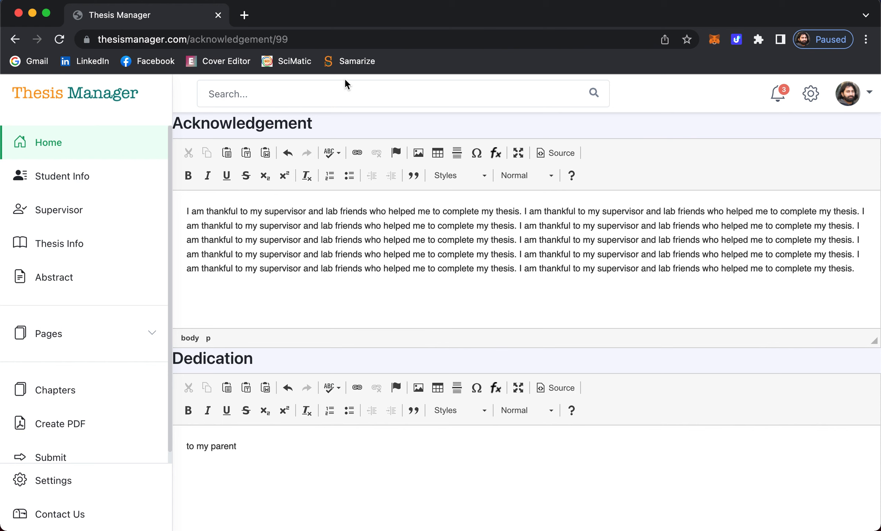
pyautogui.scroll(-3, 290, 380)
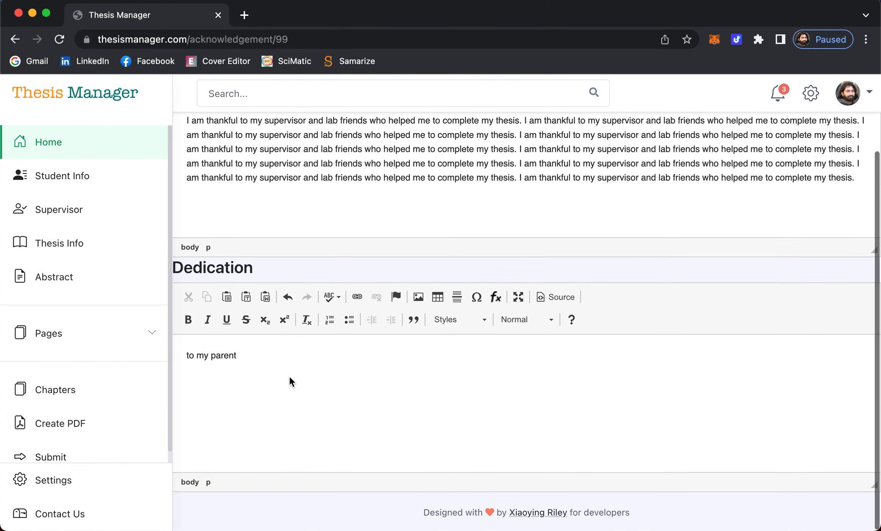
# - Generate the thesis PDF in a new browser tab and switch to it
pyautogui.click(53, 335)
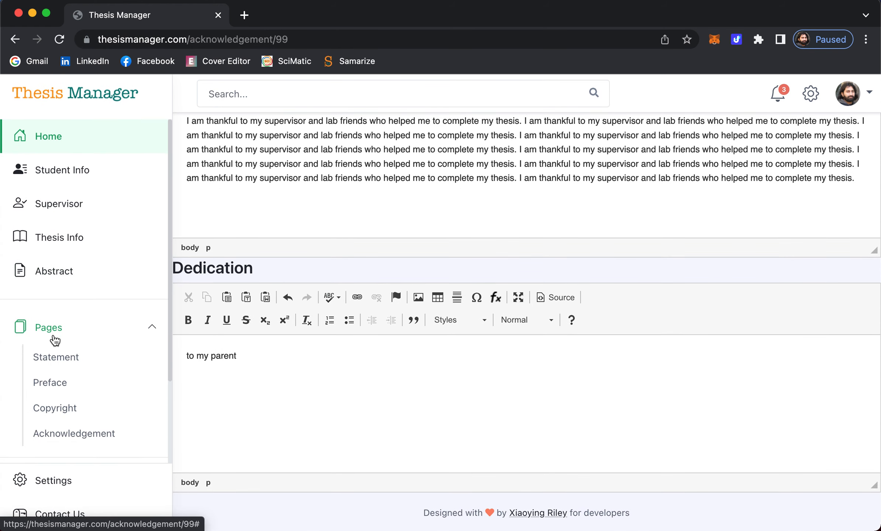
pyautogui.scroll(-3, 55, 339)
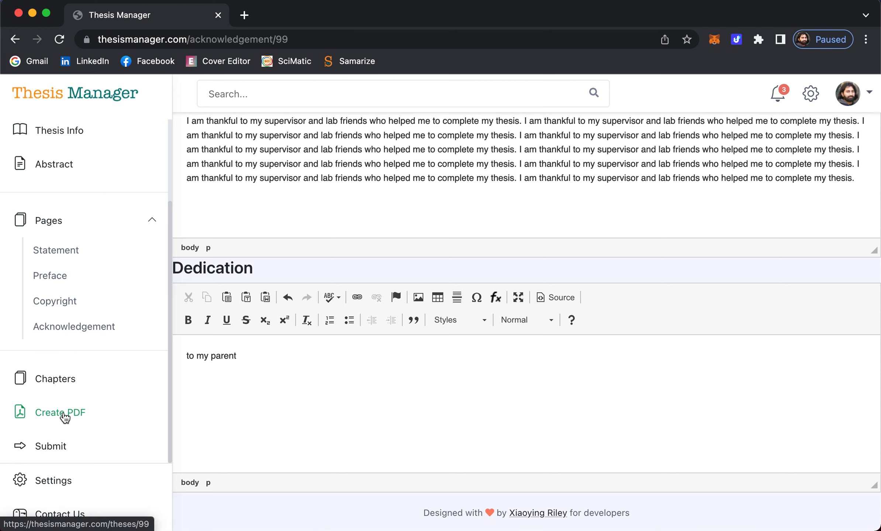
pyautogui.rightClick(64, 415)
pyautogui.click(108, 303)
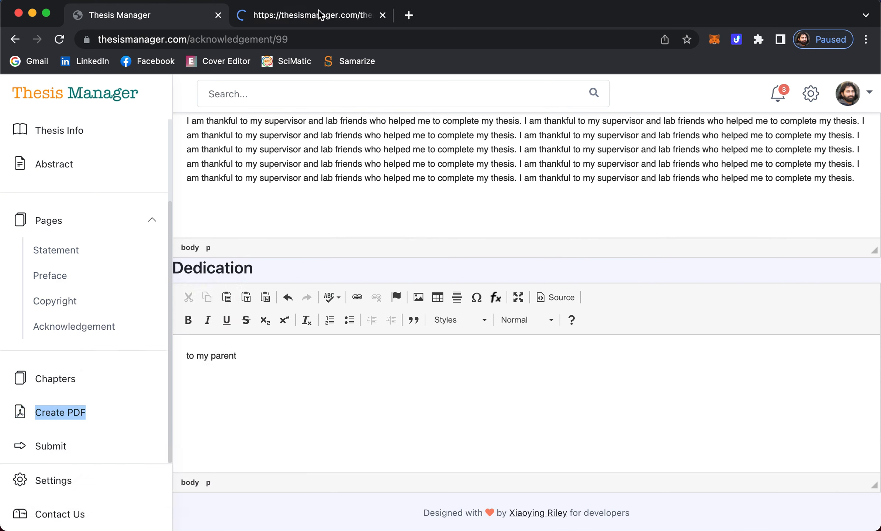
pyautogui.click(312, 21)
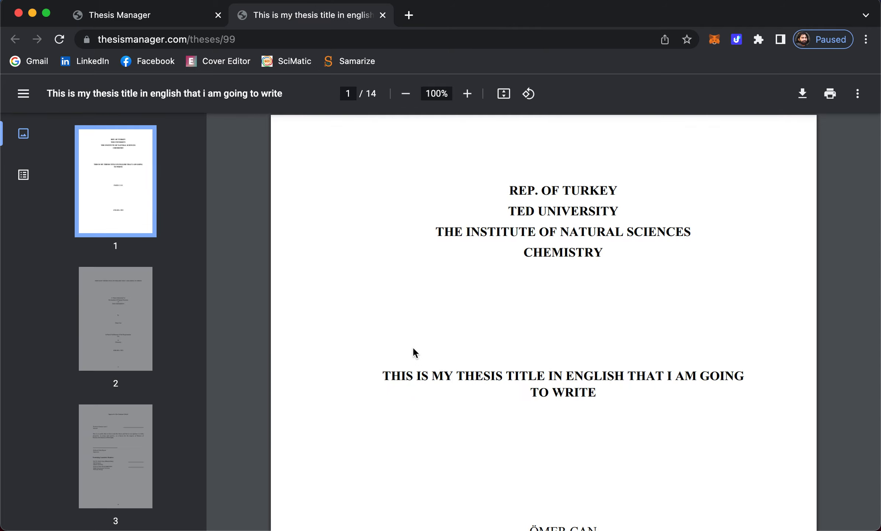
# - Check the PDF's title page, selecting the year 2022
pyautogui.scroll(-8, 598, 285)
pyautogui.scroll(5, 598, 284)
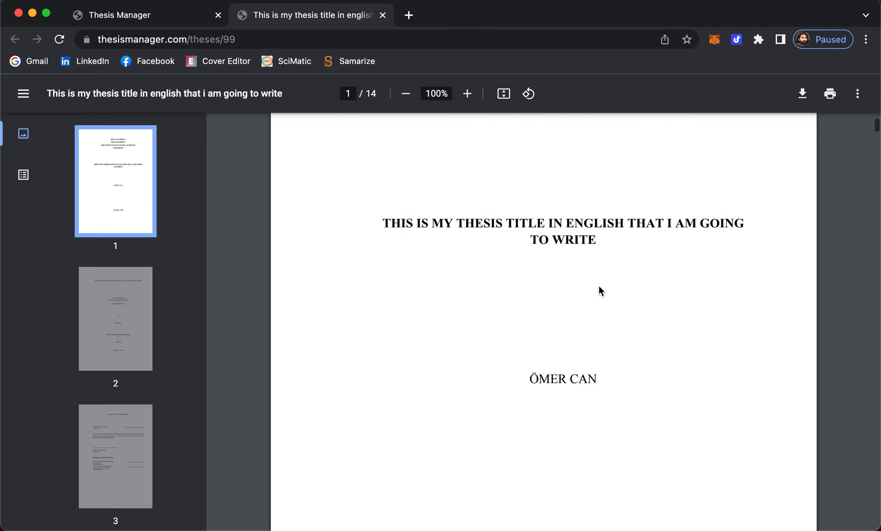
pyautogui.scroll(2, 571, 276)
pyautogui.scroll(-3, 574, 276)
pyautogui.scroll(-3, 574, 276)
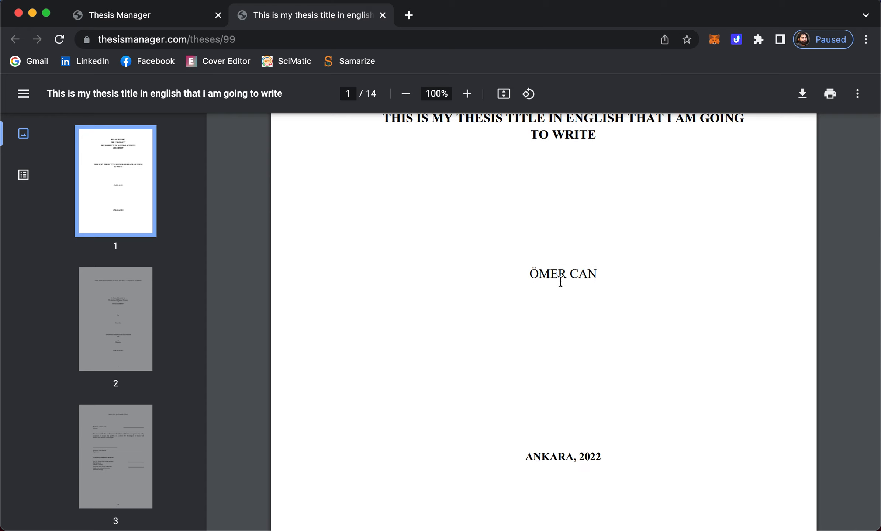
pyautogui.scroll(-3, 560, 282)
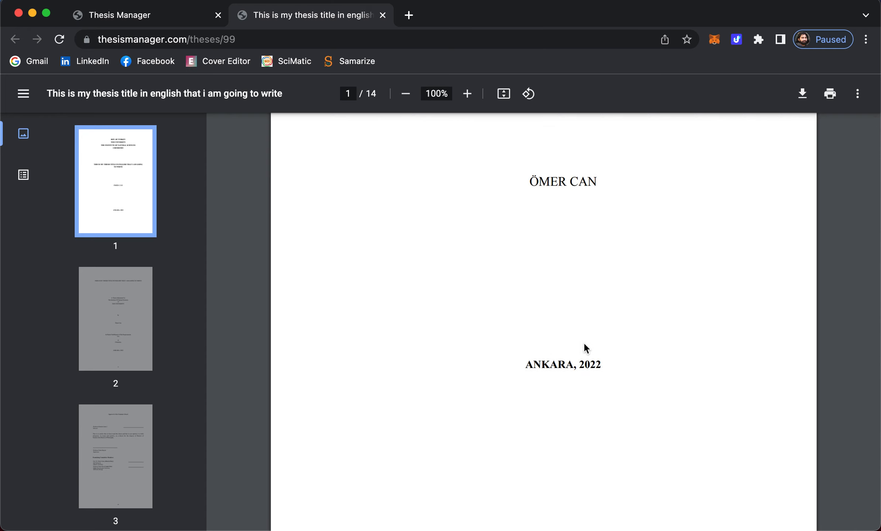
pyautogui.doubleClick(590, 364)
# - Scroll on to the approval page and select the word Professor
pyautogui.scroll(-8, 594, 364)
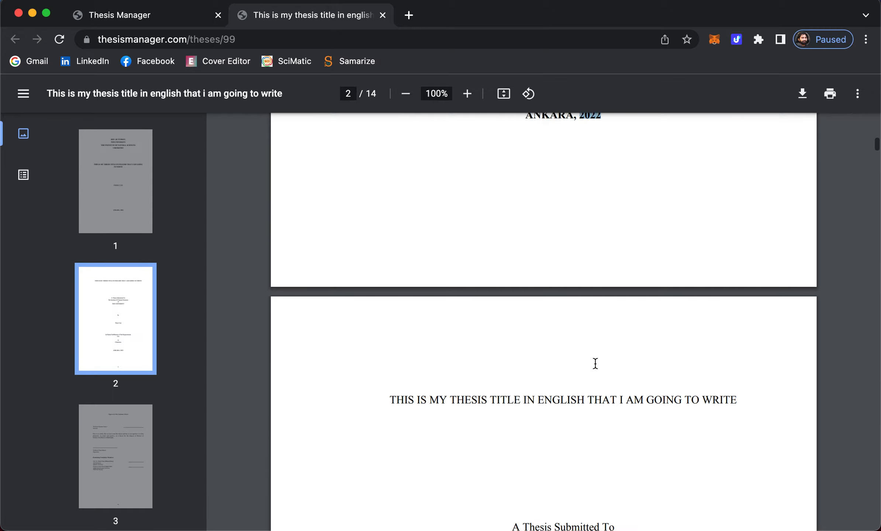
pyautogui.scroll(-5, 595, 363)
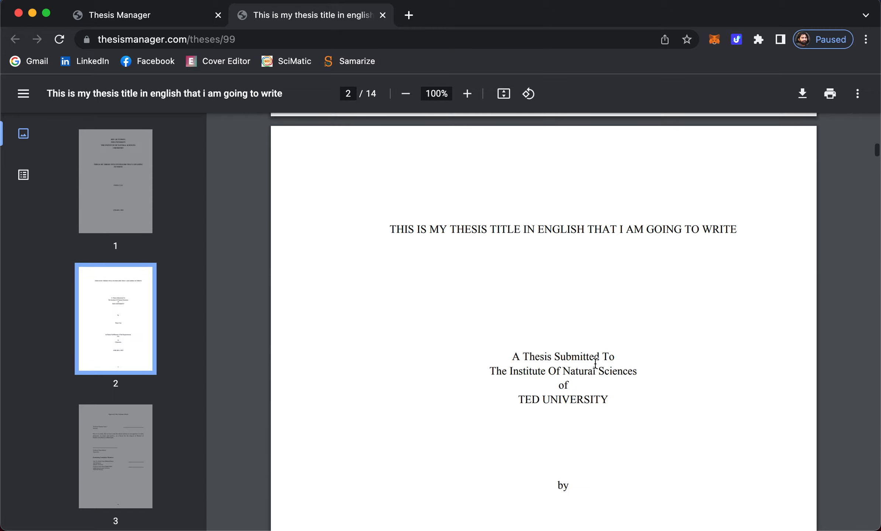
pyautogui.scroll(-6, 595, 364)
pyautogui.scroll(4, 595, 364)
pyautogui.scroll(-3, 595, 364)
pyautogui.scroll(-5, 595, 363)
pyautogui.scroll(12, 595, 363)
pyautogui.scroll(-20, 595, 363)
pyautogui.scroll(-7, 595, 364)
pyautogui.scroll(3, 595, 364)
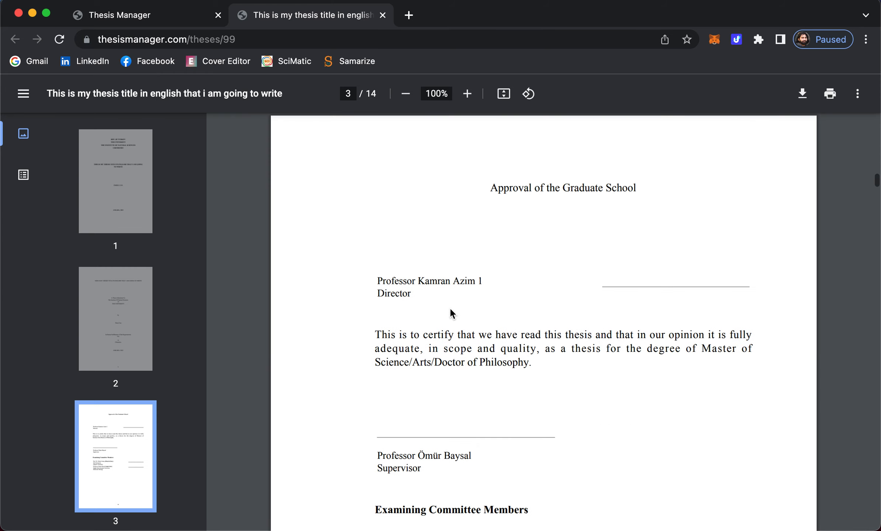
pyautogui.doubleClick(417, 282)
# - Scroll past page 4's plagiarism declaration to the page 5 ABSTRACT
pyautogui.scroll(-4, 550, 321)
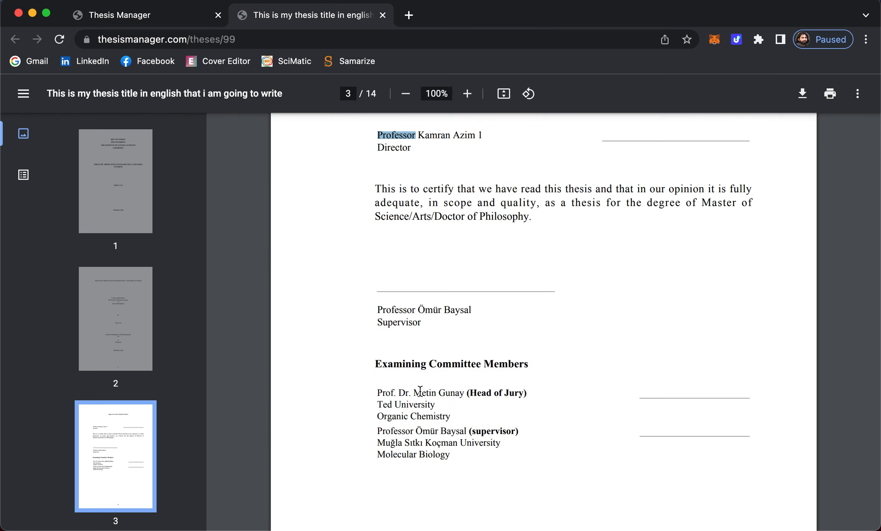
pyautogui.scroll(-3, 413, 393)
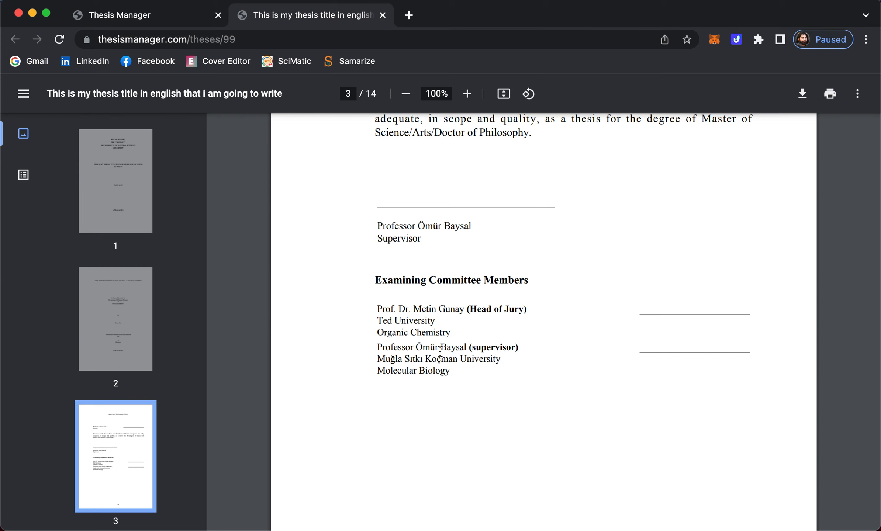
pyautogui.scroll(-6, 495, 360)
pyautogui.scroll(3, 496, 359)
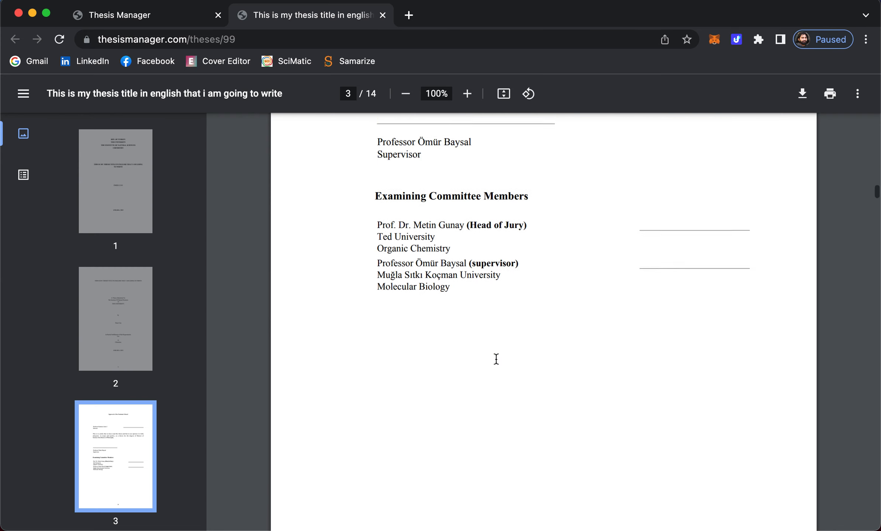
pyautogui.scroll(1, 496, 359)
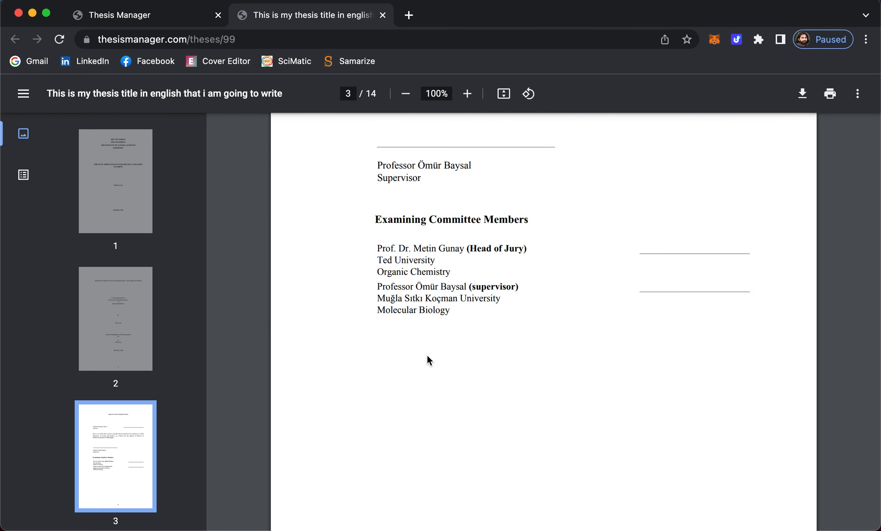
pyautogui.scroll(-3, 427, 358)
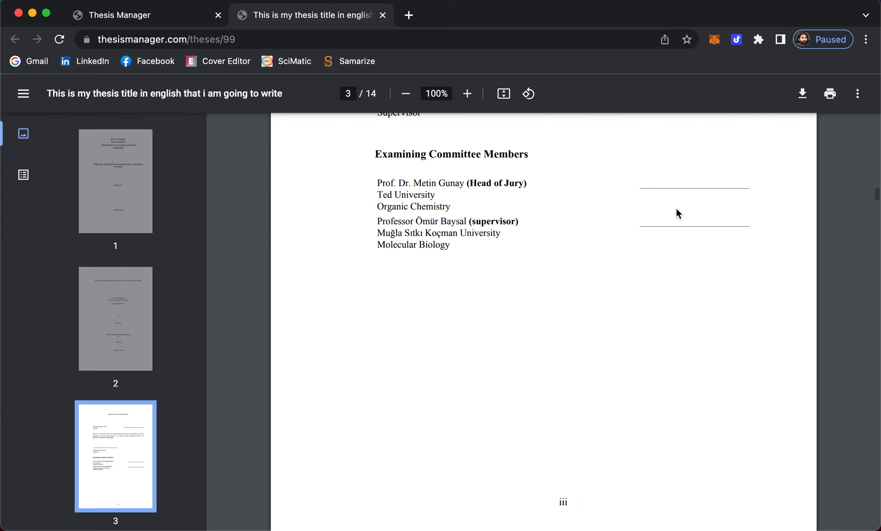
pyautogui.scroll(-12, 515, 320)
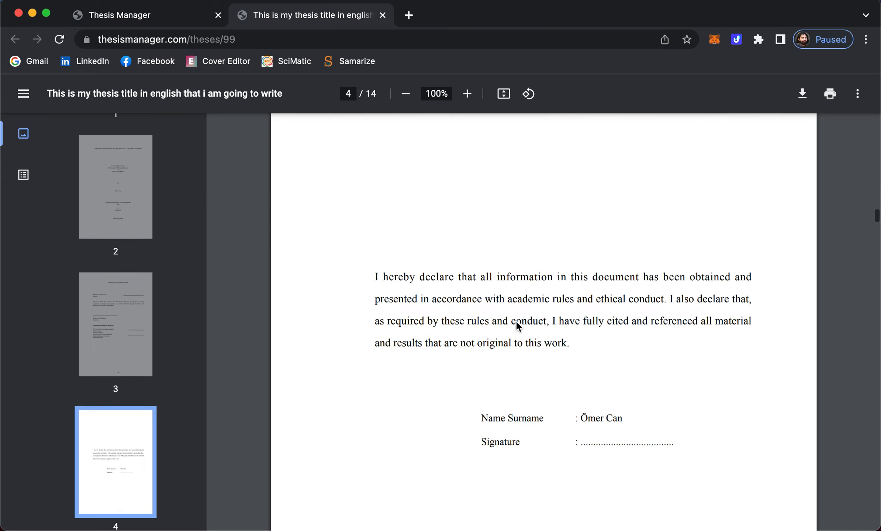
pyautogui.scroll(-1, 515, 321)
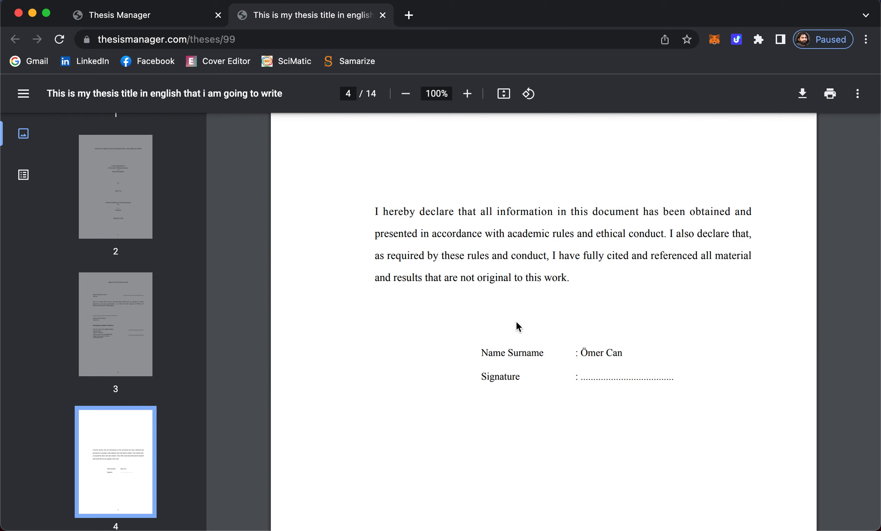
pyautogui.scroll(-20, 515, 320)
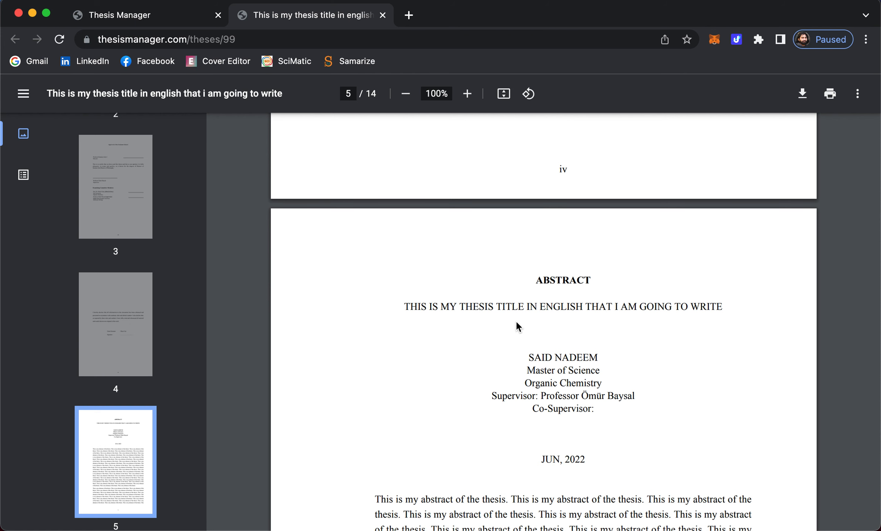
# - Read through the Abstract, ÖZET and Acknowledgement pages of the PDF
pyautogui.scroll(-6, 515, 320)
pyautogui.scroll(-5, 515, 320)
pyautogui.scroll(5, 516, 320)
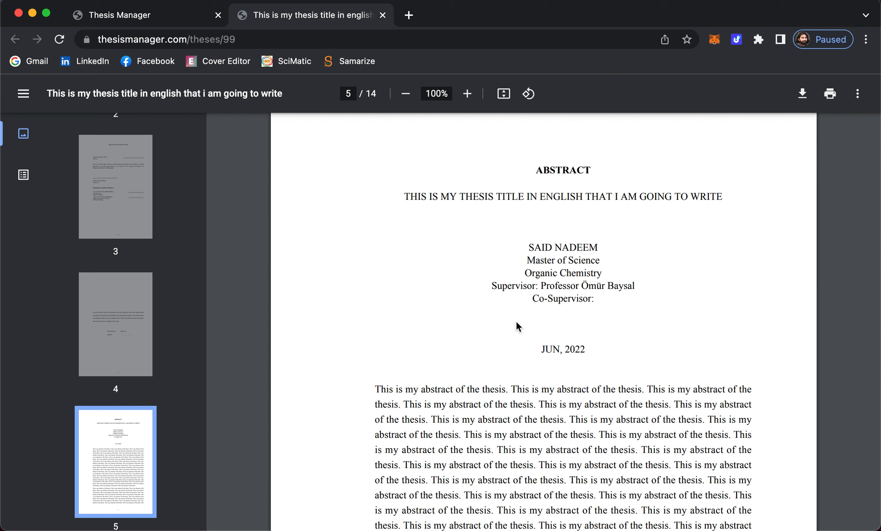
pyautogui.scroll(-12, 548, 250)
pyautogui.scroll(-20, 549, 250)
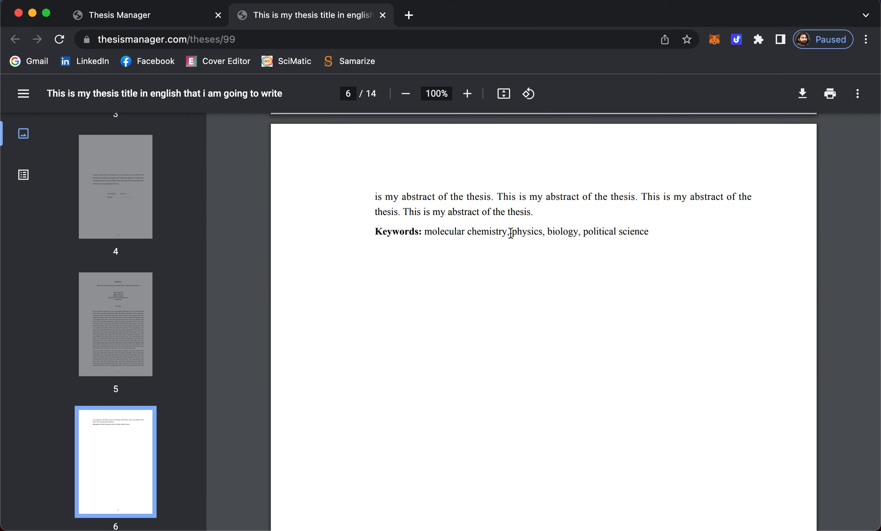
pyautogui.scroll(-20, 531, 236)
pyautogui.scroll(-9, 531, 236)
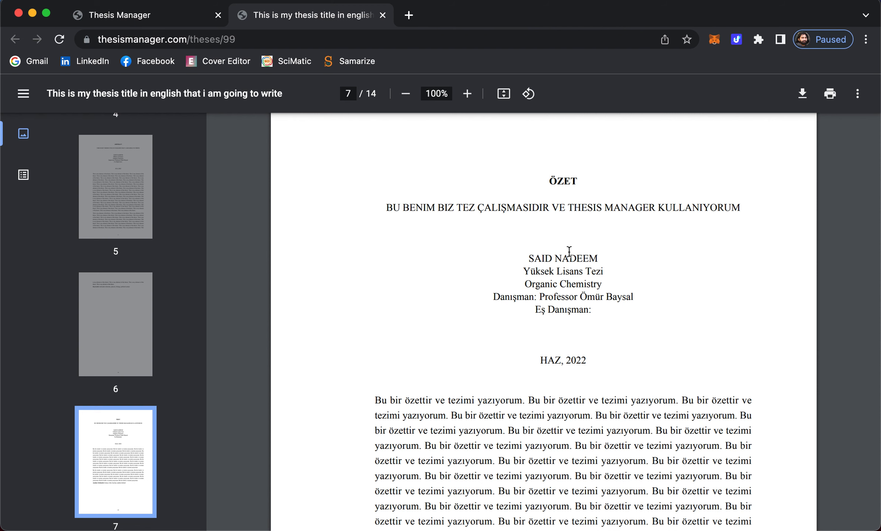
pyautogui.scroll(-4, 568, 292)
pyautogui.scroll(-3, 568, 292)
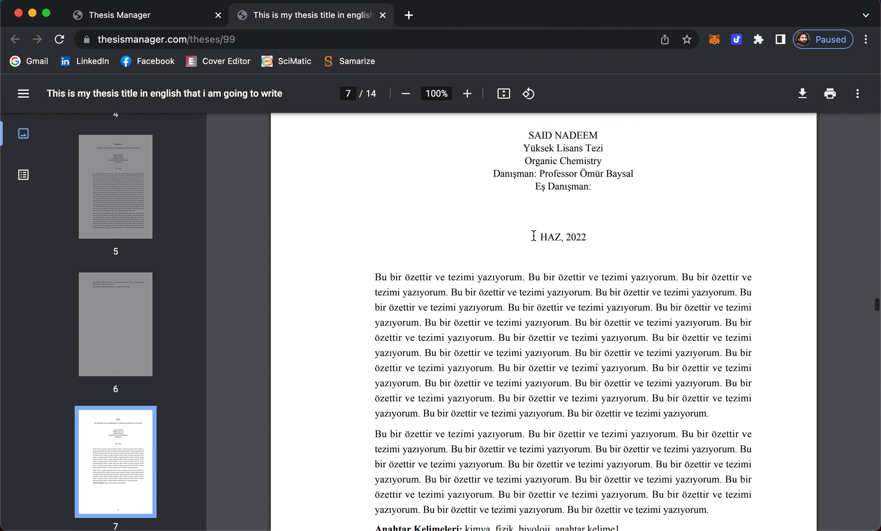
pyautogui.scroll(-10, 566, 321)
# - Continue through the Dedication, Table of Contents and empty List of Tables to page 12
pyautogui.scroll(10, 566, 321)
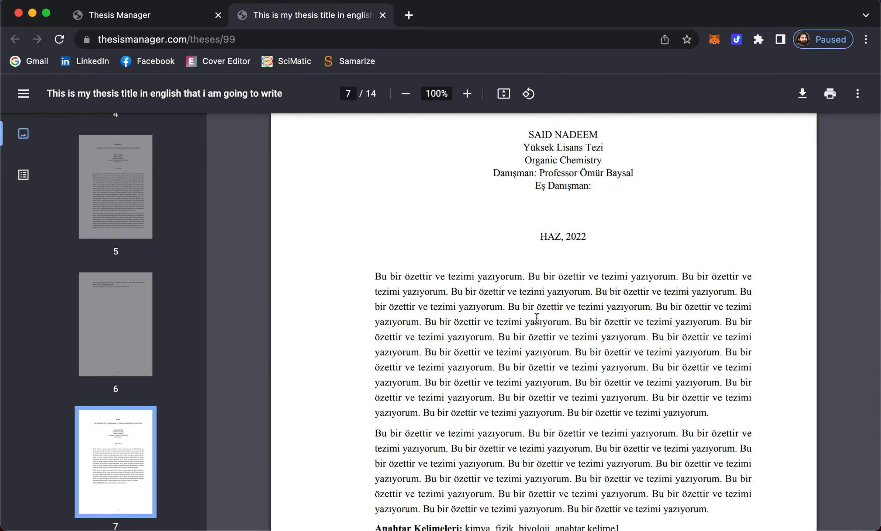
pyautogui.scroll(4, 537, 317)
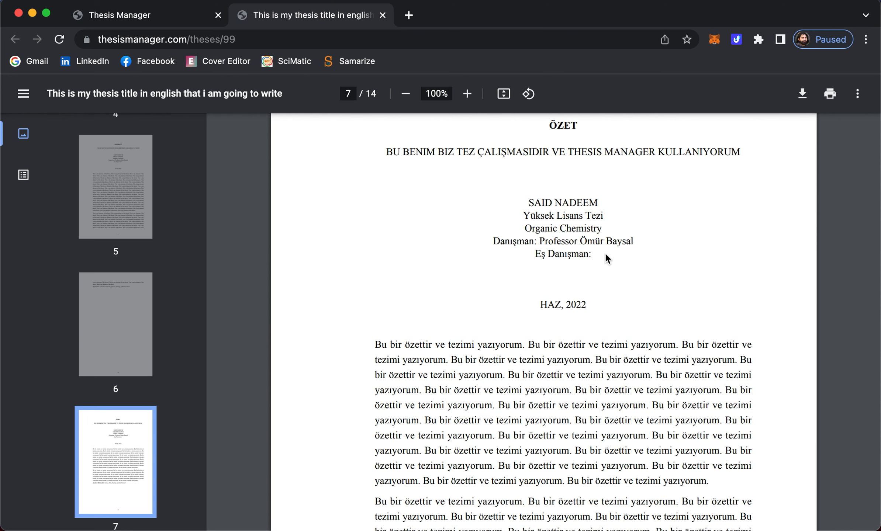
pyautogui.scroll(4, 593, 260)
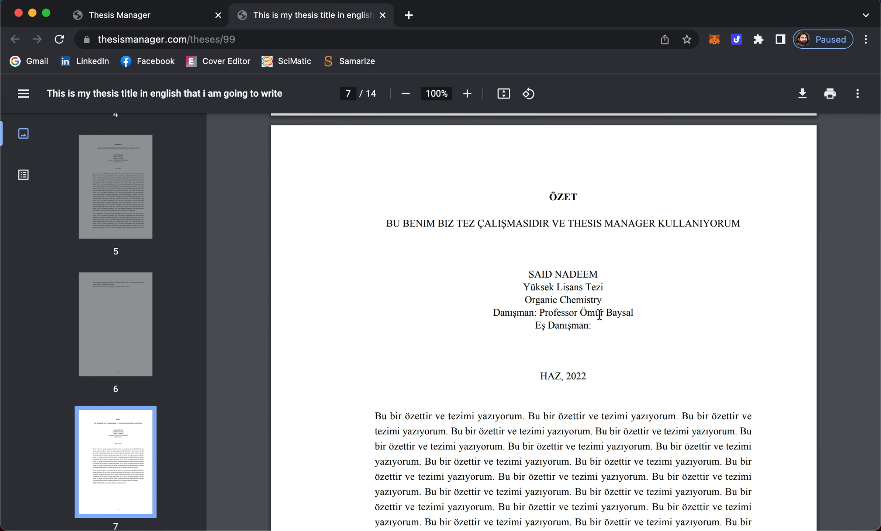
pyautogui.scroll(-20, 605, 328)
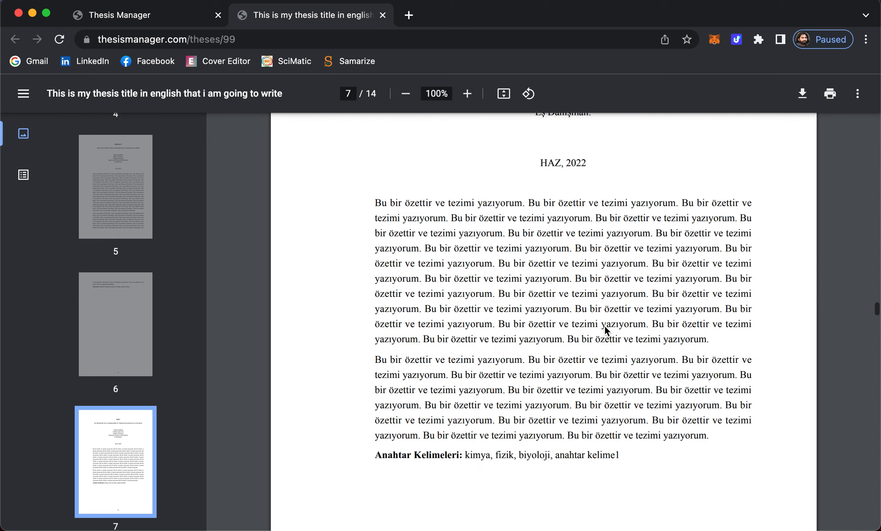
pyautogui.scroll(4, 605, 328)
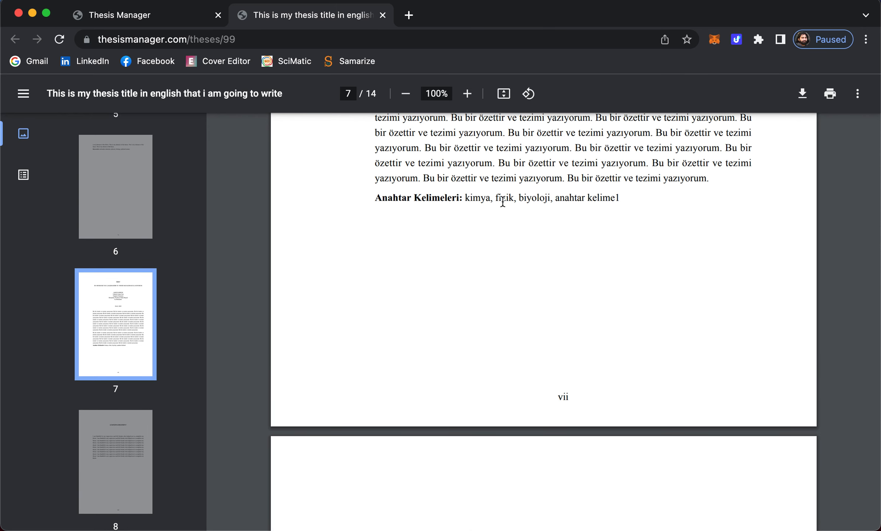
pyautogui.scroll(-8, 507, 287)
pyautogui.scroll(-14, 507, 284)
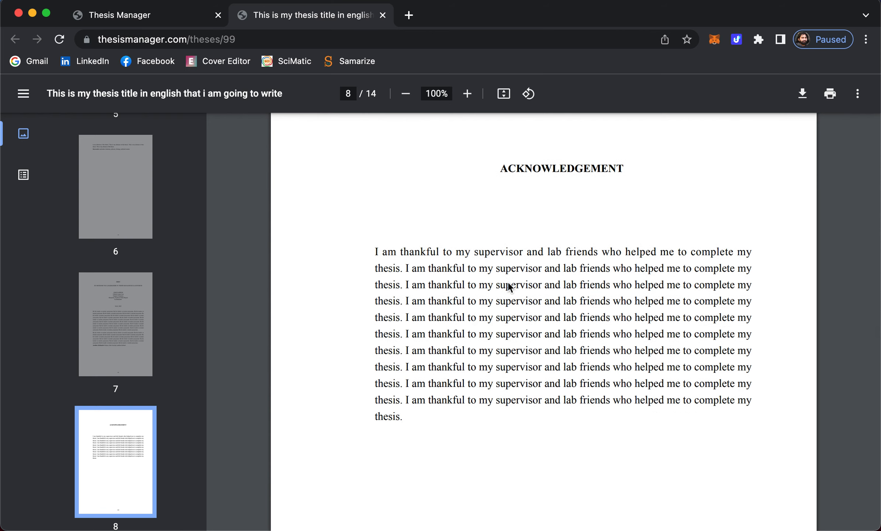
pyautogui.scroll(-20, 507, 284)
pyautogui.scroll(-20, 507, 282)
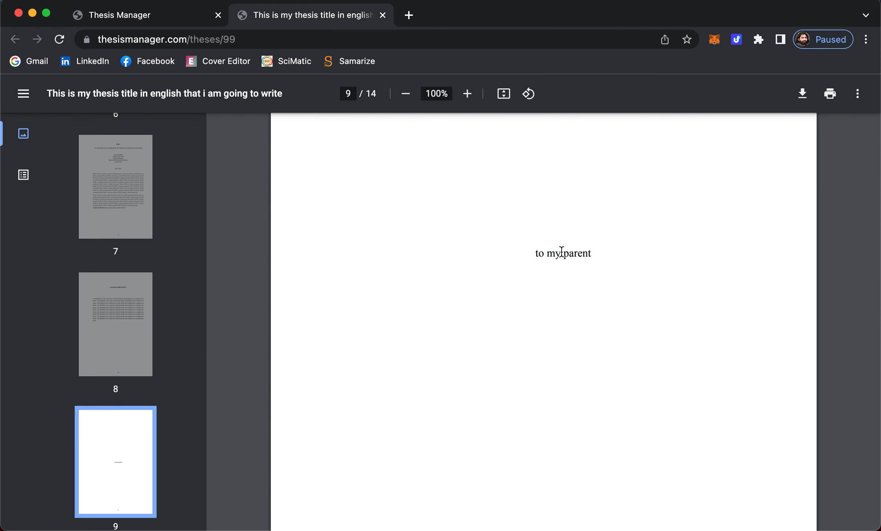
pyautogui.scroll(-20, 561, 252)
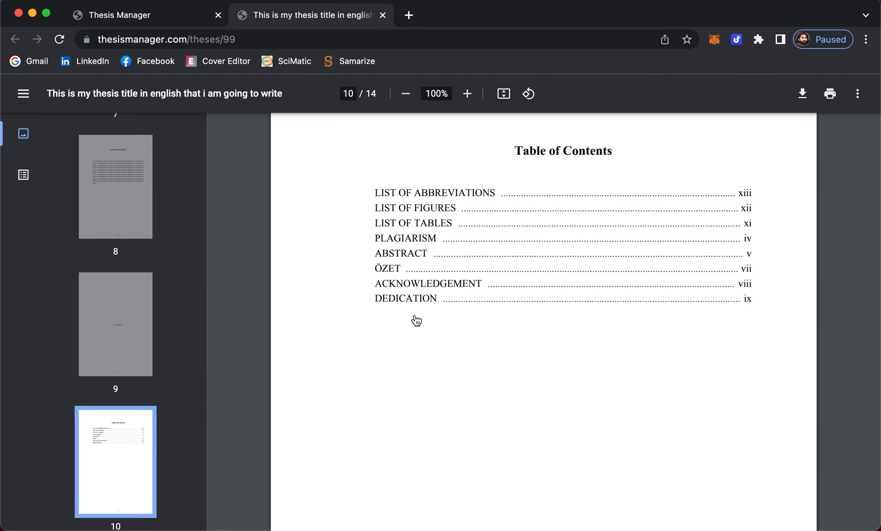
pyautogui.scroll(-20, 464, 373)
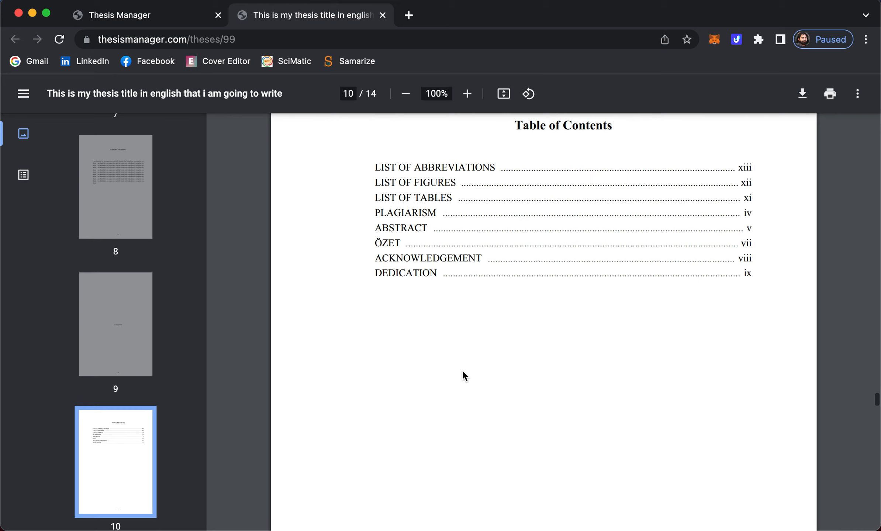
pyautogui.scroll(-7, 462, 372)
pyautogui.scroll(-15, 462, 372)
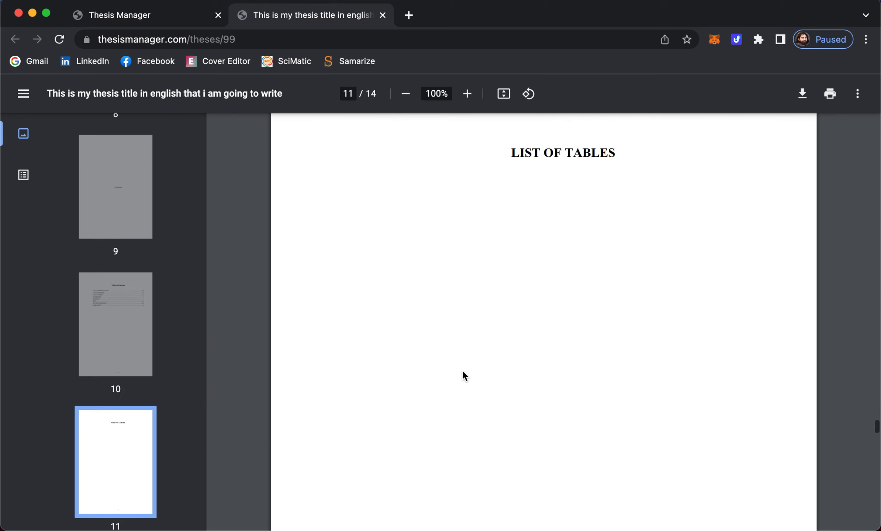
pyautogui.scroll(-10, 464, 376)
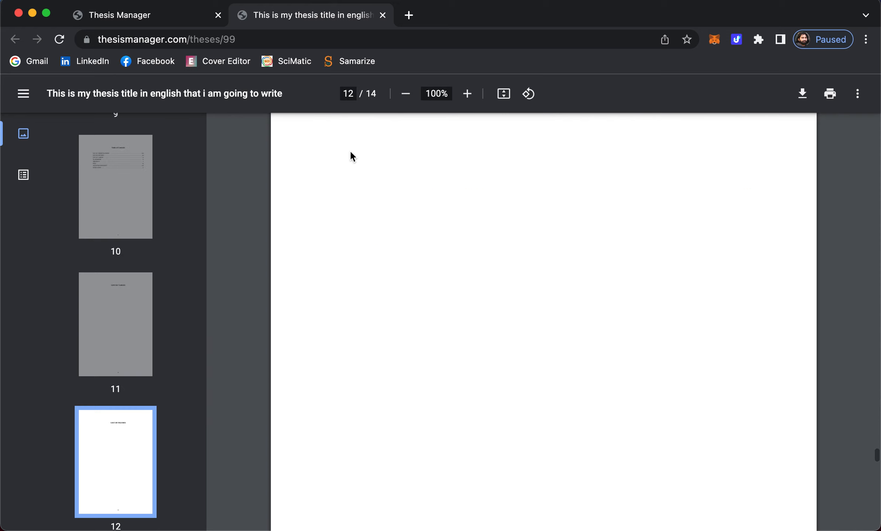
# - Back in the thesis editor, add a chapter named 'Introduction' on the Chapters page
pyautogui.click(144, 18)
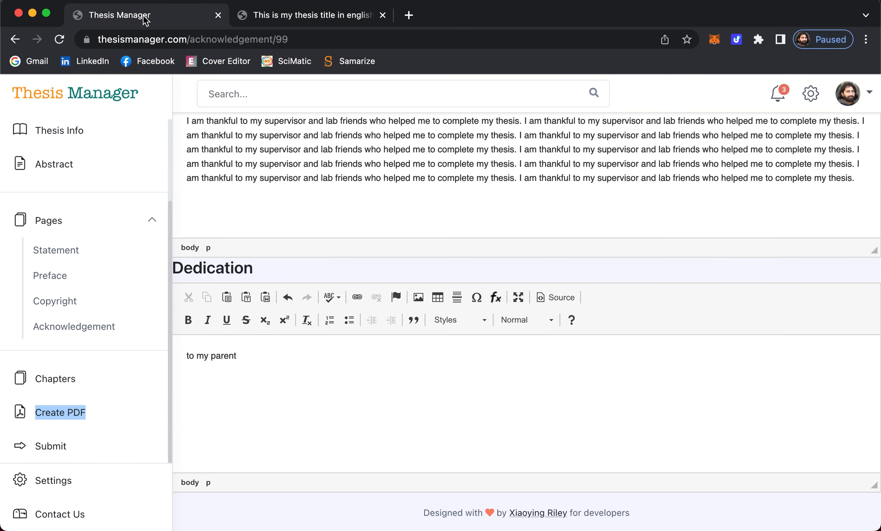
pyautogui.scroll(-1, 103, 323)
pyautogui.scroll(1, 104, 323)
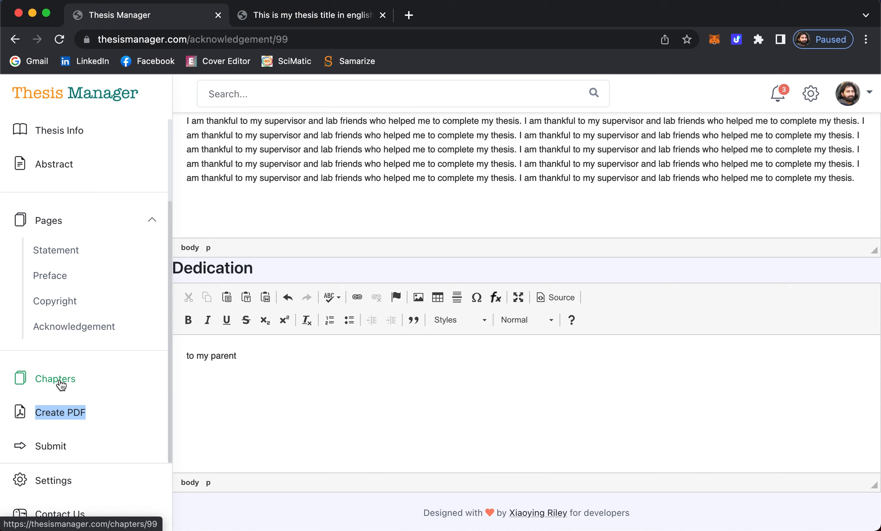
pyautogui.click(56, 383)
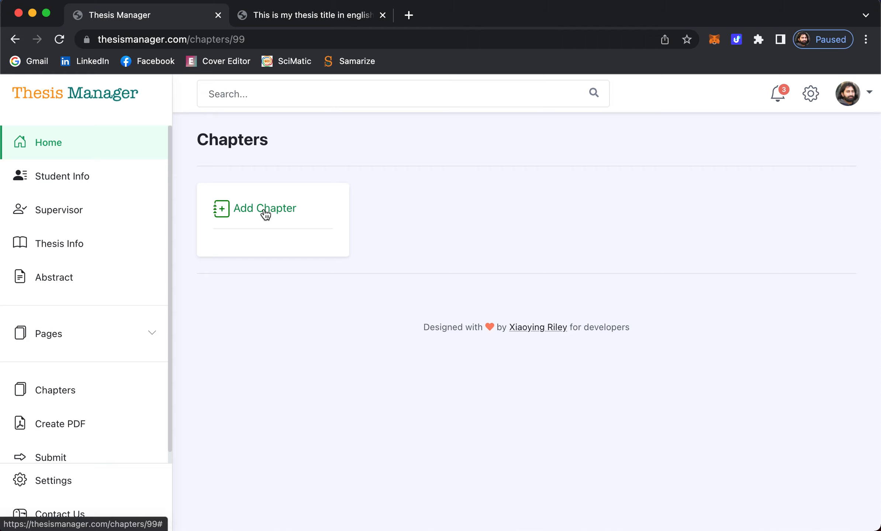
pyautogui.click(265, 213)
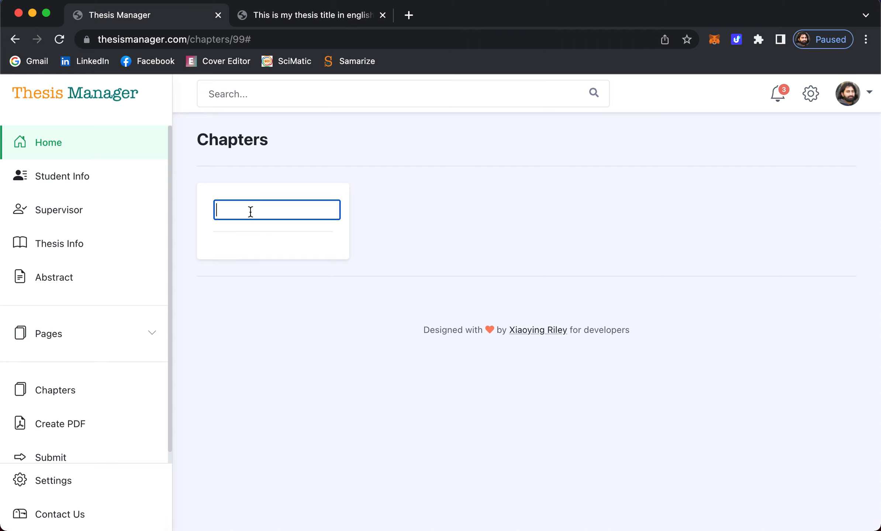
pyautogui.write('Introduction')
pyautogui.press('Return')
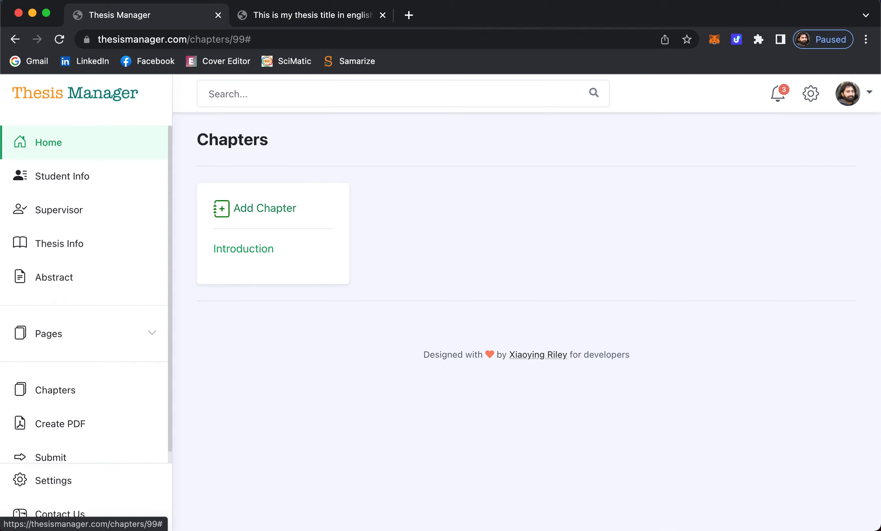
# - Replace the Introduction chapter's placeholder line with the text 'Artificial intelligence'
pyautogui.click(242, 251)
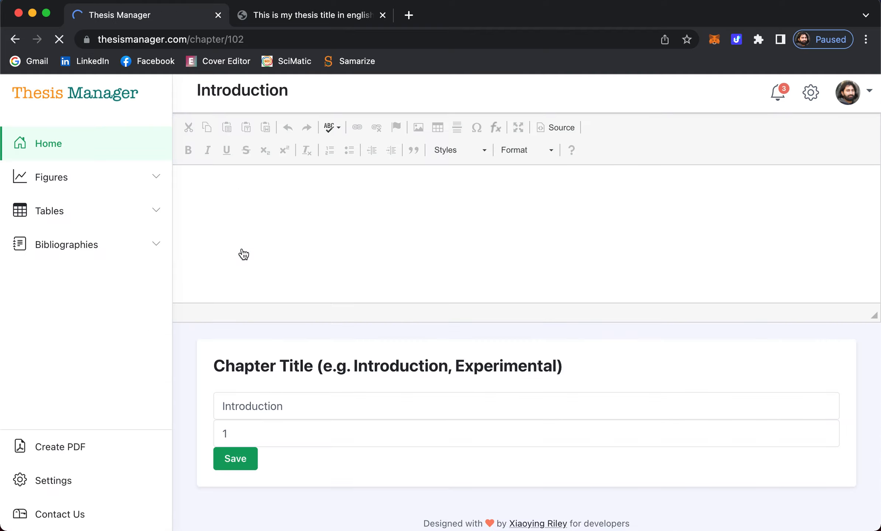
pyautogui.tripleClick(263, 190)
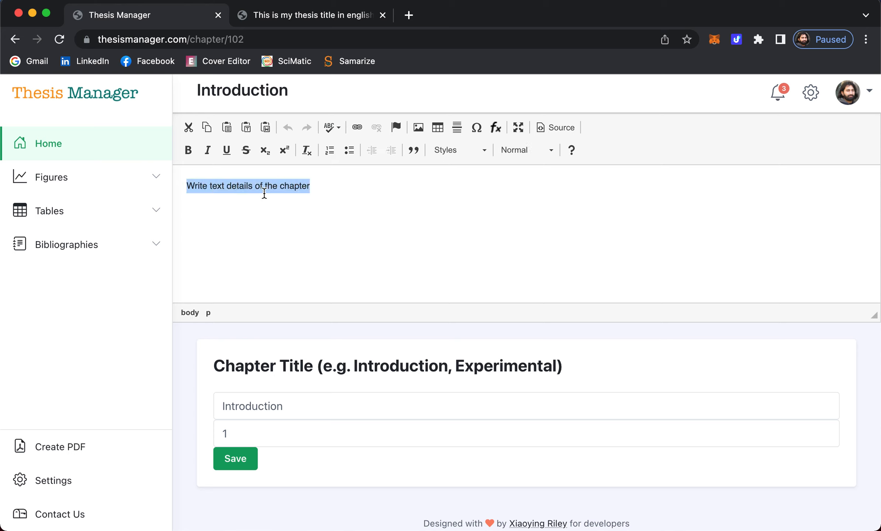
pyautogui.click(315, 212)
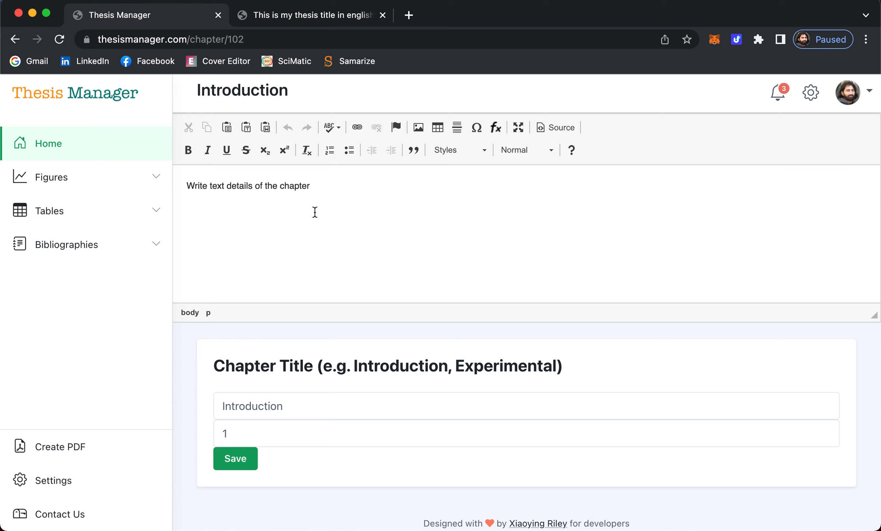
pyautogui.tripleClick(314, 212)
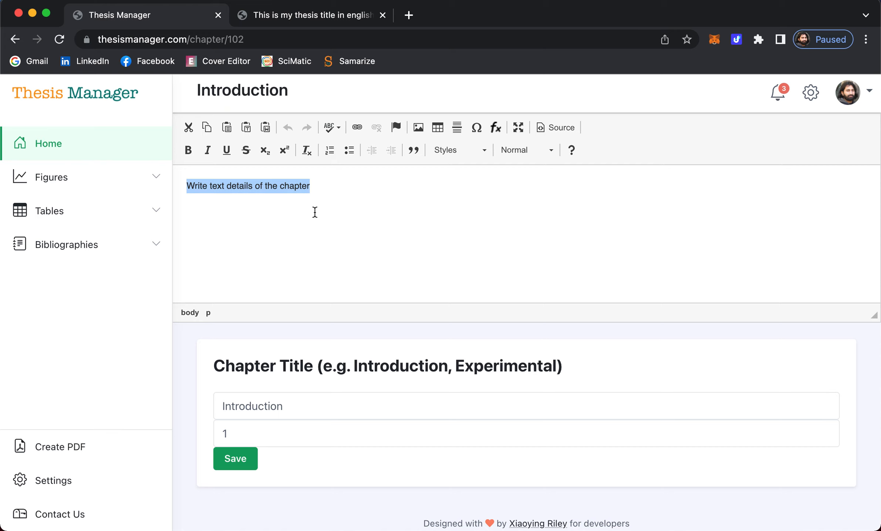
pyautogui.write('Artificial')
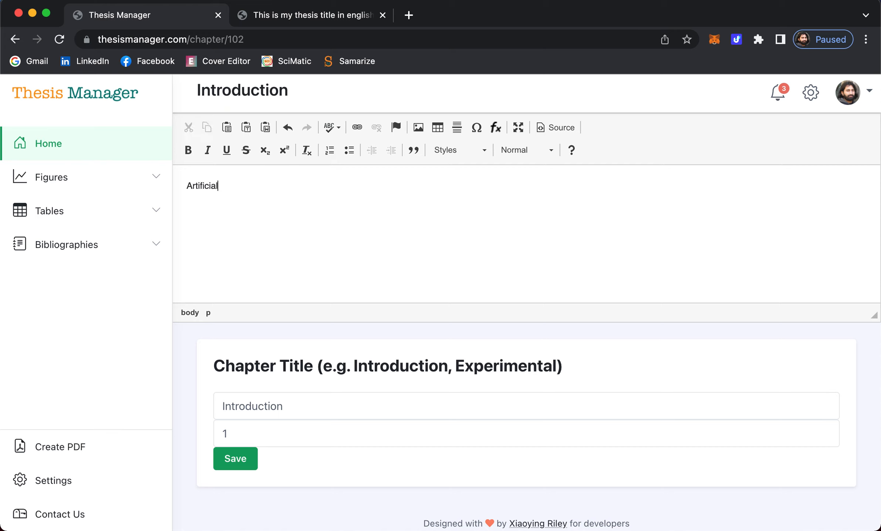
pyautogui.write(' intelligence')
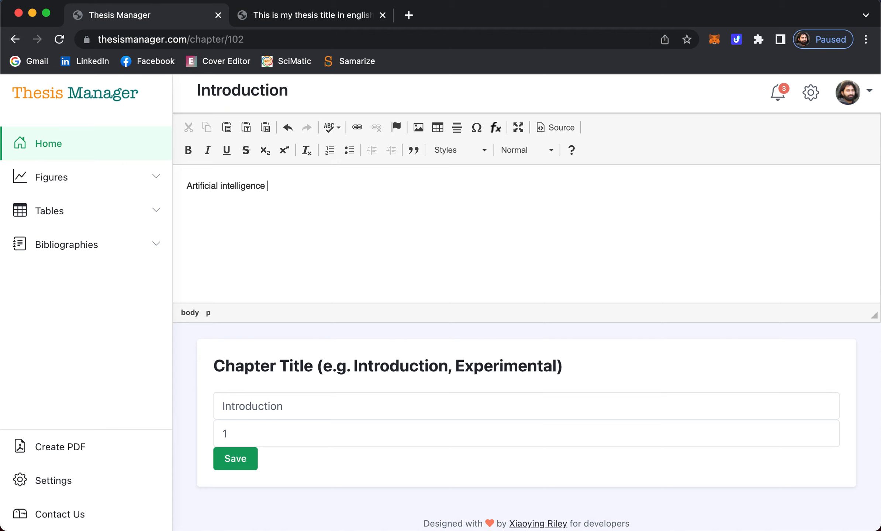
# - Finish the sentence 'is the main branch of computer science…' and duplicate it into two filler paragraphs
pyautogui.write('is the main branch of com')
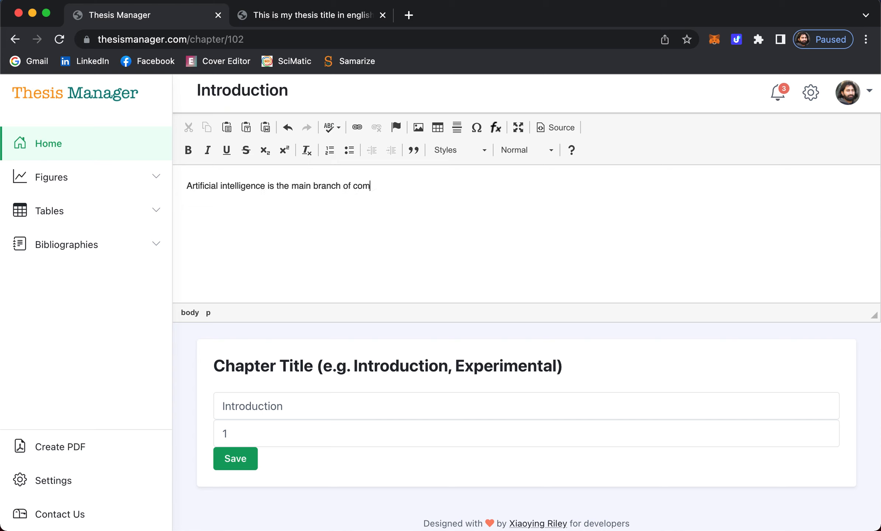
pyautogui.write('puter sciennce that is going to be the power of the future.')
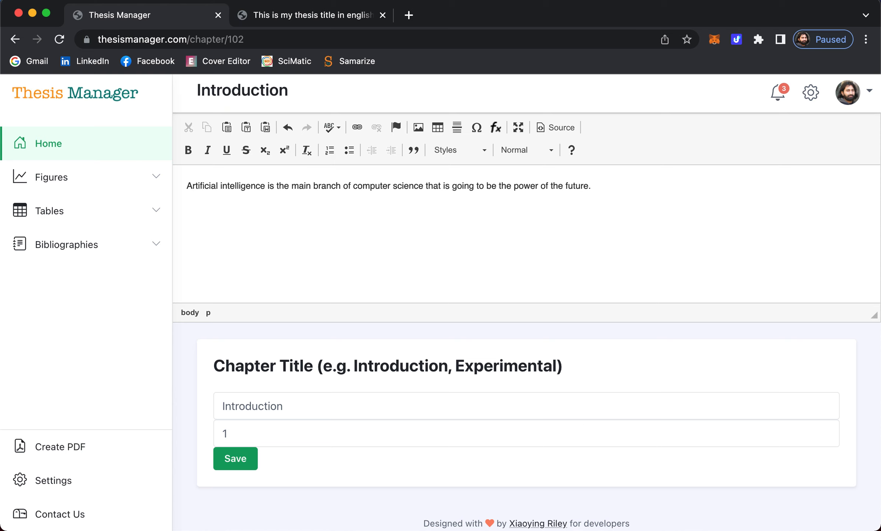
pyautogui.press('super+a')
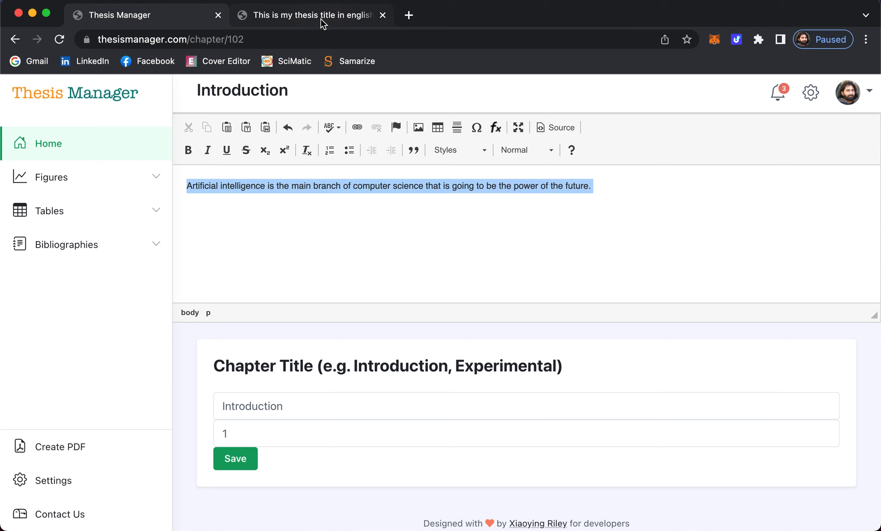
pyautogui.press('super+c')
pyautogui.press('Right')
pyautogui.press('super+v')
pyautogui.press('super+v')
pyautogui.press('super+v')
pyautogui.press('super+v')
pyautogui.press('super+v')
pyautogui.press('super+v')
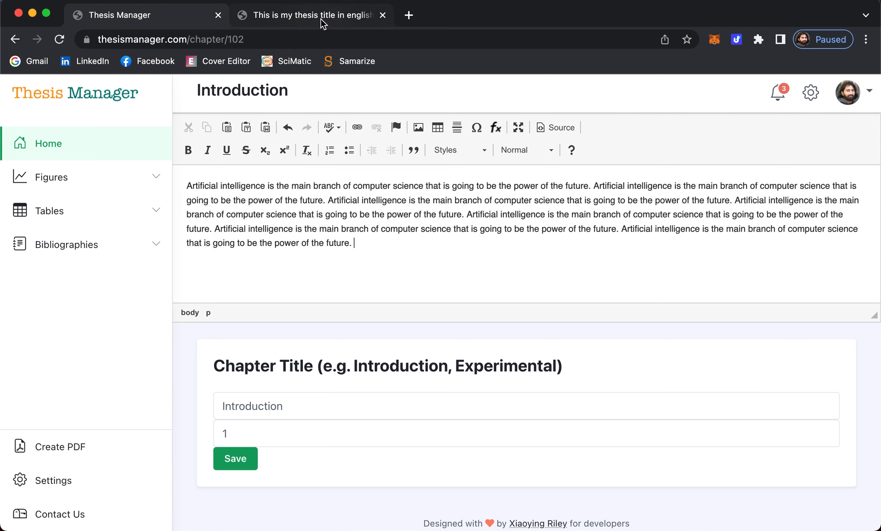
pyautogui.press('super+v')
pyautogui.press('super+v')
pyautogui.press('Return')
pyautogui.press('super+v')
pyautogui.press('super+v')
pyautogui.press('super+v')
pyautogui.press('super+v')
pyautogui.press('super+v')
pyautogui.press('super+v')
pyautogui.press('super+v')
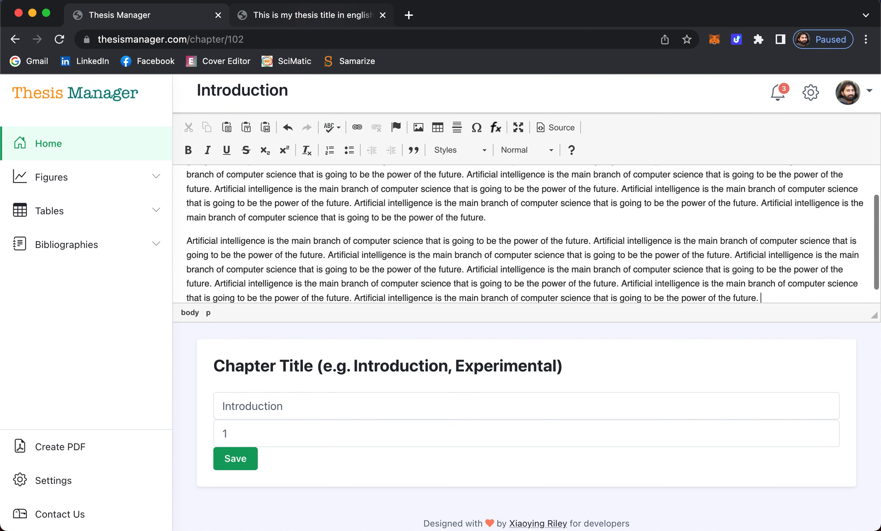
pyautogui.press('super+v')
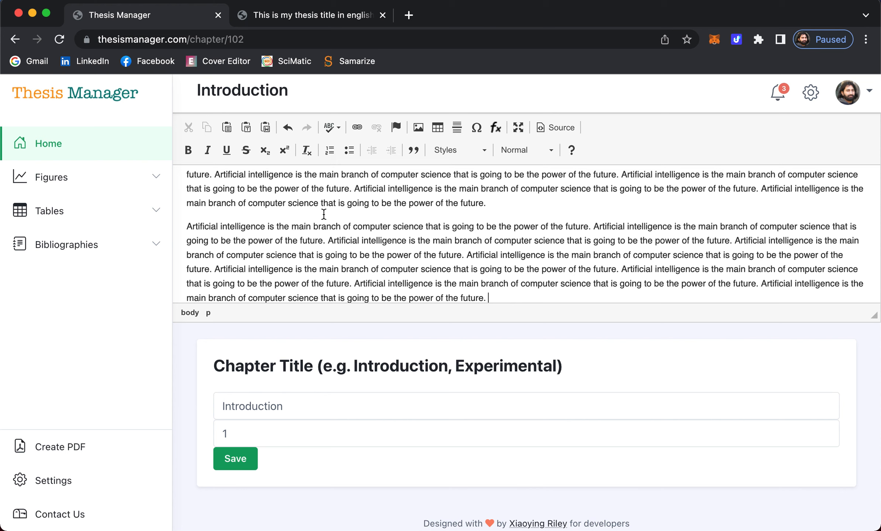
# - Add a title line 'Artificial ingellingence' above the first paragraph
pyautogui.scroll(5, 323, 213)
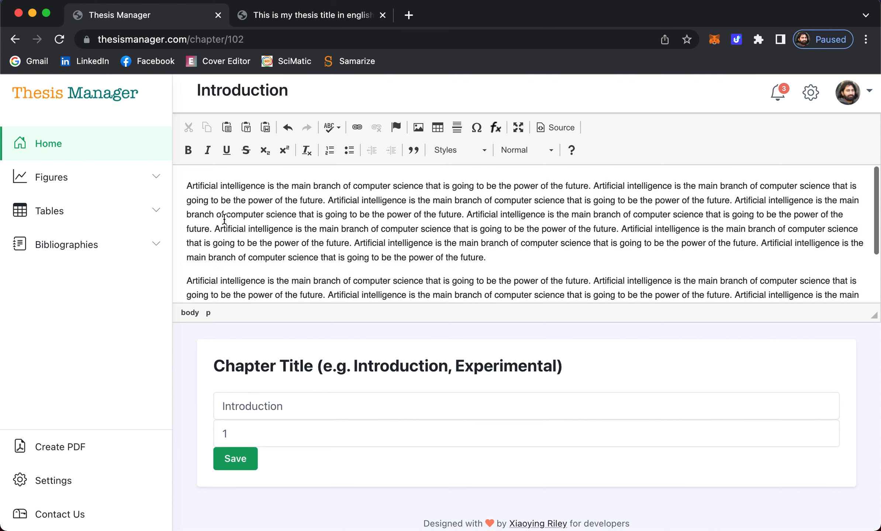
pyautogui.click(187, 185)
pyautogui.press('Return')
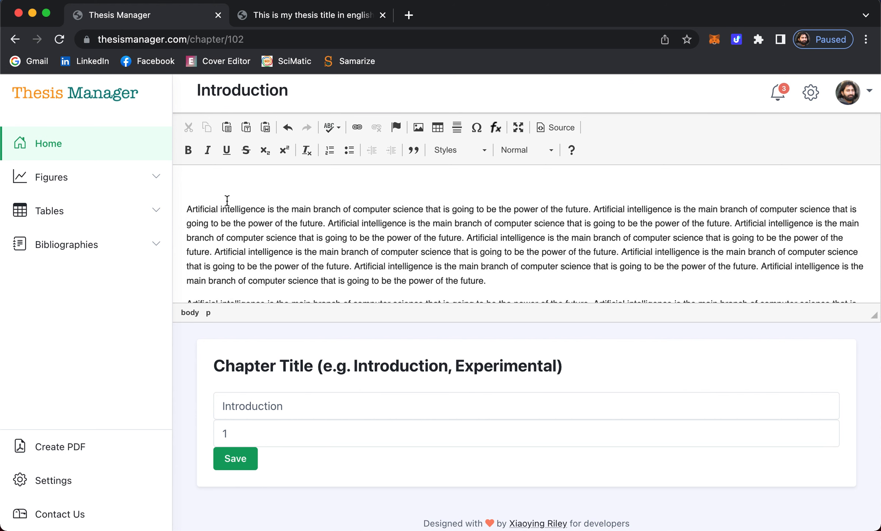
pyautogui.write('ARti')
pyautogui.press('BackSpace')
pyautogui.press('BackSpace')
pyautogui.write('rtificial ingellingence')
# - Format the 'Artificial ingellingence' title line as Heading 1
pyautogui.click(187, 190)
pyautogui.moveTo(187, 190); pyautogui.dragTo(272, 185)
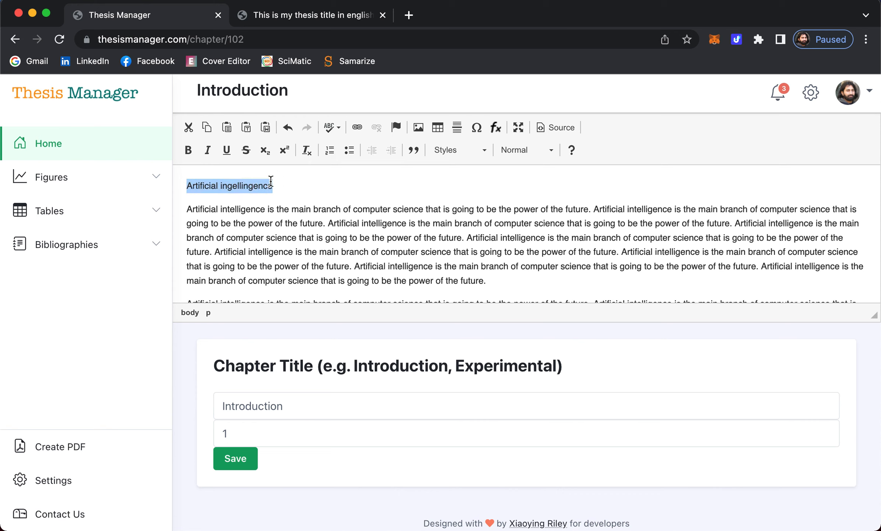
pyautogui.click(549, 157)
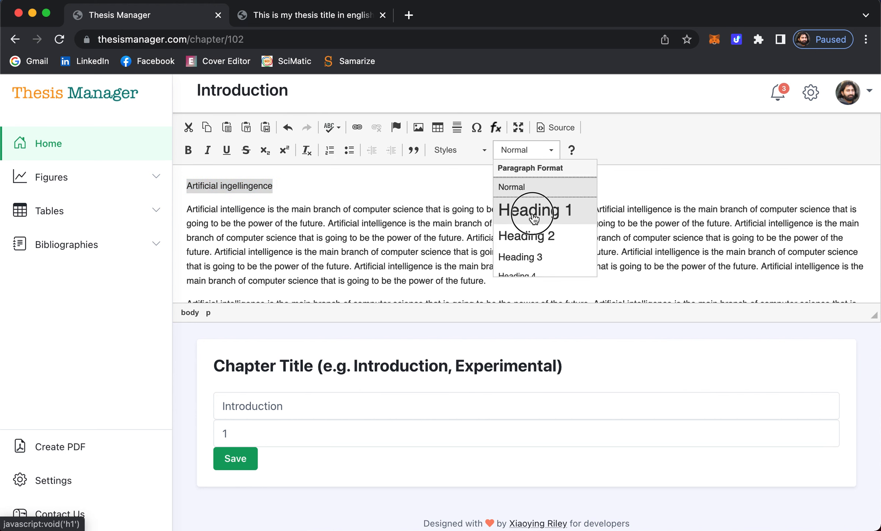
pyautogui.click(531, 213)
# - Insert an empty line before the second paragraph and copy the heading onto it
pyautogui.click(377, 232)
pyautogui.scroll(-2, 377, 231)
pyautogui.scroll(2, 378, 231)
pyautogui.scroll(-2, 288, 226)
pyautogui.scroll(-1, 288, 225)
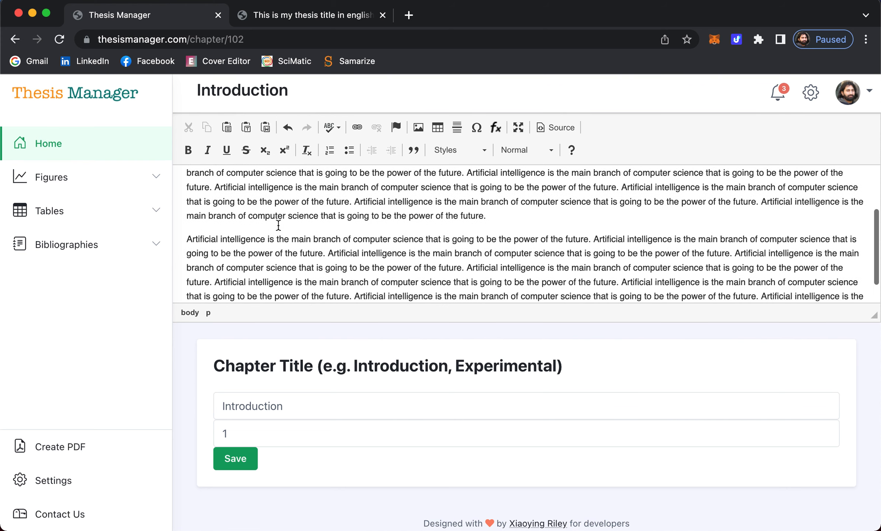
pyautogui.click(188, 239)
pyautogui.press('Return')
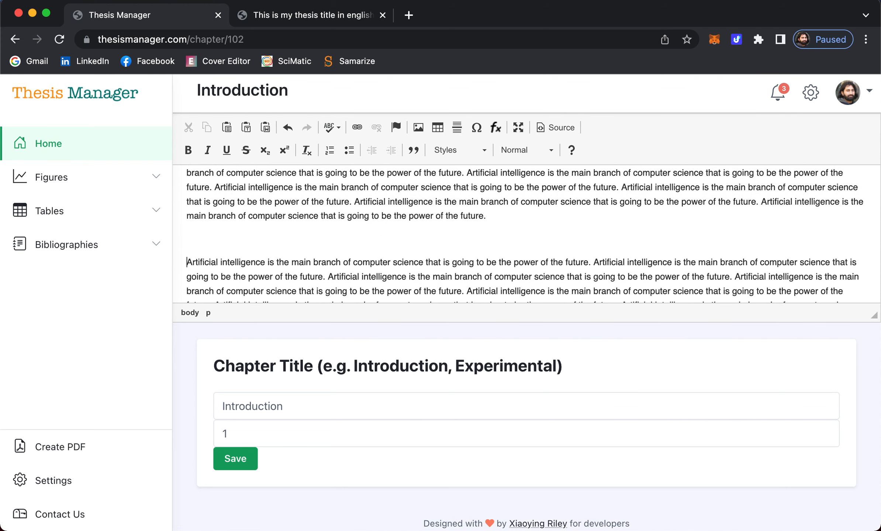
pyautogui.scroll(2, 249, 223)
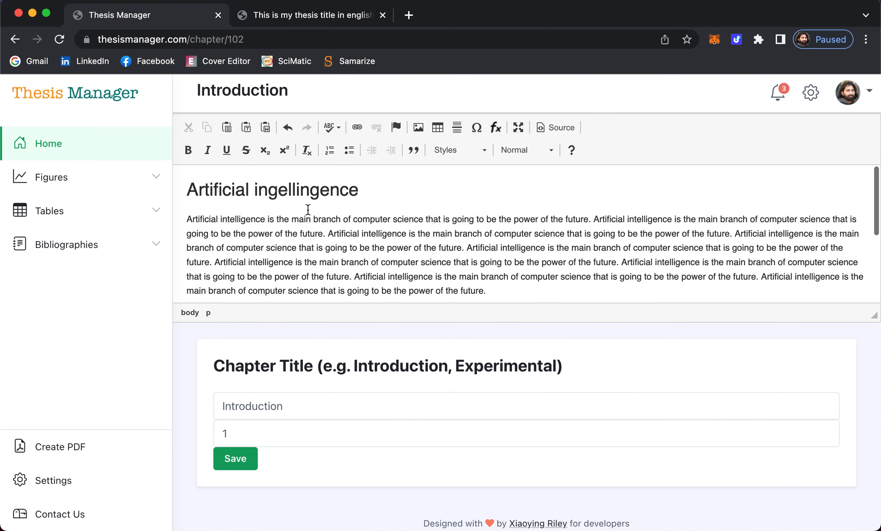
pyautogui.scroll(-1, 313, 211)
pyautogui.moveTo(499, 269); pyautogui.dragTo(163, 172)
pyautogui.scroll(-2, 305, 259)
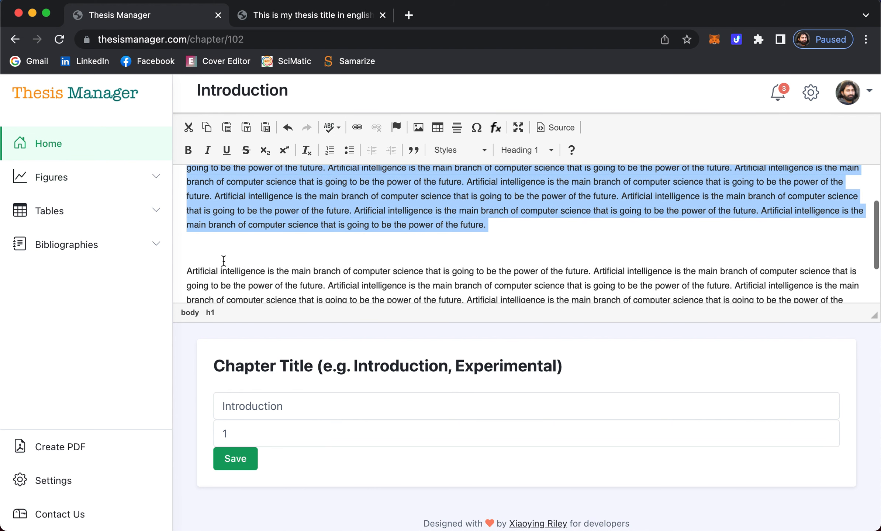
pyautogui.click(211, 253)
pyautogui.scroll(2, 211, 252)
pyautogui.scroll(1, 258, 244)
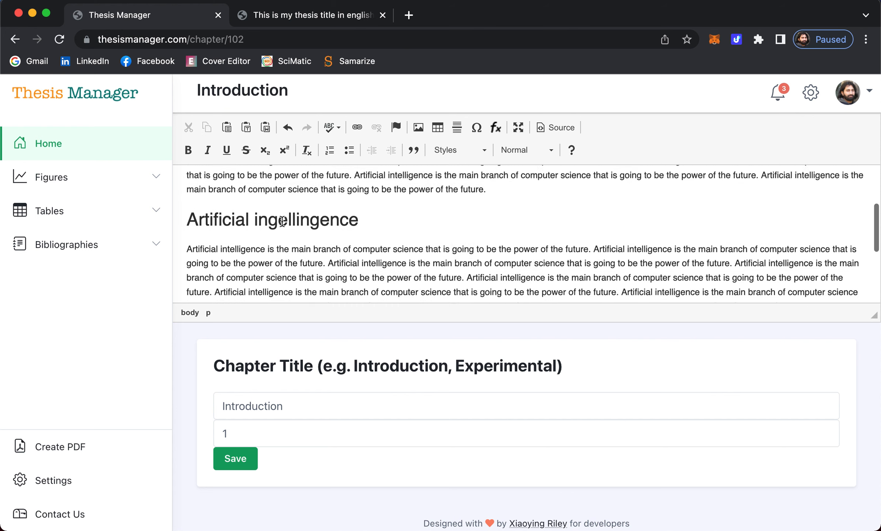
# - Retype the copied heading as 'Molecular Dynamic Simulation'
pyautogui.doubleClick(224, 238)
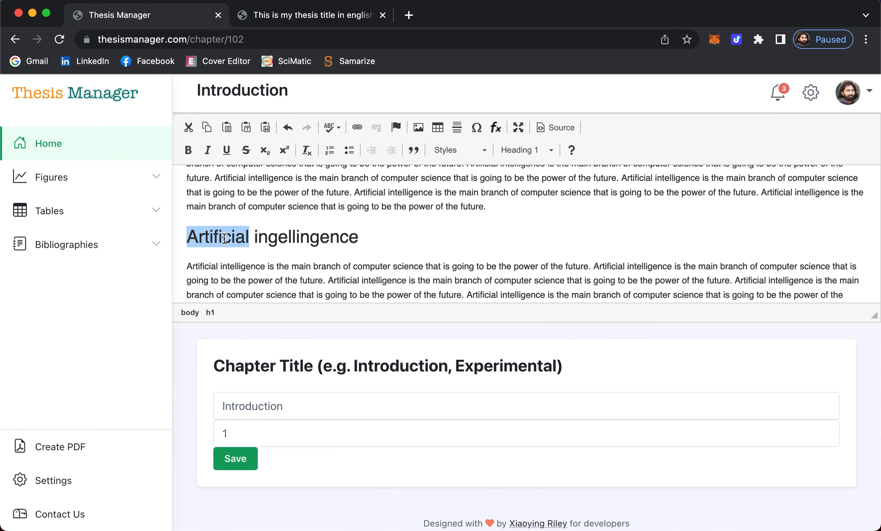
pyautogui.write('Mol')
pyautogui.write('ar ')
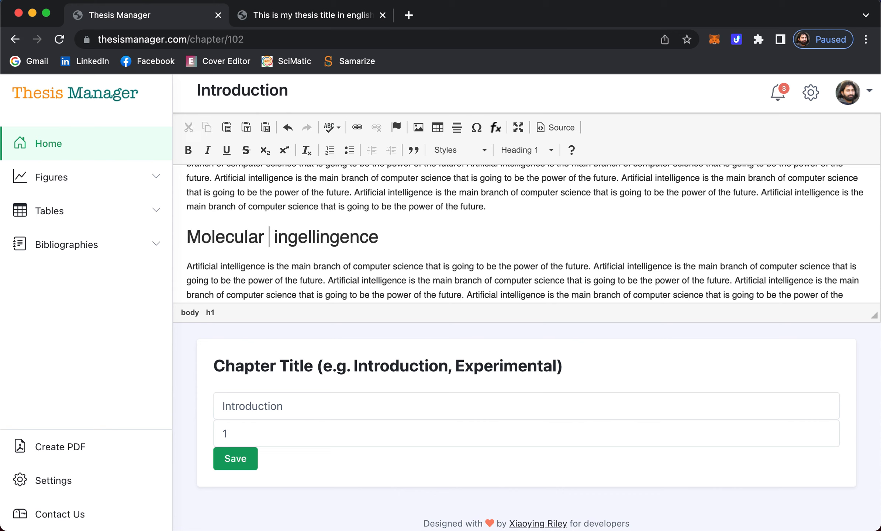
pyautogui.write('Dynamic ')
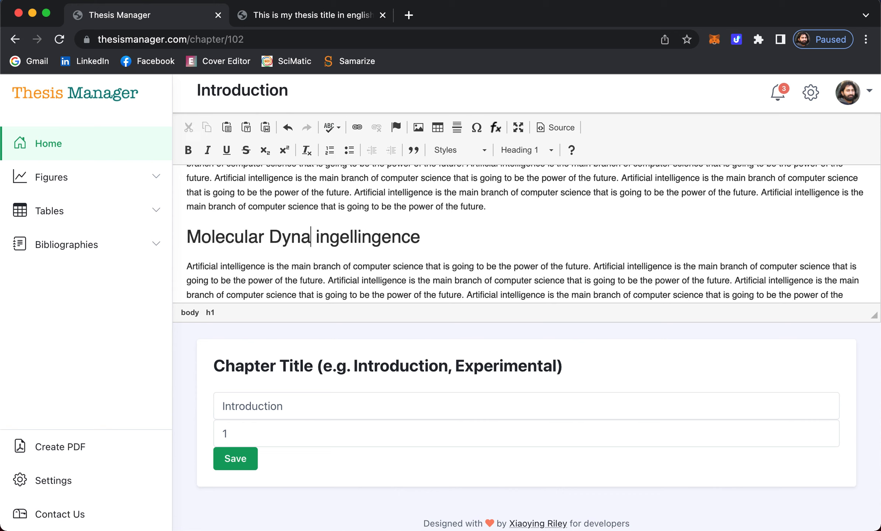
pyautogui.write('Simulatio')
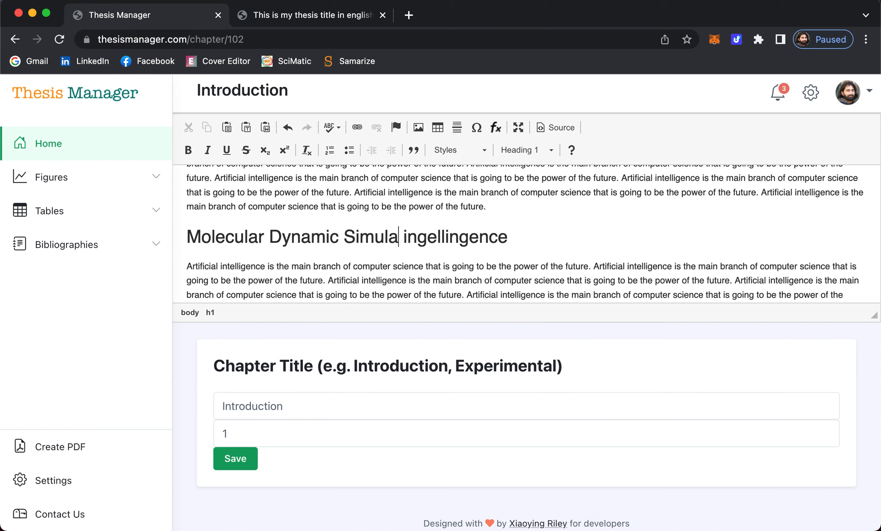
pyautogui.write('n')
pyautogui.press('Delete')
pyautogui.press('Delete')
pyautogui.press('Delete')
pyautogui.press('Delete')
pyautogui.press('Delete')
pyautogui.press('Delete')
pyautogui.press('Delete')
pyautogui.press('Delete')
pyautogui.press('Delete')
pyautogui.press('Delete')
pyautogui.press('Delete')
pyautogui.press('Delete')
pyautogui.press('Delete')
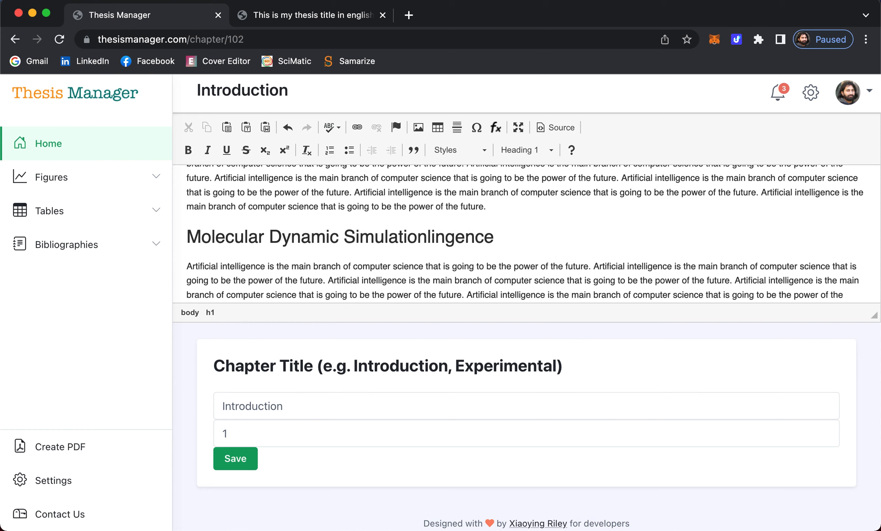
pyautogui.press('Delete')
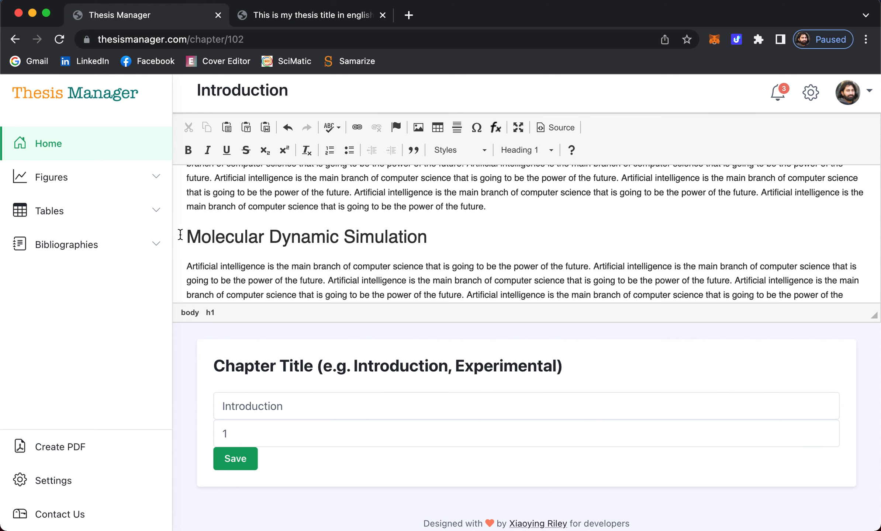
pyautogui.press('Right')
pyautogui.scroll(3, 295, 247)
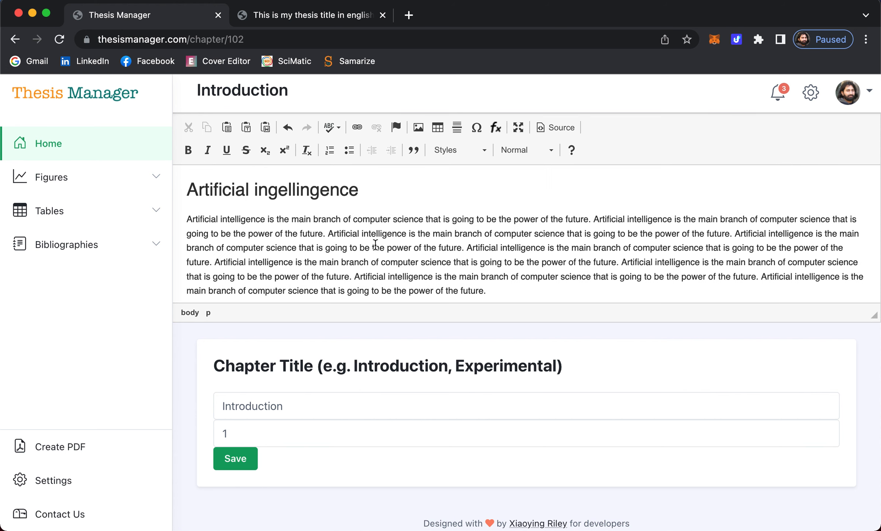
pyautogui.scroll(-2, 453, 258)
pyautogui.click(493, 238)
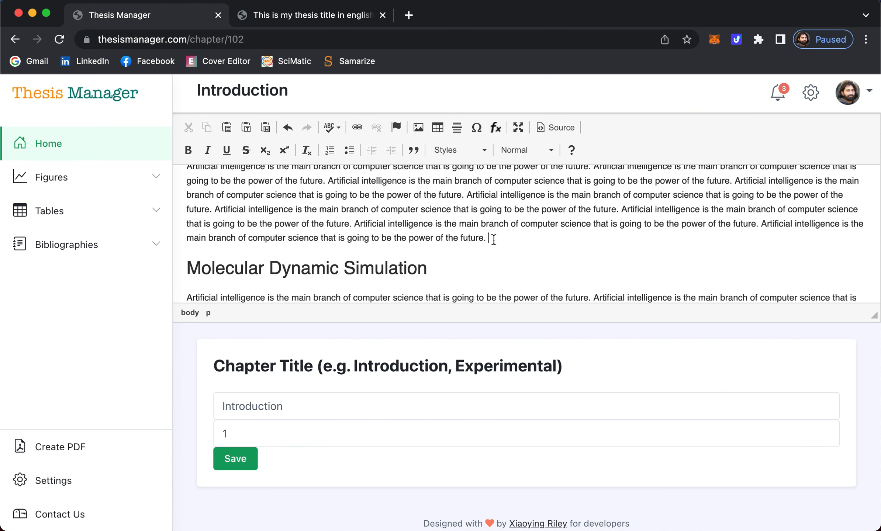
# - Add the lines 'Artificial ingelligence in Schools' and 'Artificial ingelligence in Universities' after the first paragraph
pyautogui.press('Return')
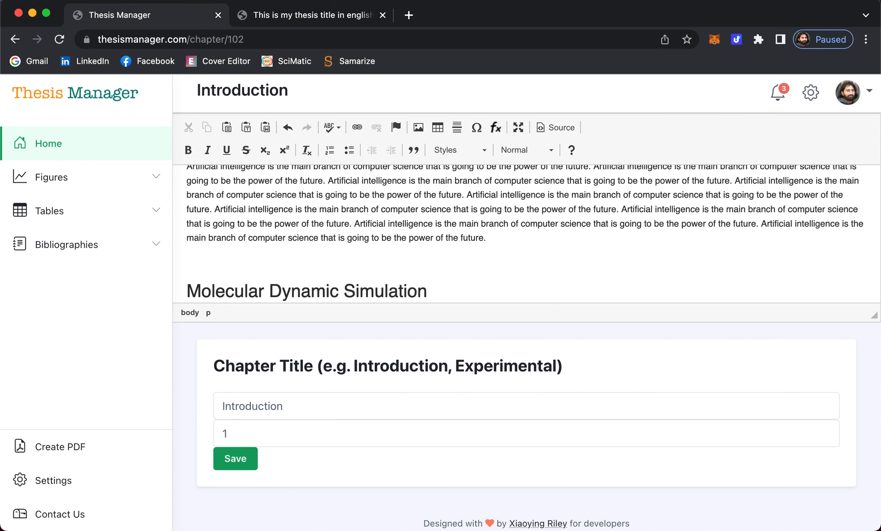
pyautogui.scroll(3, 509, 214)
pyautogui.scroll(-3, 493, 222)
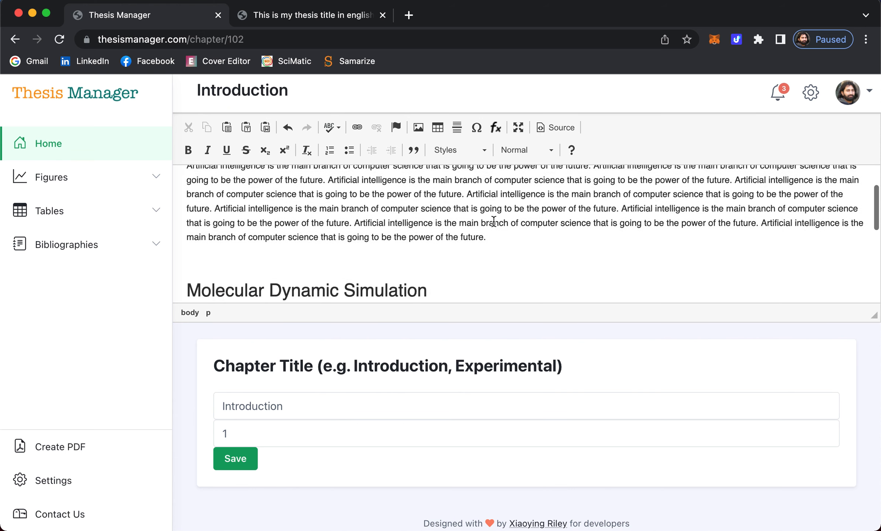
pyautogui.write('Ar')
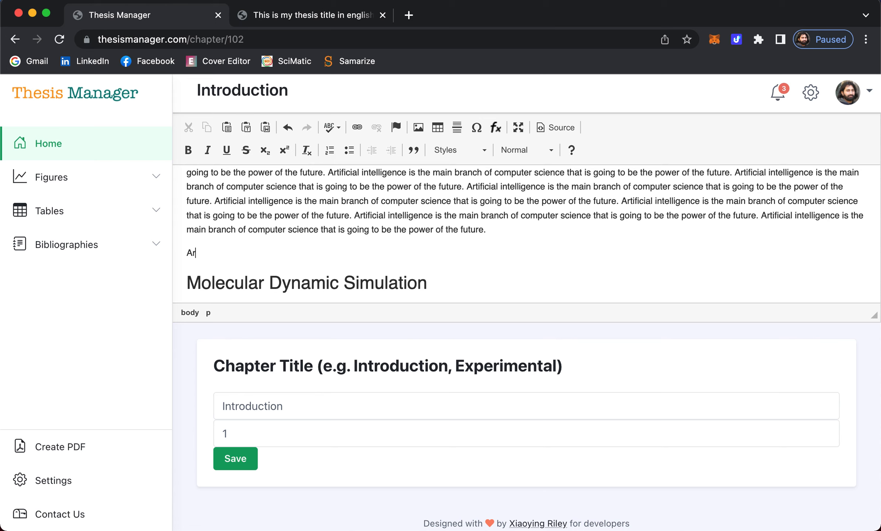
pyautogui.write('tificial ingelligence')
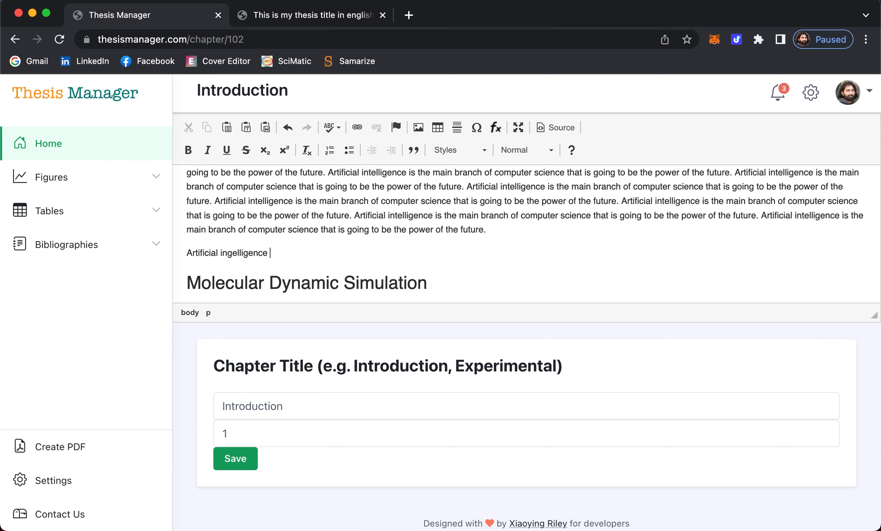
pyautogui.write(' in Scho')
pyautogui.tripleClick(308, 253)
pyautogui.press('super+c')
pyautogui.click(309, 253)
pyautogui.press('Return')
pyautogui.press('super+v')
pyautogui.doubleClick(294, 276)
pyautogui.write('U')
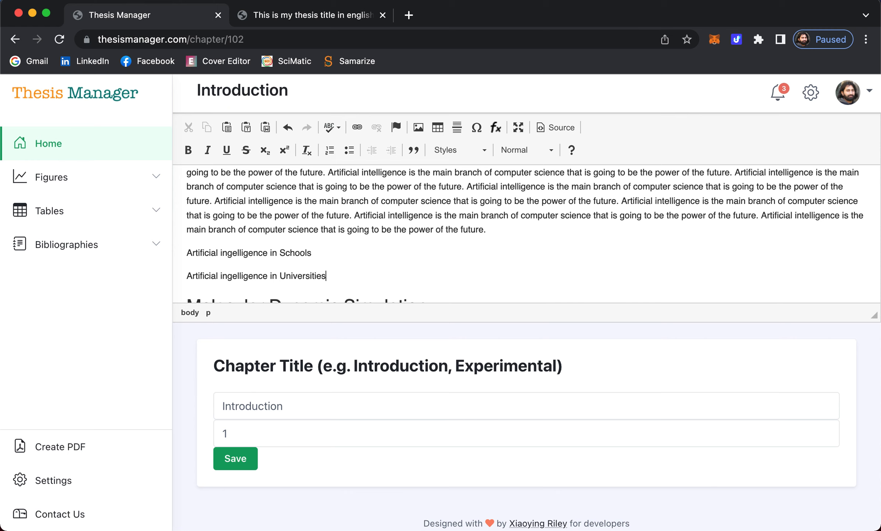
pyautogui.write('niversities')
pyautogui.press('Return')
# - Make both the Schools and Universities lines Heading 2
pyautogui.moveTo(312, 252); pyautogui.dragTo(184, 251)
pyautogui.click(518, 149)
pyautogui.click(516, 236)
pyautogui.moveTo(328, 282); pyautogui.dragTo(182, 281)
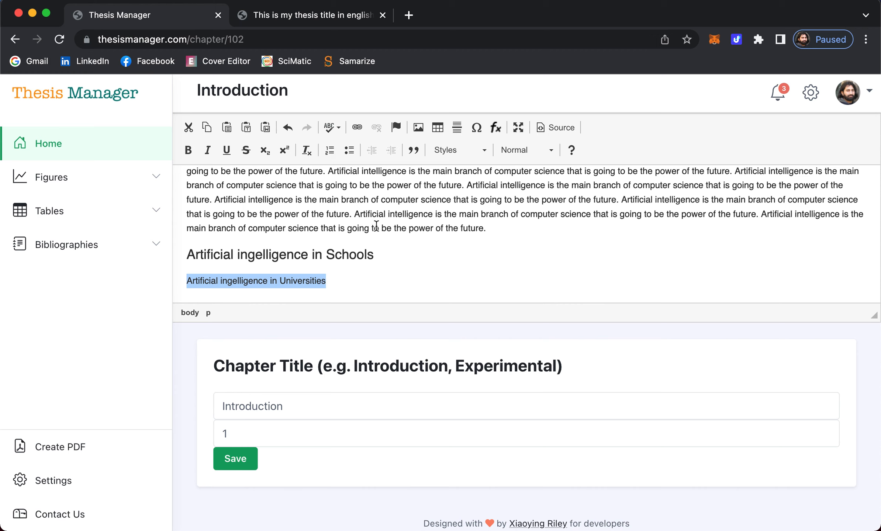
pyautogui.click(523, 148)
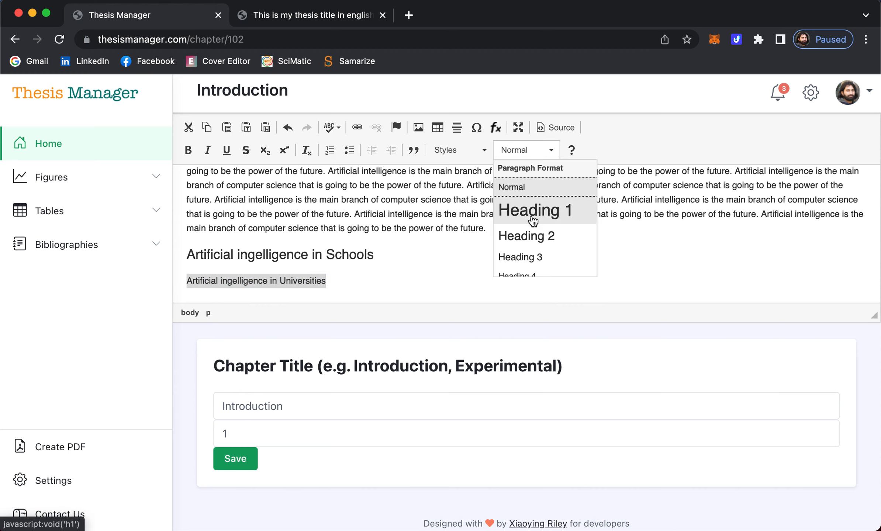
pyautogui.click(524, 236)
# - Cut the opening paragraph's last two sentences and paste them under both subheadings
pyautogui.click(408, 259)
pyautogui.press('Return')
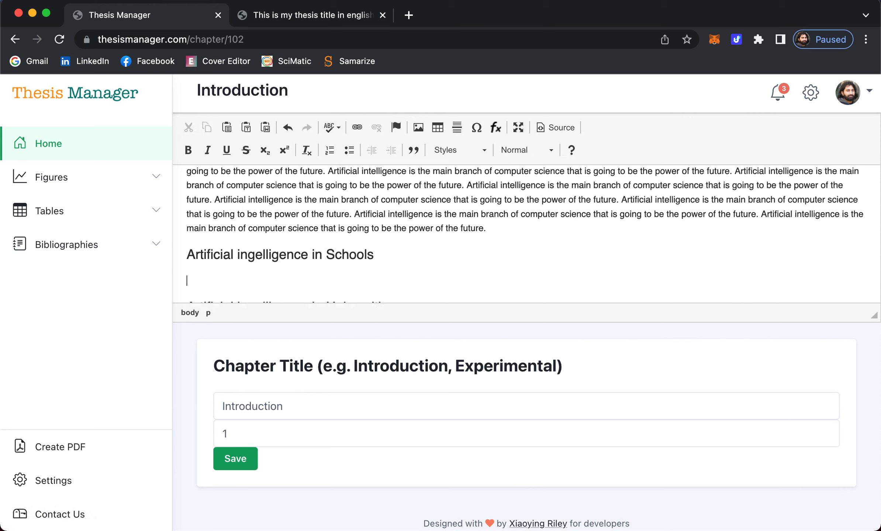
pyautogui.moveTo(486, 229); pyautogui.dragTo(355, 211)
pyautogui.press('cmd+x')
pyautogui.click(261, 274)
pyautogui.press('cmd+v')
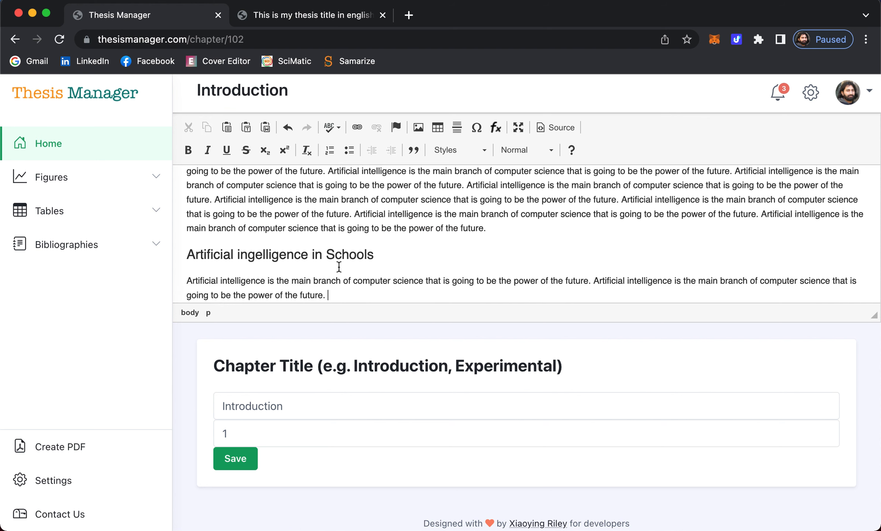
pyautogui.scroll(-3, 338, 265)
pyautogui.click(296, 265)
pyautogui.press('cmd+v')
pyautogui.scroll(-3, 381, 257)
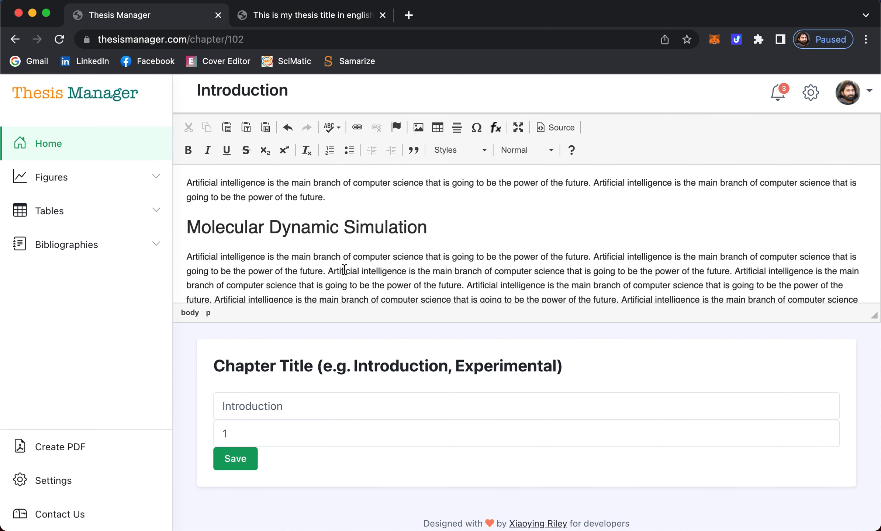
pyautogui.scroll(-3, 345, 268)
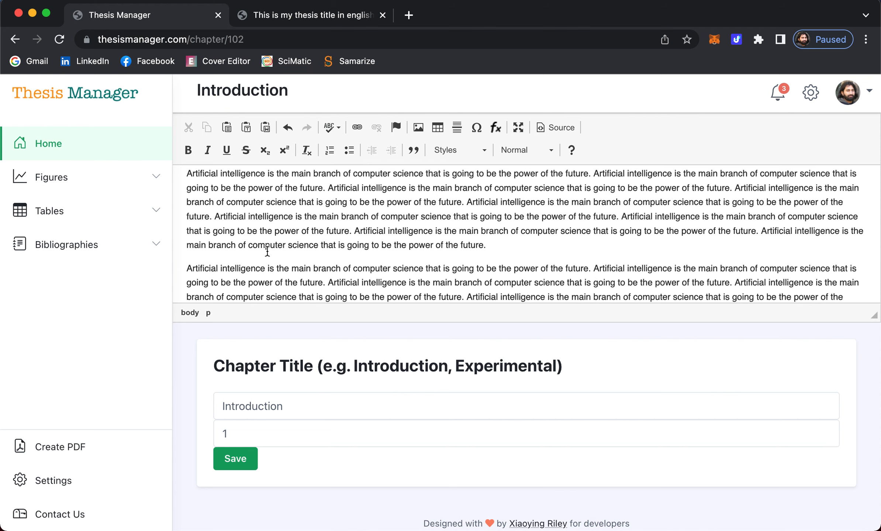
pyautogui.scroll(-2, 297, 252)
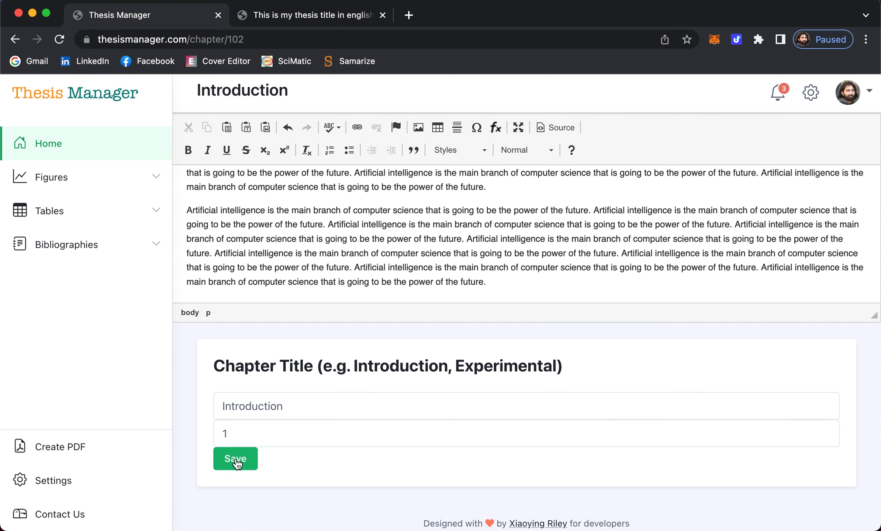
# - Verify the chapter title 'Introduction' and number 1, then save the chapter
pyautogui.doubleClick(236, 412)
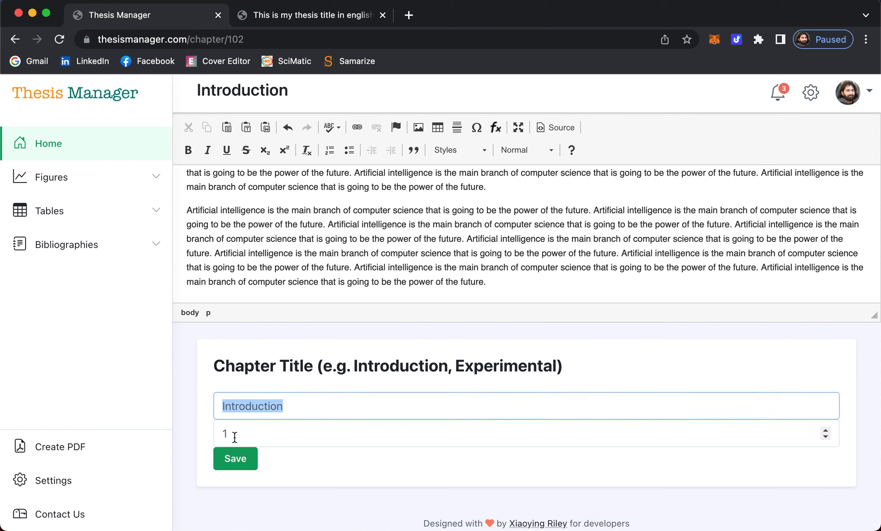
pyautogui.click(271, 435)
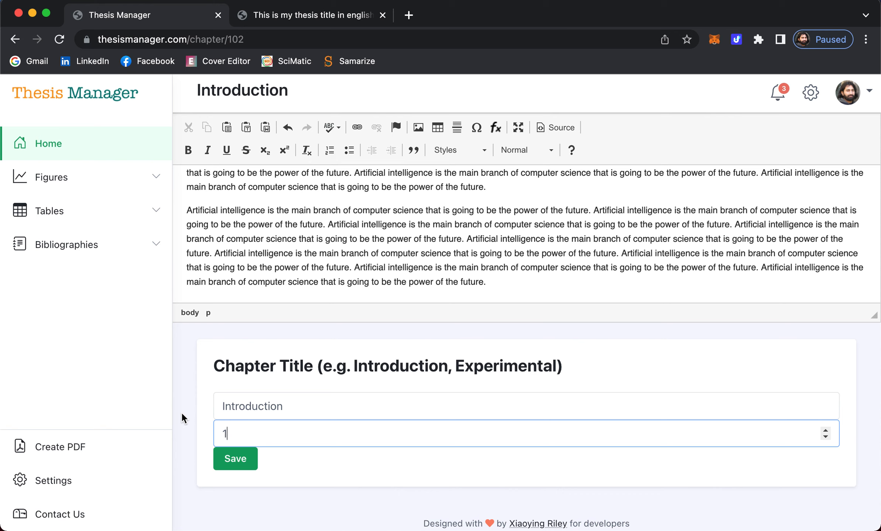
pyautogui.click(240, 459)
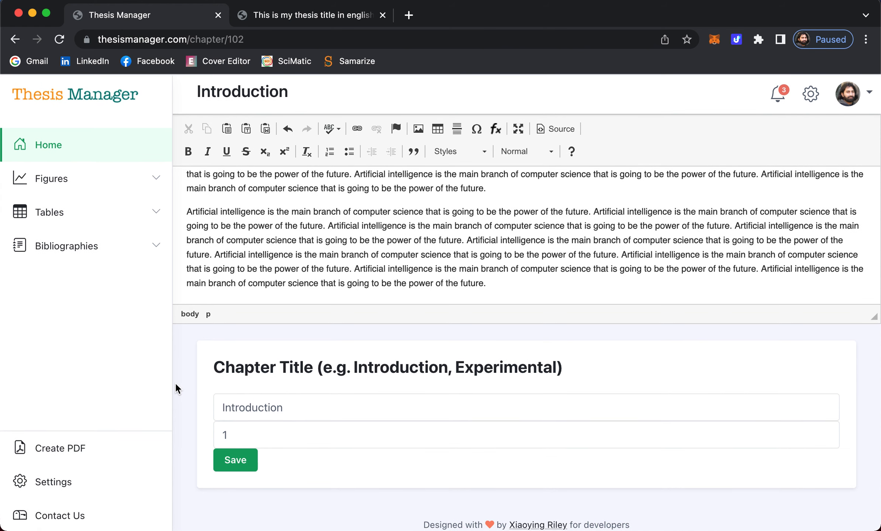
pyautogui.click(300, 17)
# - Reload the thesis PDF and follow the Table of Contents to the Schools section
pyautogui.click(59, 39)
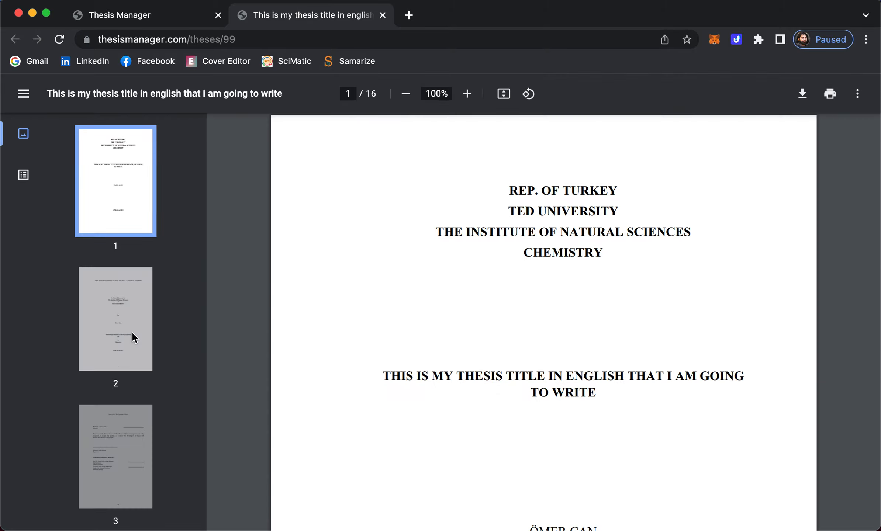
pyautogui.scroll(-15, 131, 331)
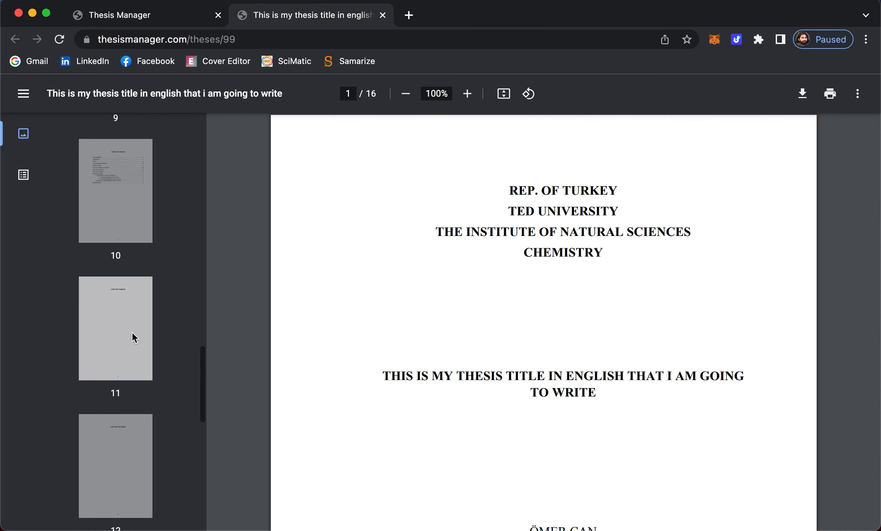
pyautogui.scroll(2, 132, 334)
pyautogui.click(124, 255)
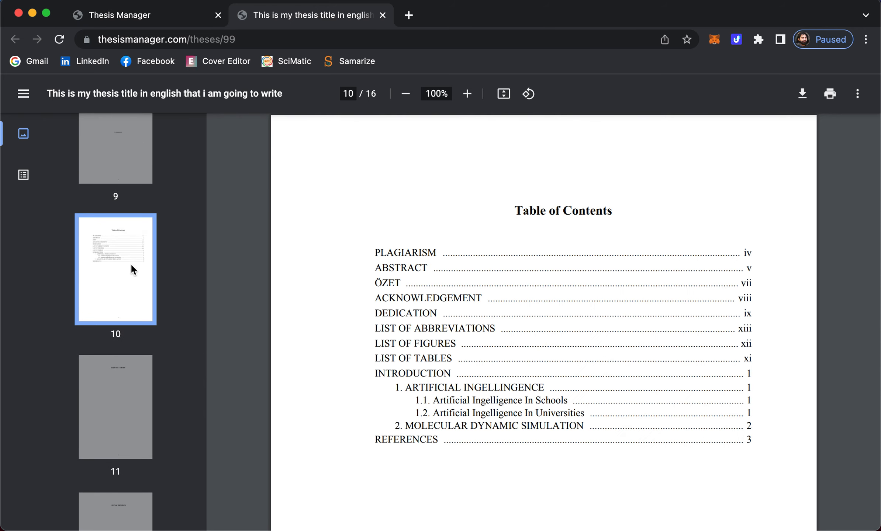
pyautogui.scroll(-3, 373, 273)
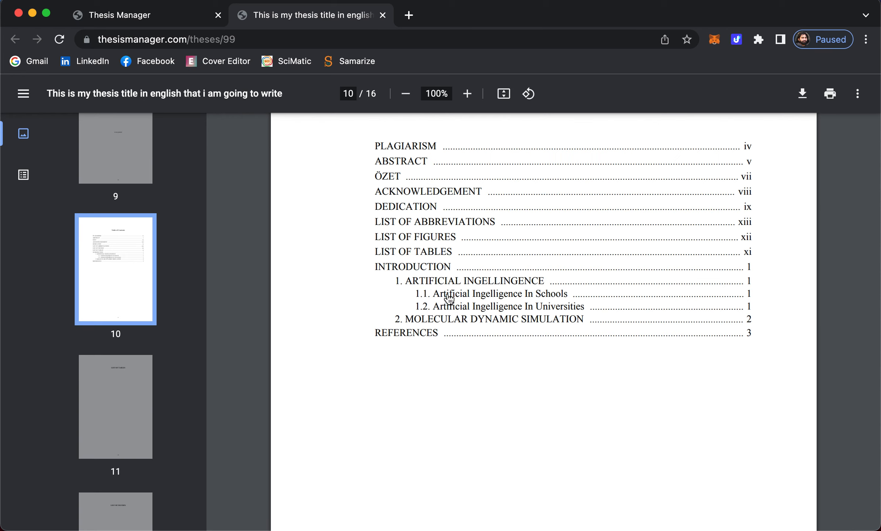
pyautogui.click(512, 297)
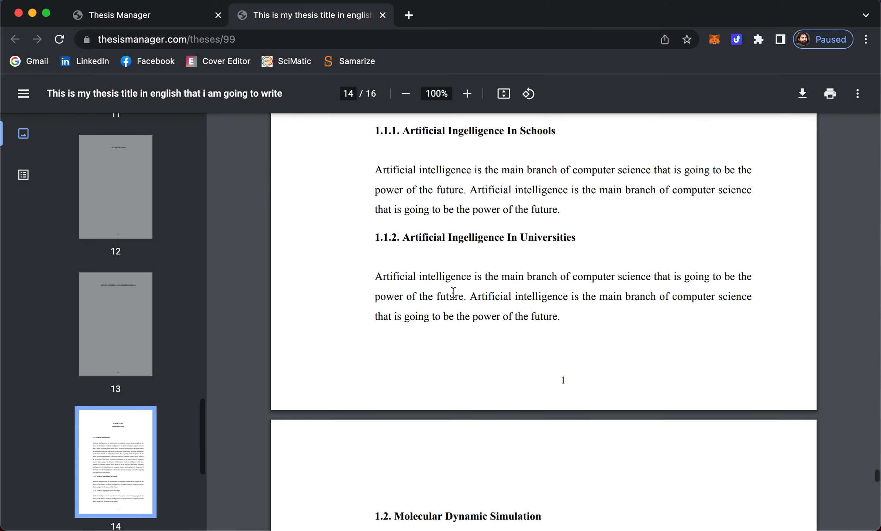
pyautogui.scroll(5, 508, 270)
pyautogui.scroll(5, 508, 270)
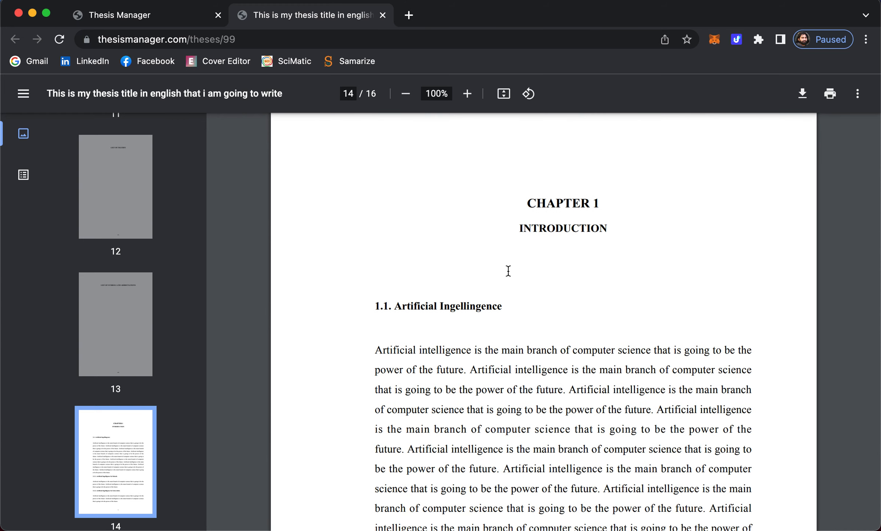
pyautogui.scroll(-2, 549, 219)
pyautogui.scroll(3, 549, 219)
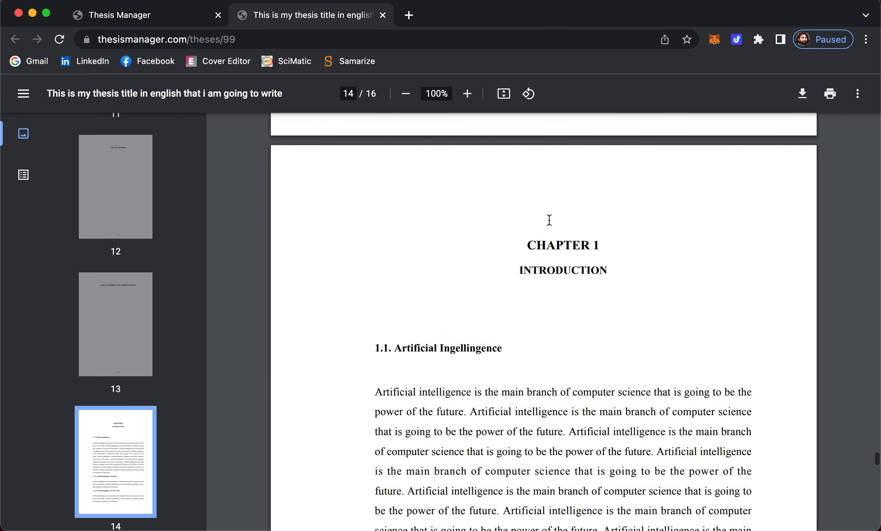
# - Check the CHAPTER 1 INTRODUCTION heading and scroll through the chapter to References
pyautogui.doubleClick(595, 244)
pyautogui.doubleClick(584, 271)
pyautogui.scroll(-3, 480, 298)
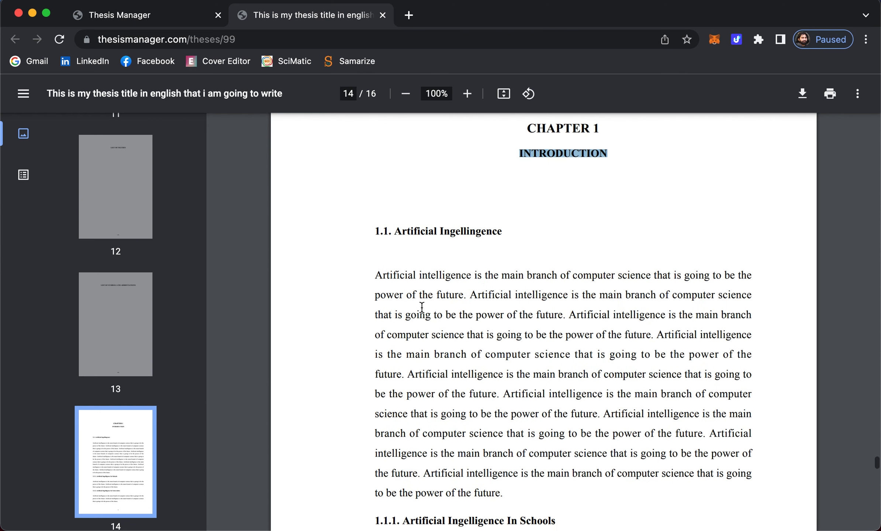
pyautogui.scroll(-5, 421, 306)
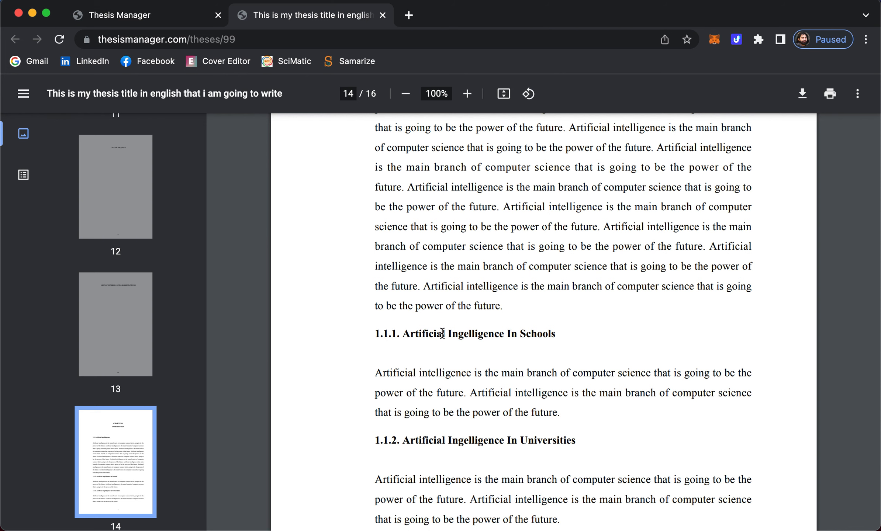
pyautogui.scroll(-3, 448, 376)
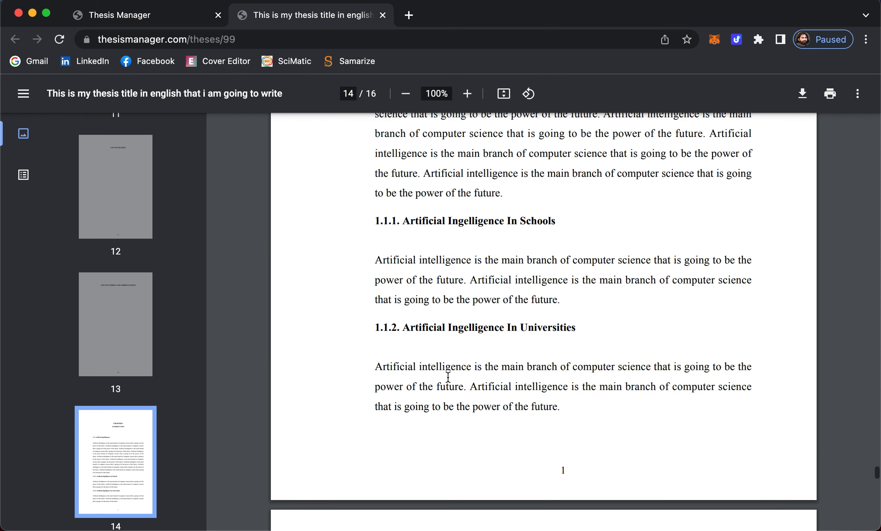
pyautogui.scroll(-12, 448, 376)
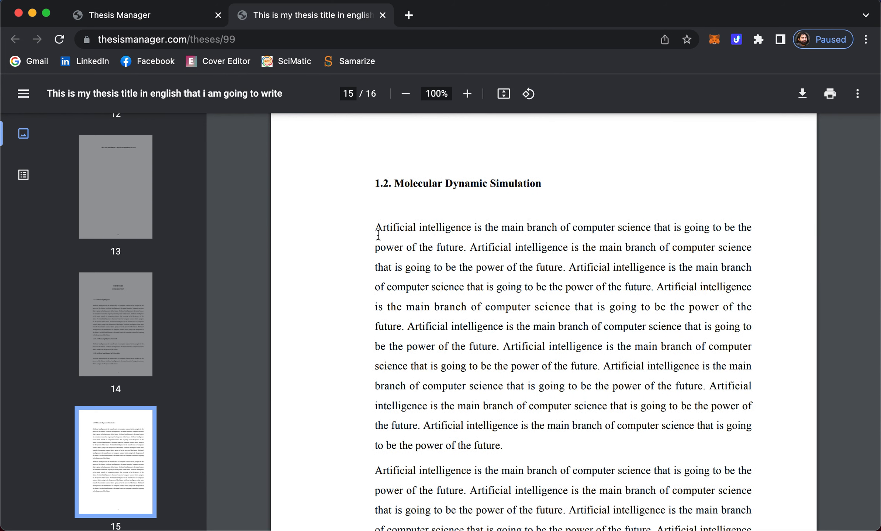
pyautogui.scroll(-20, 415, 267)
pyautogui.scroll(-5, 430, 272)
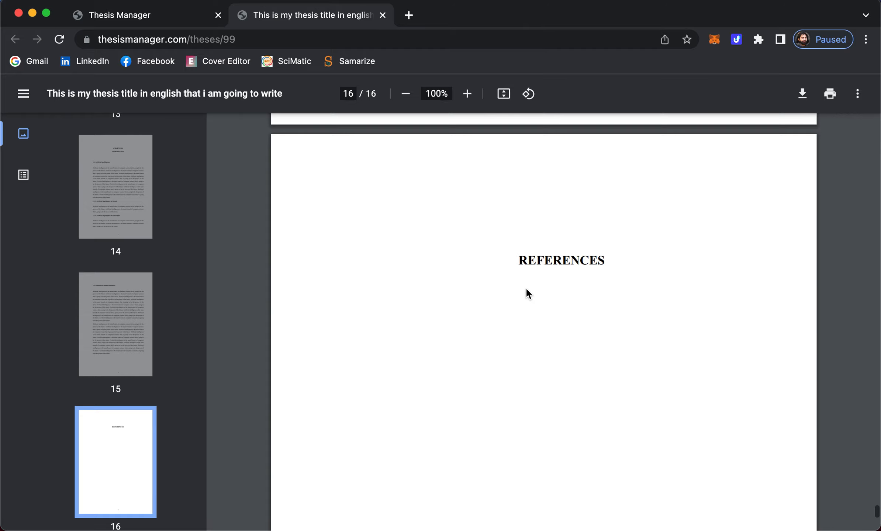
pyautogui.scroll(-5, 528, 293)
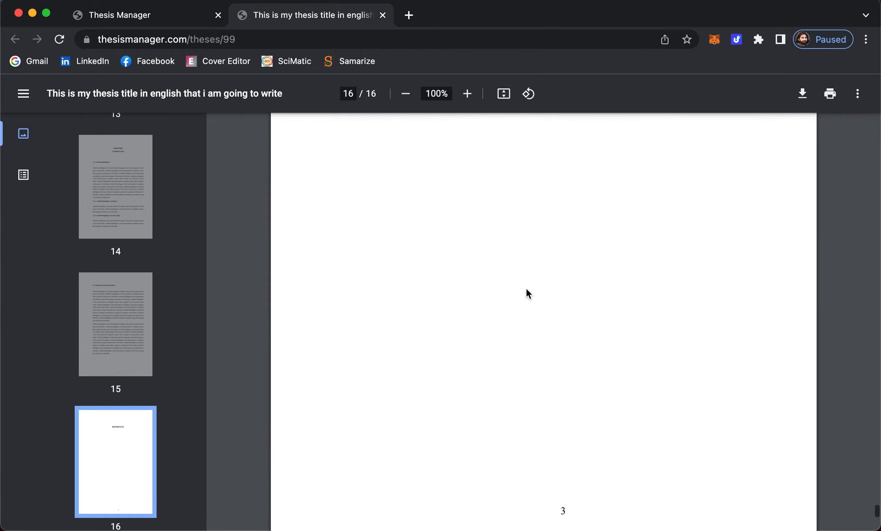
pyautogui.scroll(20, 526, 289)
pyautogui.scroll(15, 526, 289)
pyautogui.click(154, 17)
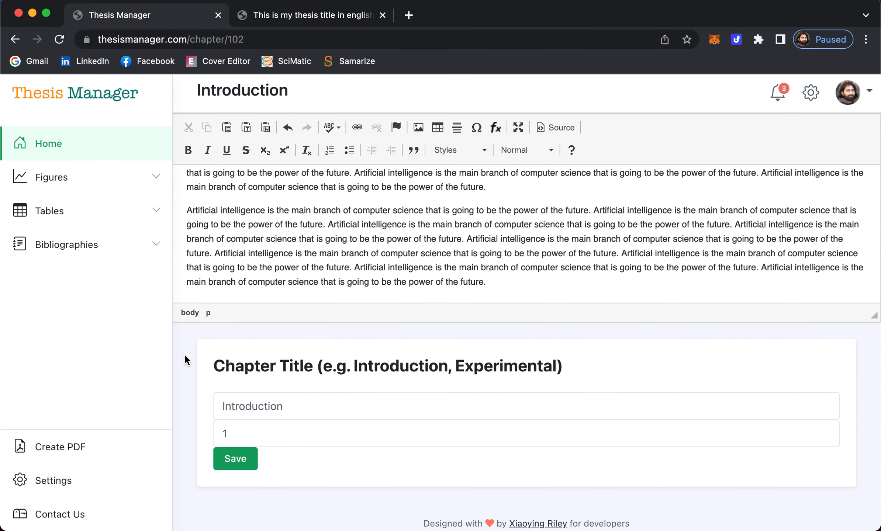
# - Split the opening paragraph after its second line, leaving an empty line for a figure
pyautogui.scroll(2, 396, 259)
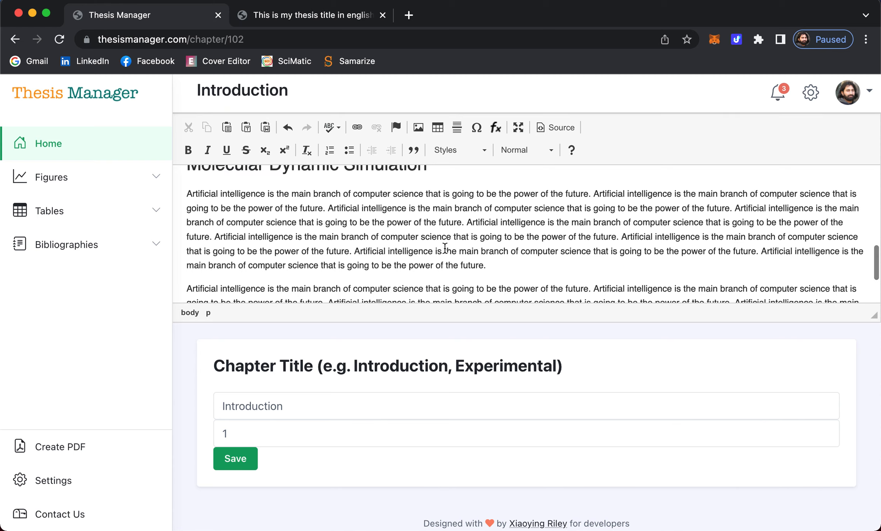
pyautogui.scroll(4, 447, 247)
pyautogui.scroll(-5, 371, 257)
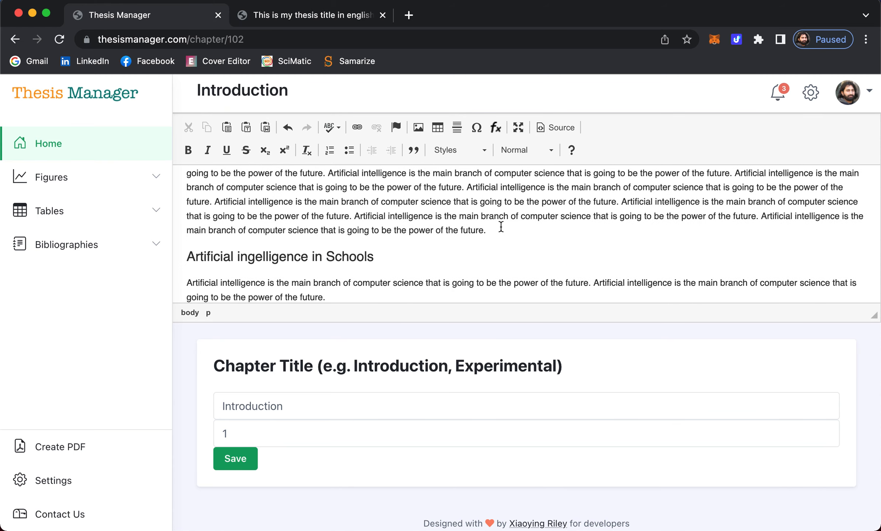
pyautogui.click(465, 188)
pyautogui.press('Return')
pyautogui.press('Return')
pyautogui.press('Up')
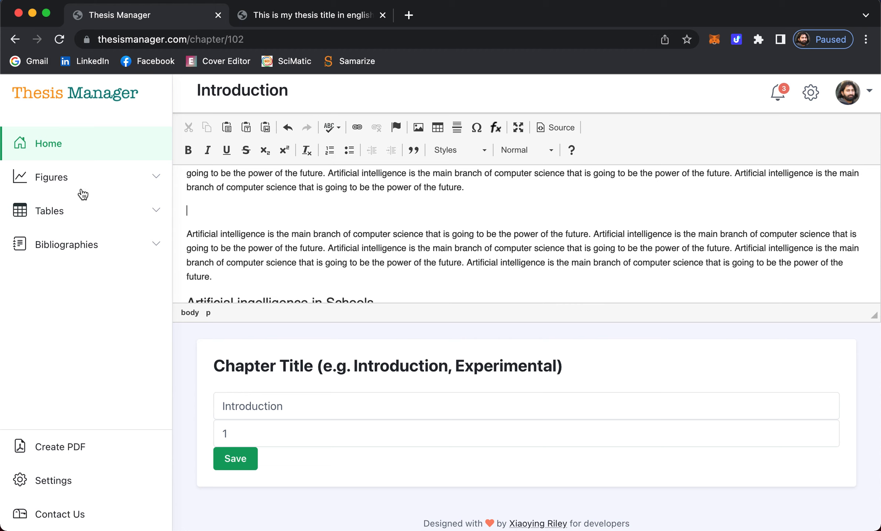
# - Start a new figure and choose utem.png from the Pictures folder as its file
pyautogui.click(52, 180)
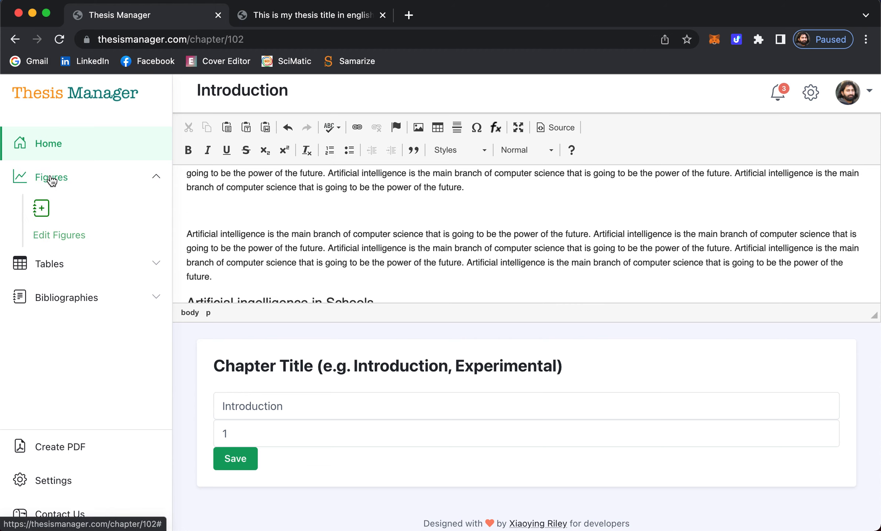
pyautogui.click(41, 210)
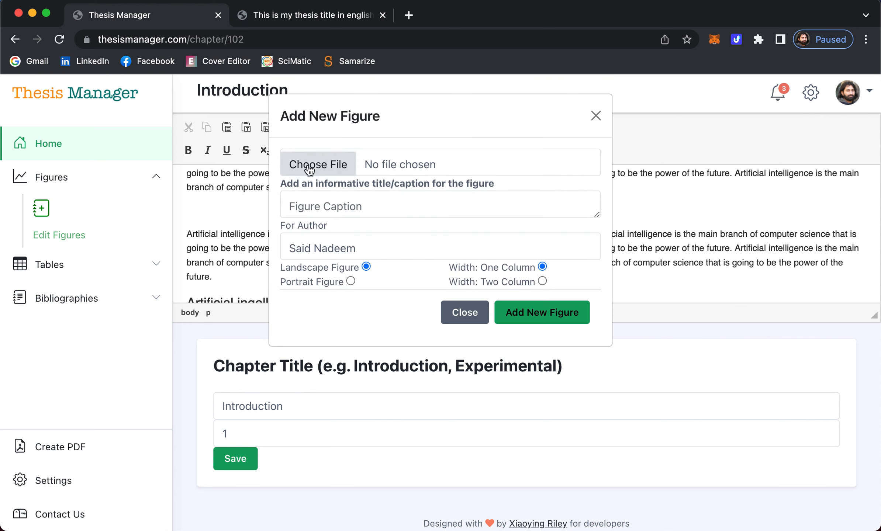
pyautogui.click(309, 169)
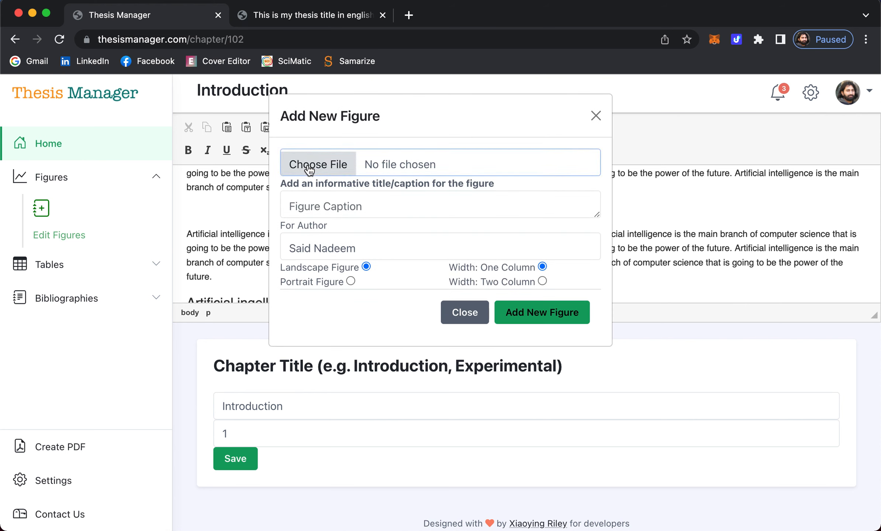
pyautogui.click(381, 170)
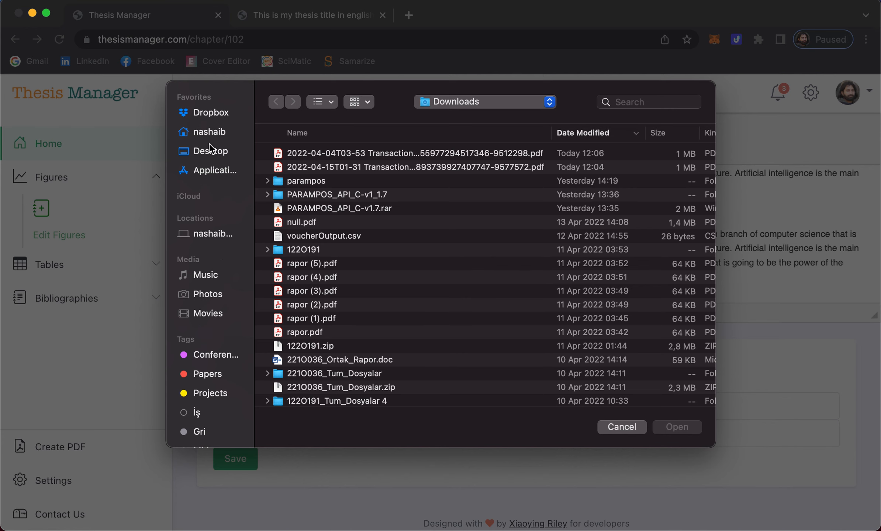
pyautogui.click(205, 132)
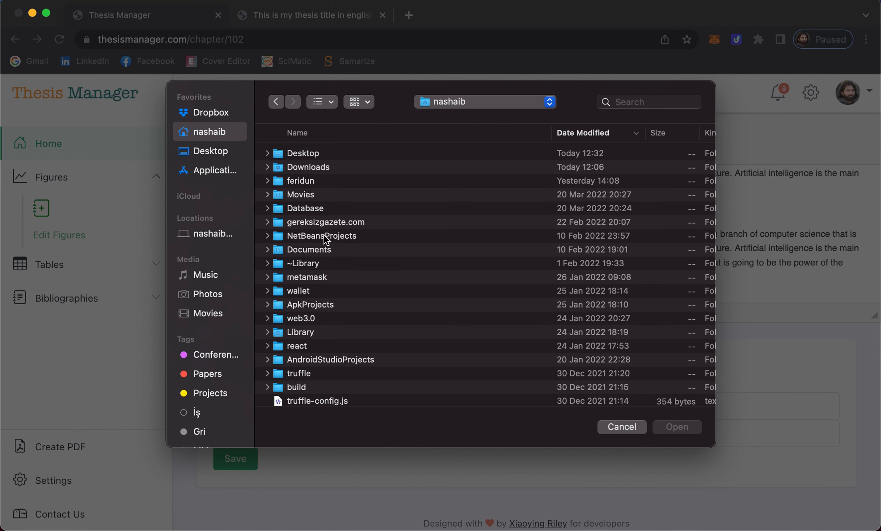
pyautogui.scroll(-5, 307, 251)
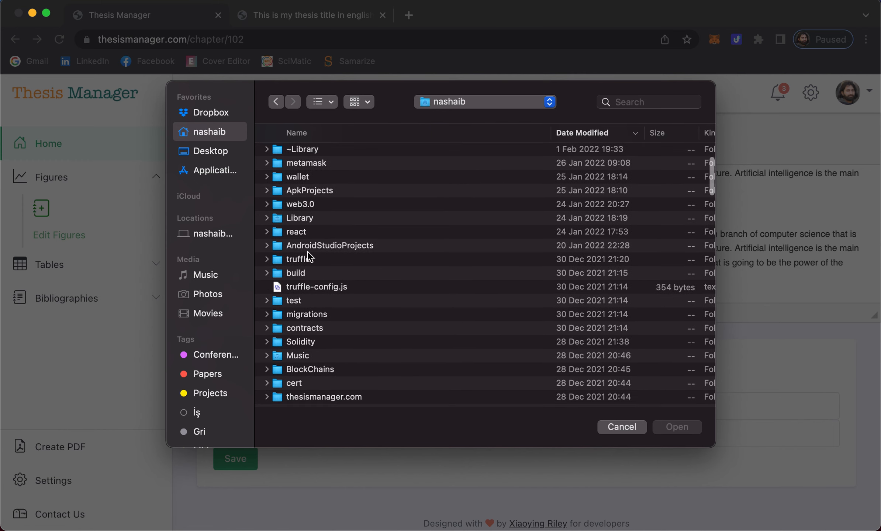
pyautogui.scroll(-3, 307, 251)
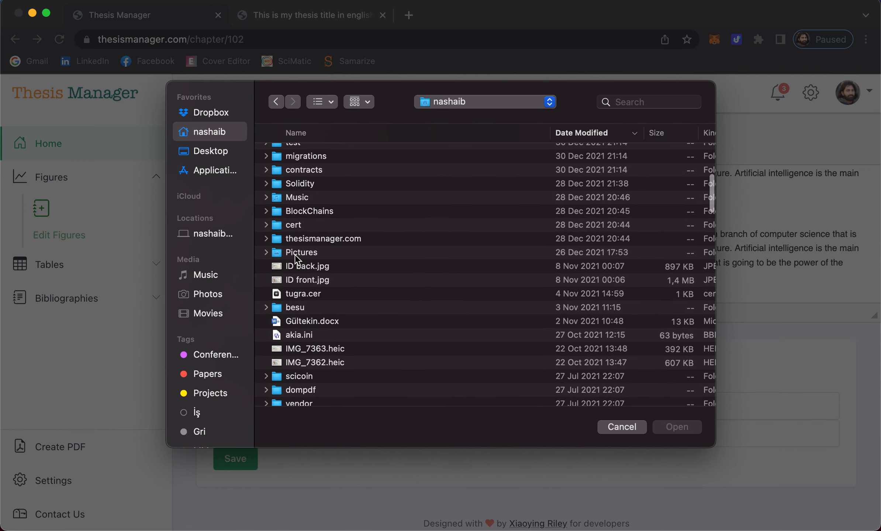
pyautogui.click(294, 254)
pyautogui.press('Return')
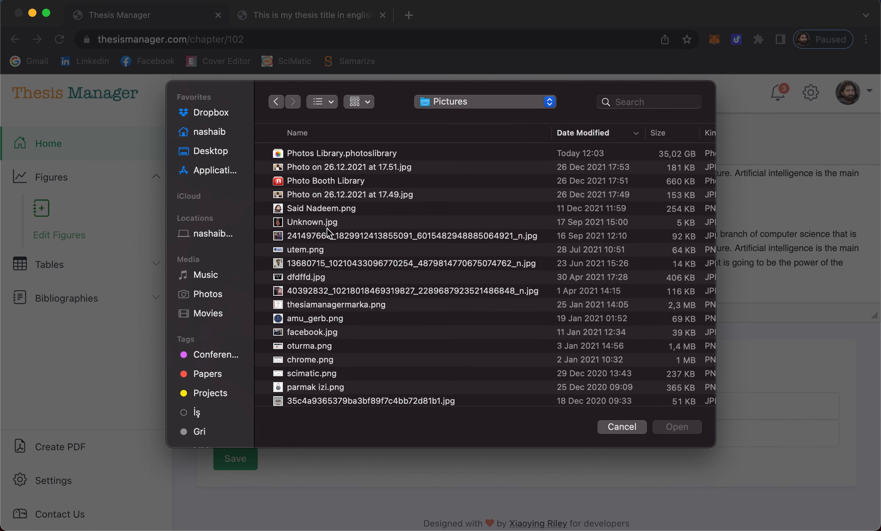
pyautogui.click(302, 248)
pyautogui.click(674, 428)
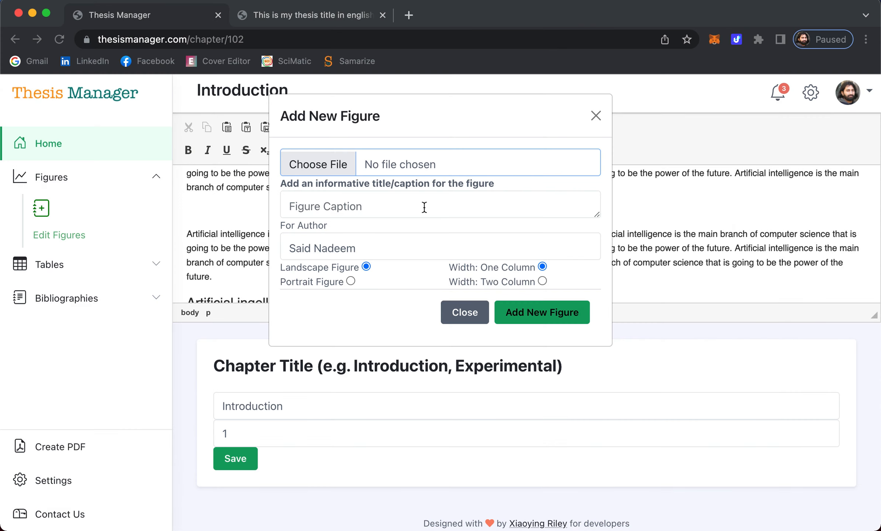
# - Caption the figure 'This is the caption of photo' and upload it
pyautogui.click(358, 204)
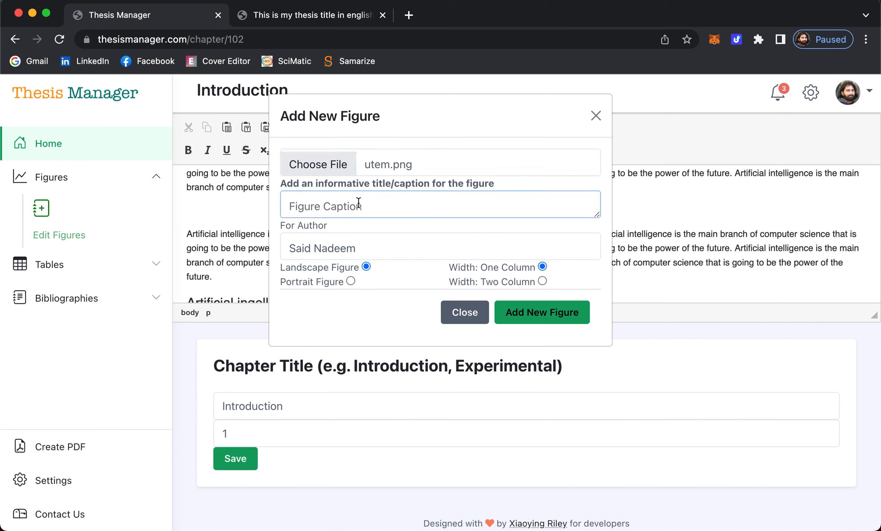
pyautogui.write('This is the caption of')
pyautogui.write('photo')
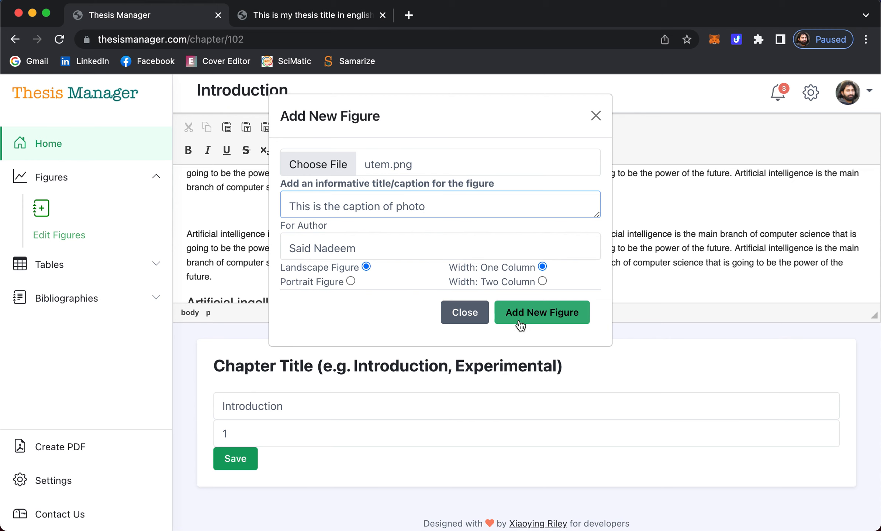
pyautogui.click(540, 316)
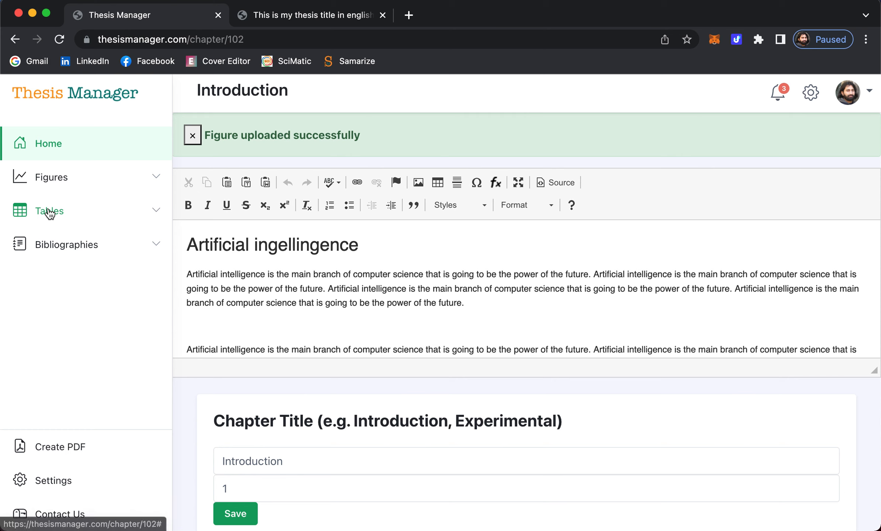
pyautogui.click(43, 174)
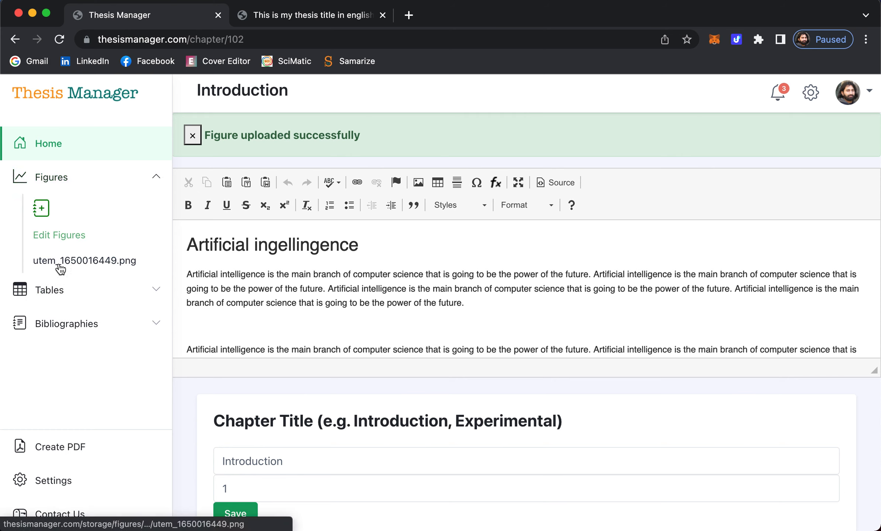
# - Drag the utem_1650016449.png figure onto the empty line below the opening paragraph and save
pyautogui.click(279, 327)
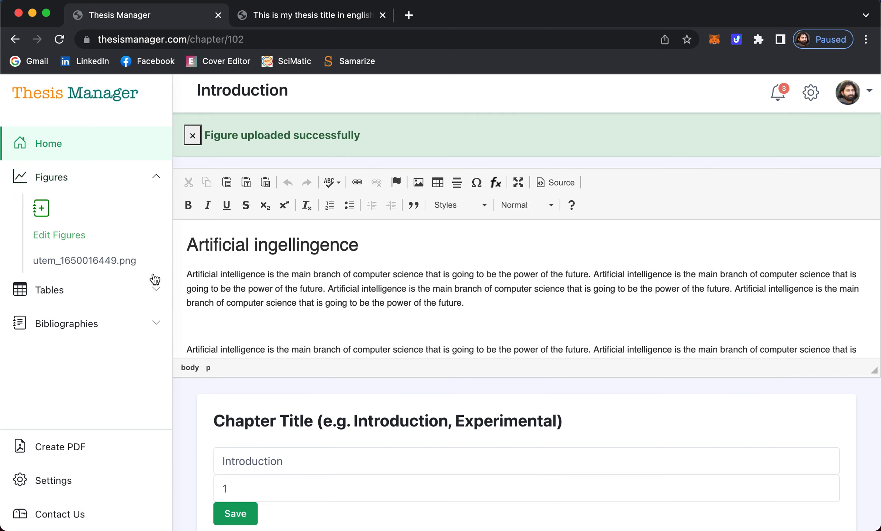
pyautogui.moveTo(70, 260); pyautogui.dragTo(223, 325)
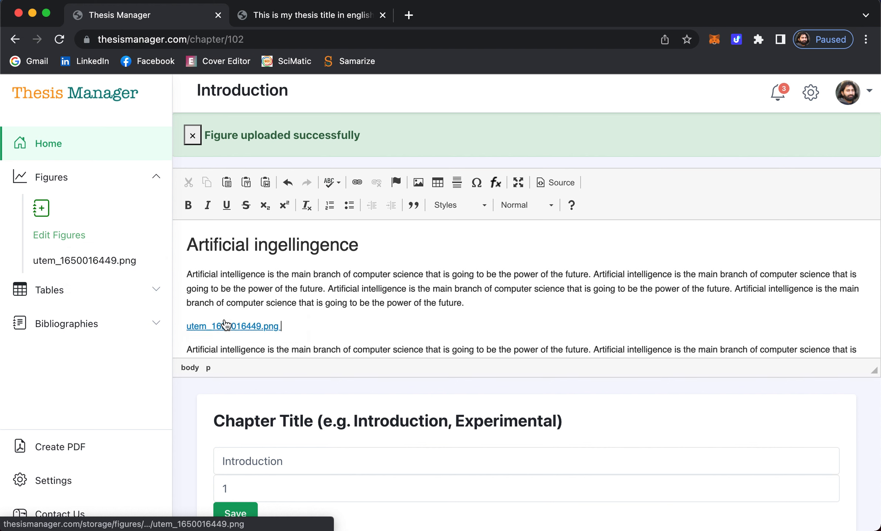
pyautogui.scroll(-3, 389, 310)
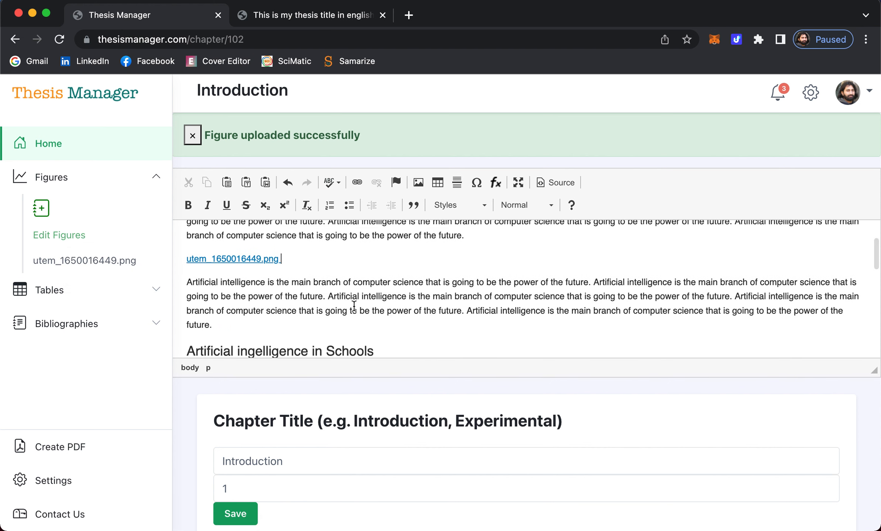
pyautogui.scroll(-2, 295, 288)
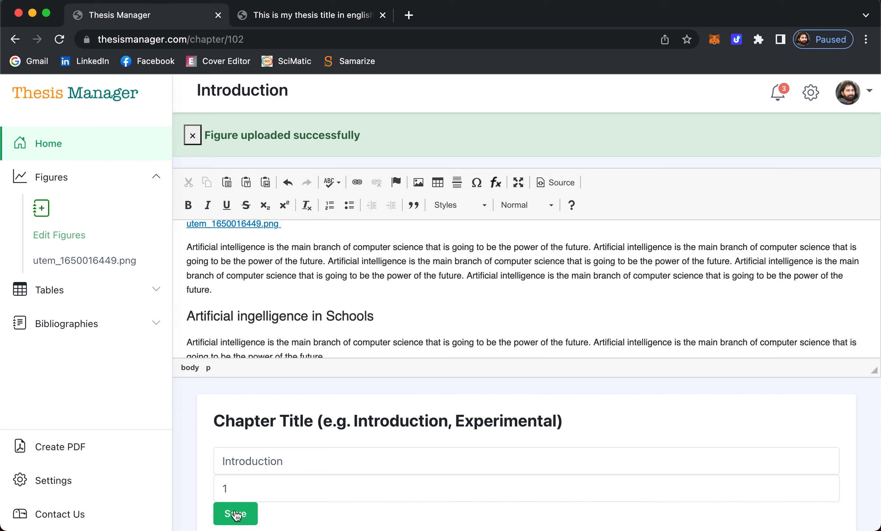
pyautogui.click(284, 17)
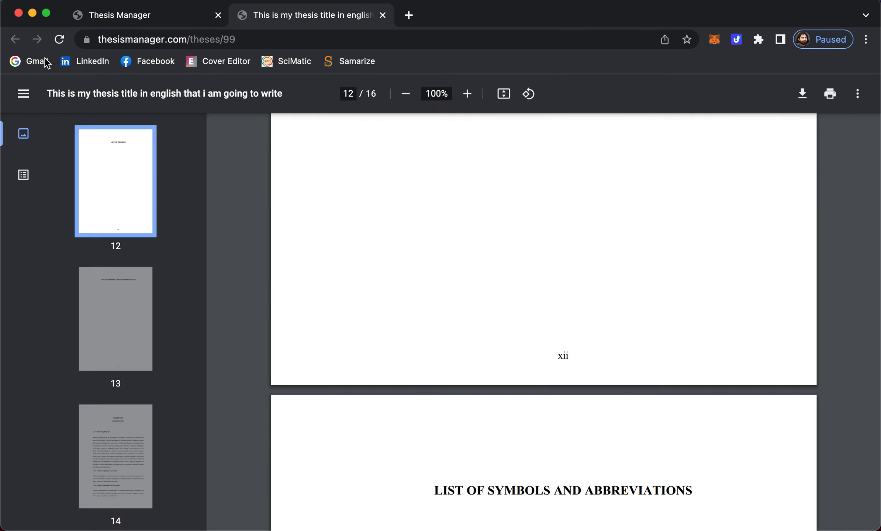
# - Reload the thesis PDF and check the UTeM logo appears as Figure 1.1 on page 14
pyautogui.click(59, 39)
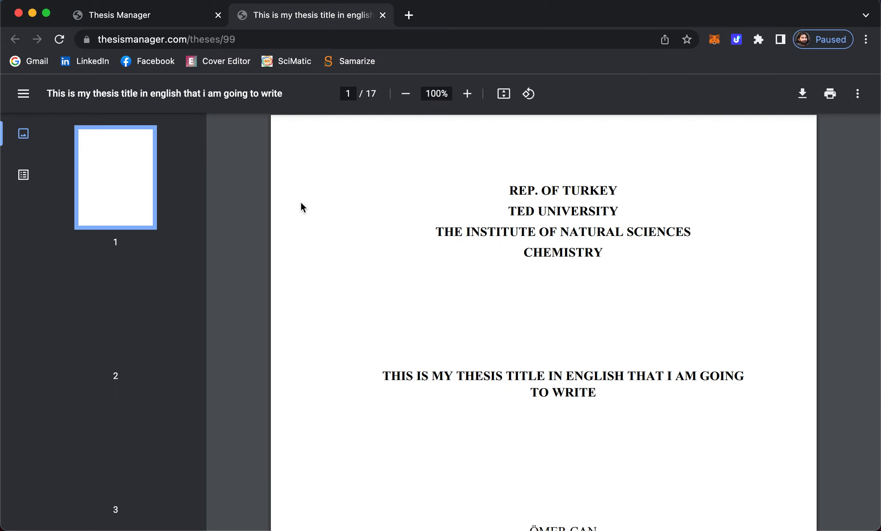
pyautogui.scroll(-8, 90, 426)
pyautogui.scroll(-15, 107, 350)
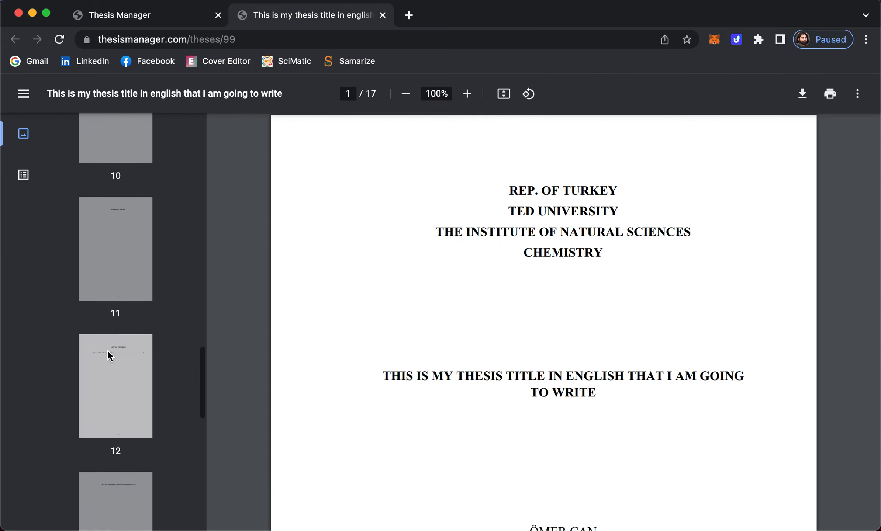
pyautogui.scroll(-3, 107, 351)
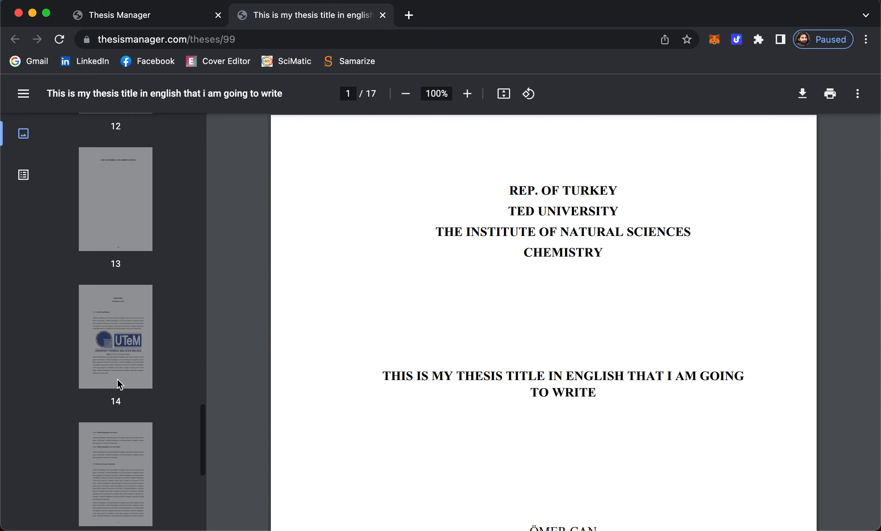
pyautogui.click(121, 306)
pyautogui.scroll(-5, 541, 325)
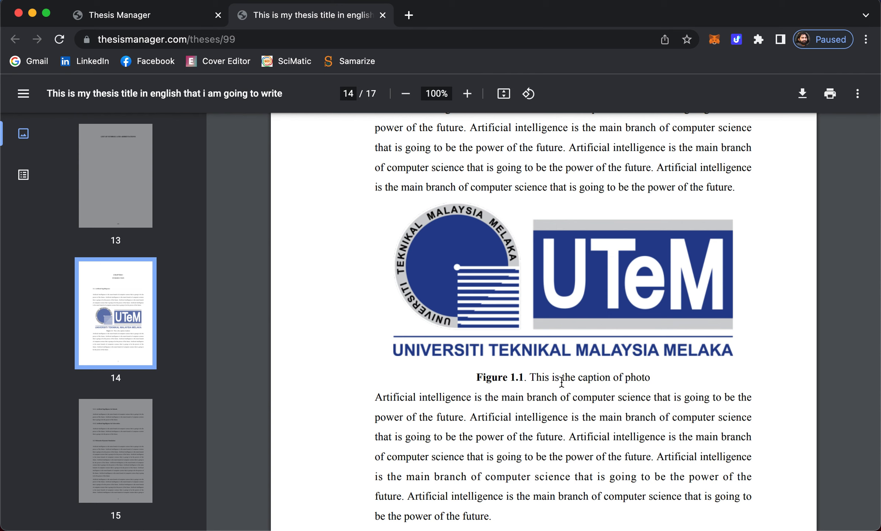
pyautogui.doubleClick(514, 377)
pyautogui.moveTo(531, 377); pyautogui.dragTo(573, 377)
# - Confirm the List of Figures shows Figure 1.1 'This is the caption of photo'
pyautogui.scroll(15, 515, 310)
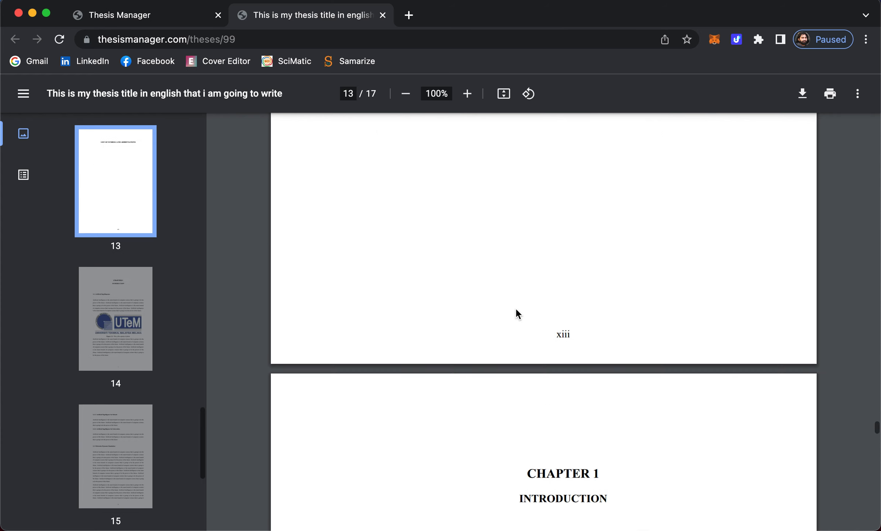
pyautogui.scroll(15, 516, 313)
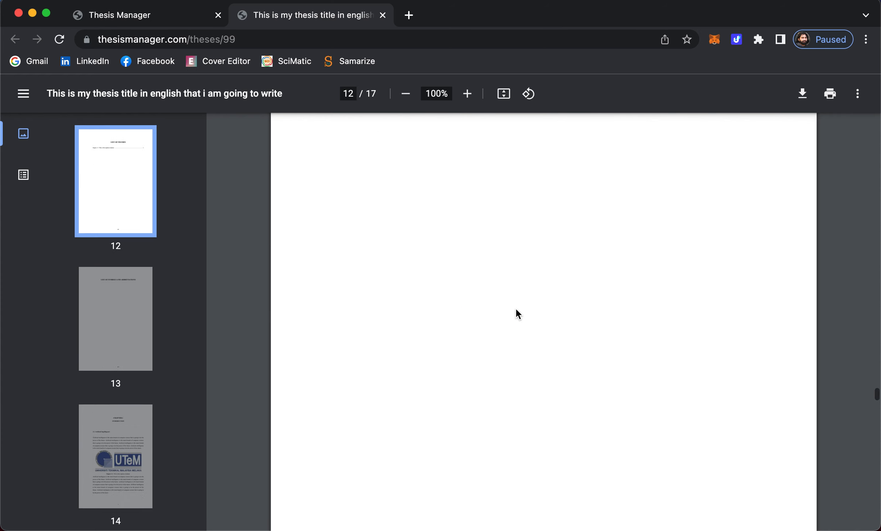
pyautogui.scroll(3, 515, 312)
pyautogui.scroll(-3, 515, 311)
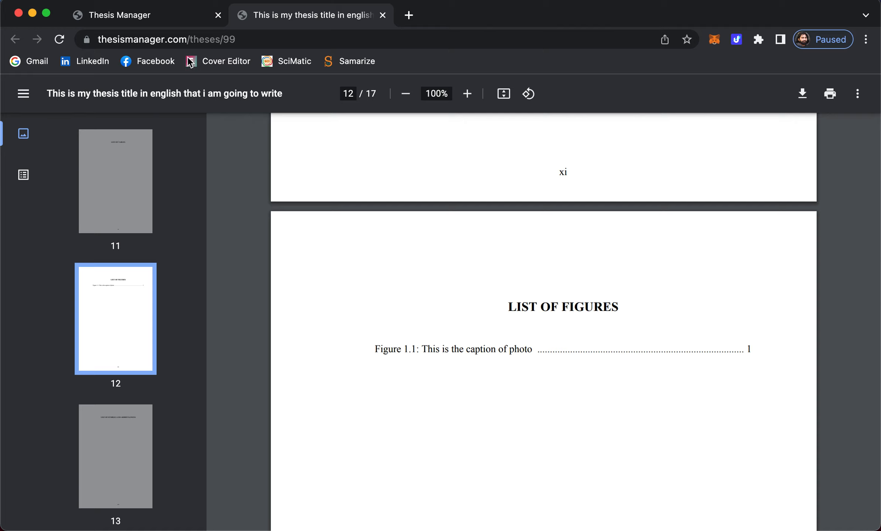
pyautogui.click(150, 16)
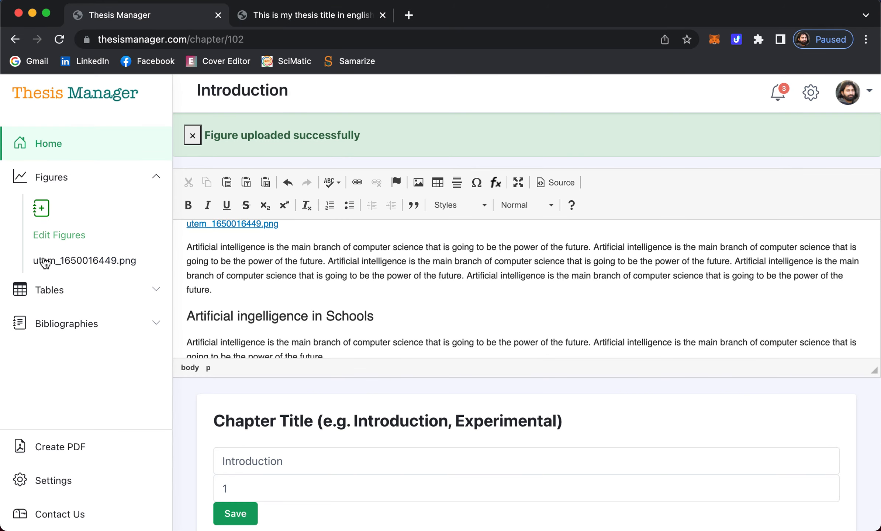
pyautogui.click(51, 290)
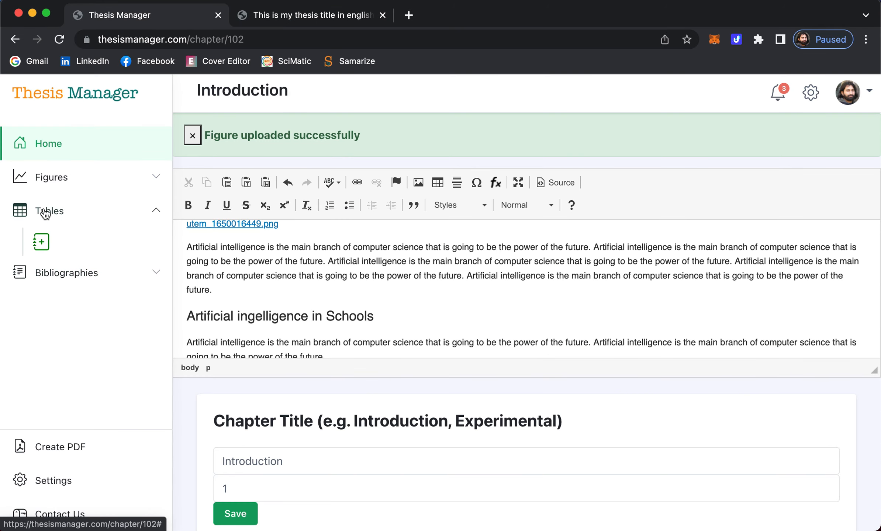
# - Start a new table named 'mytableelements', removing the stray spaces and the mistyped letter from the name
pyautogui.click(42, 243)
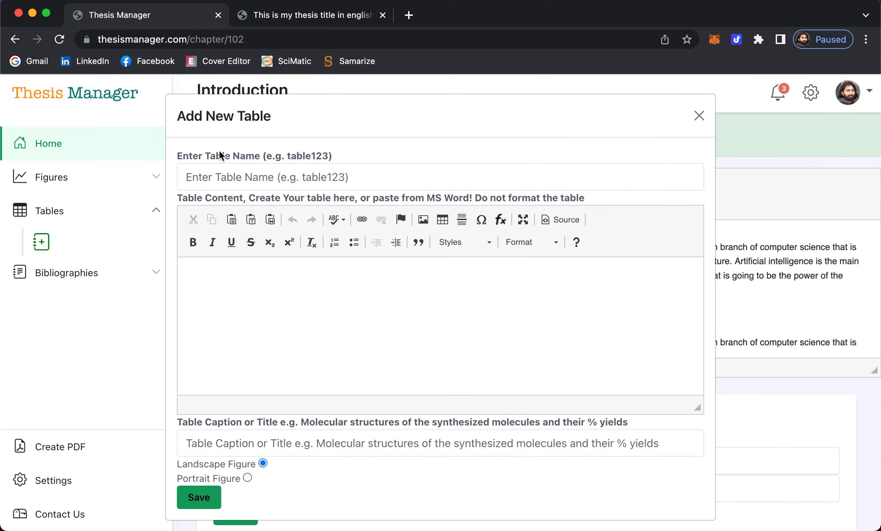
pyautogui.click(215, 175)
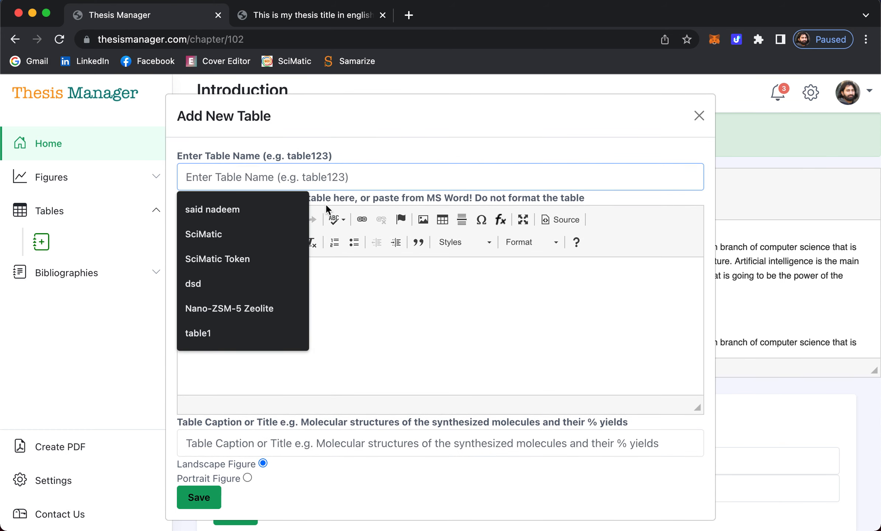
pyautogui.write('my table ')
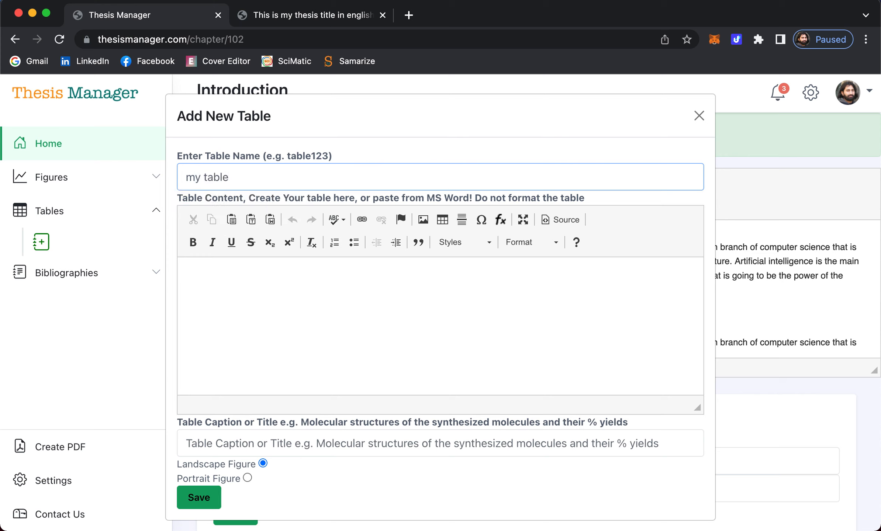
pyautogui.write('elements')
pyautogui.click(205, 176)
pyautogui.press('BackSpace')
pyautogui.click(220, 177)
pyautogui.press('BackSpace')
pyautogui.press('BackSpace')
pyautogui.write('w')
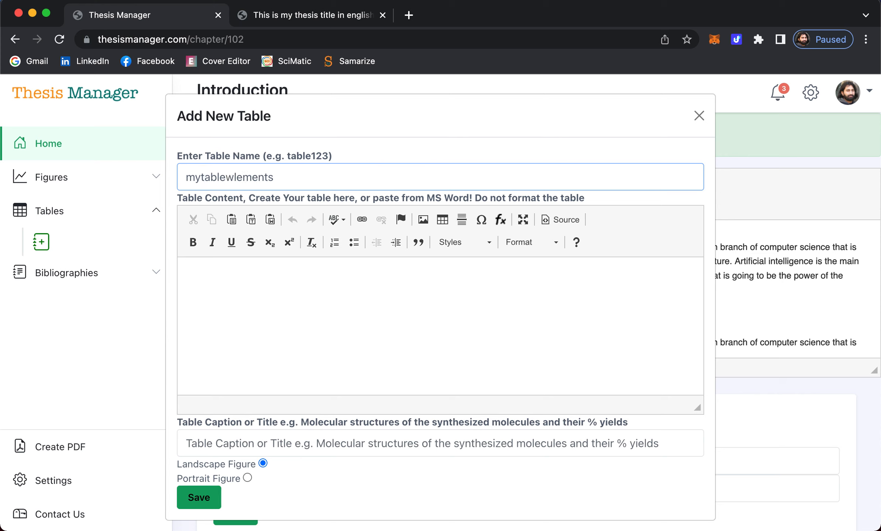
pyautogui.press('BackSpace')
pyautogui.write('e')
pyautogui.click(258, 309)
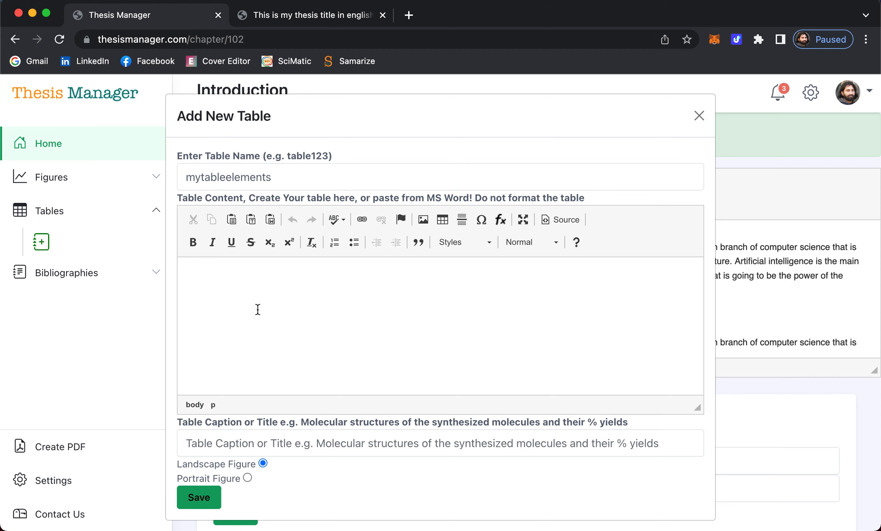
pyautogui.scroll(-1, 257, 310)
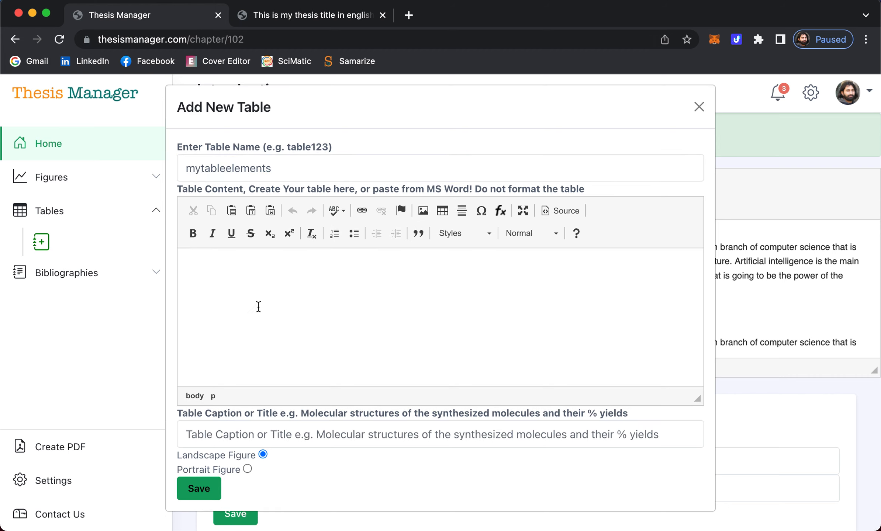
# - Insert a 3-row, 2-column table headed Element and Symbol, then show its HTML source
pyautogui.click(446, 214)
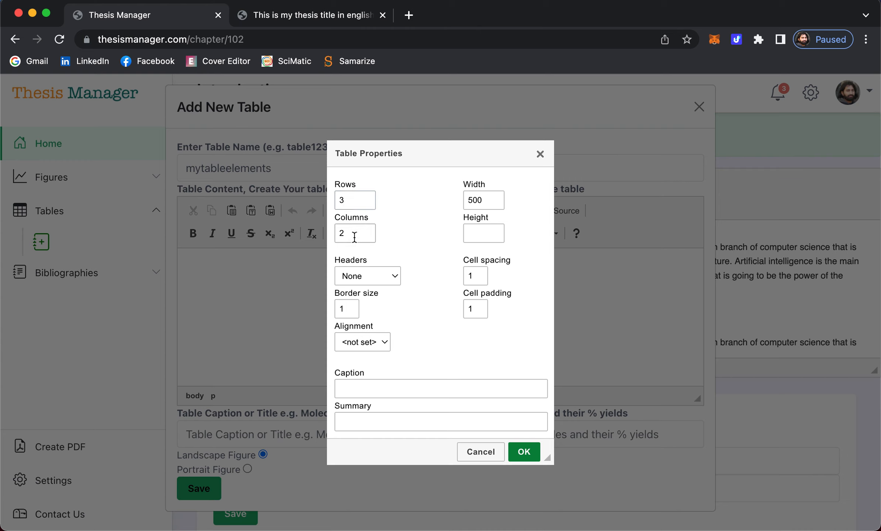
pyautogui.click(531, 457)
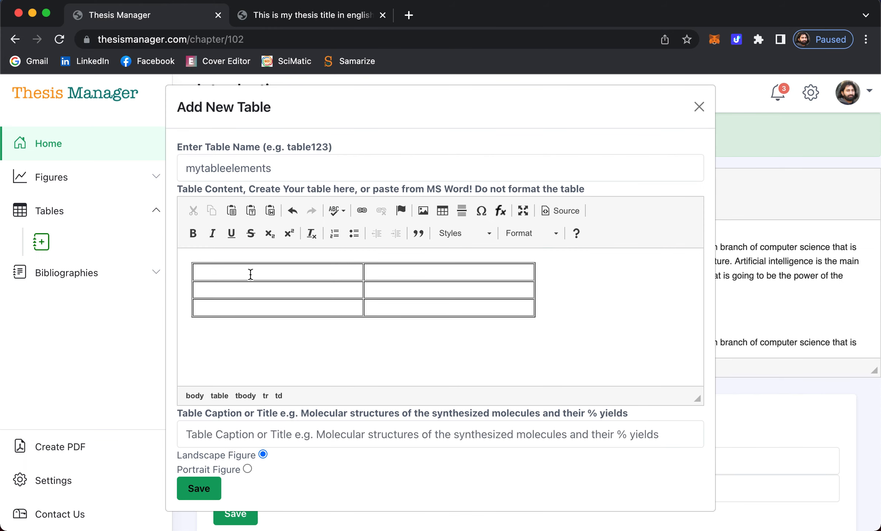
pyautogui.write('Element')
pyautogui.click(517, 273)
pyautogui.write('Symbol')
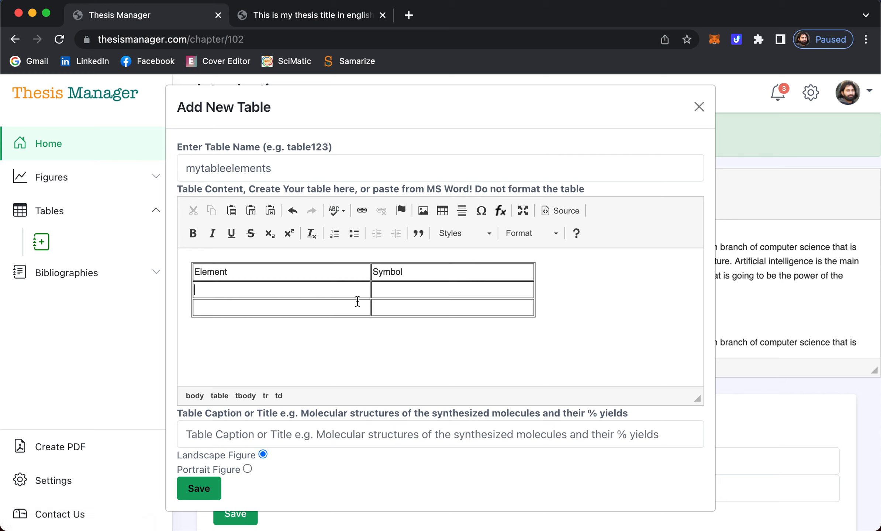
pyautogui.click(332, 290)
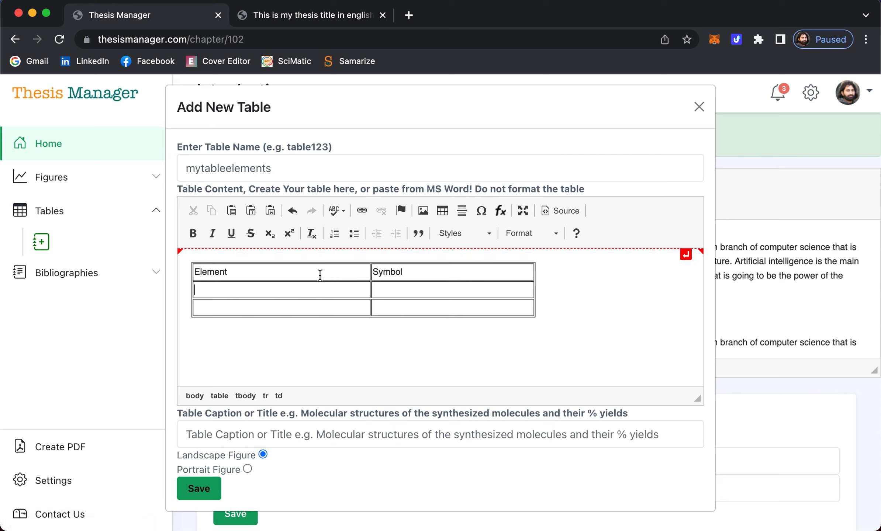
pyautogui.moveTo(319, 275); pyautogui.dragTo(419, 307)
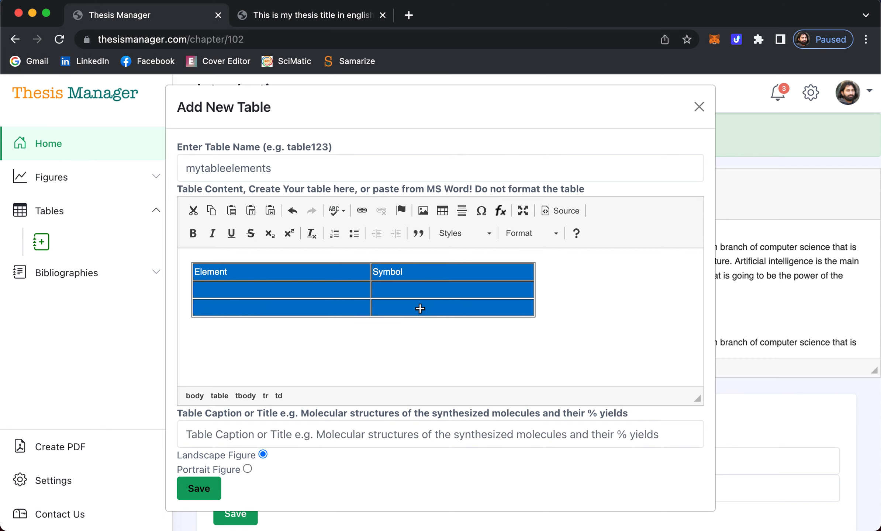
pyautogui.click(559, 211)
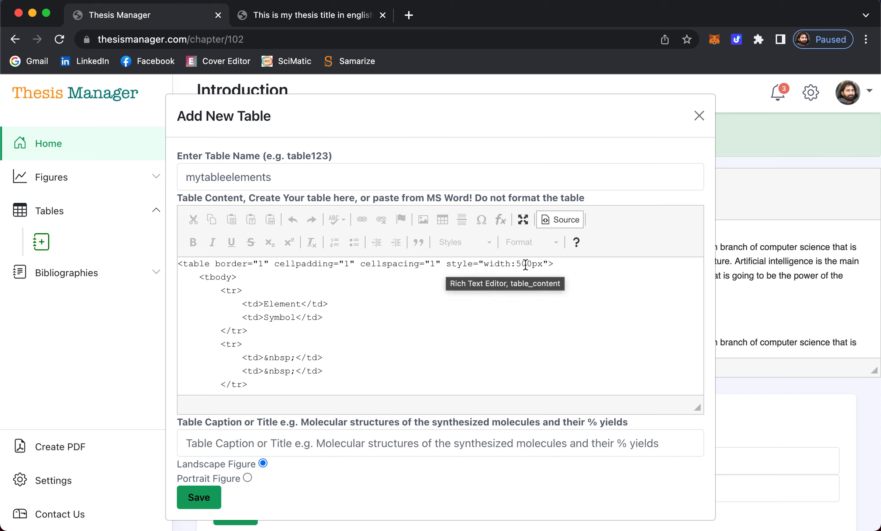
# - Change the table width from 500px to 100% and return to the visual table editor
pyautogui.moveTo(516, 265); pyautogui.dragTo(542, 264)
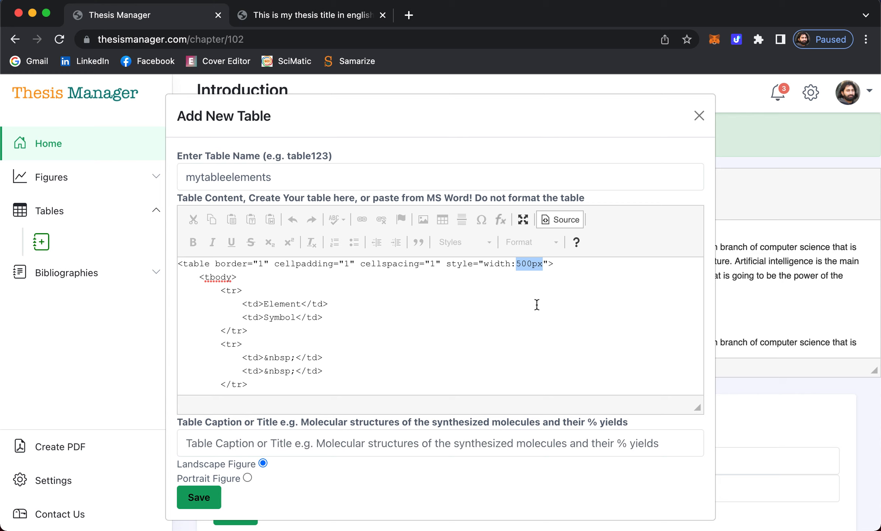
pyautogui.write('100%')
pyautogui.click(560, 218)
pyautogui.click(605, 295)
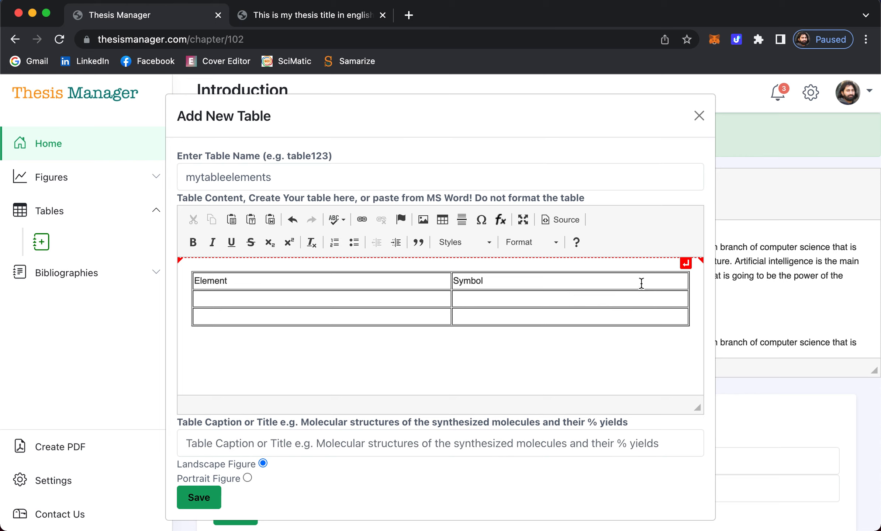
pyautogui.click(661, 284)
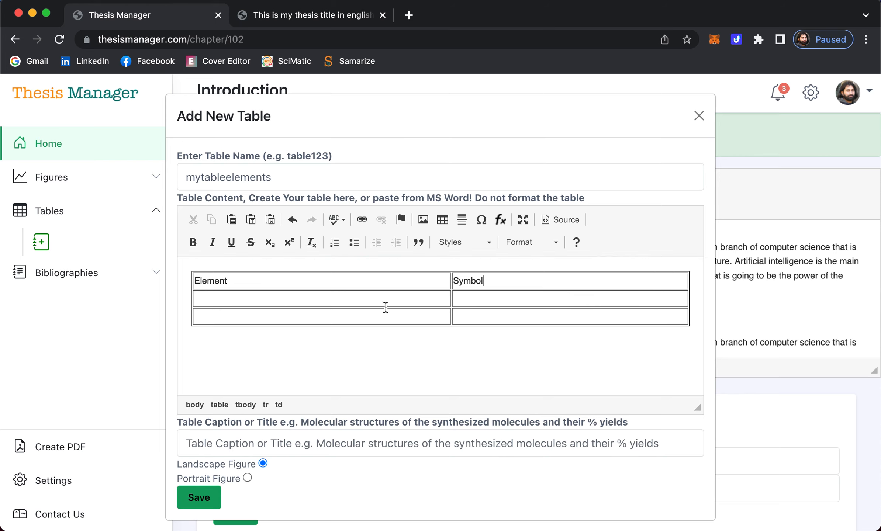
# - Fill the table rows with Sodium / Na and Chlorine / Cl
pyautogui.click(371, 302)
pyautogui.write('Sodium')
pyautogui.click(500, 302)
pyautogui.write('Na')
pyautogui.click(327, 319)
pyautogui.write('Chlorine')
pyautogui.click(515, 315)
pyautogui.write('C')
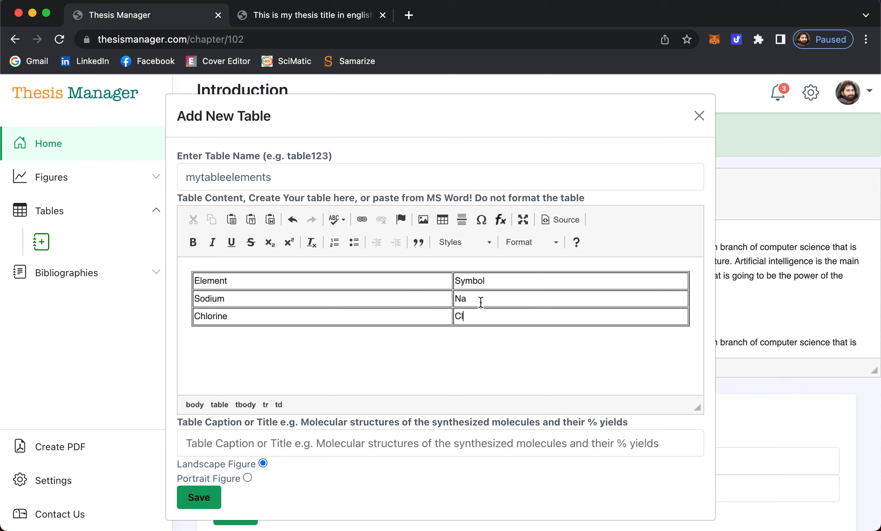
pyautogui.scroll(-1, 375, 338)
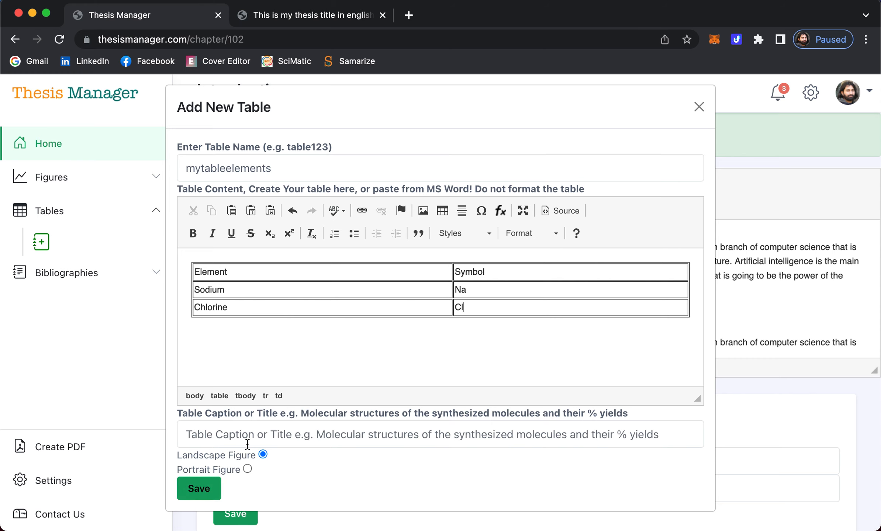
# - Caption the table 'List of elements in the table salt' and save it
pyautogui.click(248, 436)
pyautogui.click(259, 258)
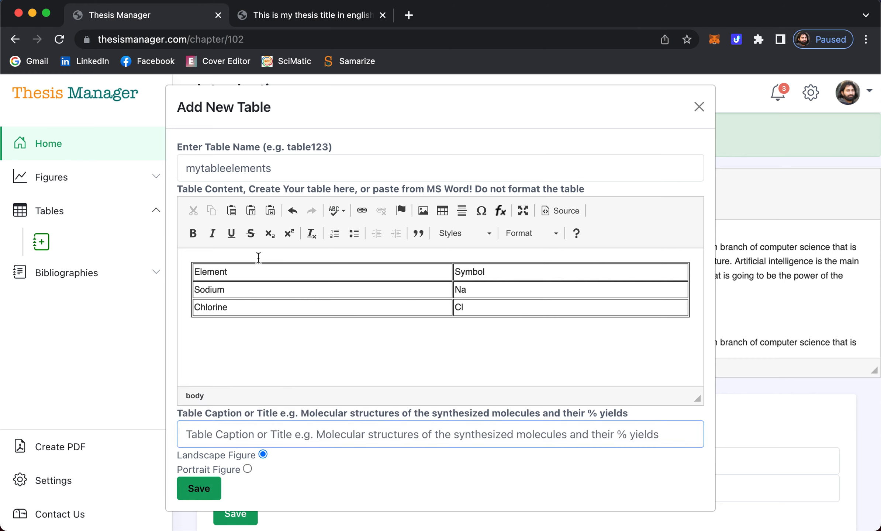
pyautogui.click(306, 425)
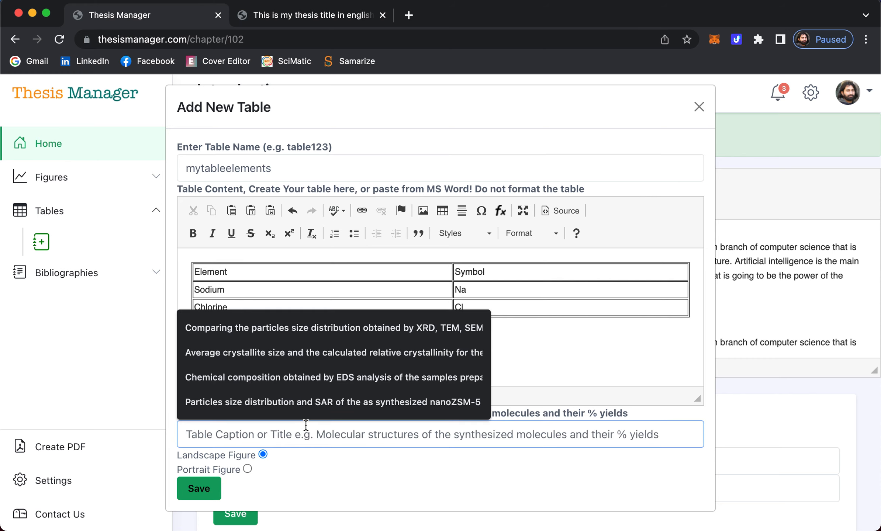
pyautogui.write('List of element')
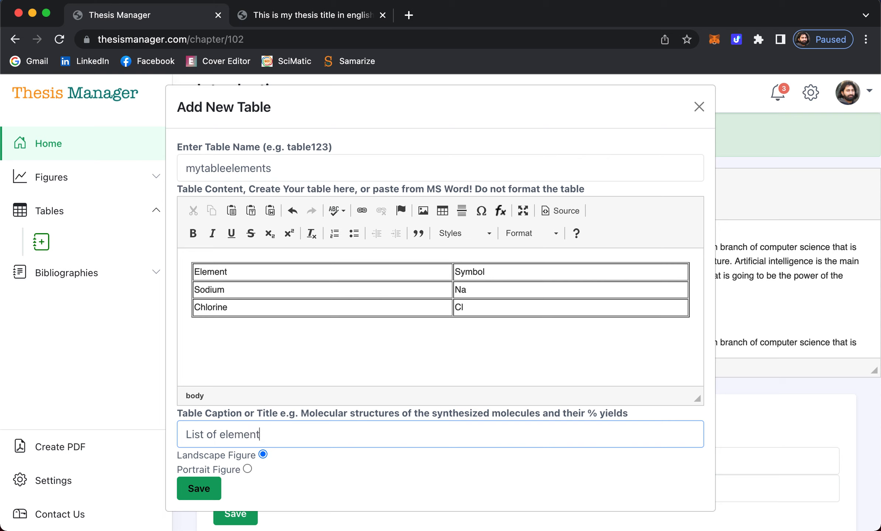
pyautogui.write('s in the table ')
pyautogui.write('s')
pyautogui.press('BackSpace')
pyautogui.write('table salt')
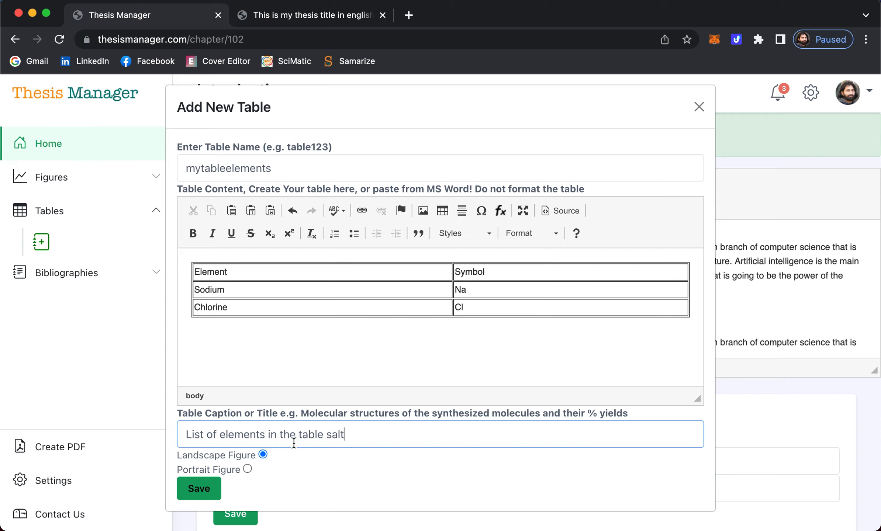
pyautogui.click(197, 495)
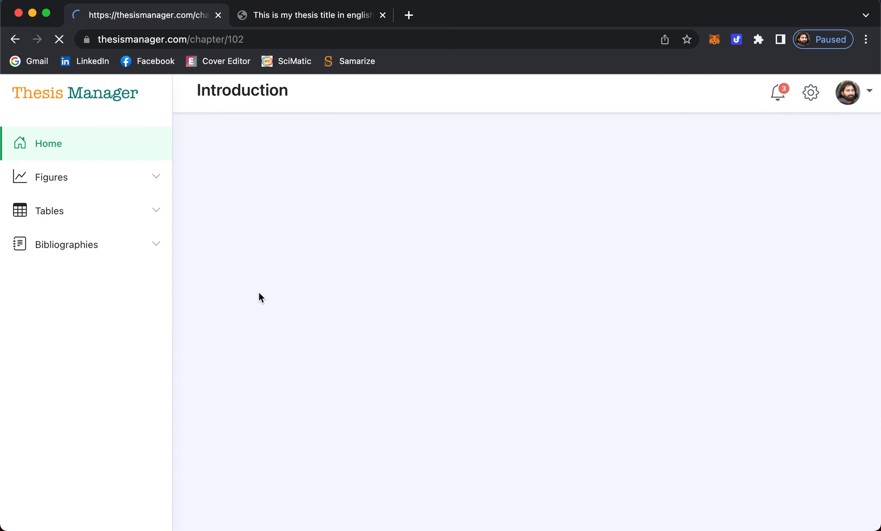
pyautogui.click(57, 219)
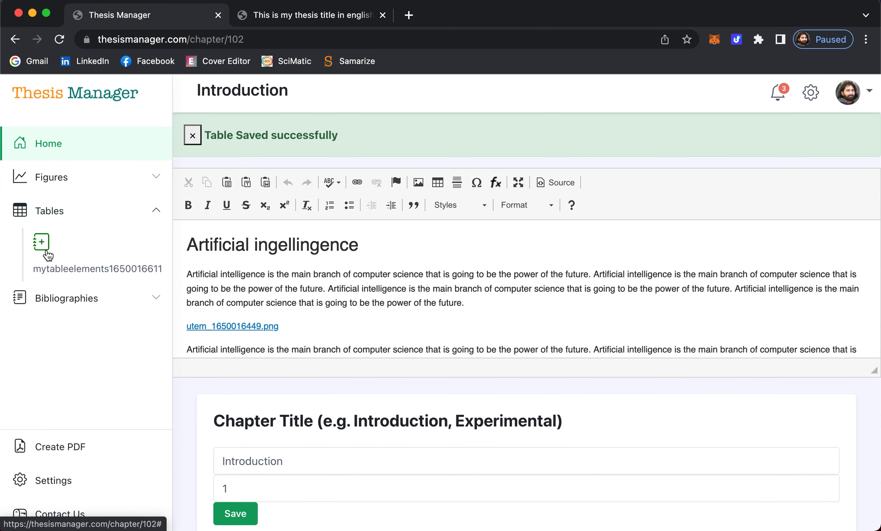
pyautogui.scroll(-3, 344, 317)
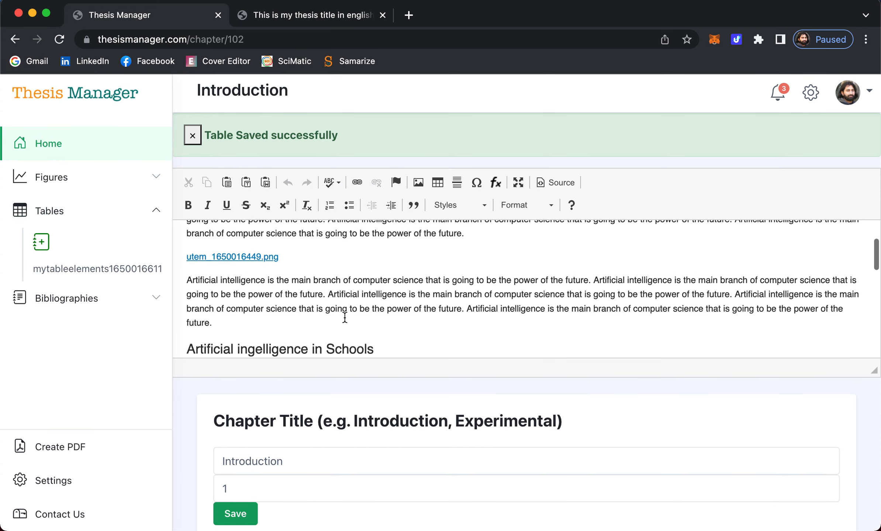
pyautogui.click(252, 324)
pyautogui.press('Return')
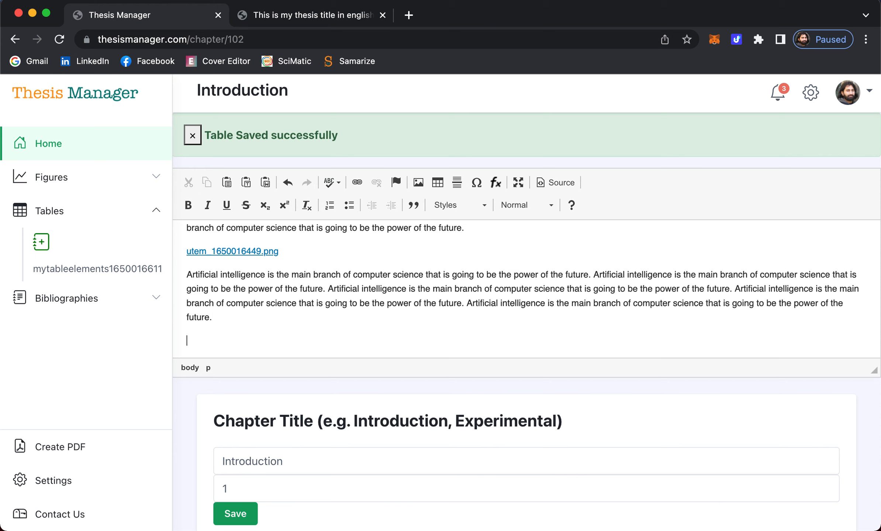
pyautogui.scroll(-2, 261, 289)
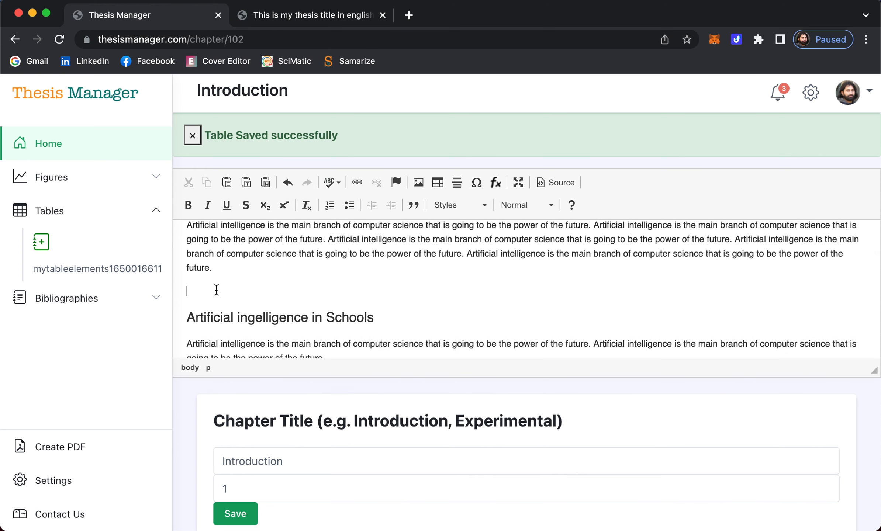
pyautogui.moveTo(72, 272); pyautogui.dragTo(222, 291)
pyautogui.scroll(-3, 334, 266)
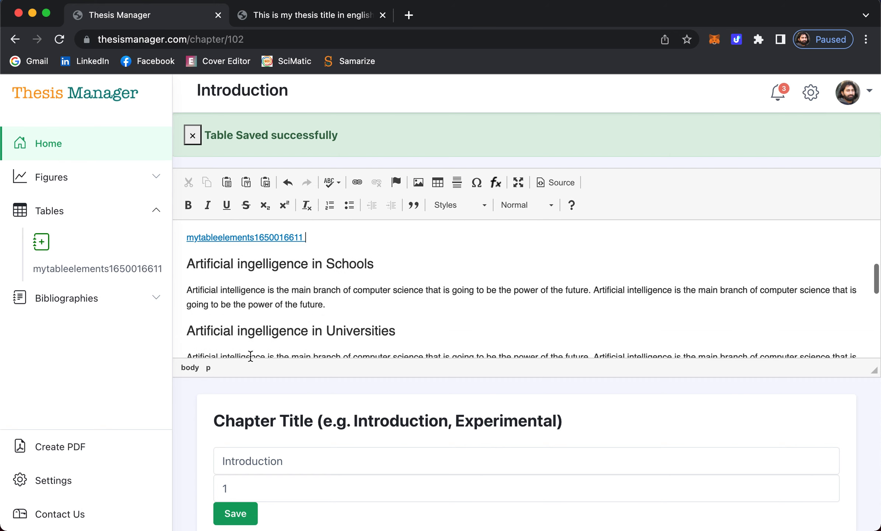
# - Save the Introduction chapter and reload the thesis PDF
pyautogui.click(235, 512)
pyautogui.click(288, 16)
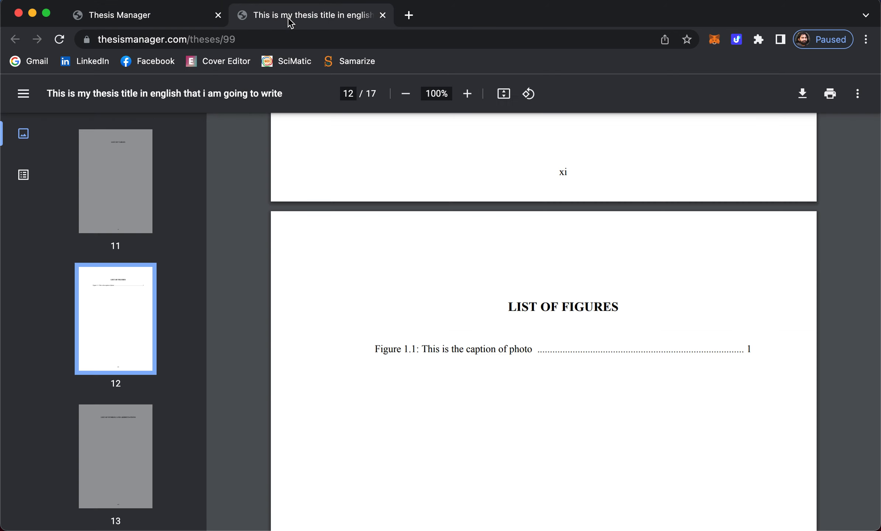
pyautogui.click(60, 40)
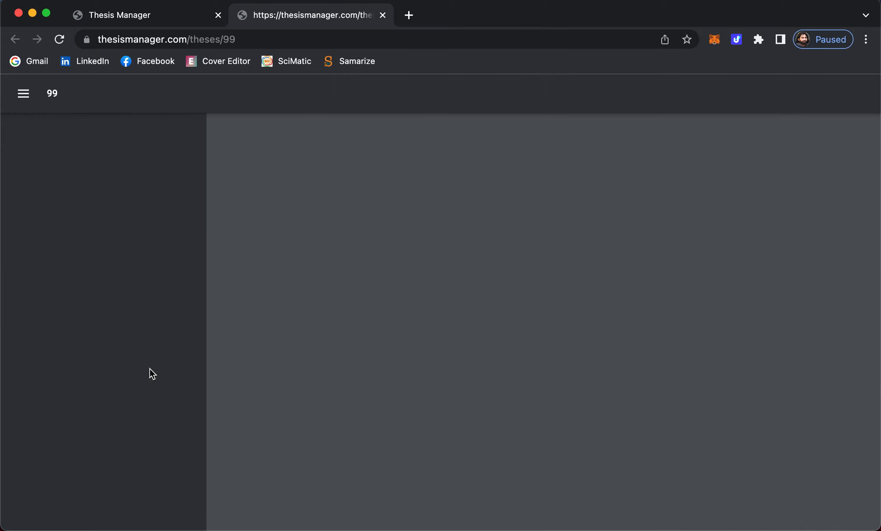
# - Check Table 1.1, 'List of elements in the table salt', on page 15 of the PDF
pyautogui.scroll(-10, 149, 368)
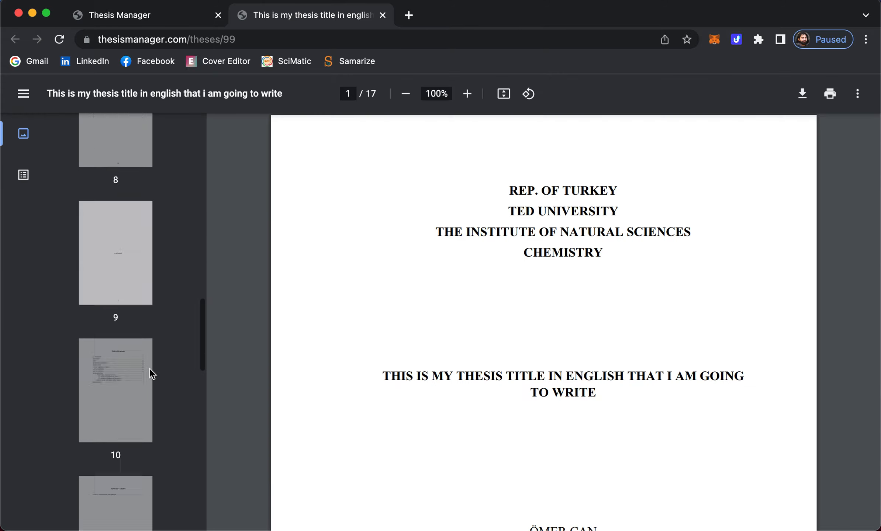
pyautogui.scroll(-5, 149, 368)
pyautogui.scroll(2, 150, 373)
pyautogui.scroll(-5, 150, 373)
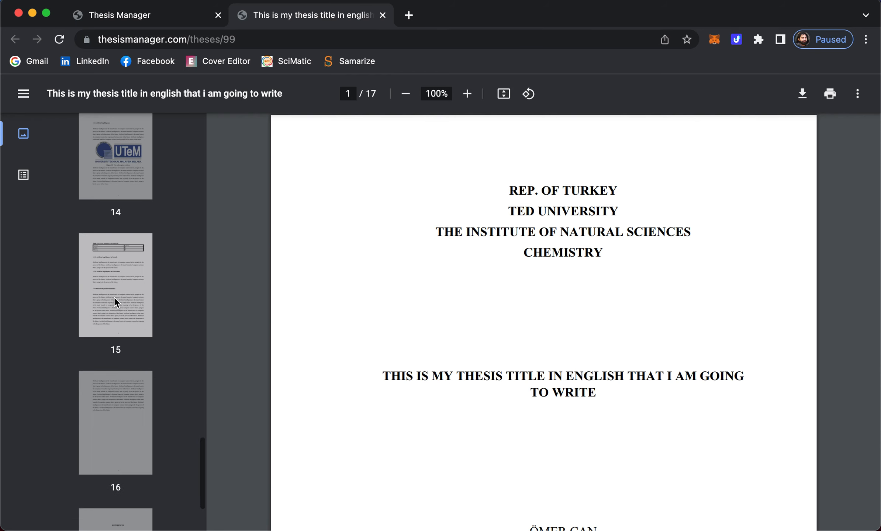
pyautogui.click(115, 301)
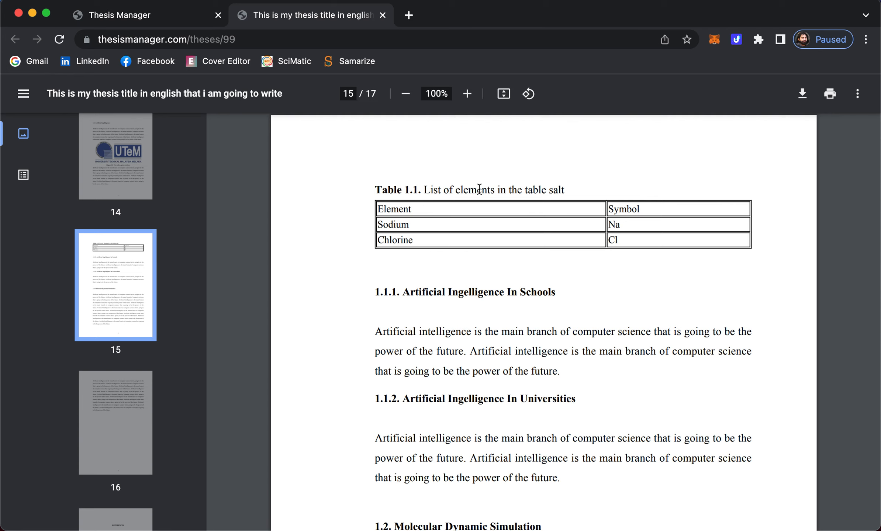
pyautogui.moveTo(405, 190); pyautogui.dragTo(422, 190)
pyautogui.scroll(10, 120, 254)
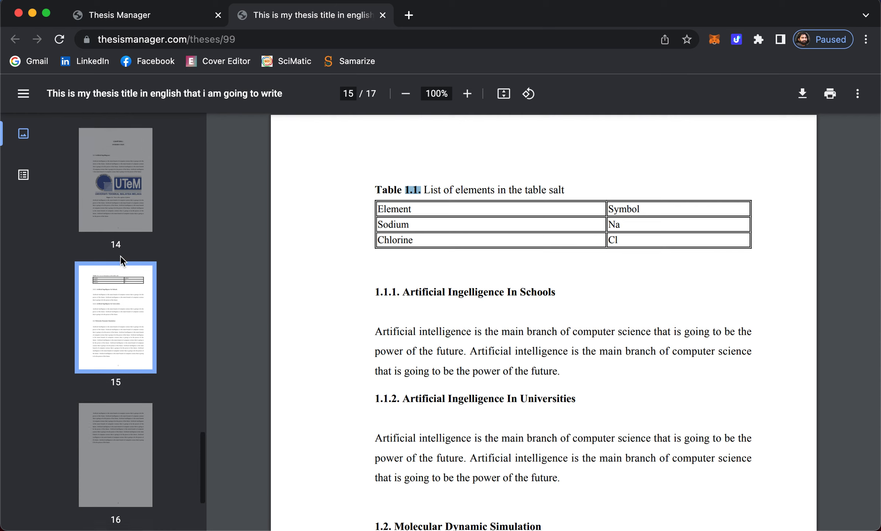
# - Browse the List of Figures, List of Symbols and Abbreviations, and List of Tables pages
pyautogui.click(116, 267)
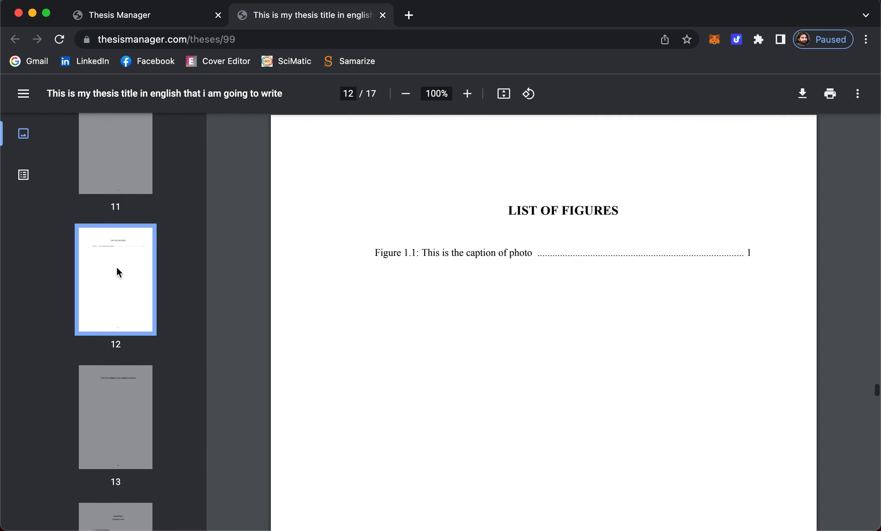
pyautogui.click(121, 380)
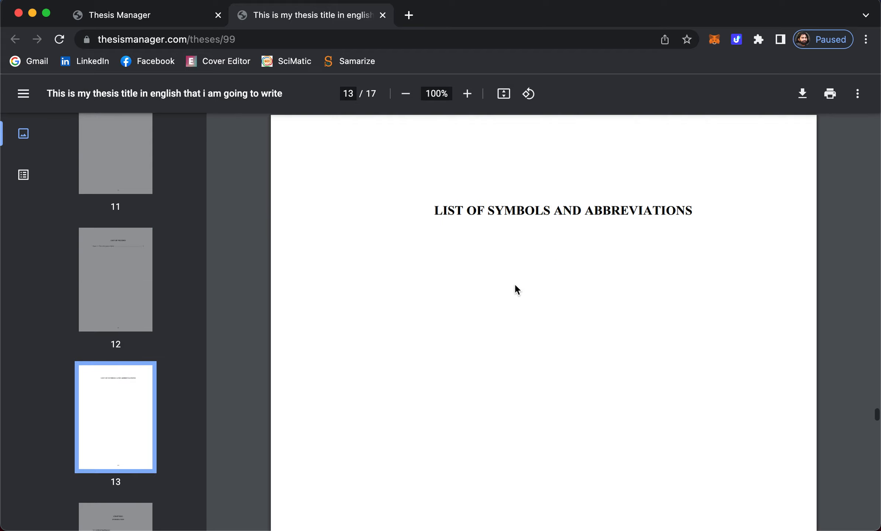
pyautogui.click(132, 294)
pyautogui.click(122, 277)
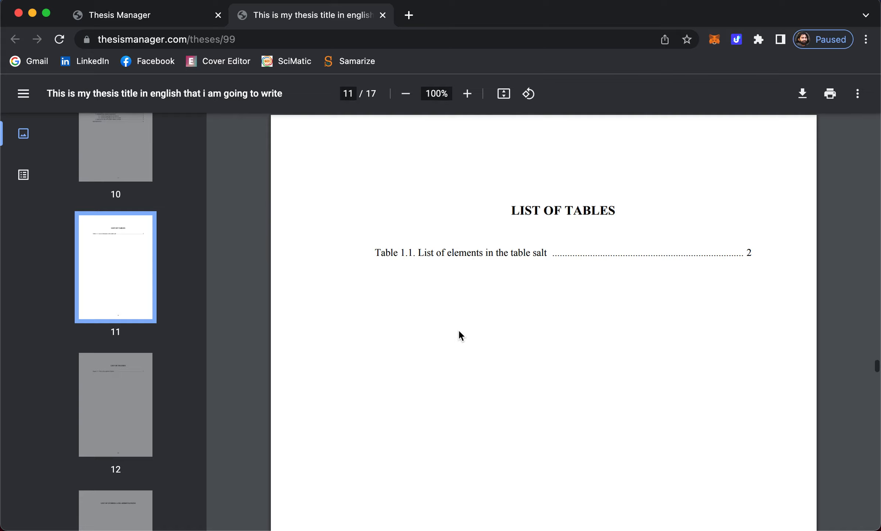
pyautogui.scroll(-15, 457, 329)
pyautogui.scroll(-5, 458, 329)
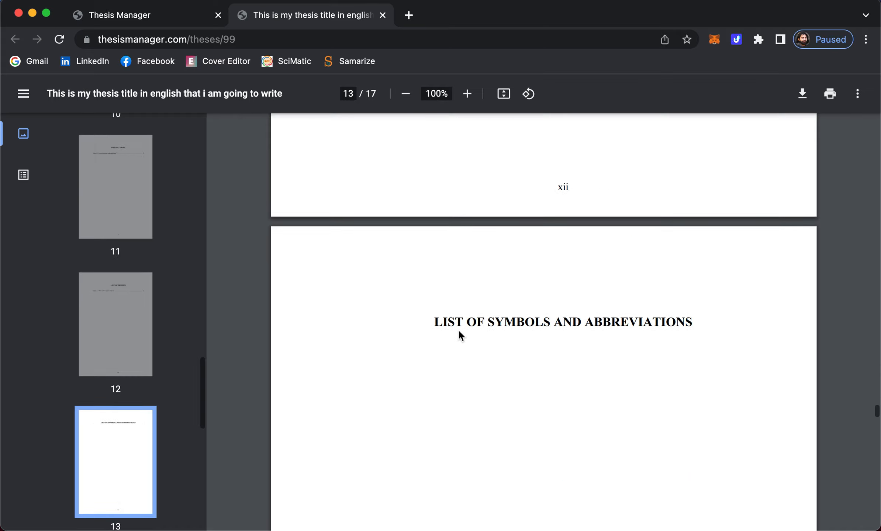
pyautogui.scroll(-8, 121, 329)
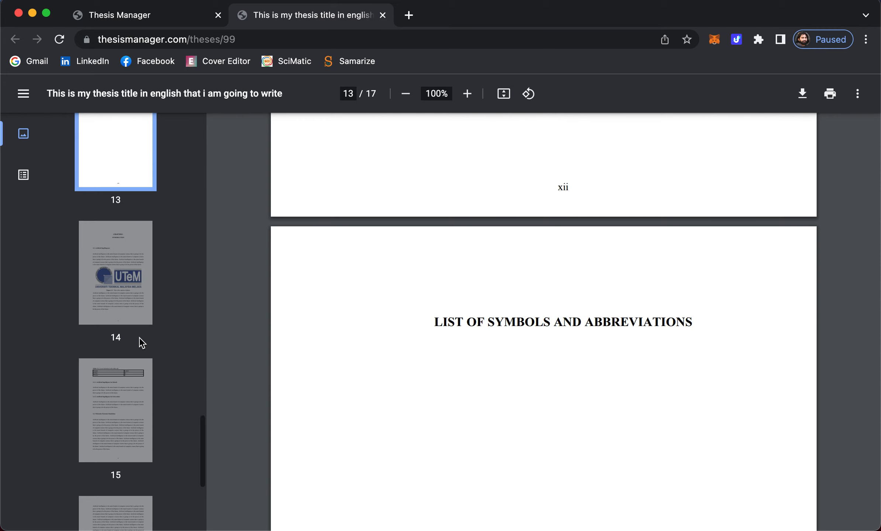
# - Inspect the Table 1.1 caption on page 15, then return to the Introduction chapter editor
pyautogui.click(119, 399)
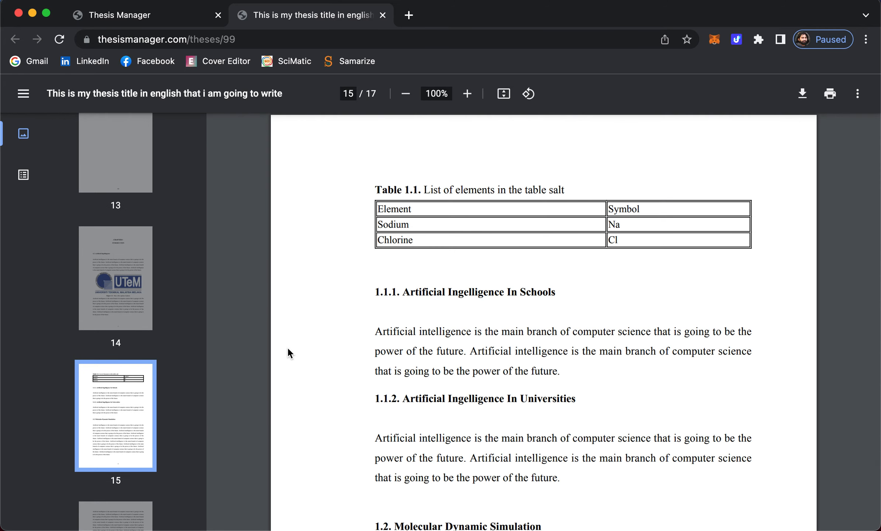
pyautogui.scroll(3, 447, 207)
pyautogui.scroll(1, 448, 213)
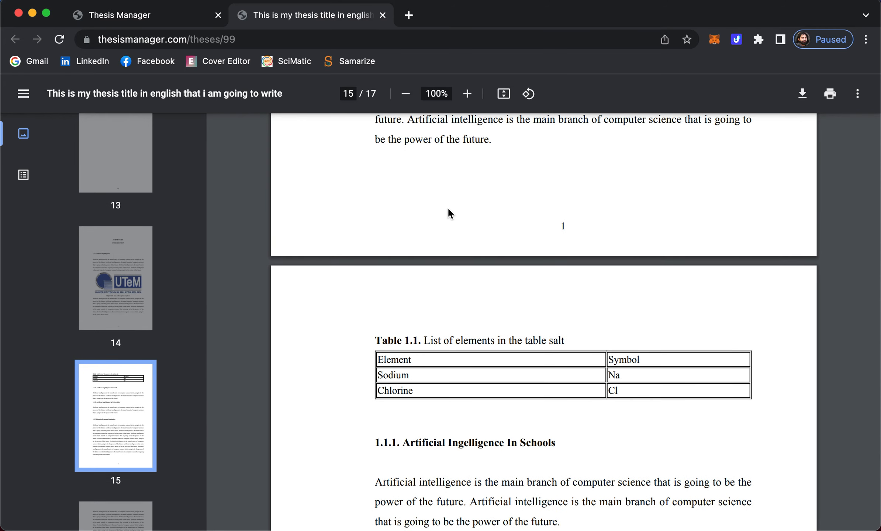
pyautogui.scroll(5, 474, 359)
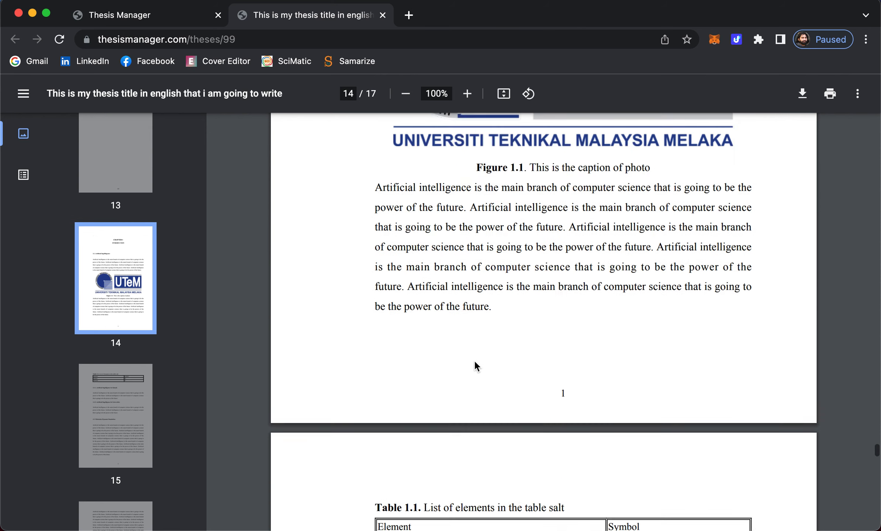
pyautogui.scroll(6, 474, 360)
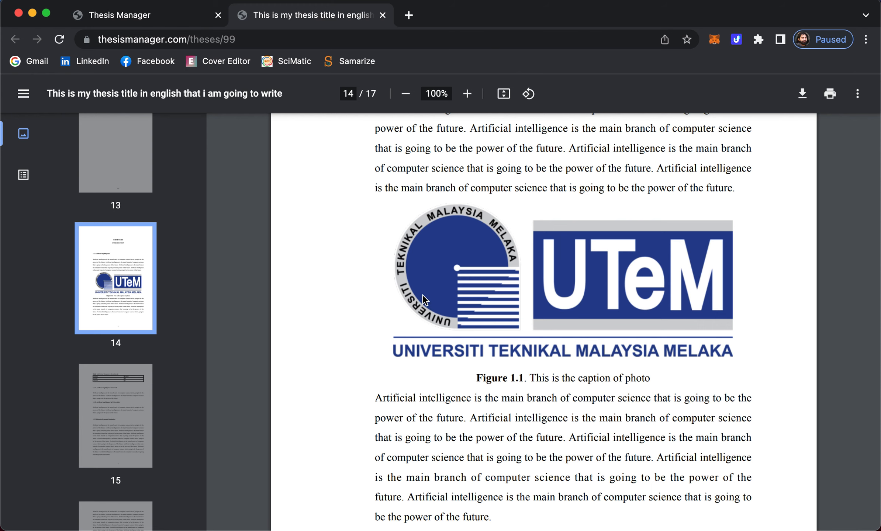
pyautogui.scroll(3, 446, 306)
pyautogui.scroll(-12, 446, 305)
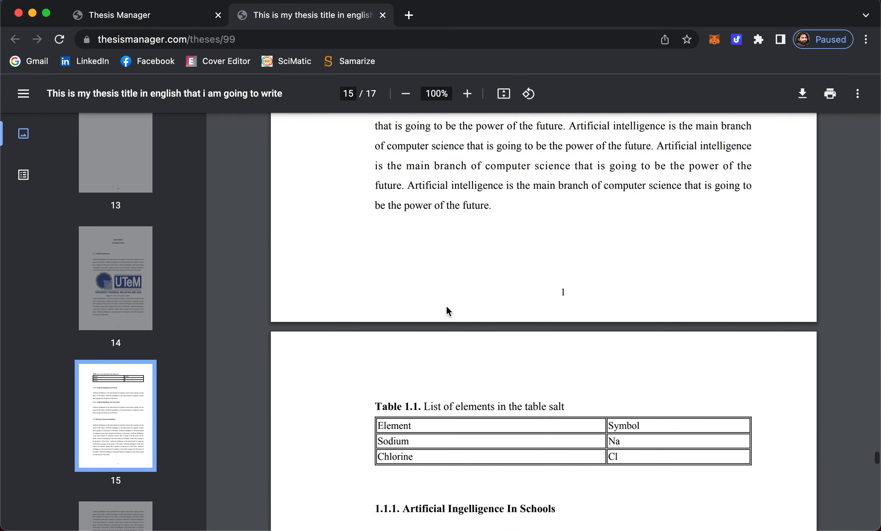
pyautogui.scroll(-3, 445, 305)
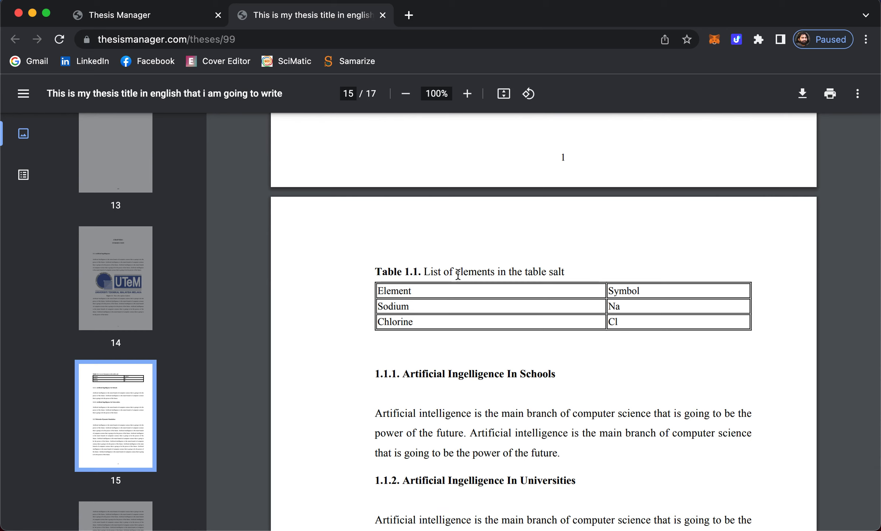
pyautogui.moveTo(386, 272); pyautogui.dragTo(495, 272)
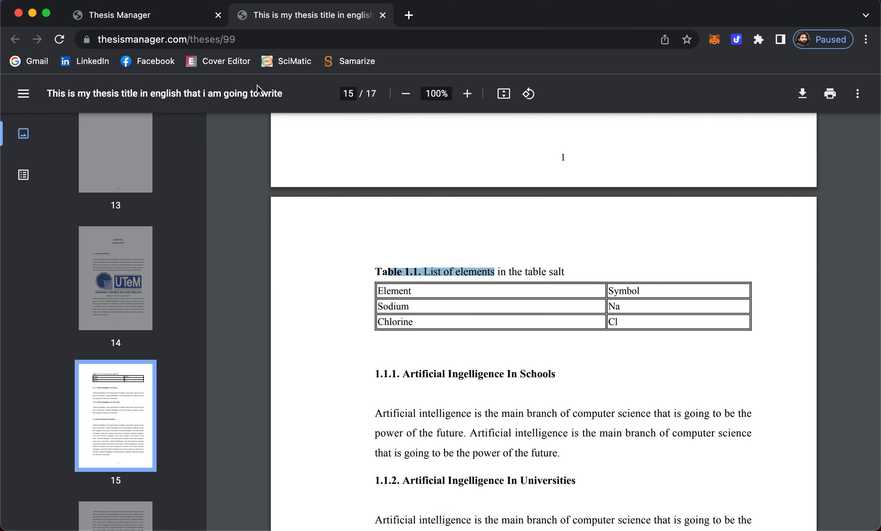
pyautogui.click(142, 22)
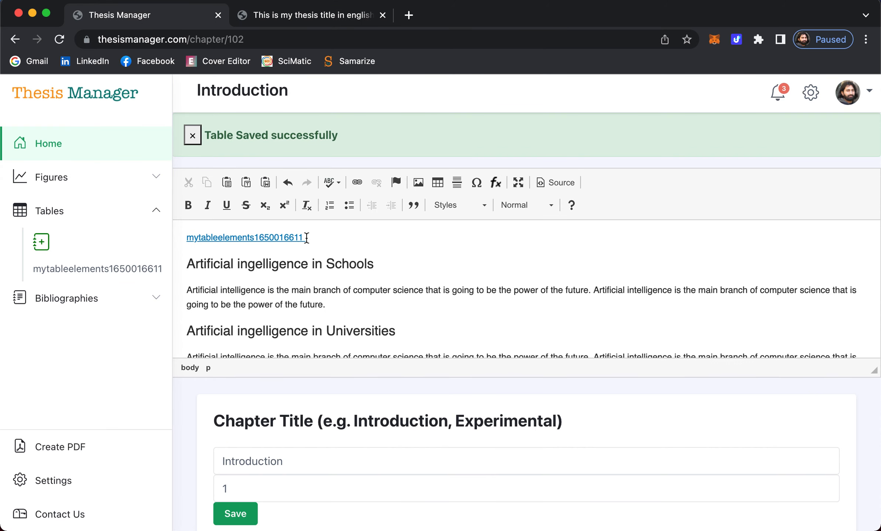
pyautogui.scroll(3, 306, 238)
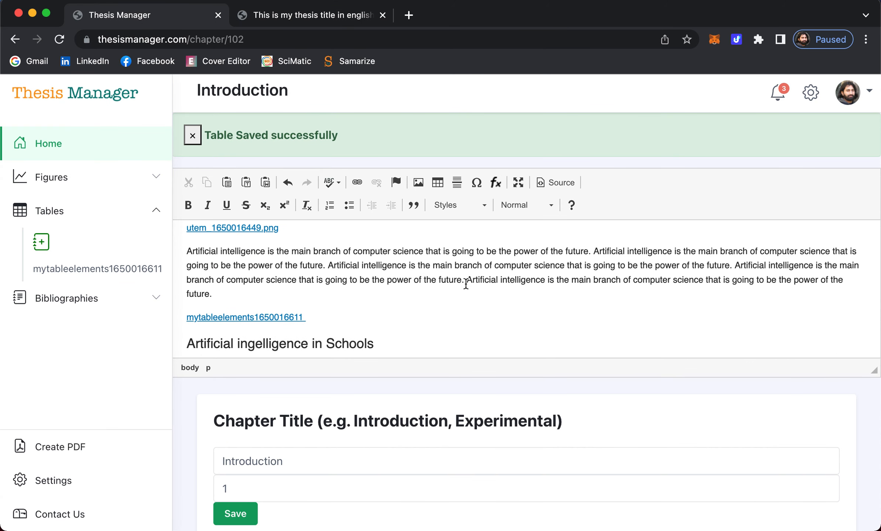
# - Split off the paragraph's last sentence and move the table link into its own paragraph before it
pyautogui.press('Return')
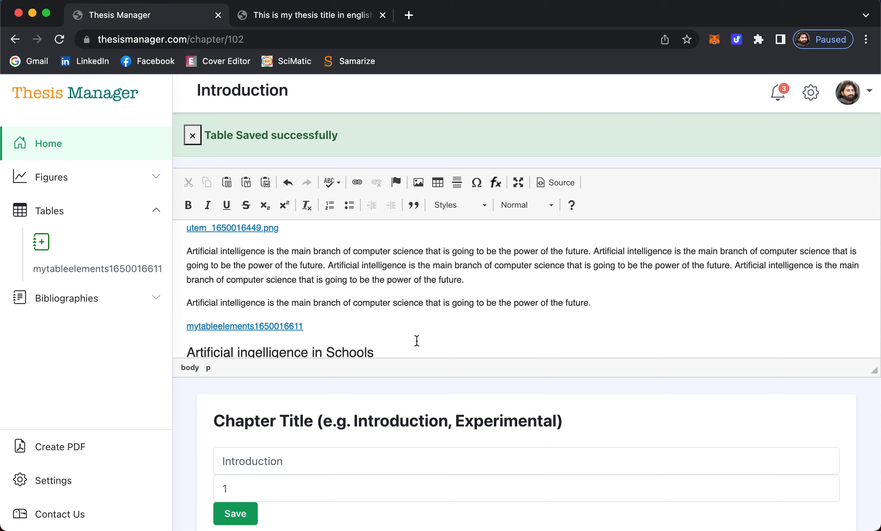
pyautogui.moveTo(322, 328); pyautogui.dragTo(216, 293)
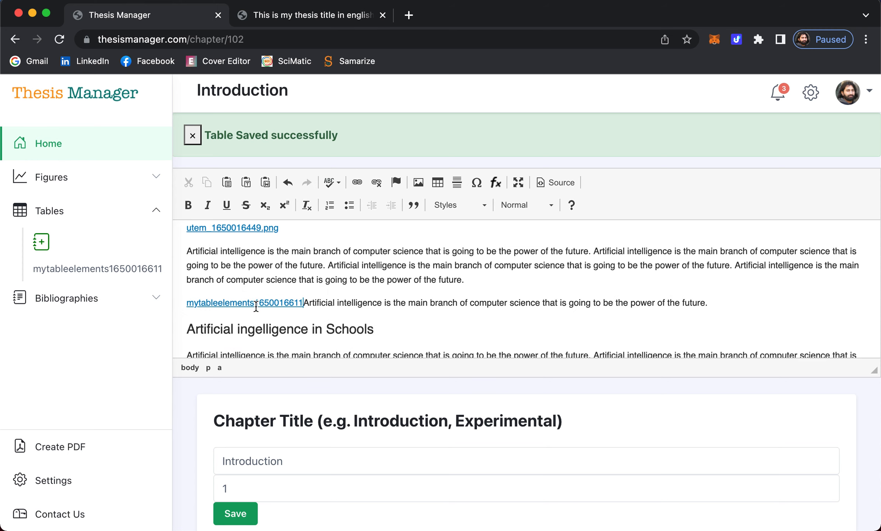
pyautogui.press('Return')
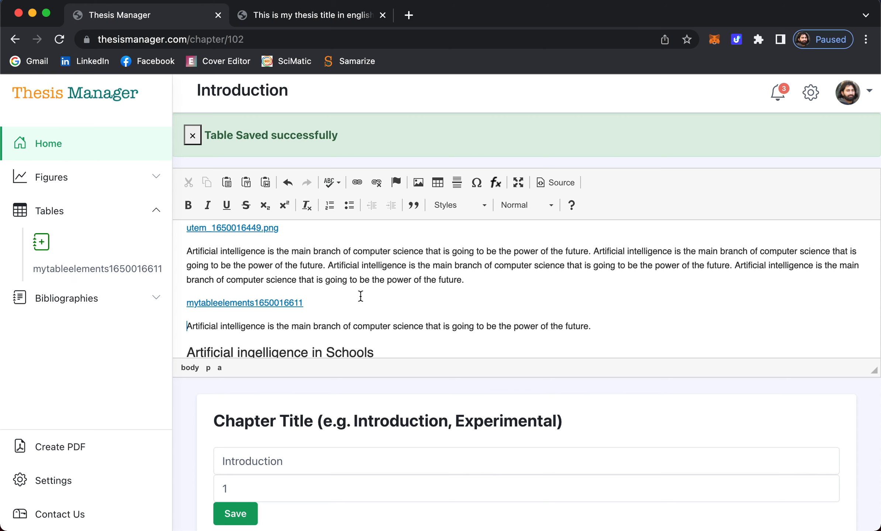
# - Save the chapter and reload the thesis PDF
pyautogui.click(240, 513)
pyautogui.click(315, 15)
pyautogui.click(59, 39)
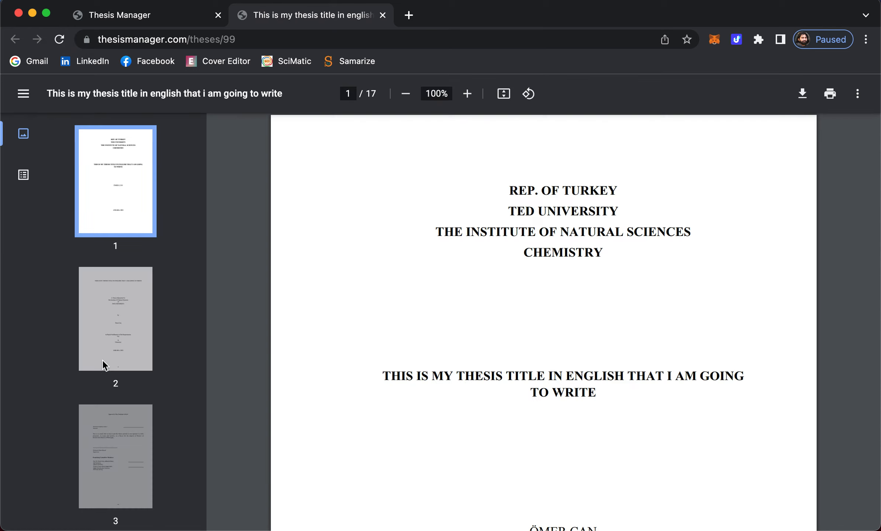
# - Verify on pages 14–16 that Table 1.1 now precedes the moved sentence, then return to the chapter editor
pyautogui.scroll(-15, 102, 360)
pyautogui.scroll(-10, 101, 360)
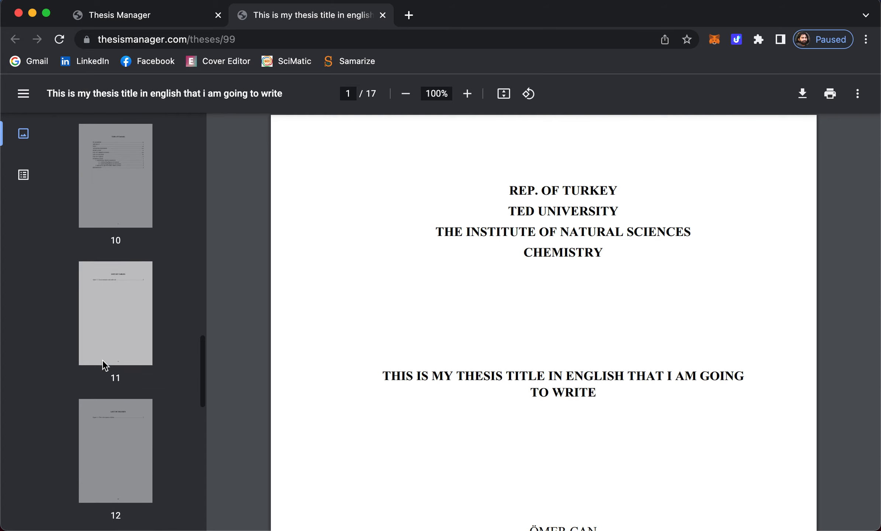
pyautogui.scroll(-1, 106, 265)
pyautogui.click(118, 353)
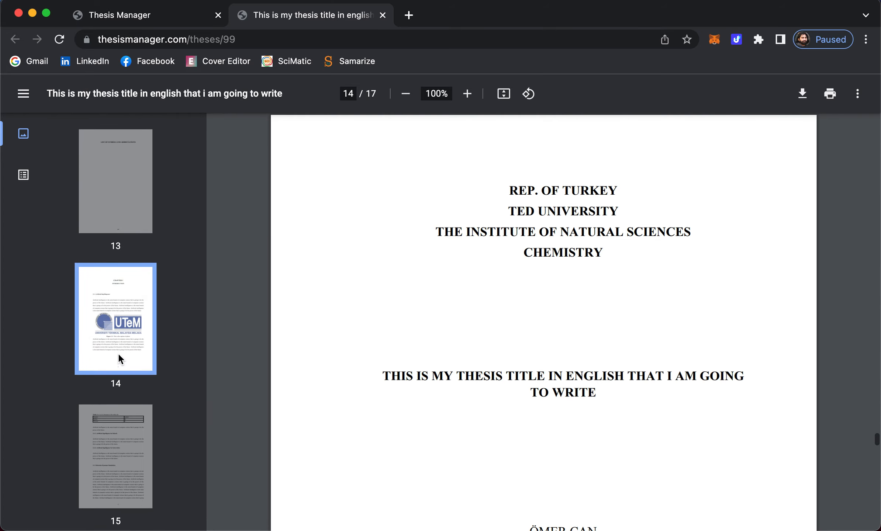
pyautogui.click(118, 411)
pyautogui.scroll(7, 474, 238)
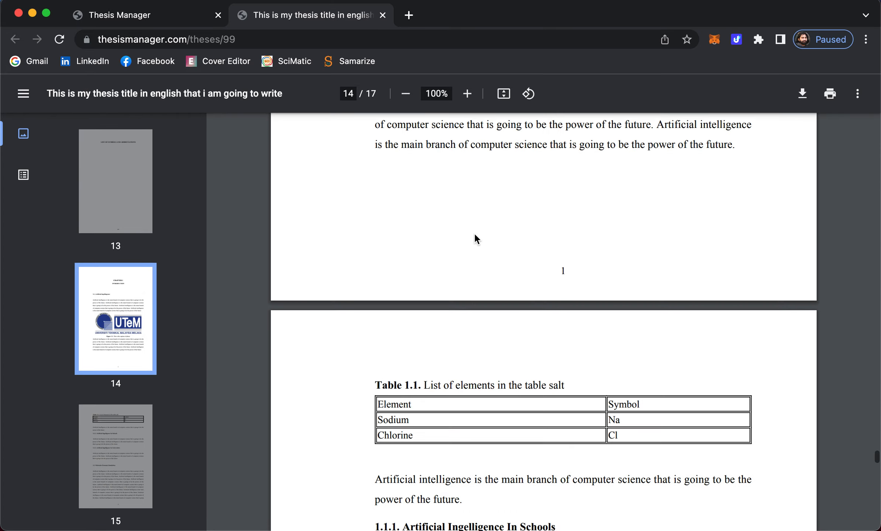
pyautogui.scroll(-3, 468, 317)
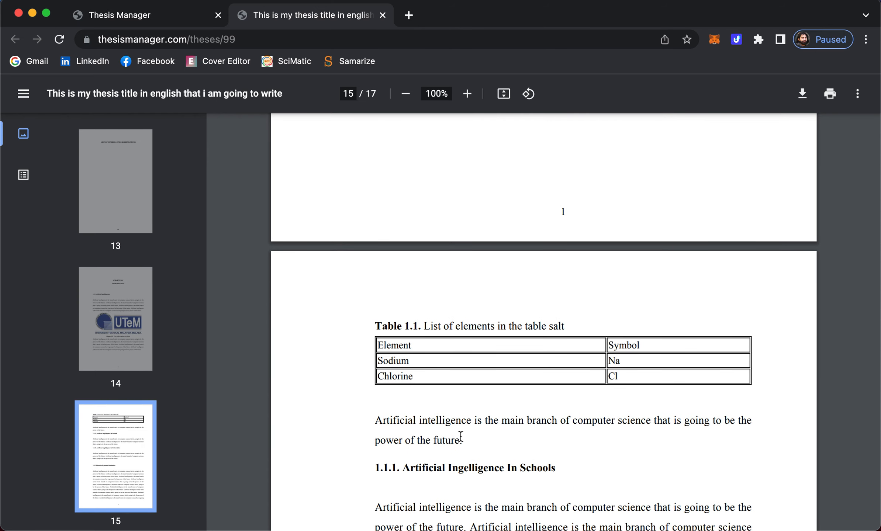
pyautogui.scroll(-5, 477, 404)
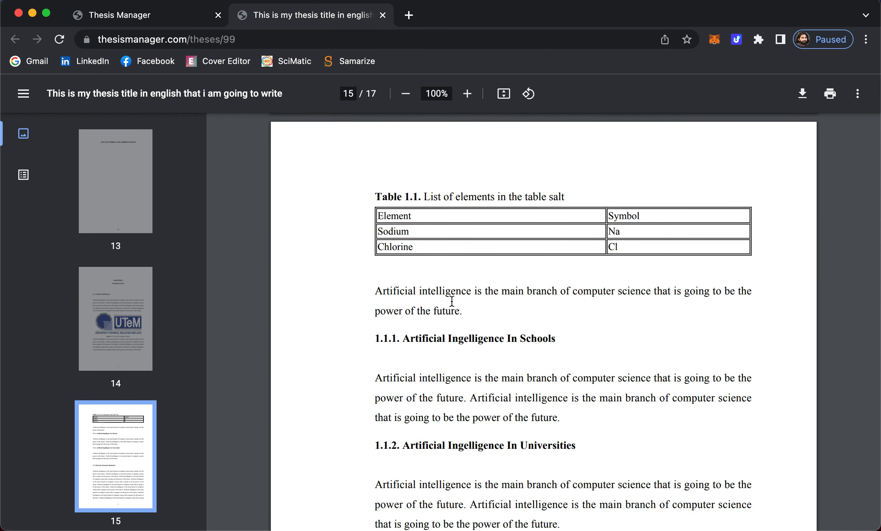
pyautogui.scroll(-20, 462, 299)
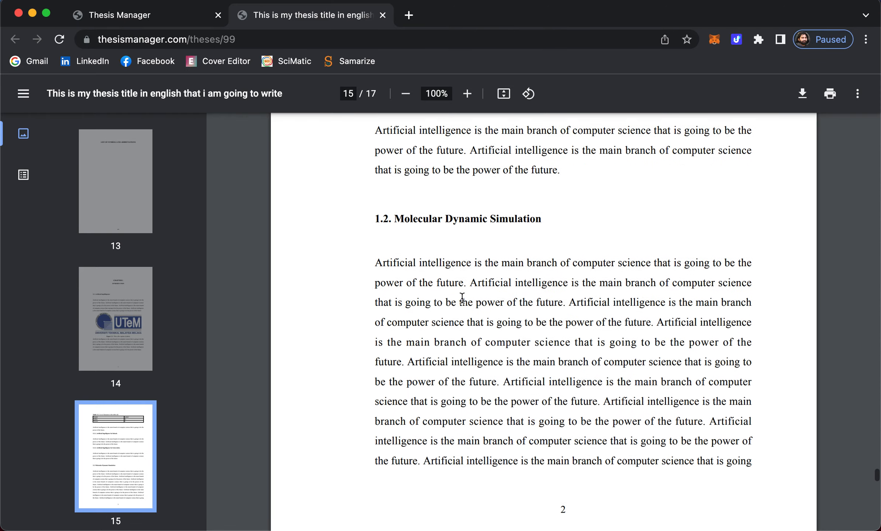
pyautogui.scroll(-10, 461, 297)
pyautogui.scroll(8, 462, 298)
pyautogui.scroll(-5, 462, 297)
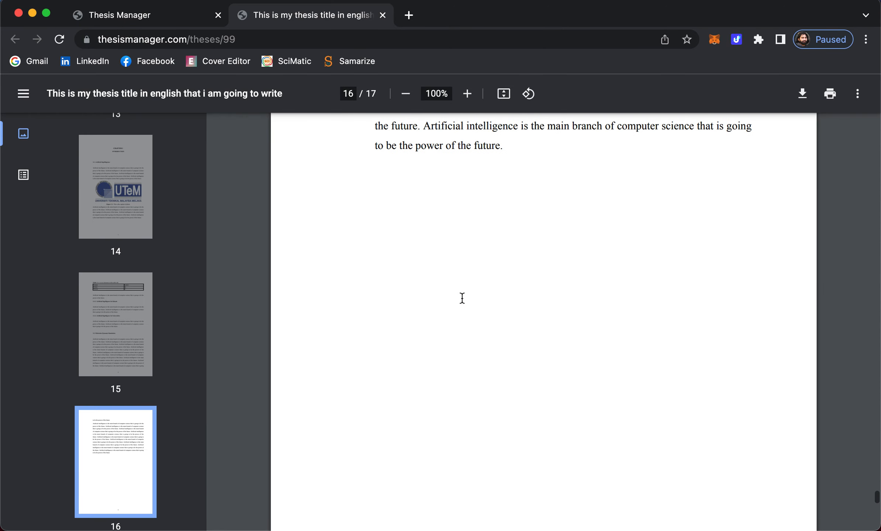
pyautogui.scroll(10, 462, 297)
pyautogui.click(132, 17)
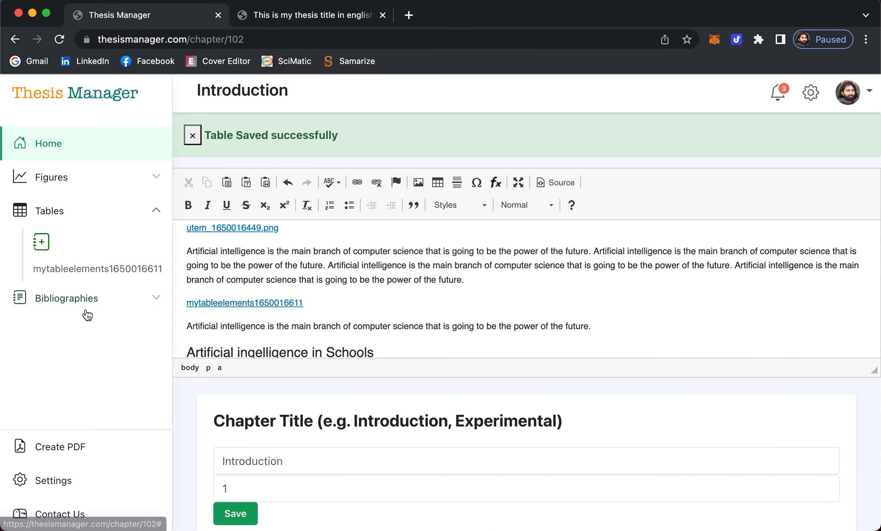
# - Expand the Bibliographies section and bring up the Add Bibliography form for a new reference
pyautogui.click(65, 298)
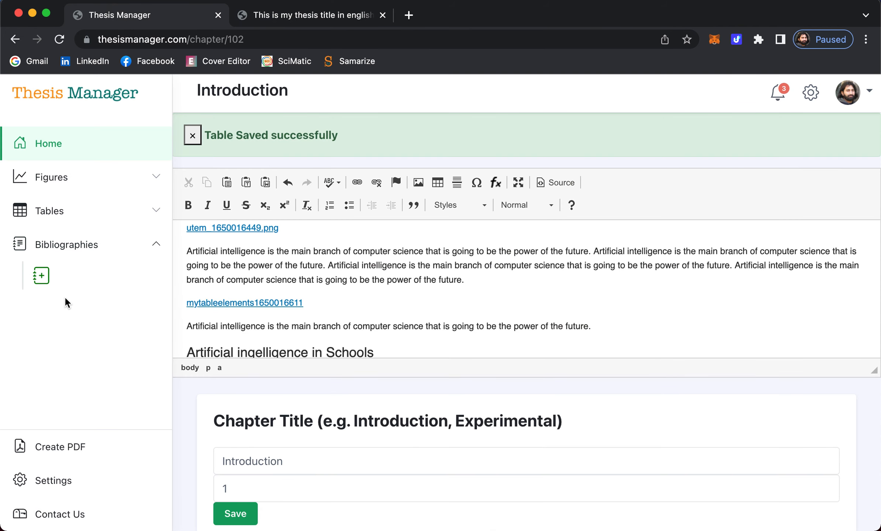
pyautogui.scroll(-6, 340, 285)
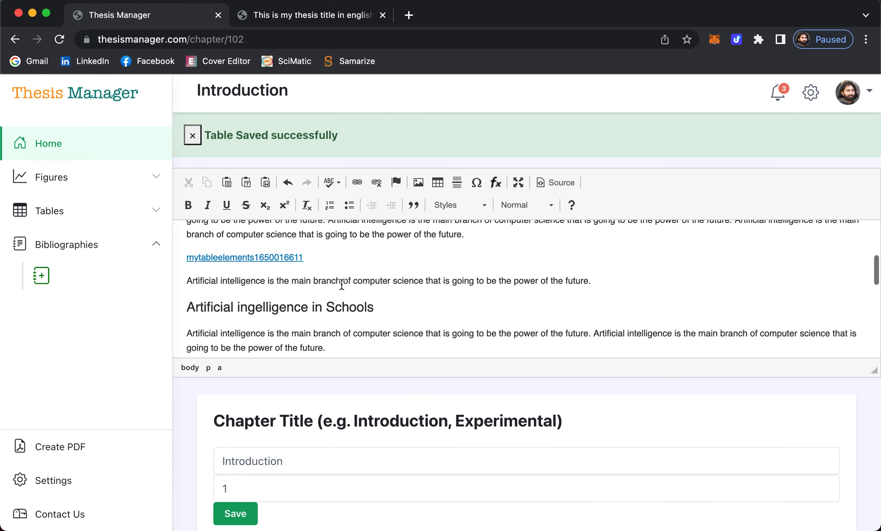
pyautogui.scroll(10, 341, 284)
pyautogui.scroll(2, 336, 283)
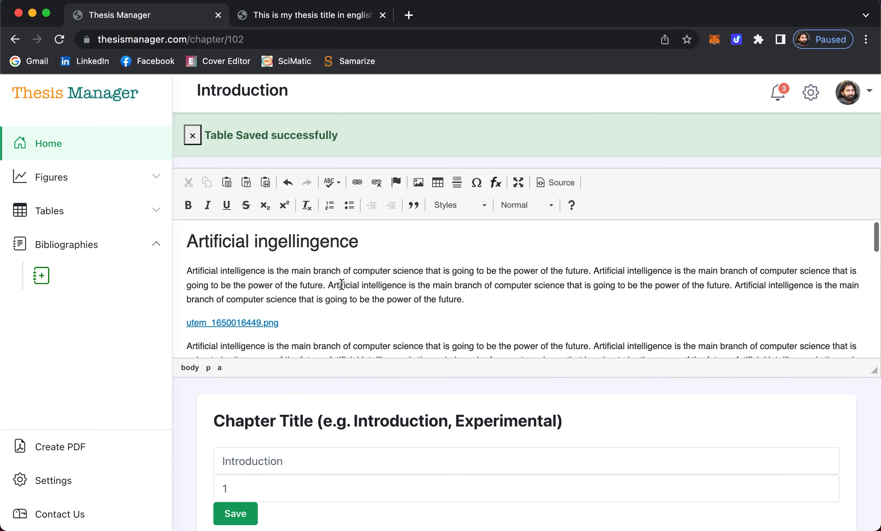
pyautogui.click(42, 277)
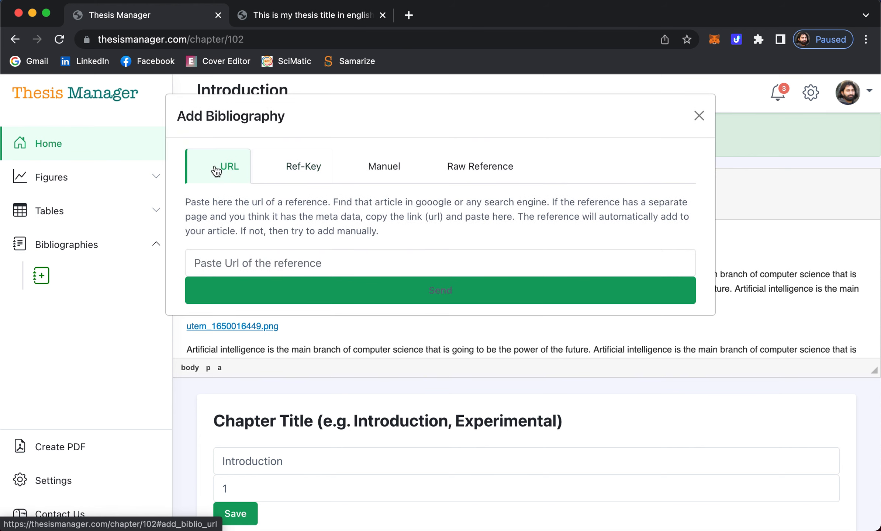
# - Review the Add Bibliography URL, Ref-Key, Manual and Raw Reference tabs, return to URL, and open a new browser tab
pyautogui.click(254, 262)
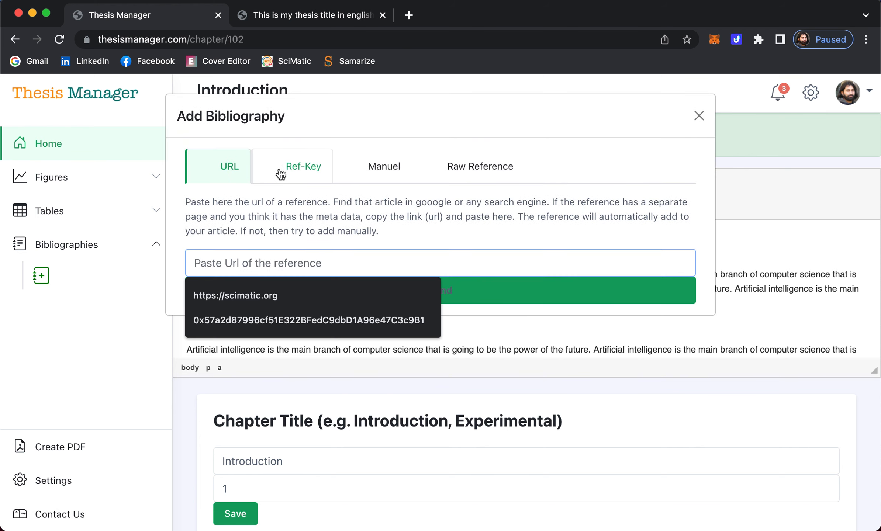
pyautogui.click(306, 171)
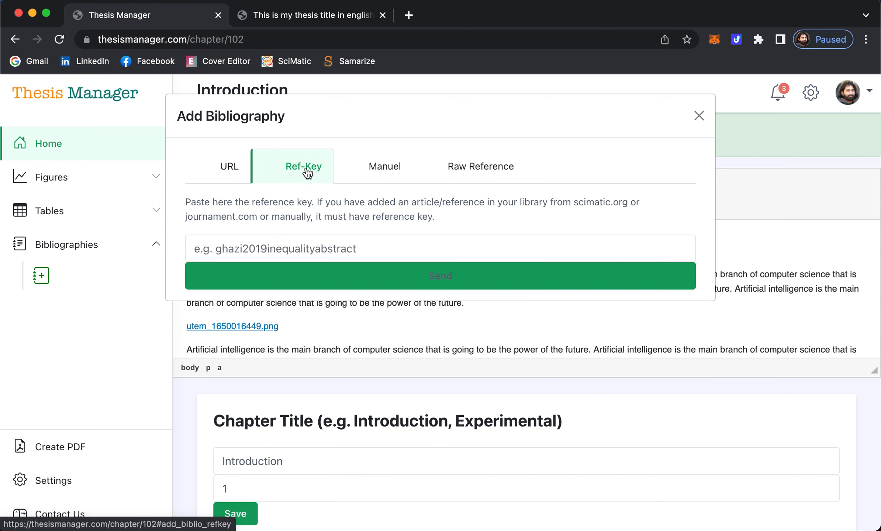
pyautogui.click(387, 166)
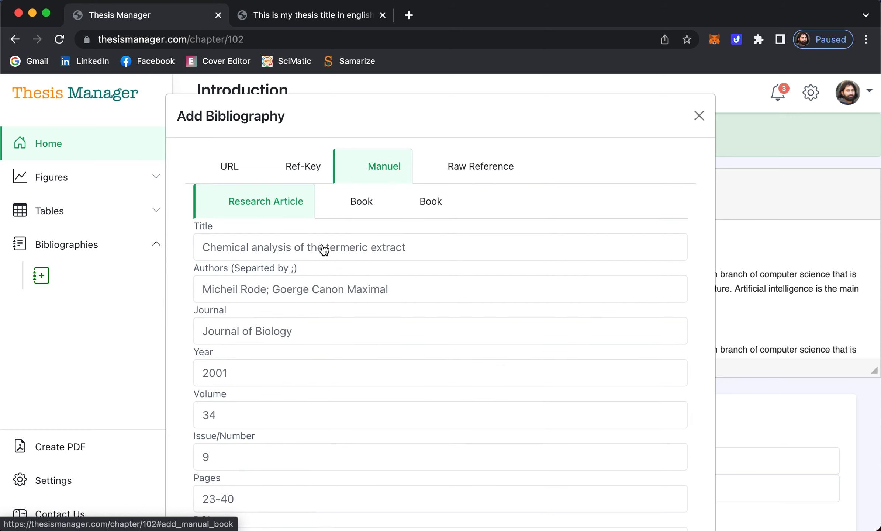
pyautogui.scroll(-3, 295, 295)
pyautogui.scroll(5, 268, 336)
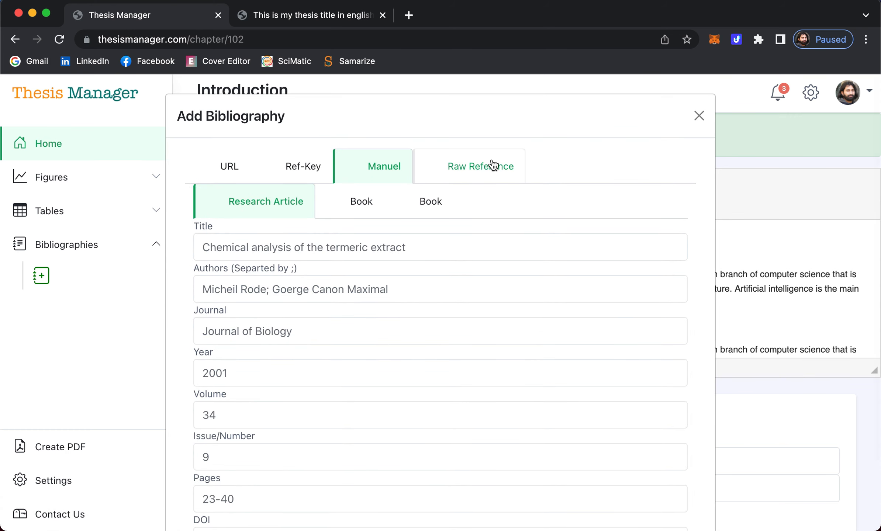
pyautogui.click(490, 166)
pyautogui.click(355, 278)
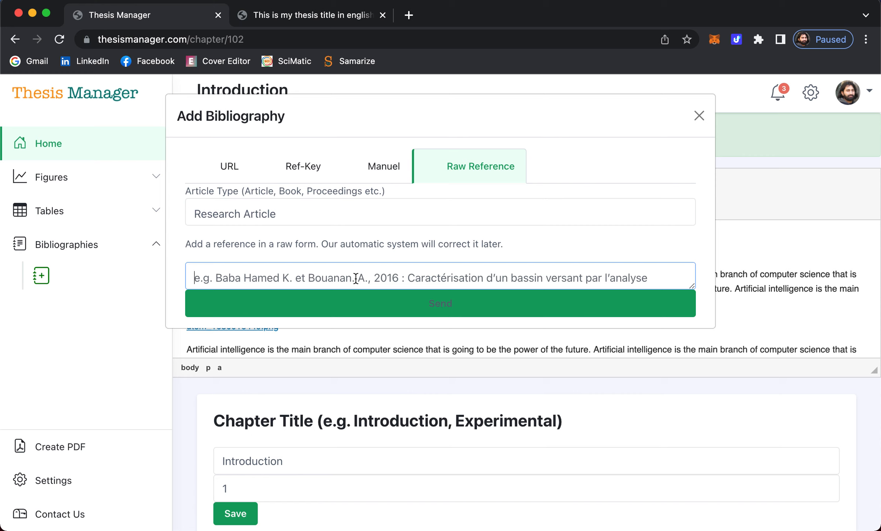
pyautogui.click(234, 167)
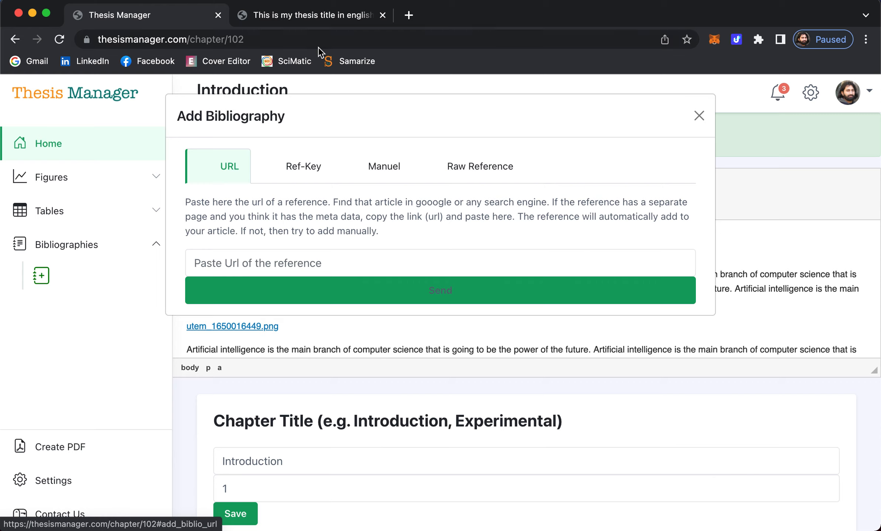
pyautogui.click(409, 15)
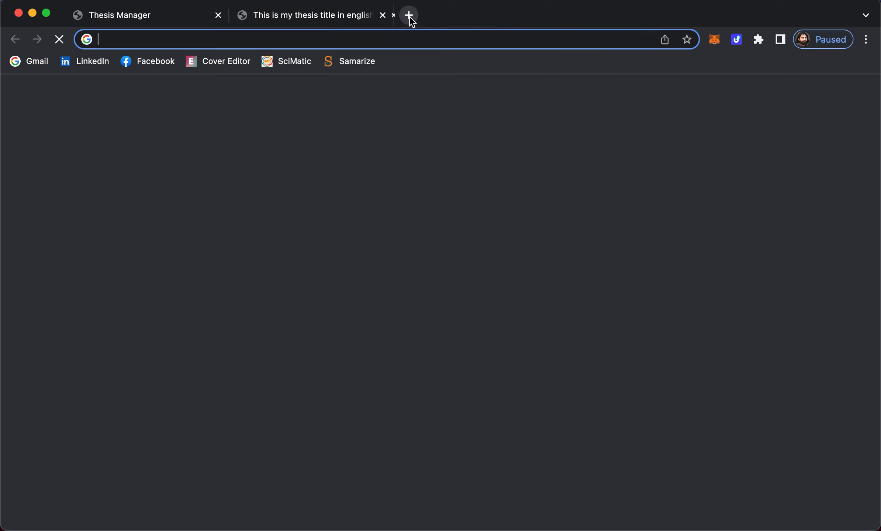
# - Search Google Scholar for 'nanoparticles of gold' and open the gold nanoparticle-conjugates article
pyautogui.write('scholar.google.com')
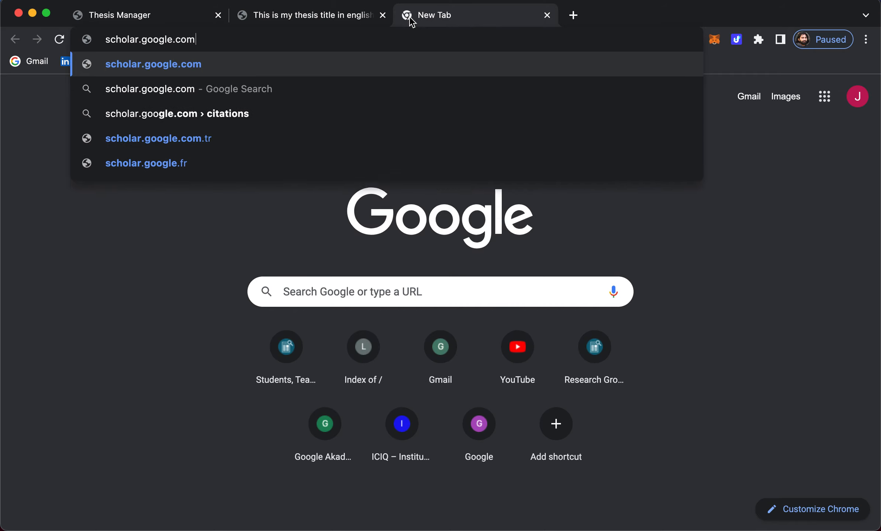
pyautogui.press('Return')
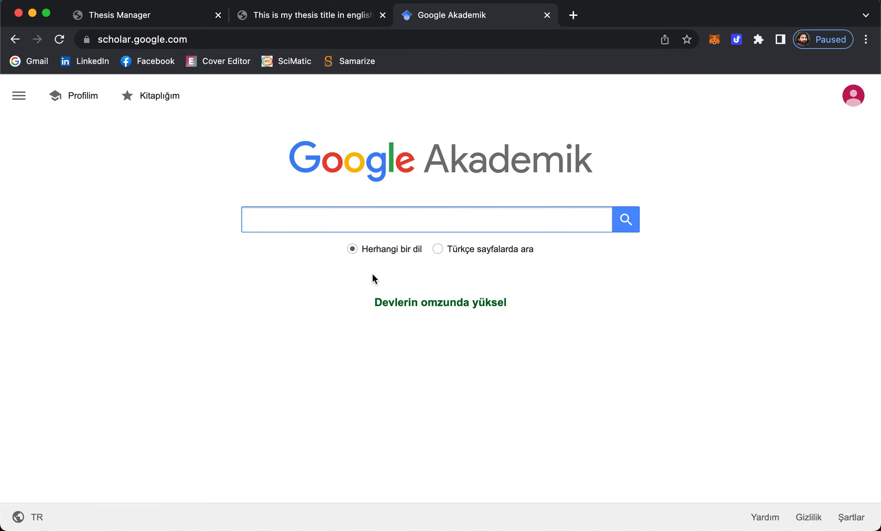
pyautogui.click(336, 219)
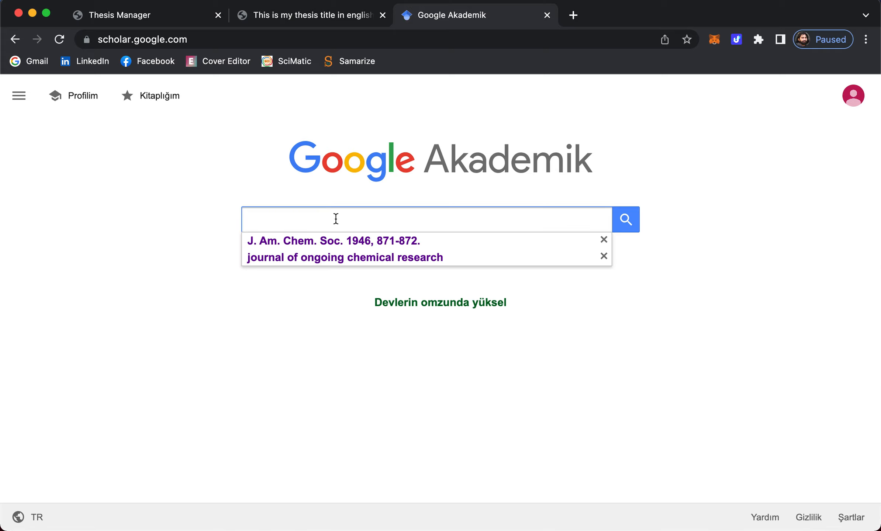
pyautogui.write('nanoparti')
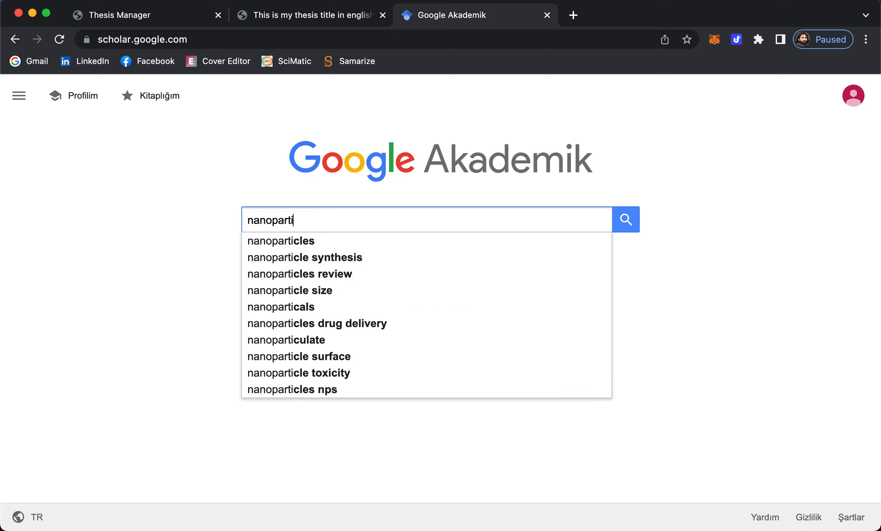
pyautogui.write('cles of gold')
pyautogui.press('Return')
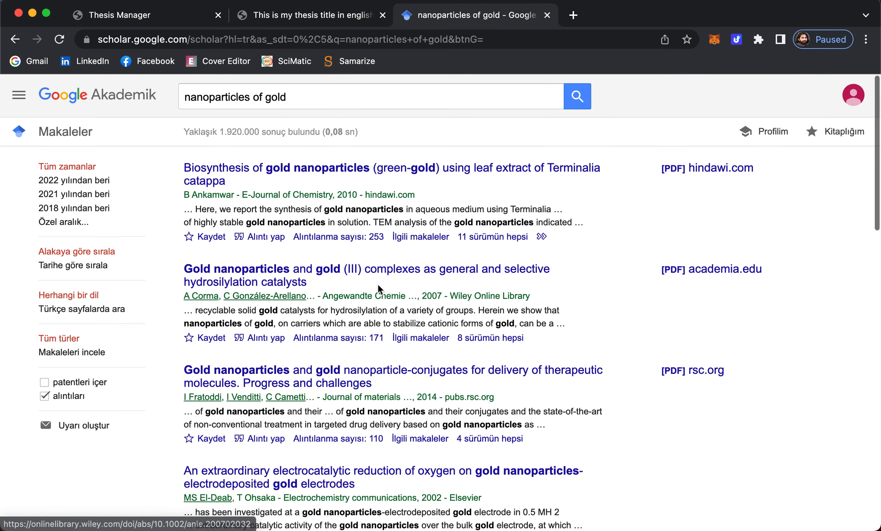
pyautogui.scroll(-5, 377, 284)
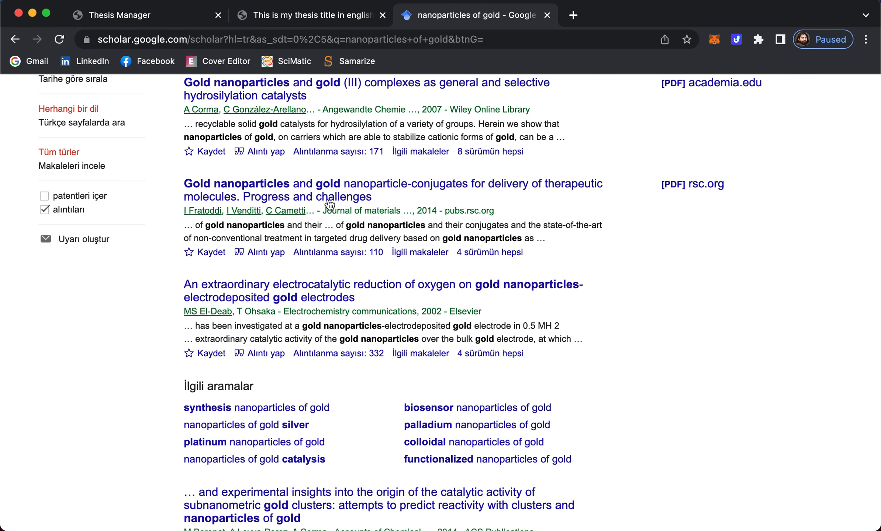
pyautogui.click(270, 186)
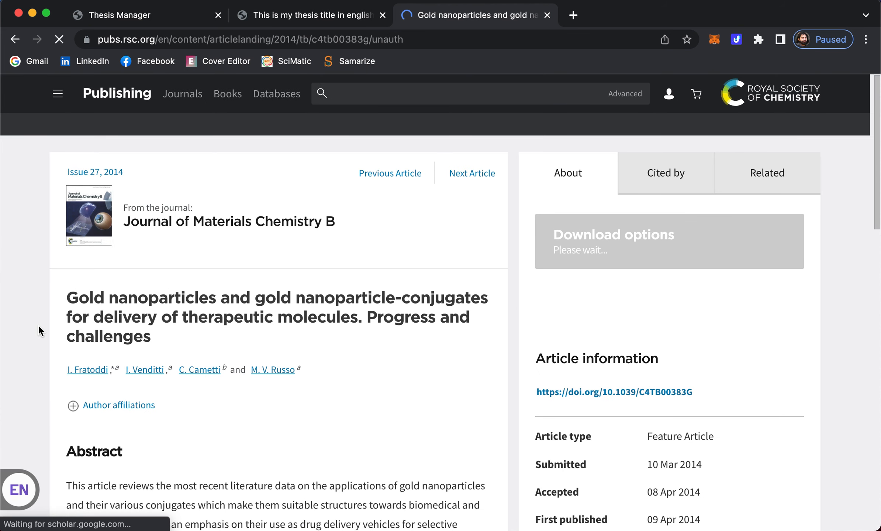
# - Copy the rsc.org article's web address and go back to Thesis Manager
pyautogui.press('super+Tab')
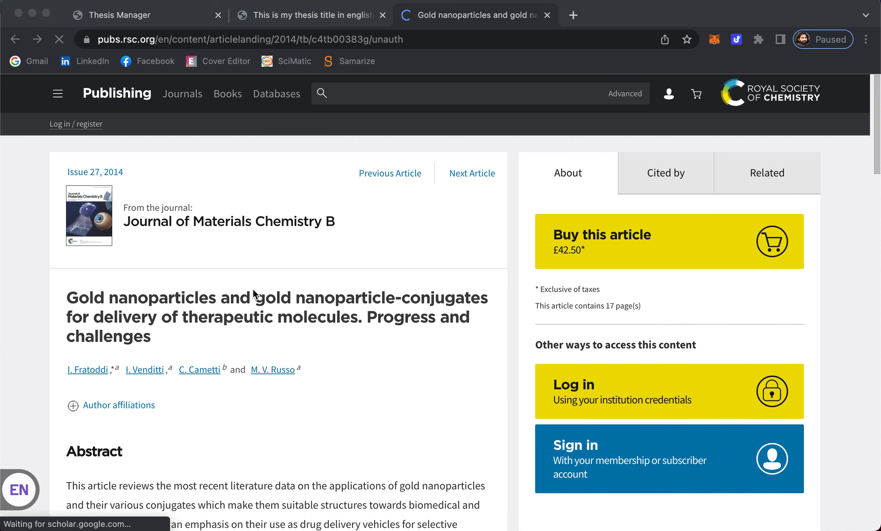
pyautogui.scroll(-4, 253, 290)
pyautogui.scroll(-10, 253, 291)
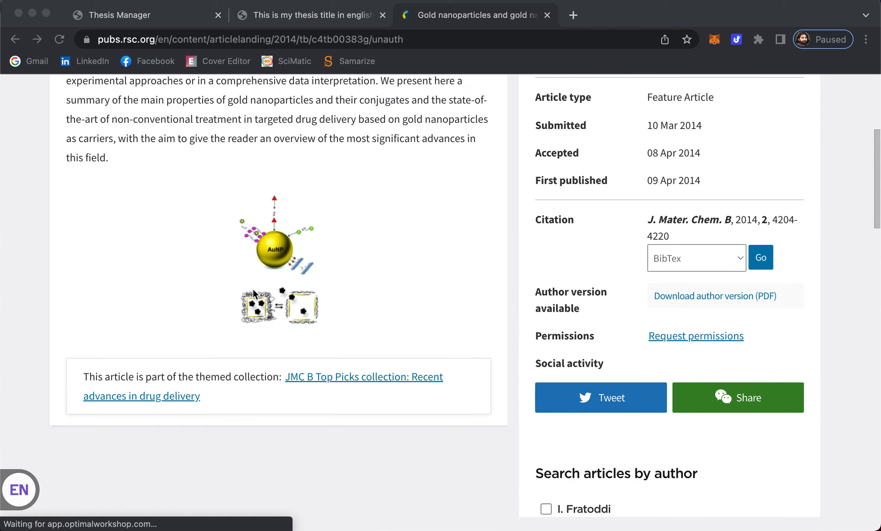
pyautogui.scroll(14, 252, 294)
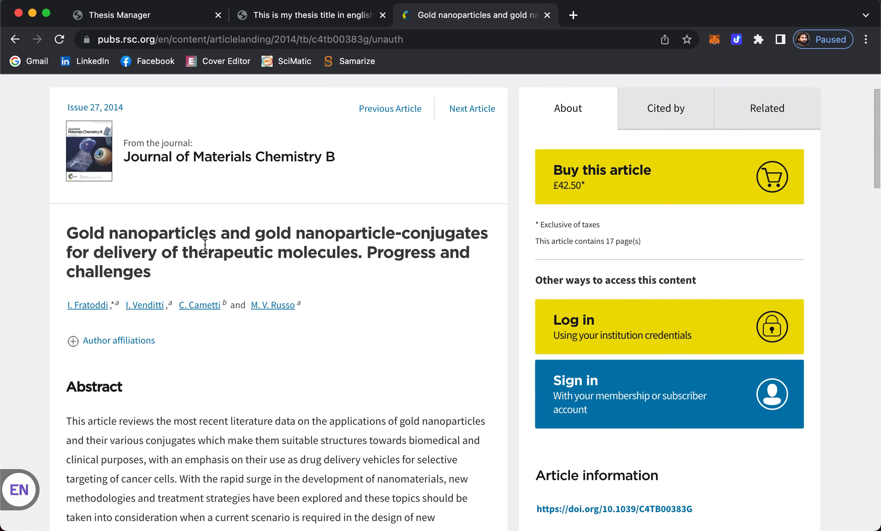
pyautogui.click(259, 40)
pyautogui.press('super+c')
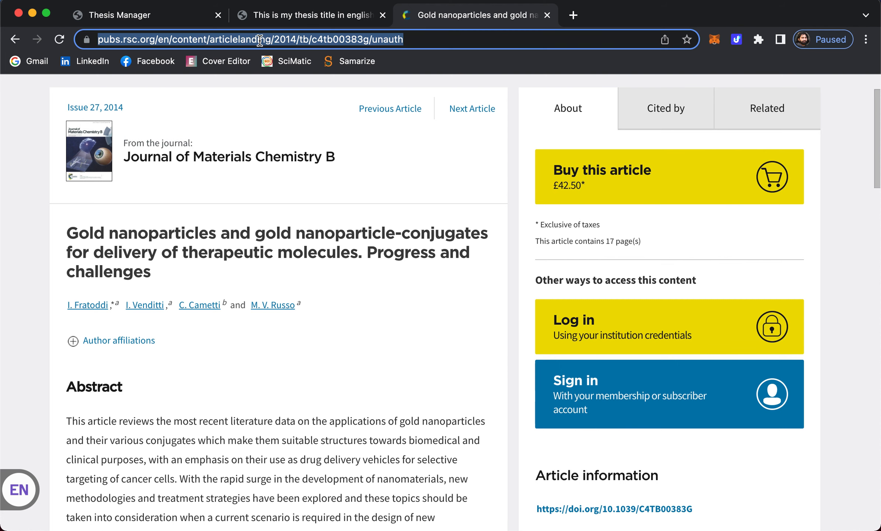
pyautogui.click(134, 16)
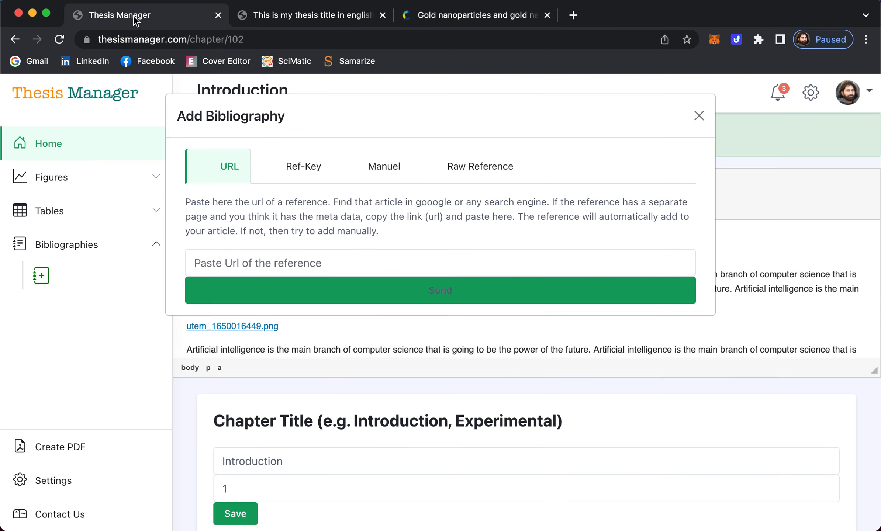
# - Paste the copied pubs.rsc.org article URL into the Add Bibliography URL field and send it
pyautogui.click(231, 268)
pyautogui.press('super+v')
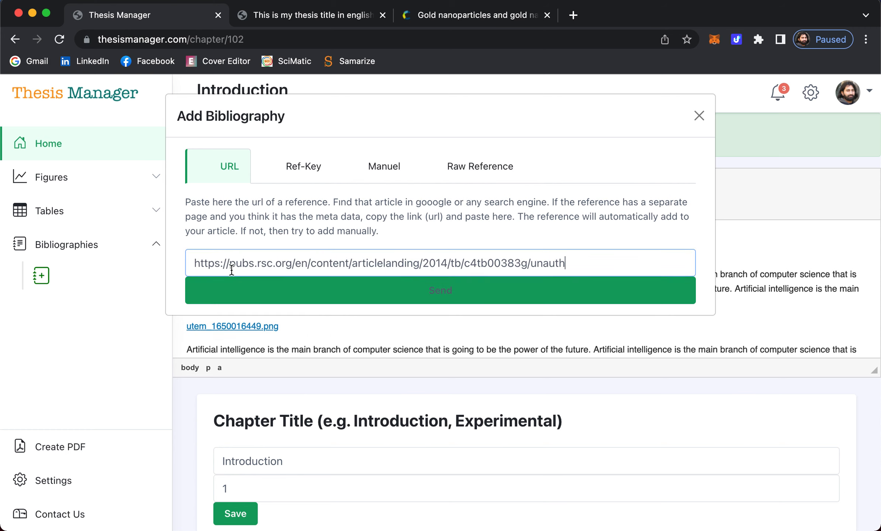
pyautogui.click(441, 291)
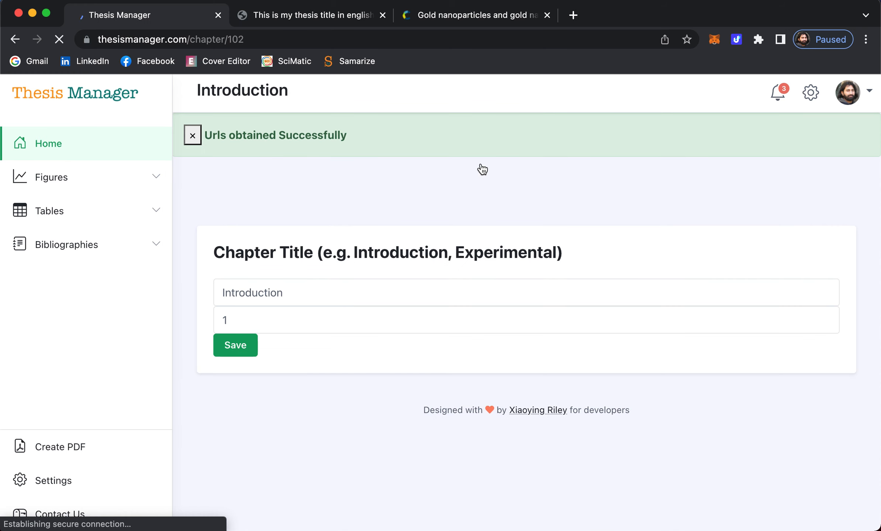
# - Insert the fratoddi2014journalgold citation after 'future' in the Introduction and wrap it in square brackets
pyautogui.click(40, 251)
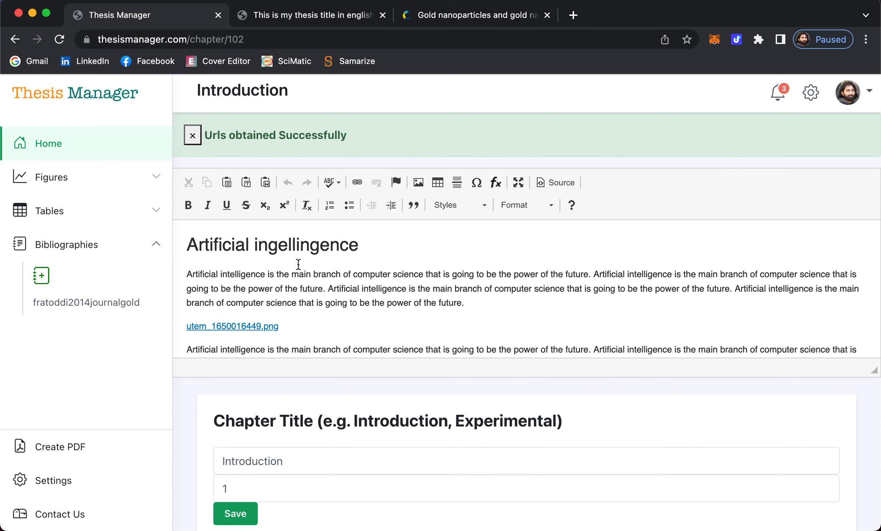
pyautogui.scroll(-3, 334, 289)
pyautogui.scroll(2, 335, 290)
pyautogui.click(322, 255)
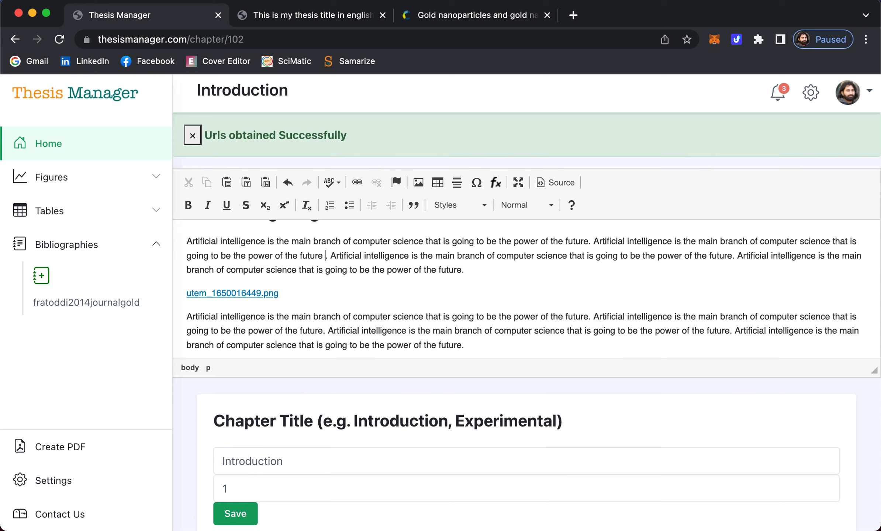
pyautogui.moveTo(72, 307); pyautogui.dragTo(324, 259)
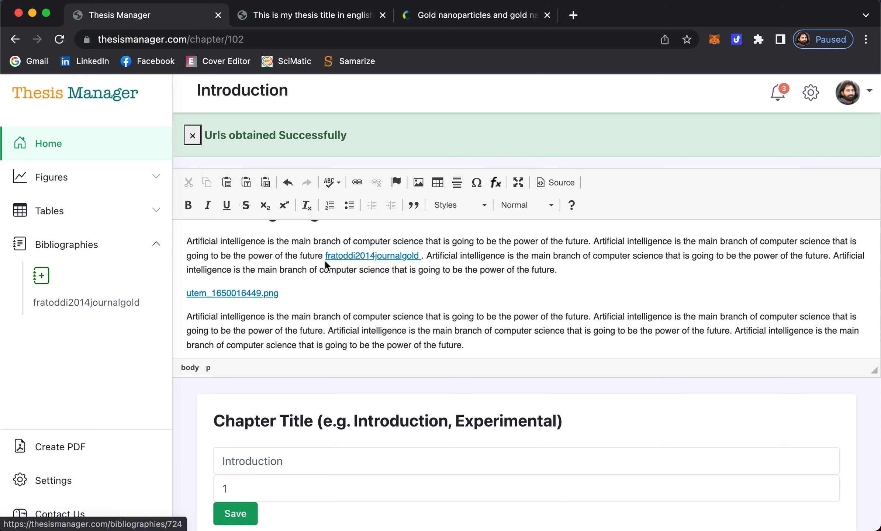
pyautogui.write(']')
pyautogui.press('Left')
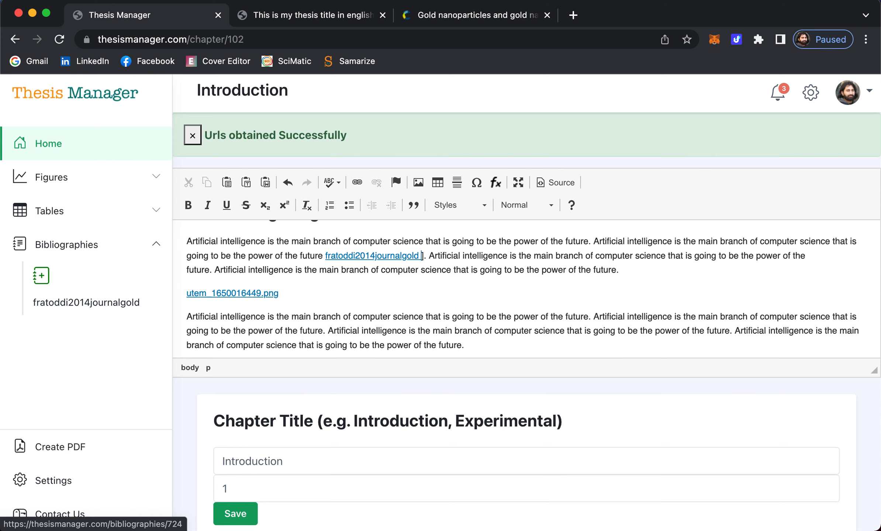
pyautogui.press('BackSpace')
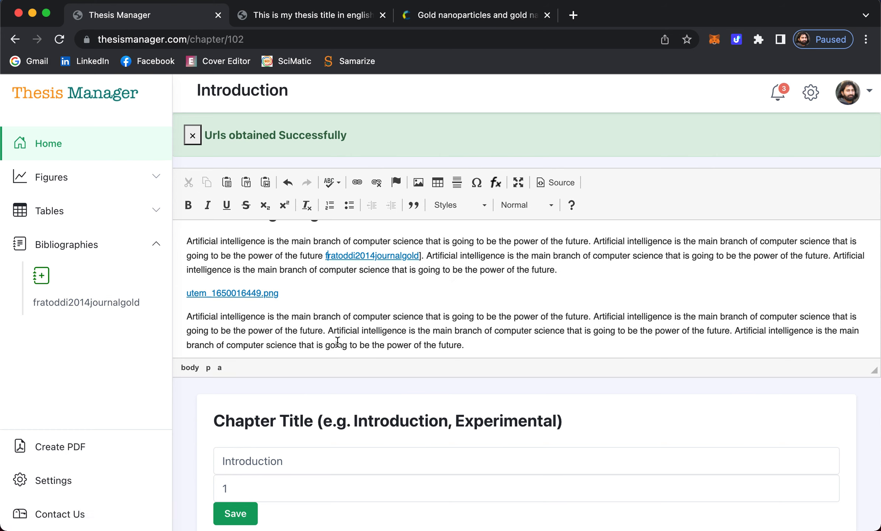
pyautogui.write('[')
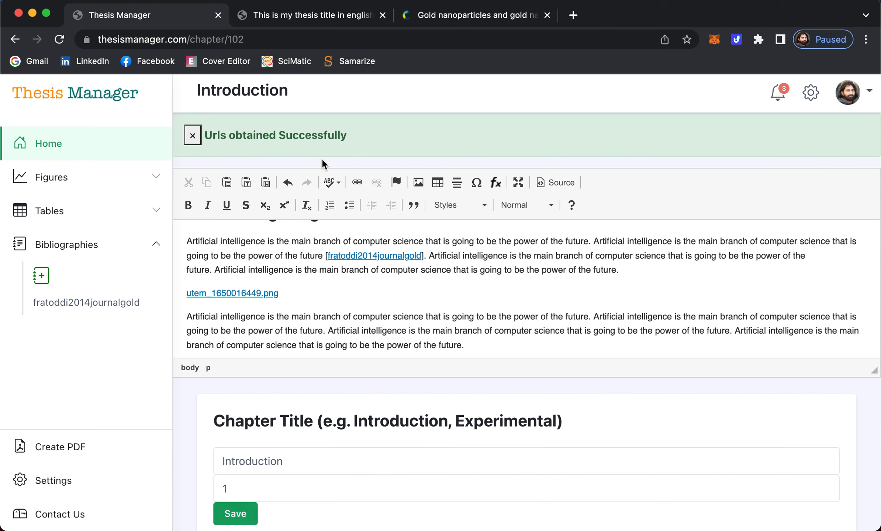
# - Reload the thesis PDF and check the Fratoddi et al., 2014 citation on page 14
pyautogui.click(272, 16)
pyautogui.click(58, 40)
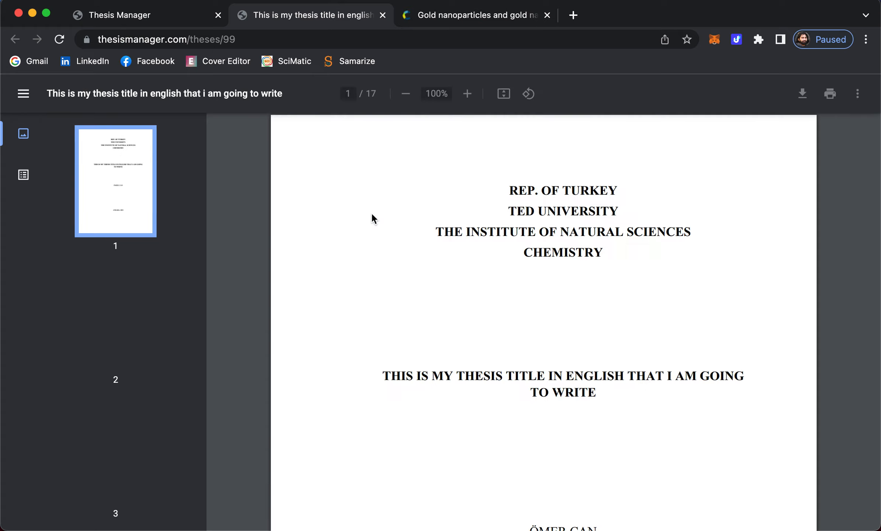
pyautogui.scroll(-15, 202, 306)
pyautogui.scroll(-8, 161, 324)
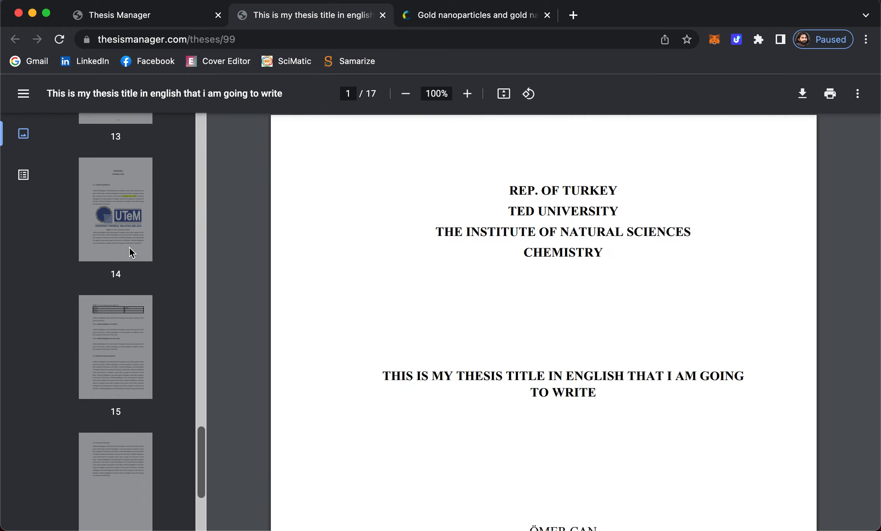
pyautogui.click(128, 243)
# - Verify the 2014 gold nanoparticle article appears in the PDF's References list
pyautogui.scroll(-3, 613, 344)
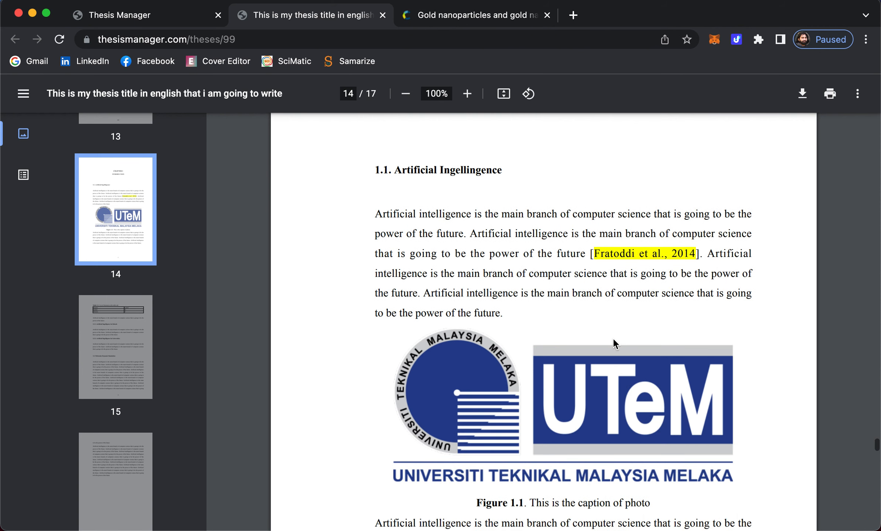
pyautogui.scroll(-2, 613, 344)
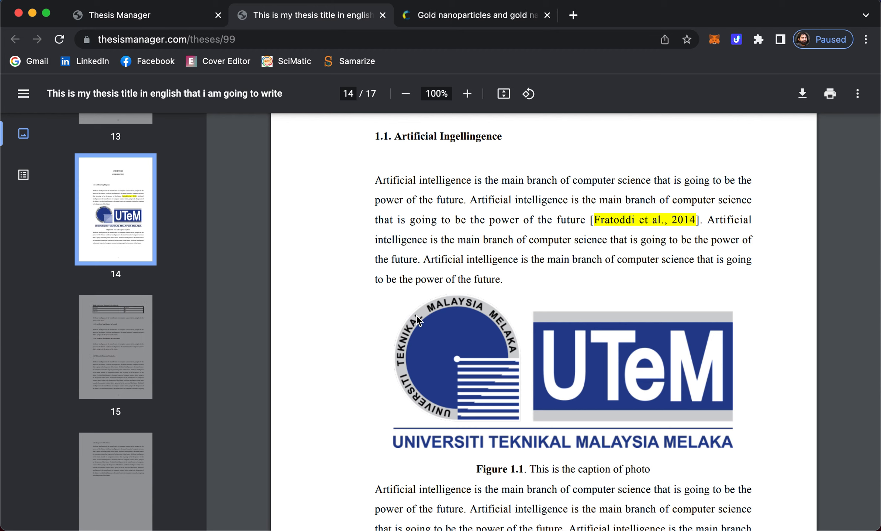
pyautogui.scroll(-15, 416, 315)
pyautogui.scroll(-10, 416, 315)
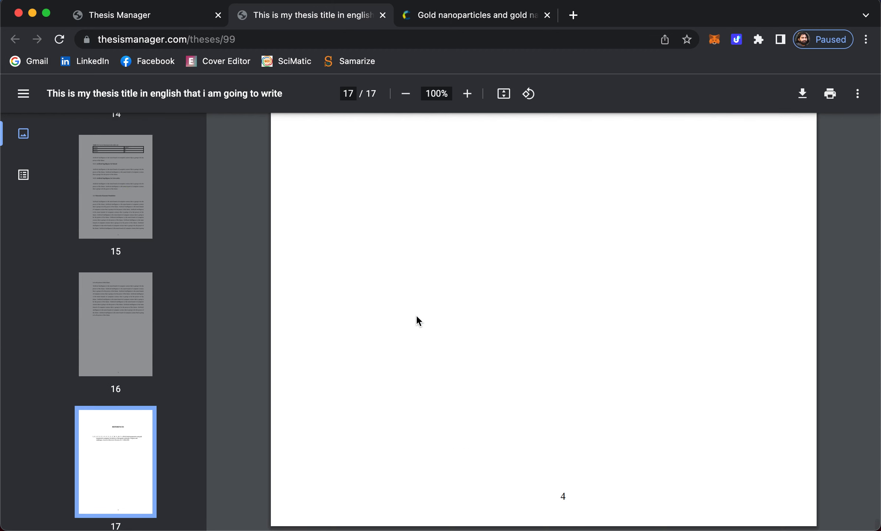
pyautogui.scroll(5, 494, 208)
pyautogui.scroll(4, 495, 209)
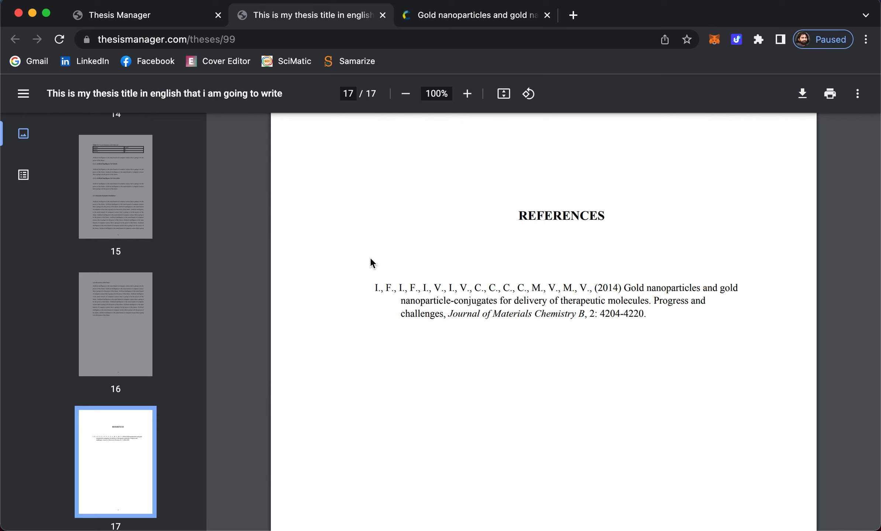
pyautogui.doubleClick(611, 288)
pyautogui.click(145, 16)
# - Go back to the Scholar results in the article tab and load scimatic.org by typing 'sci'
pyautogui.click(447, 16)
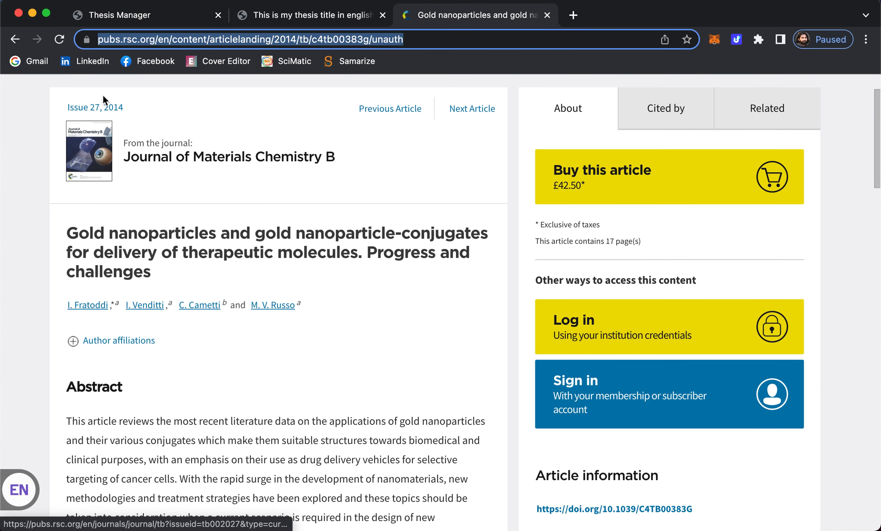
pyautogui.click(15, 40)
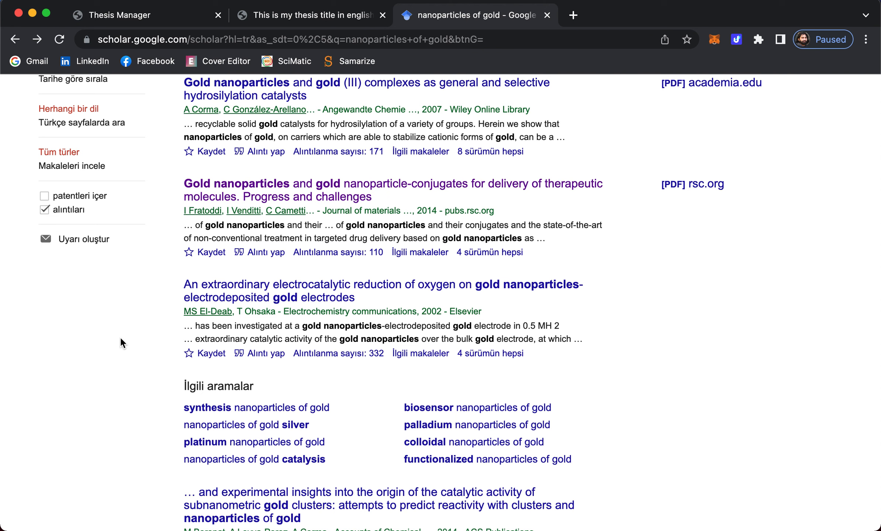
pyautogui.doubleClick(320, 39)
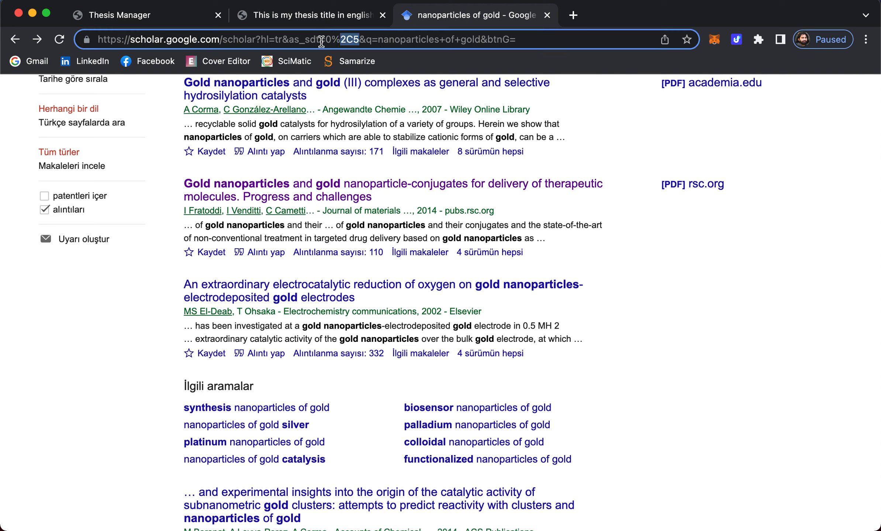
pyautogui.press('super+a')
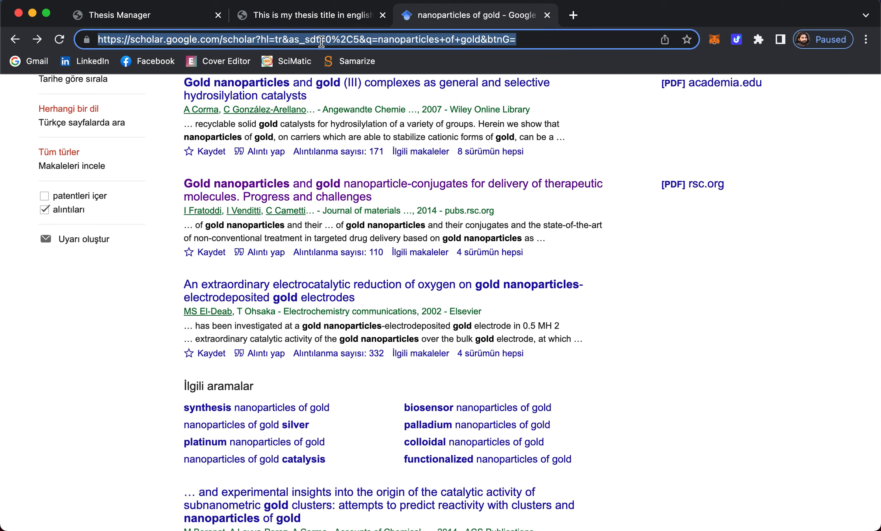
pyautogui.write('scimati')
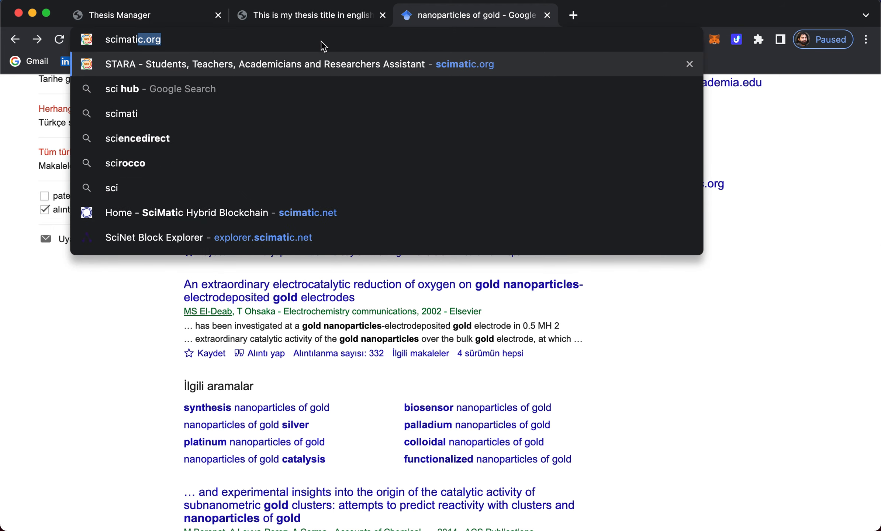
pyautogui.press('Return')
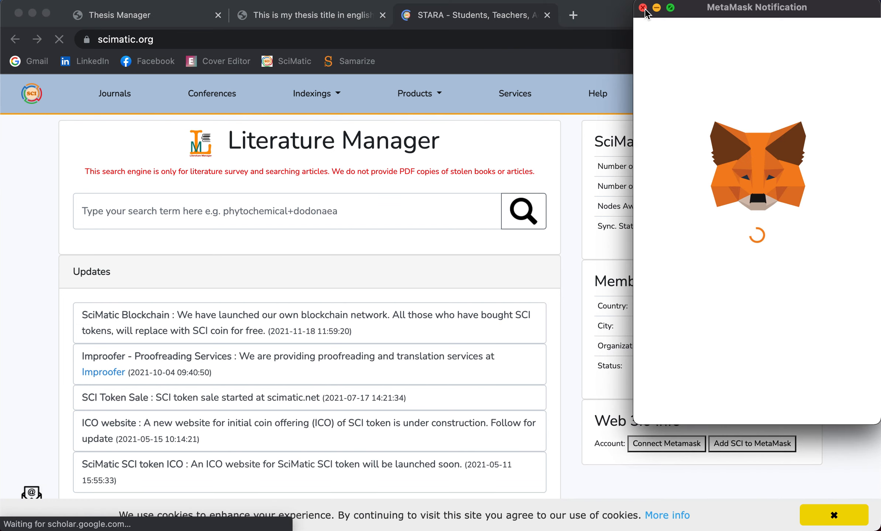
pyautogui.click(171, 203)
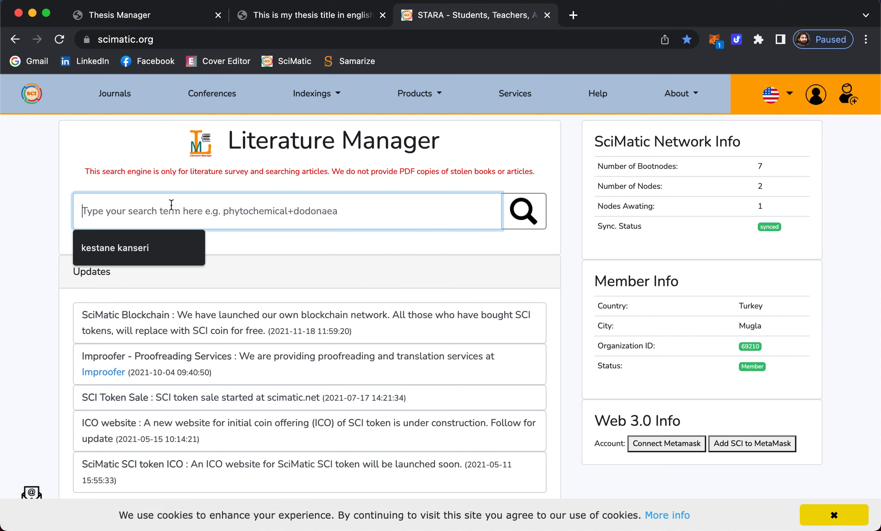
# - Search SciMatic Literature Manager for 'gold nanoparticles'
pyautogui.write('n')
pyautogui.press('BackSpace')
pyautogui.write('go')
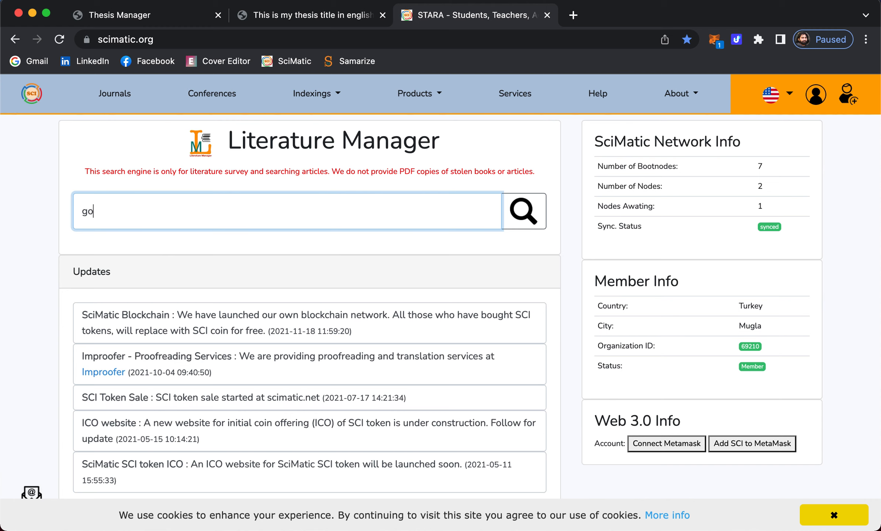
pyautogui.write('ld nanoparticles')
pyautogui.press('Return')
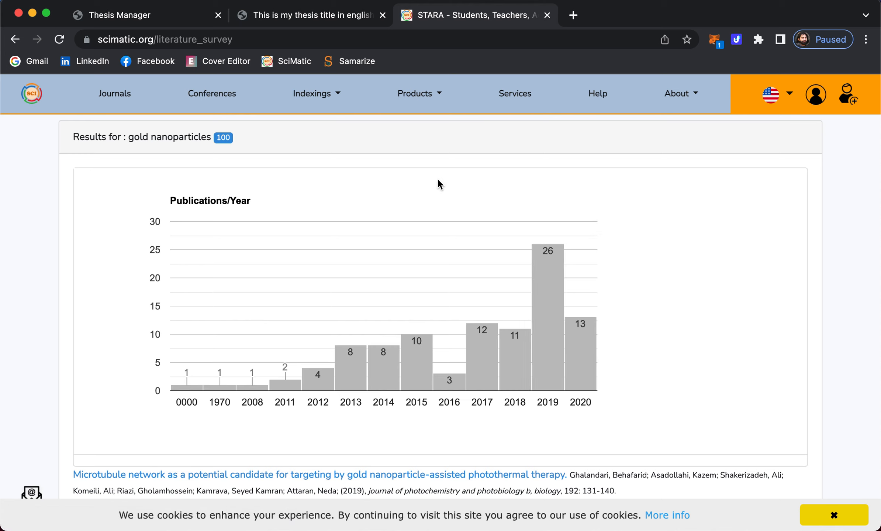
# - Open the 2019 Gold Nanoparticles Conjugation paper (record 39348) and copy its web address
pyautogui.moveTo(560, 382)
pyautogui.scroll(-8, 601, 346)
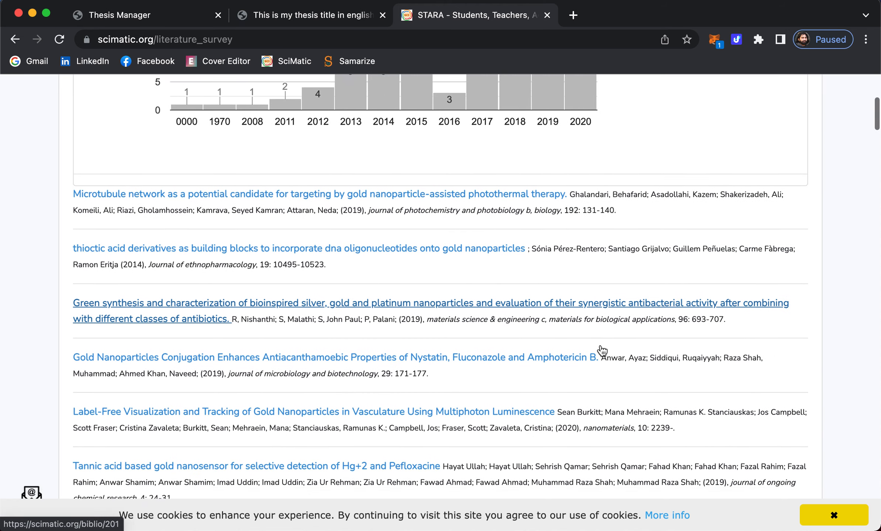
pyautogui.scroll(-3, 354, 246)
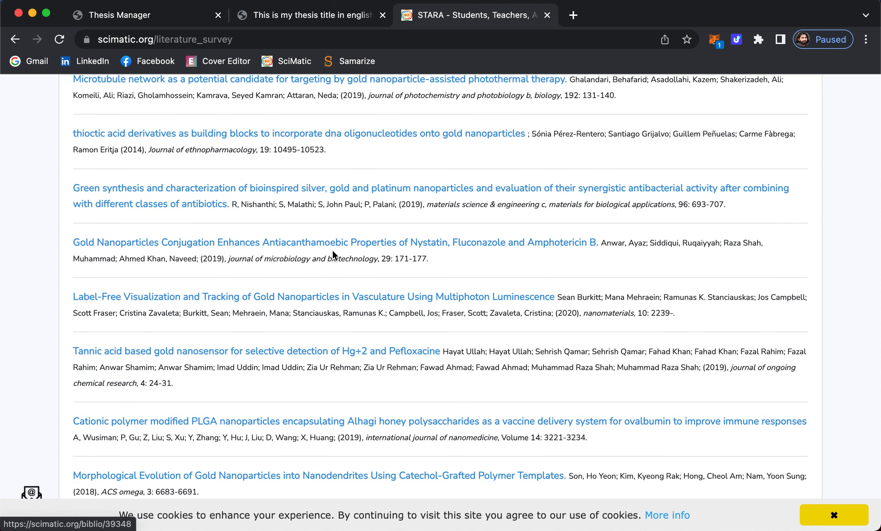
pyautogui.click(309, 244)
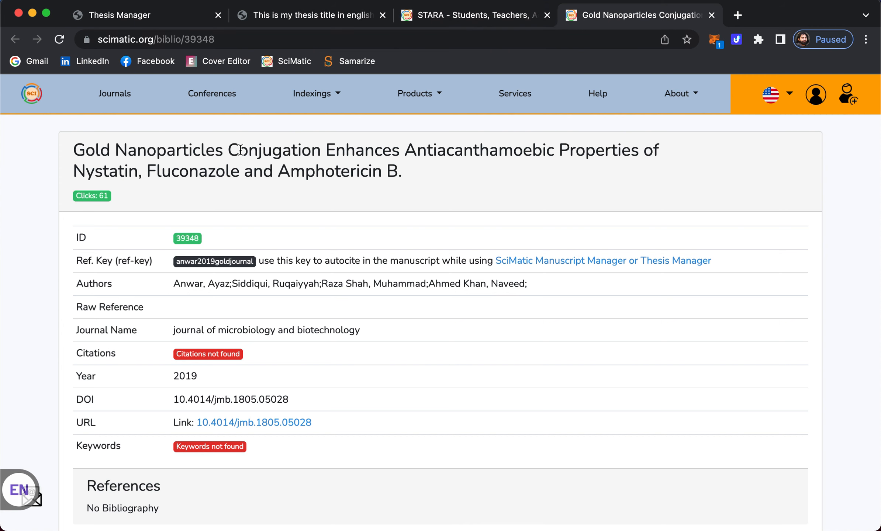
pyautogui.scroll(-5, 258, 151)
pyautogui.scroll(5, 296, 151)
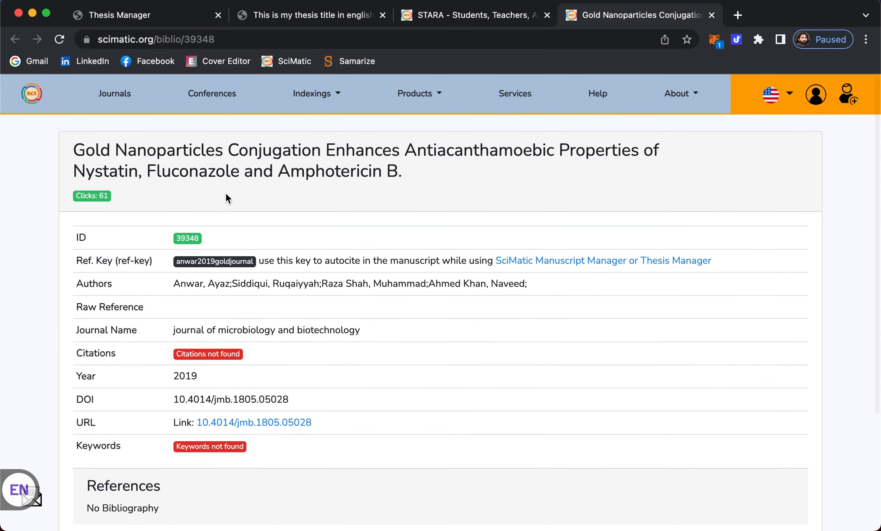
pyautogui.click(228, 39)
pyautogui.press('super+c')
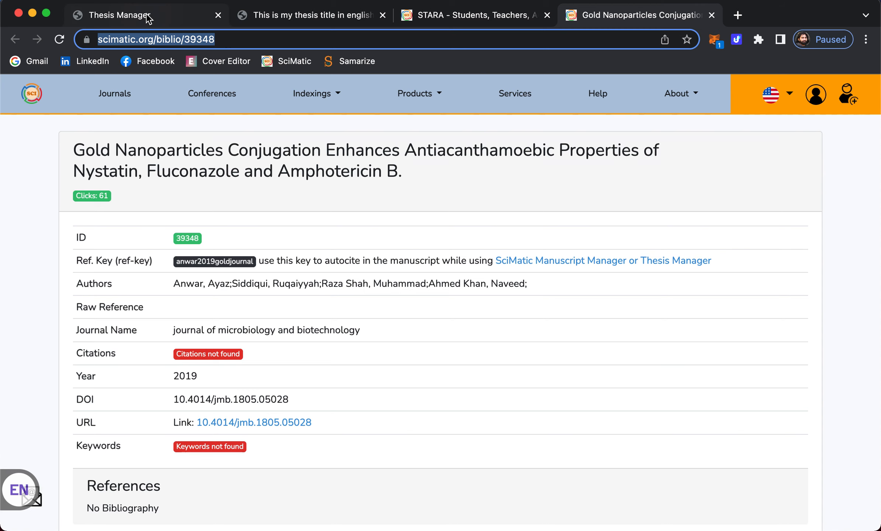
pyautogui.click(173, 18)
pyautogui.click(41, 277)
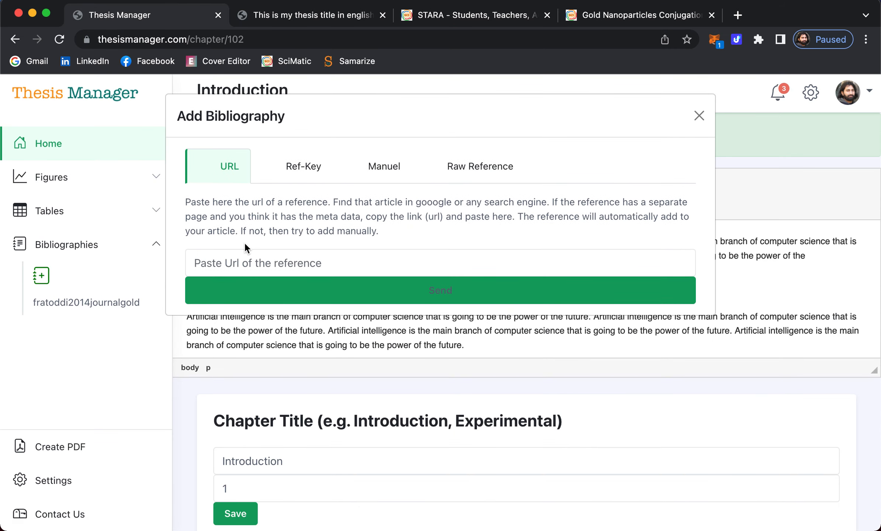
pyautogui.click(257, 252)
pyautogui.press('super+v')
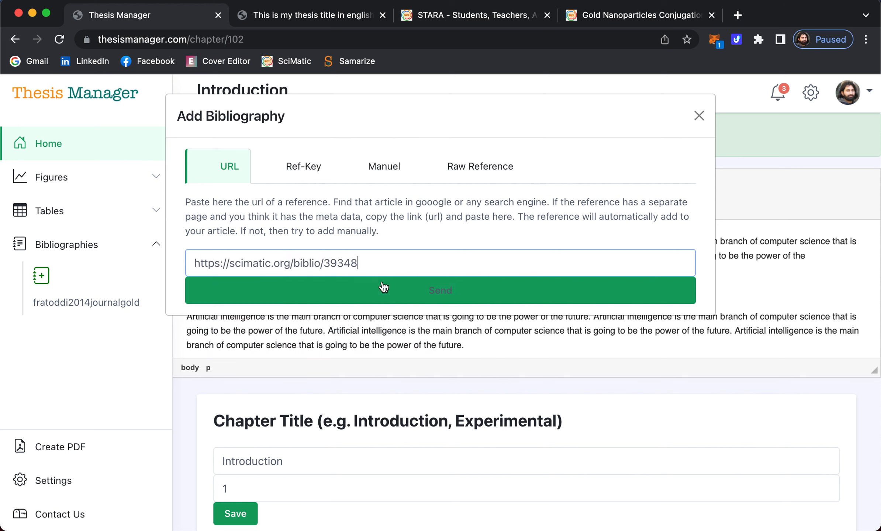
pyautogui.click(410, 297)
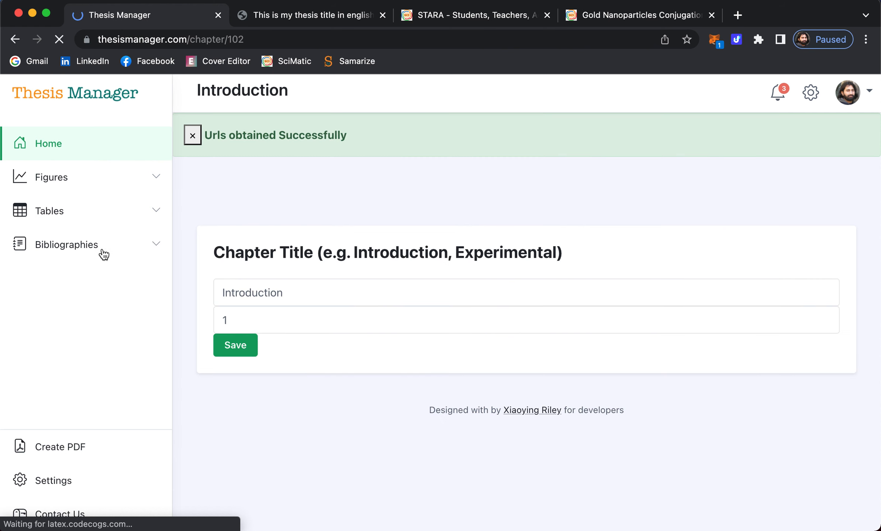
# - Replace the fratoddi2014journalgold citation after 'future' with ayaz2019journalgold inside the brackets
pyautogui.click(52, 243)
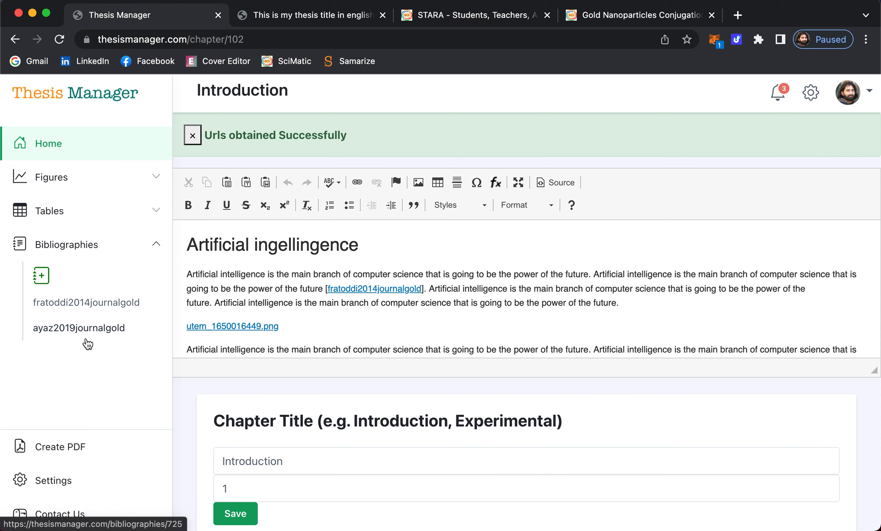
pyautogui.scroll(-1, 395, 299)
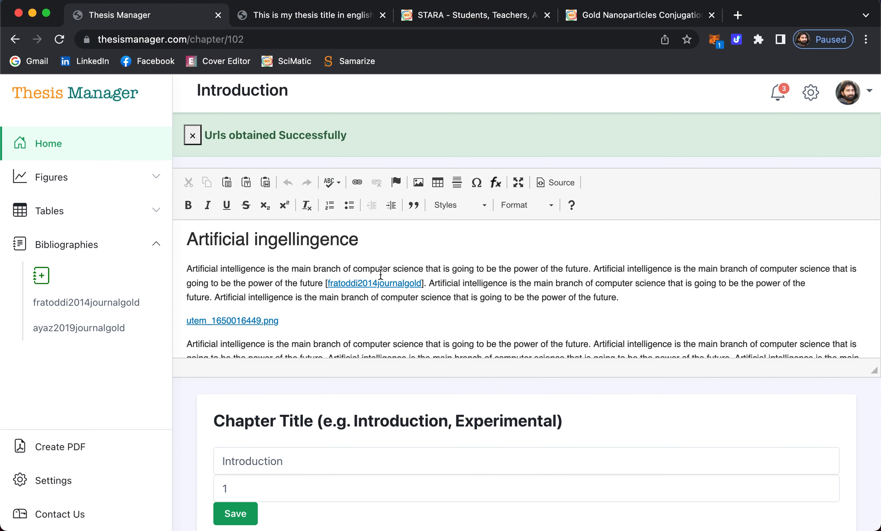
pyautogui.click(354, 284)
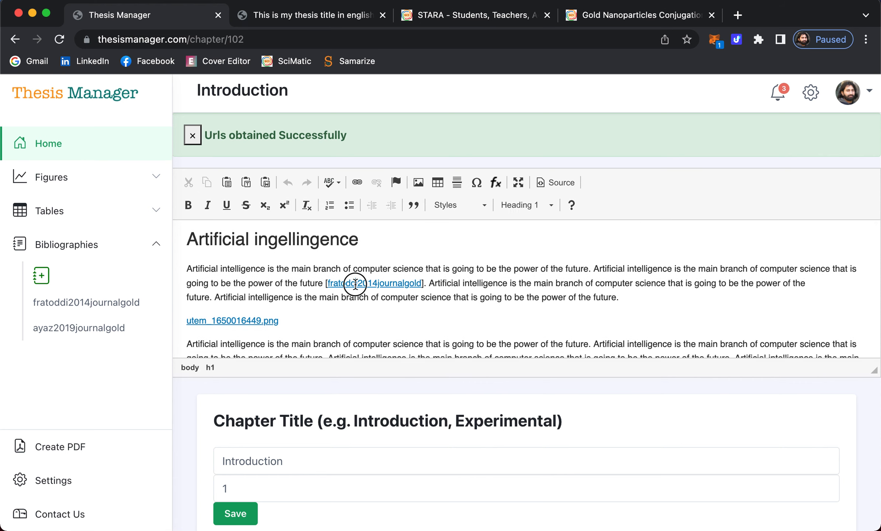
pyautogui.doubleClick(355, 284)
pyautogui.click(529, 424)
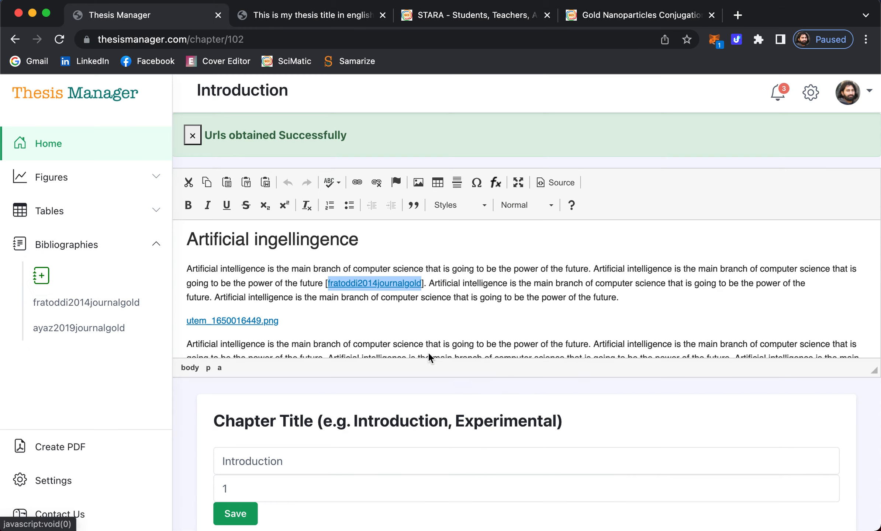
pyautogui.press('BackSpace')
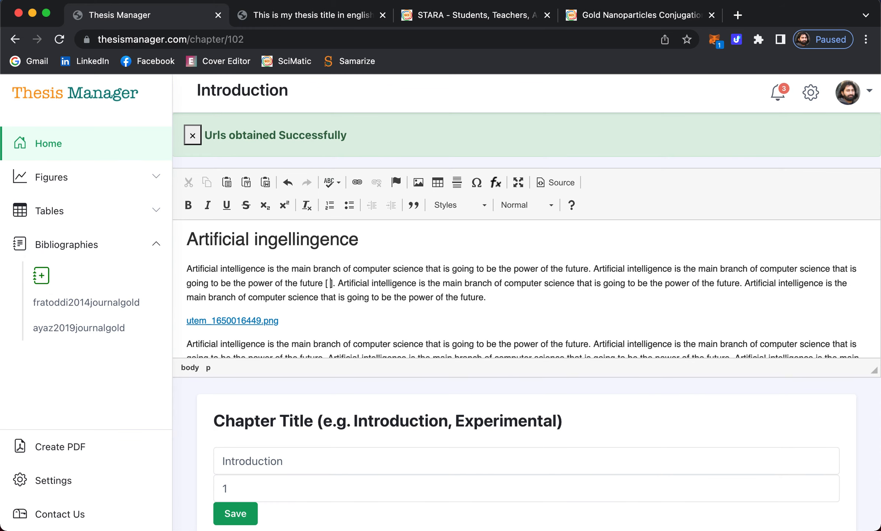
pyautogui.moveTo(66, 327); pyautogui.dragTo(330, 285)
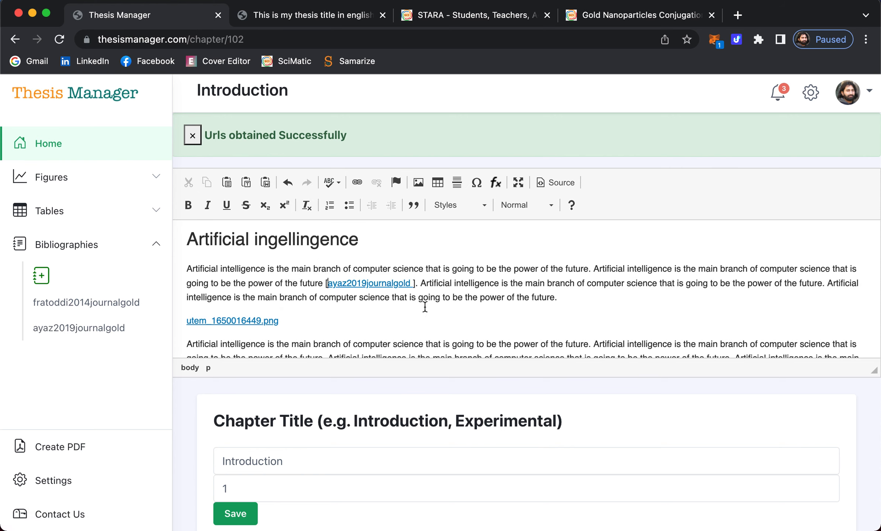
pyautogui.press('BackSpace')
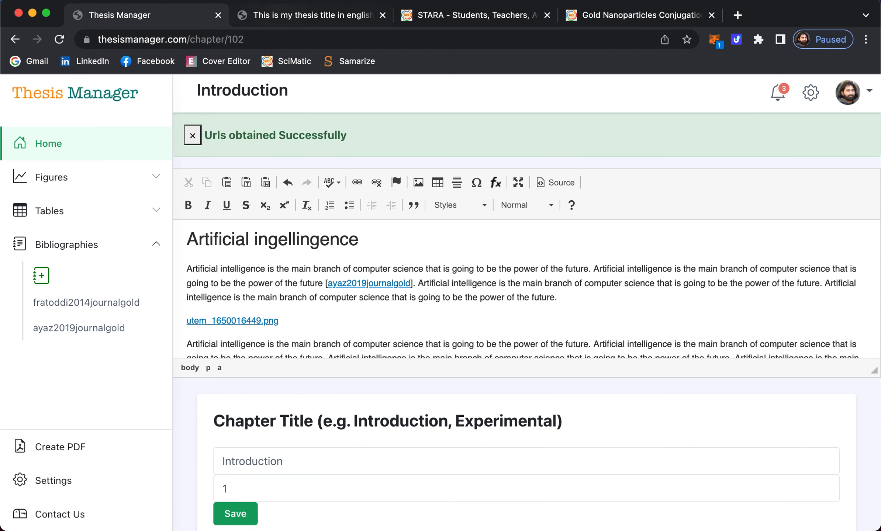
pyautogui.click(299, 18)
# - Reload the thesis PDF and check the Anwar et al., 2019 citation on page 14 and in References
pyautogui.click(59, 39)
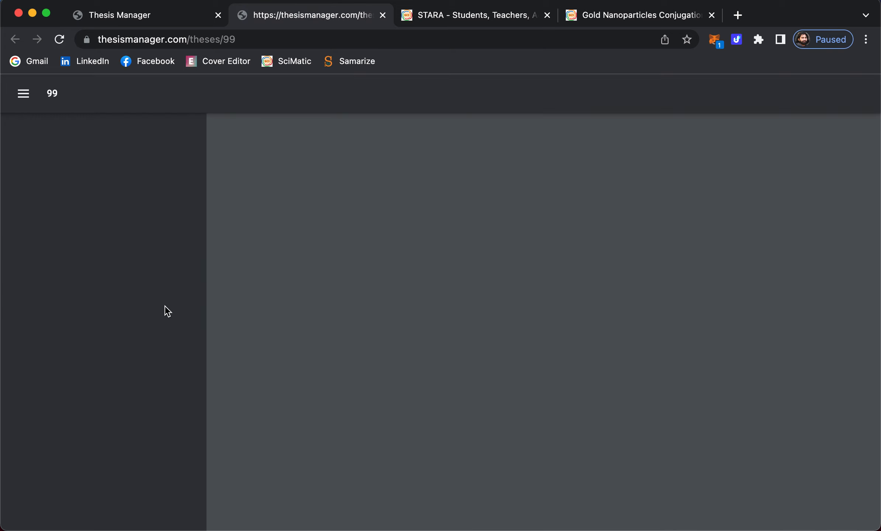
pyautogui.scroll(-15, 132, 326)
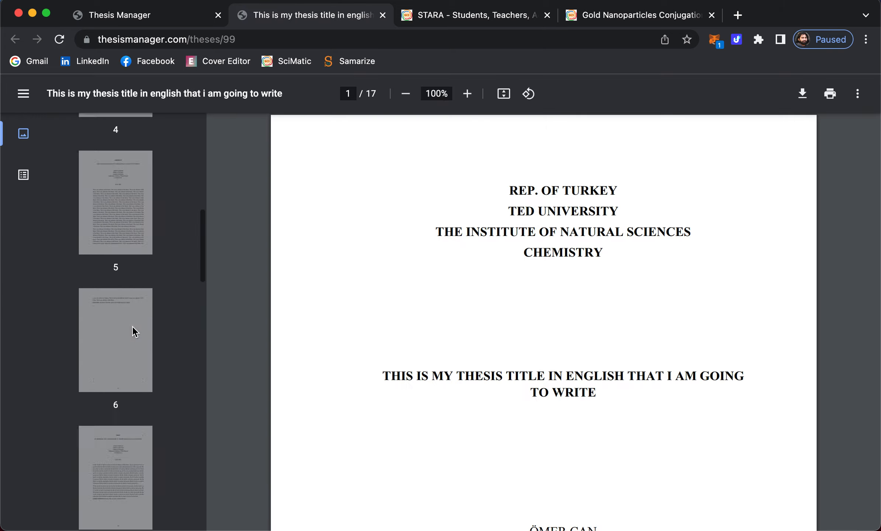
pyautogui.scroll(5, 132, 326)
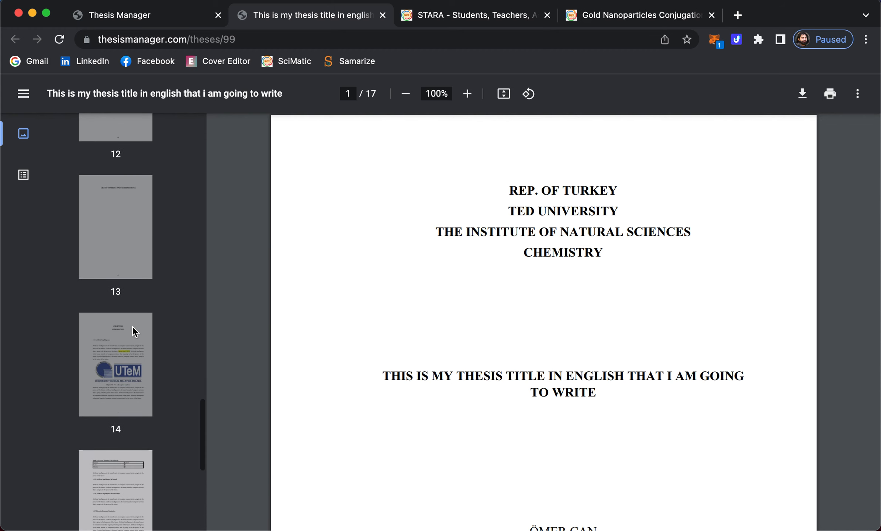
pyautogui.click(132, 331)
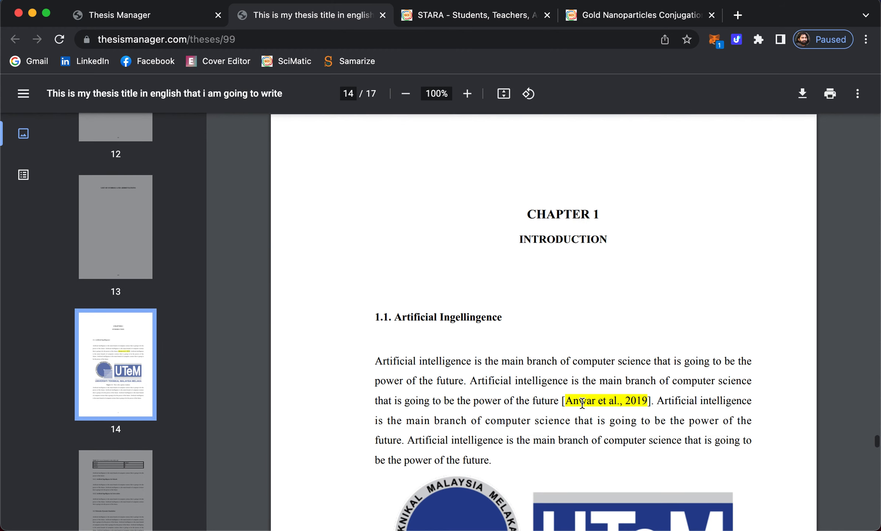
pyautogui.scroll(-3, 587, 401)
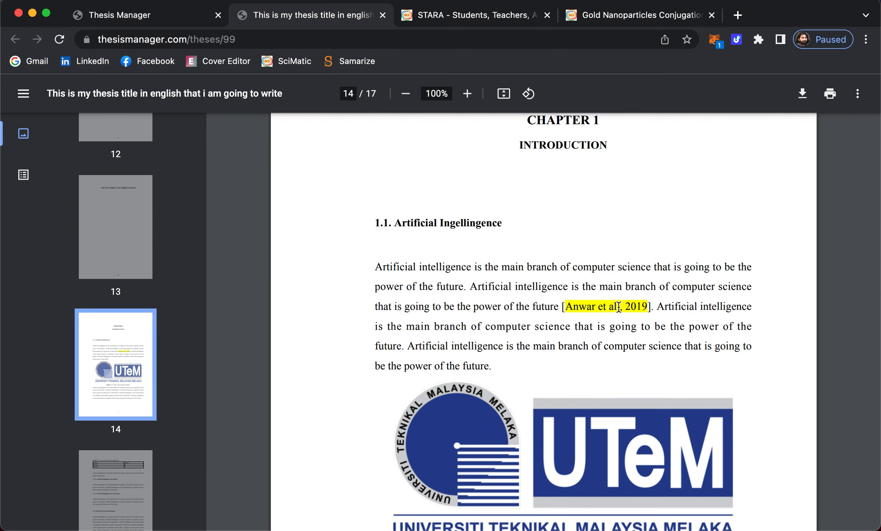
pyautogui.scroll(-5, 134, 362)
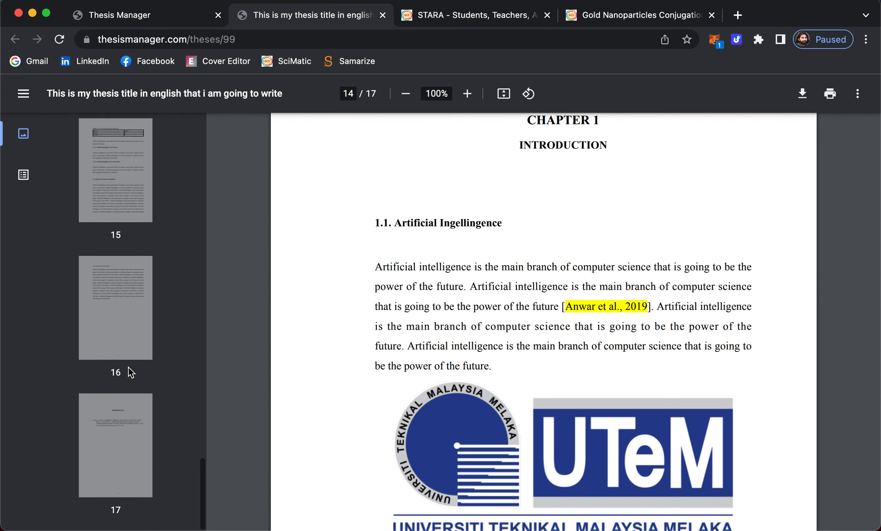
pyautogui.click(119, 416)
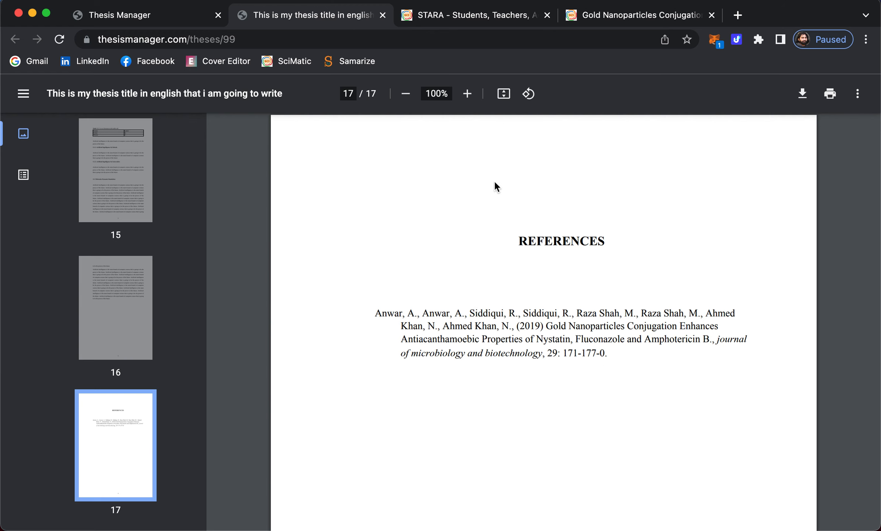
pyautogui.click(151, 22)
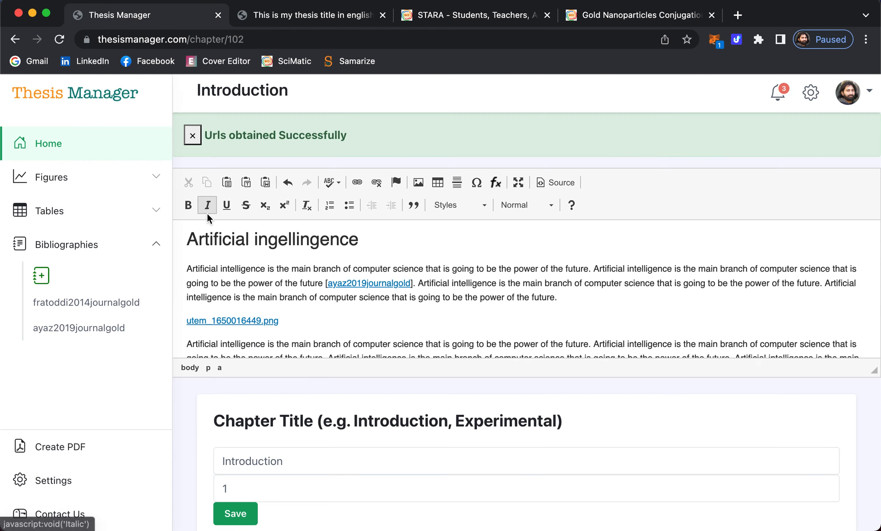
# - Open another Add Bibliography dialog from the sidebar and choose its Ref-Key entry form
pyautogui.click(41, 275)
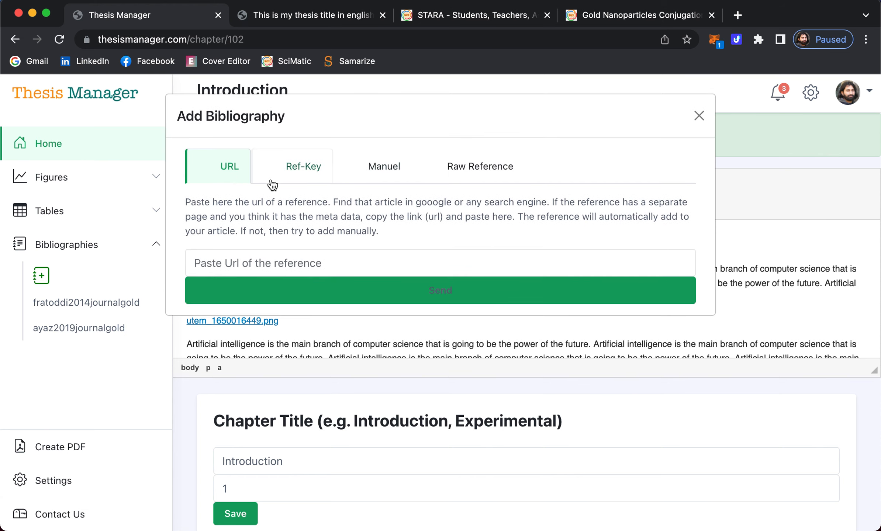
pyautogui.click(306, 170)
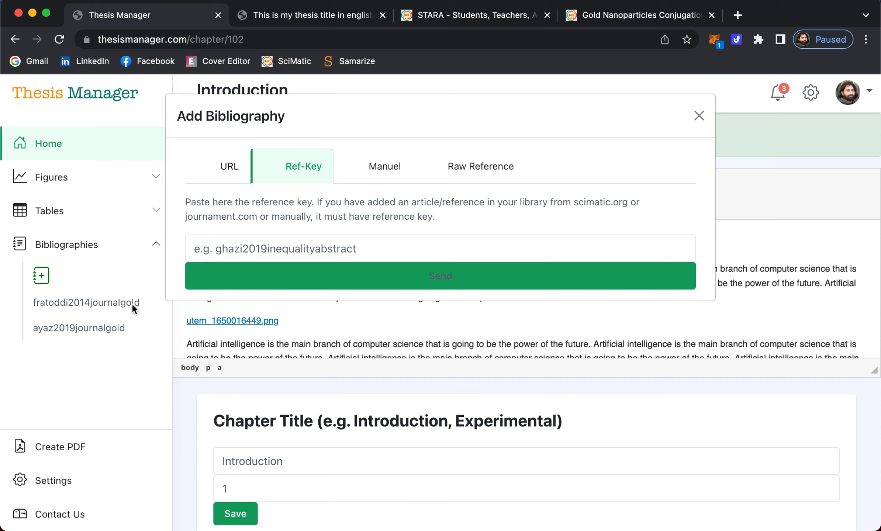
# - Move from the Ref-Key form through the Manuel tab to the Raw Reference entry form
pyautogui.click(269, 248)
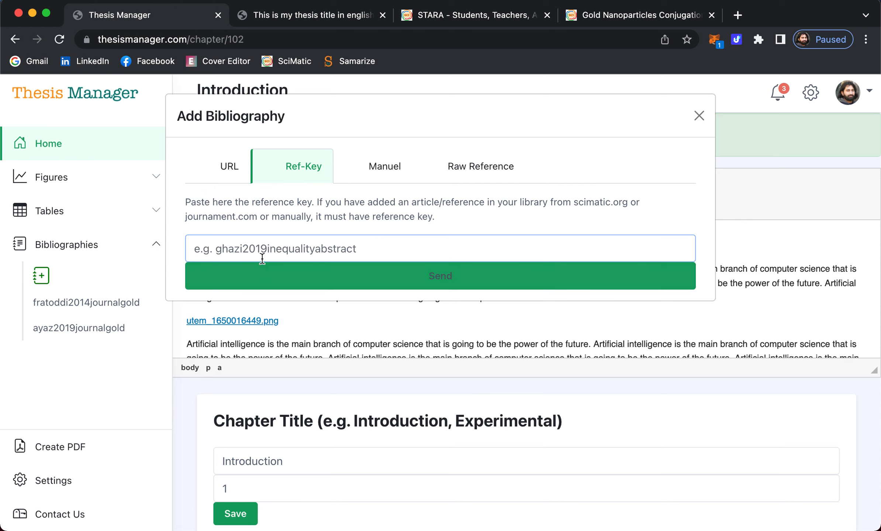
pyautogui.click(386, 167)
pyautogui.scroll(-2, 295, 258)
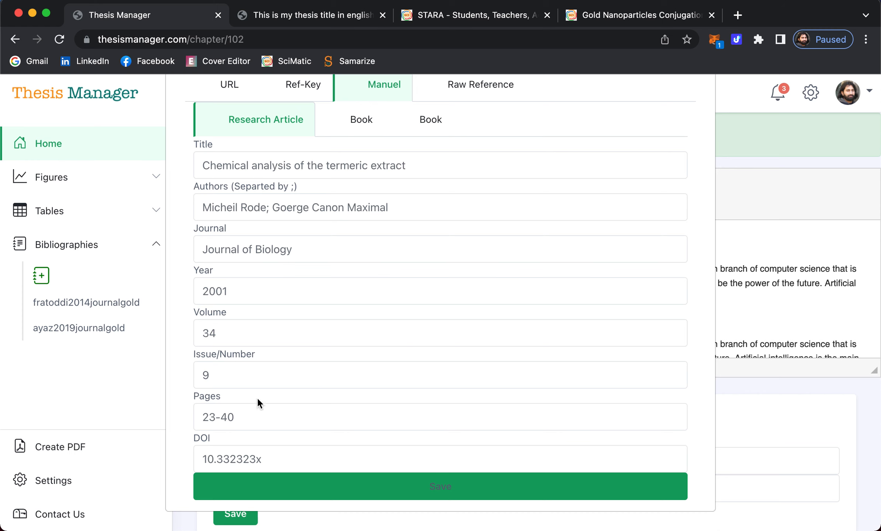
pyautogui.scroll(3, 305, 365)
pyautogui.scroll(-1, 337, 282)
pyautogui.scroll(3, 457, 212)
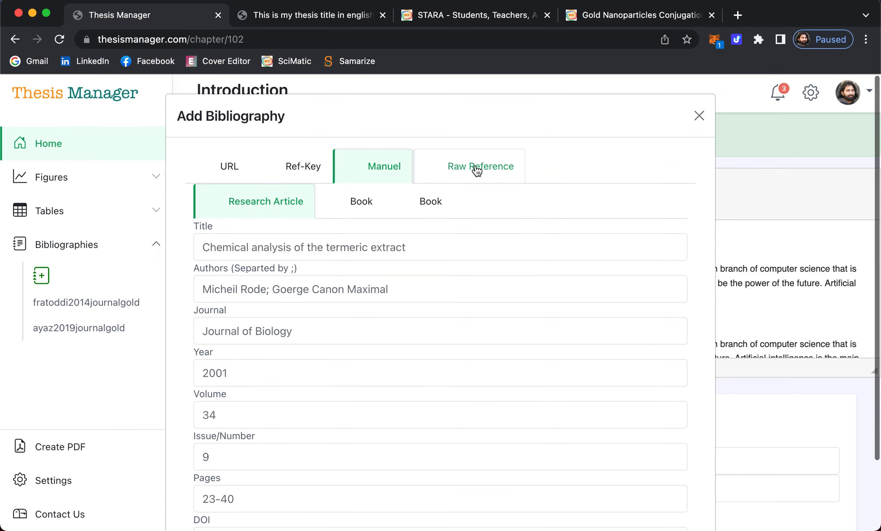
pyautogui.click(477, 168)
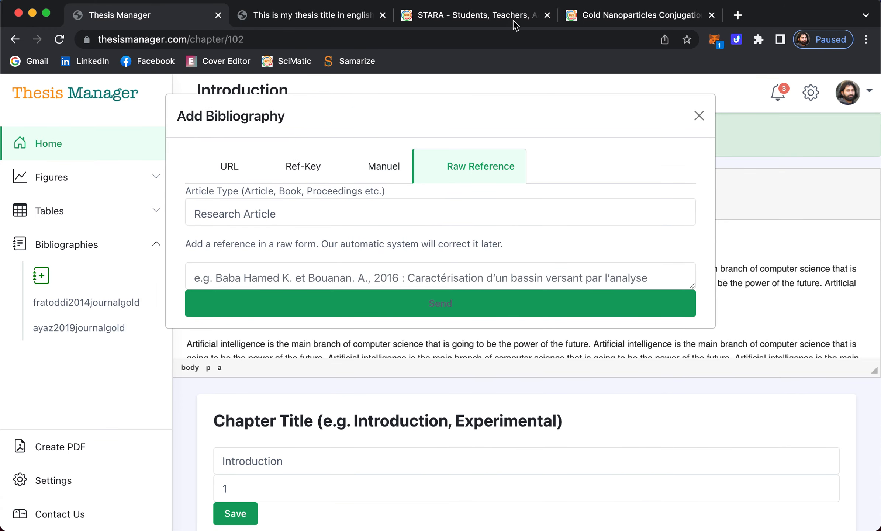
# - Open scholar.google.com and search for 'nanoparticles of gold'
pyautogui.click(632, 22)
pyautogui.click(489, 39)
pyautogui.press('super+a')
pyautogui.write('schol')
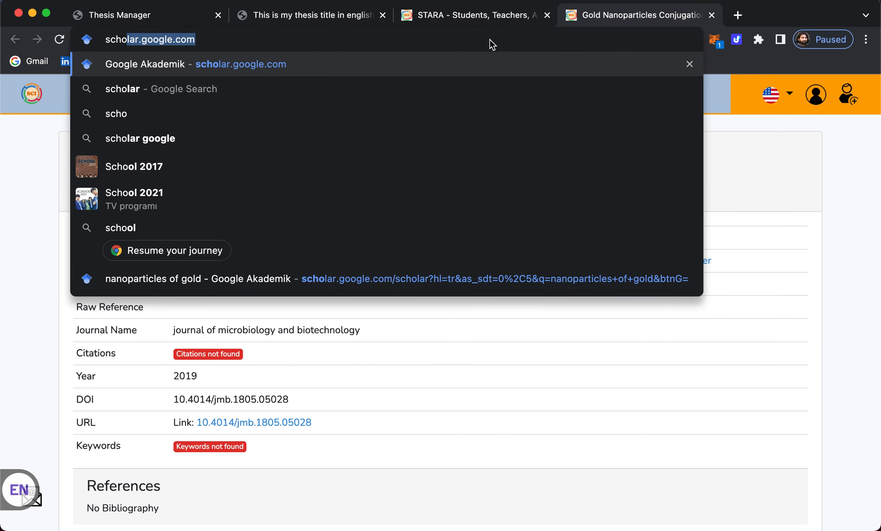
pyautogui.press('Return')
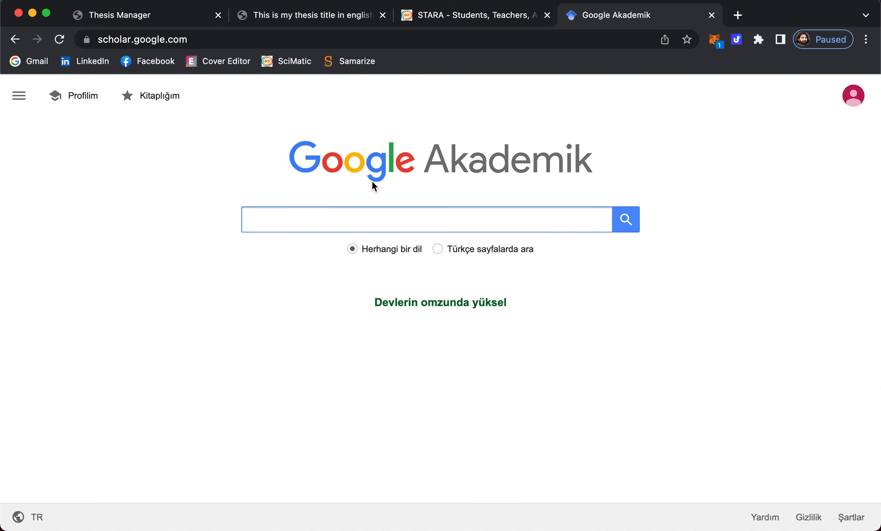
pyautogui.click(313, 220)
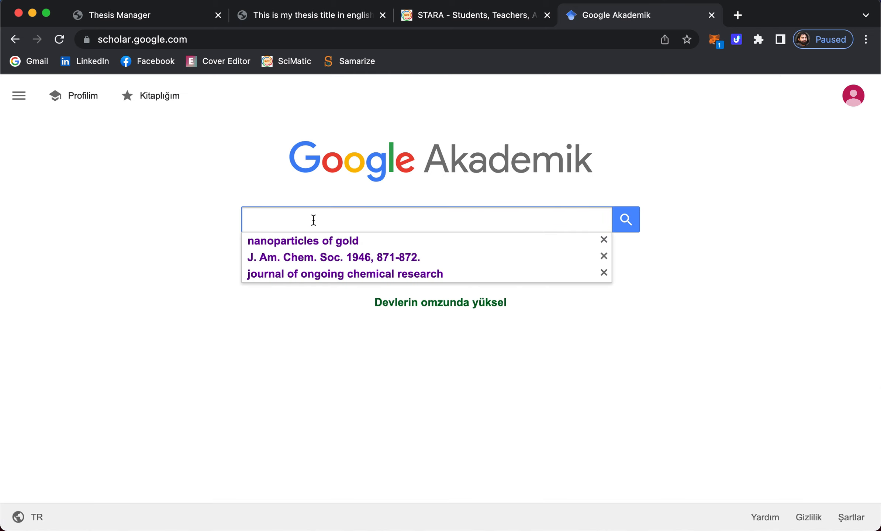
pyautogui.press('Down')
pyautogui.press('Return')
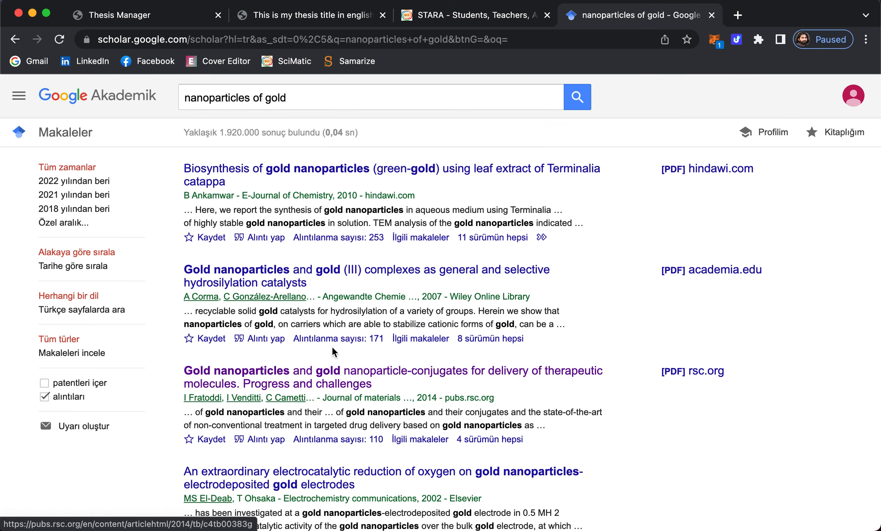
# - Select the APA citation of the gold nanoparticle-conjugates paper and return to Thesis Manager
pyautogui.scroll(-3, 334, 353)
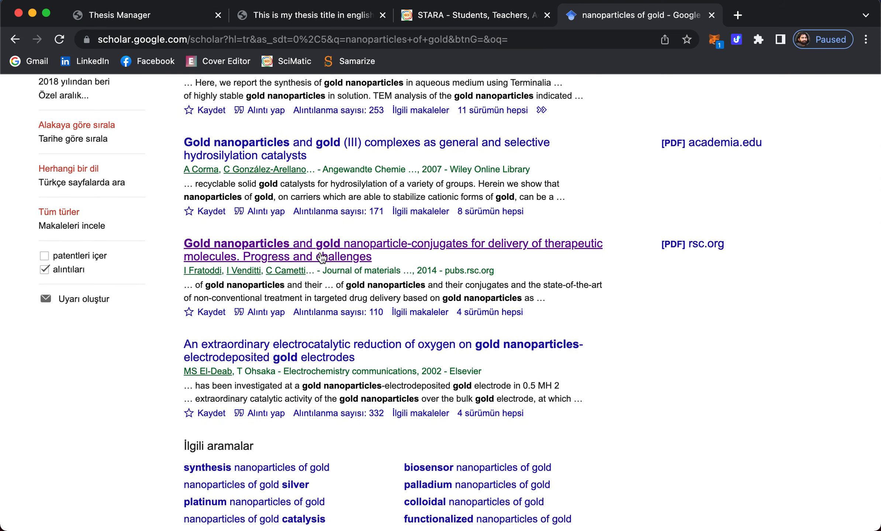
pyautogui.click(319, 255)
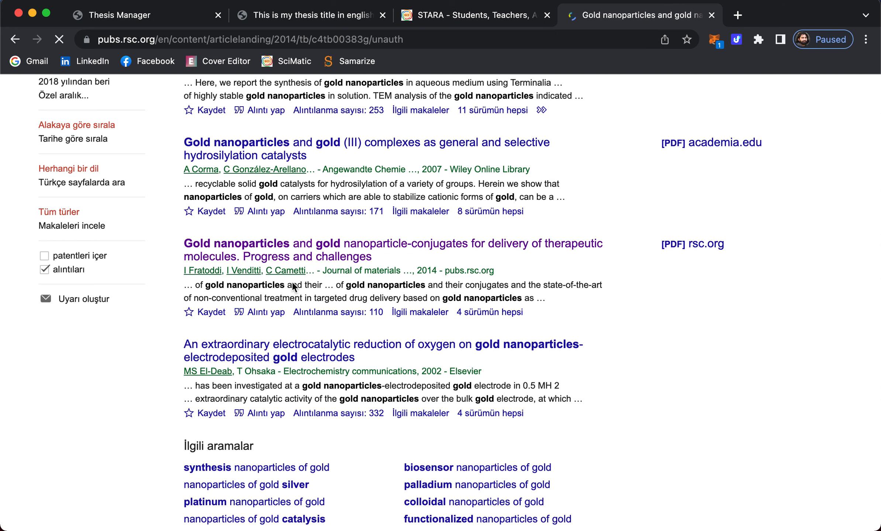
pyautogui.scroll(-3, 362, 316)
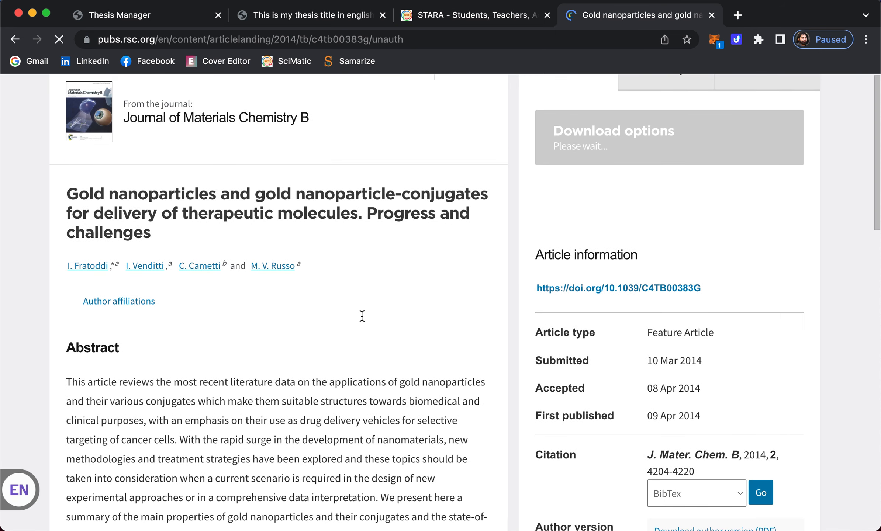
pyautogui.scroll(3, 361, 316)
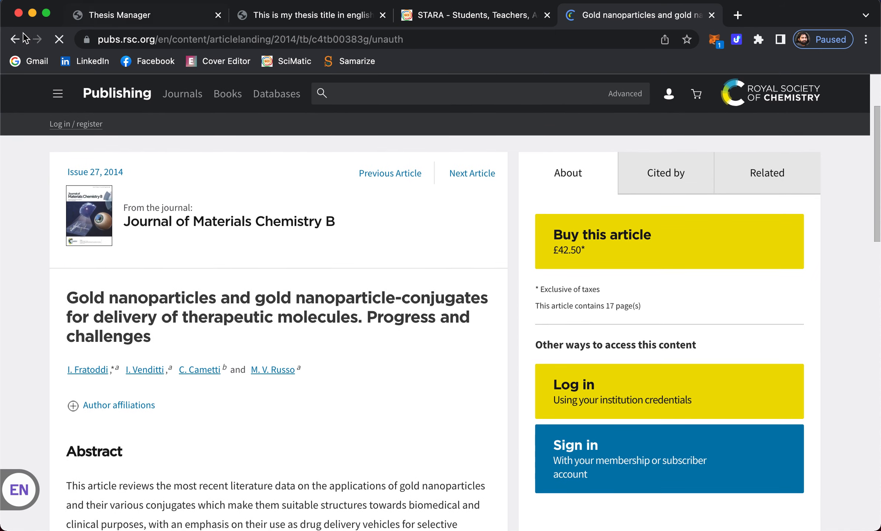
pyautogui.click(15, 38)
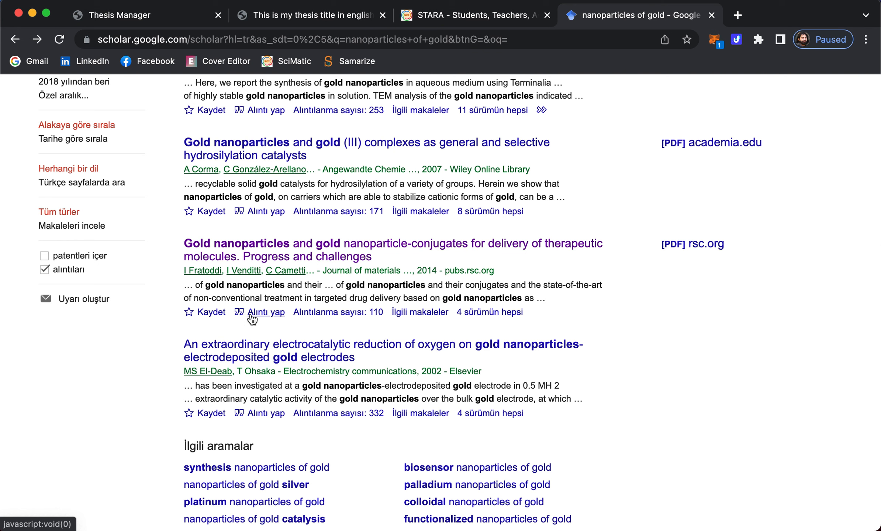
pyautogui.click(255, 313)
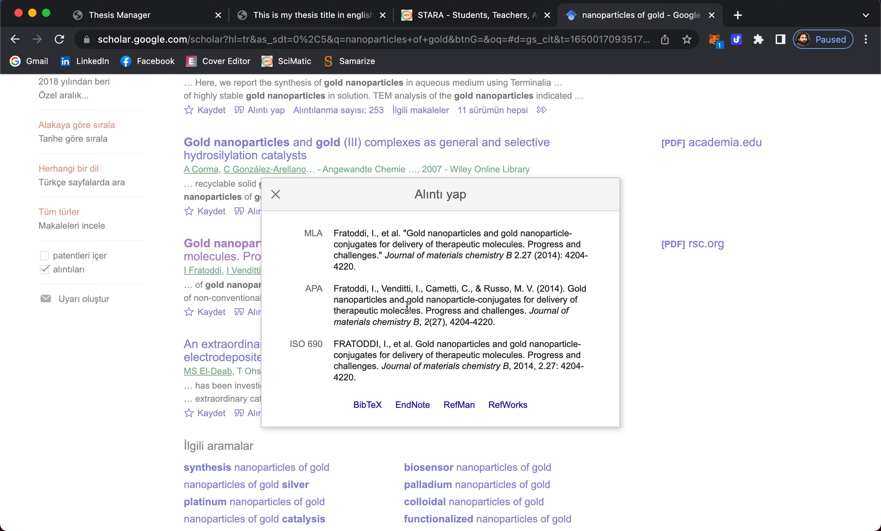
pyautogui.tripleClick(434, 306)
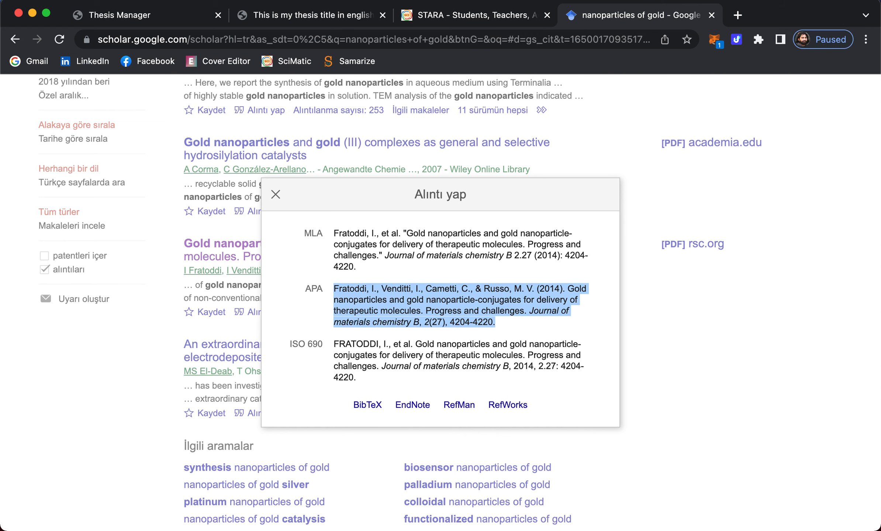
pyautogui.click(142, 19)
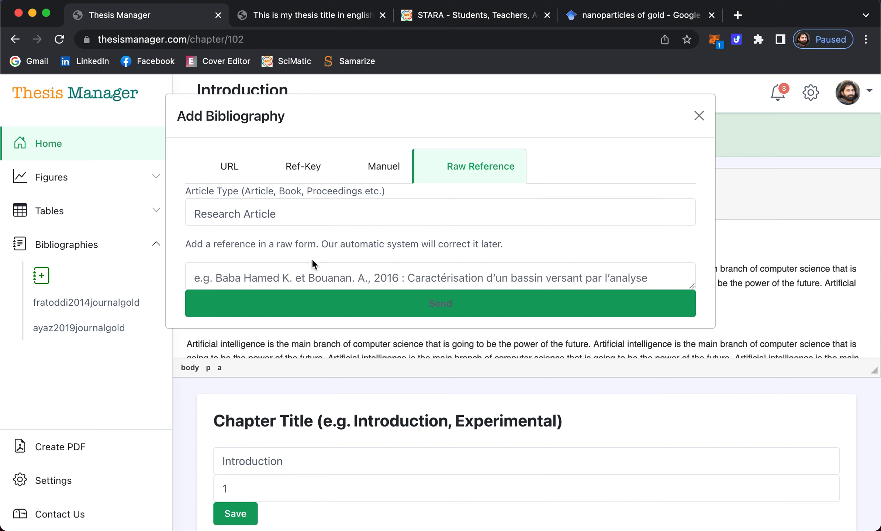
# - Paste the APA citation as a raw reference, keep Research Article type, and submit it
pyautogui.click(233, 274)
pyautogui.press('super+v')
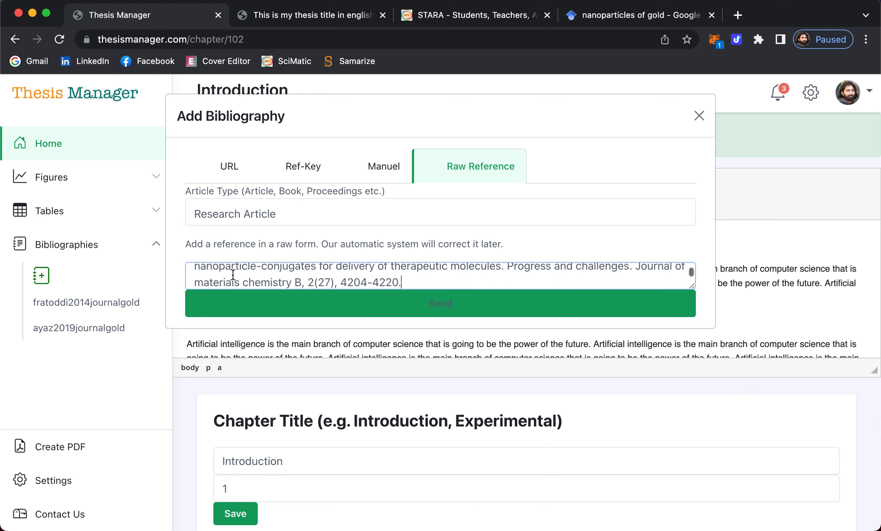
pyautogui.scroll(2, 308, 277)
pyautogui.scroll(-3, 308, 277)
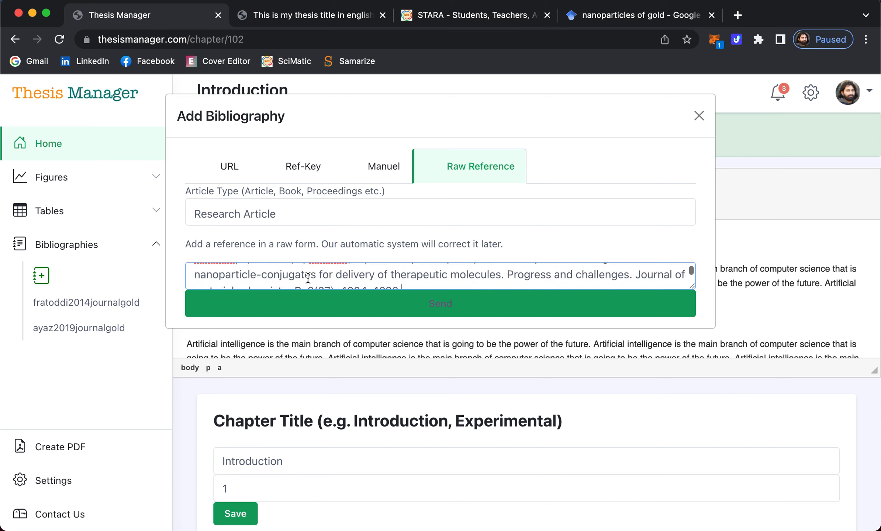
pyautogui.moveTo(692, 286); pyautogui.dragTo(547, 333)
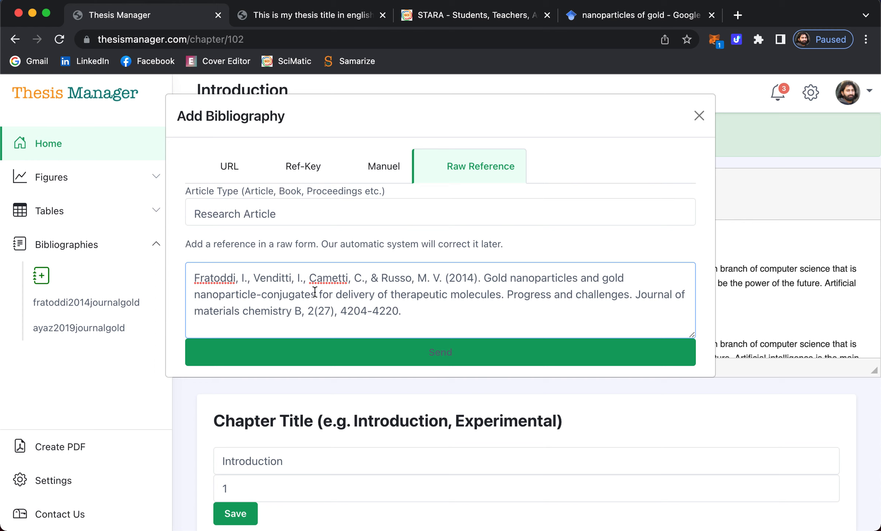
pyautogui.click(251, 214)
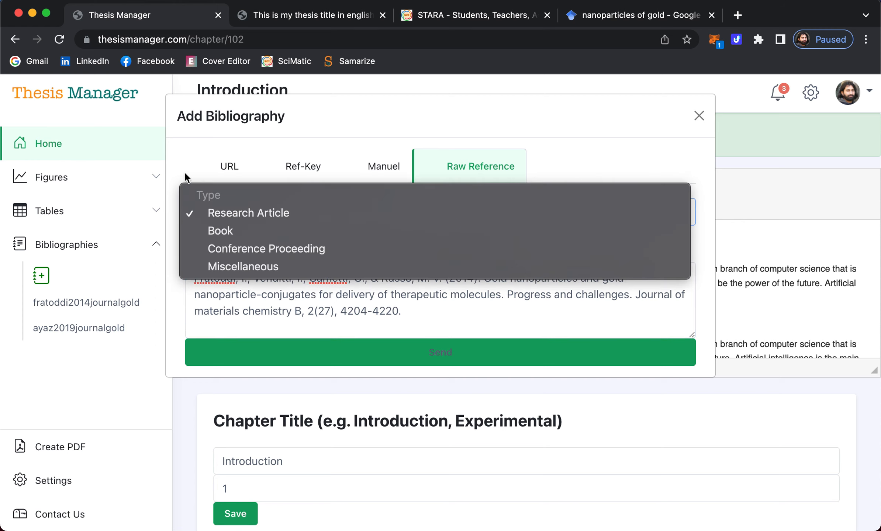
pyautogui.click(237, 209)
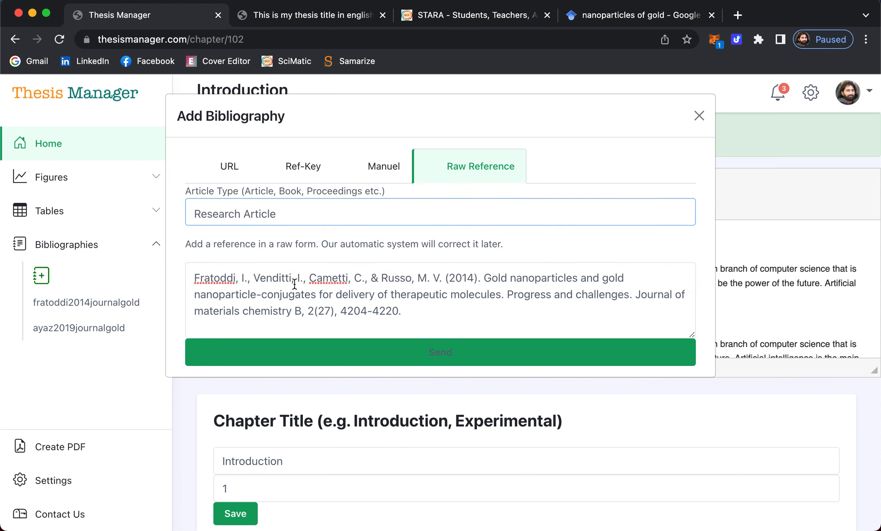
pyautogui.click(444, 358)
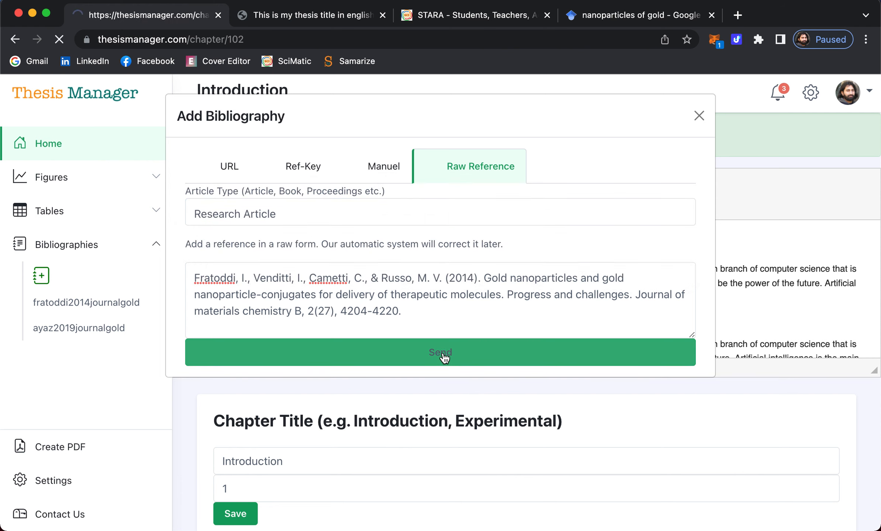
pyautogui.click(56, 246)
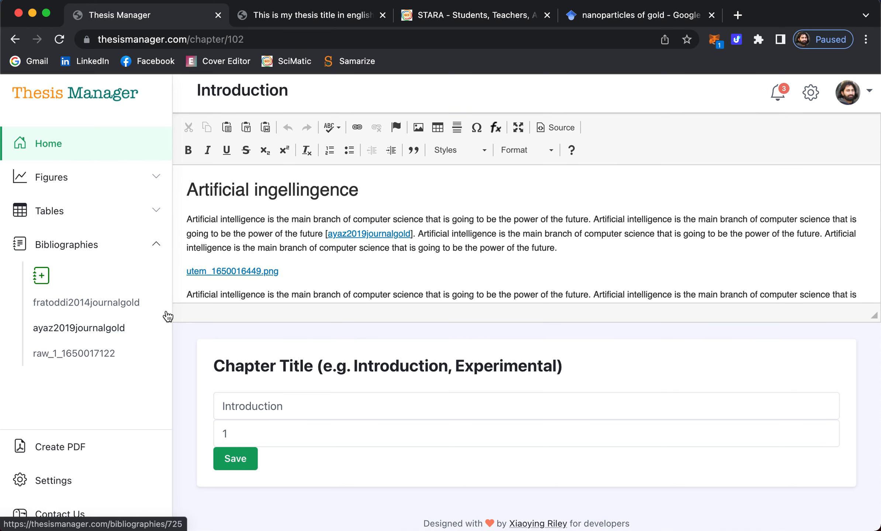
pyautogui.scroll(-1, 442, 236)
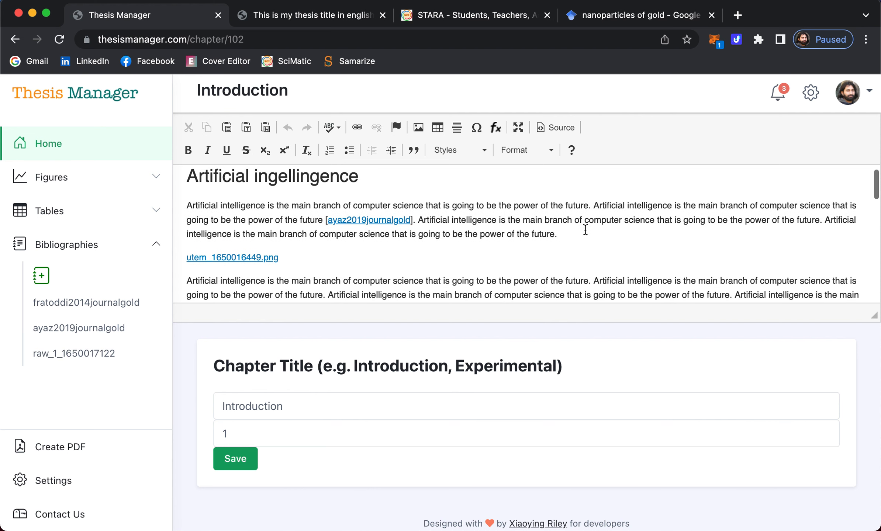
pyautogui.click(579, 231)
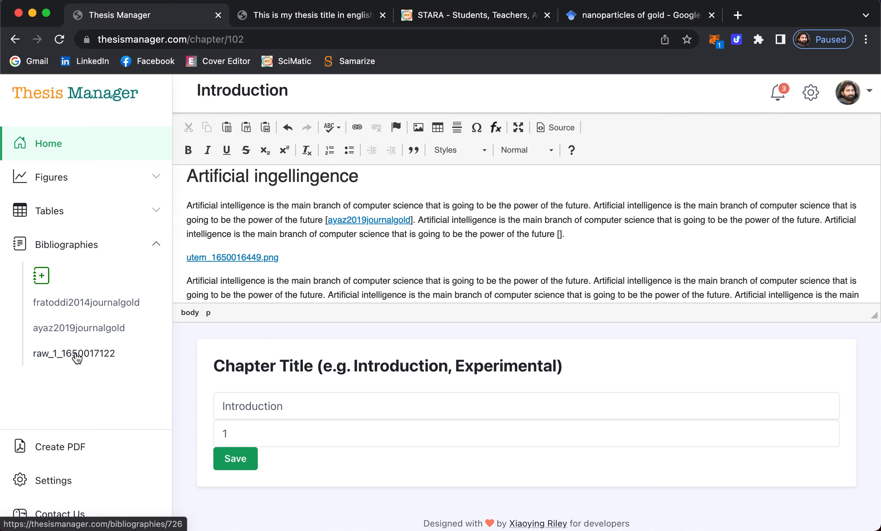
pyautogui.click(75, 352)
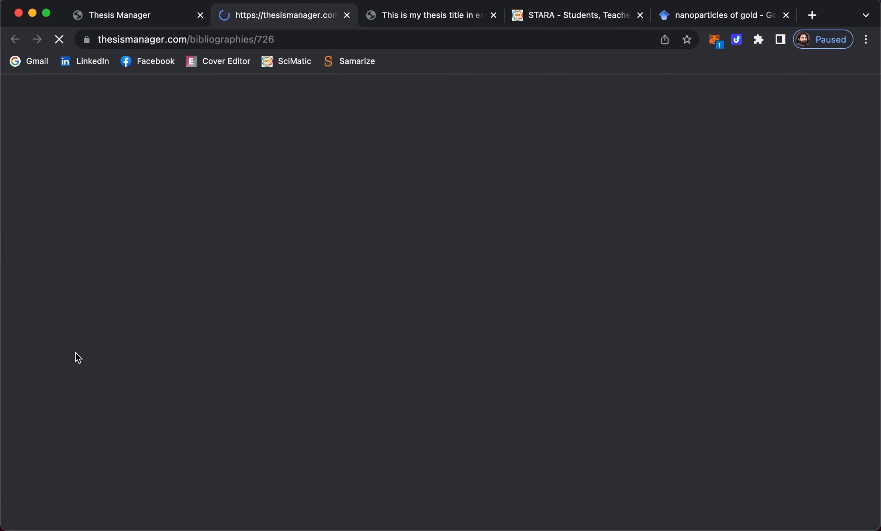
pyautogui.click(347, 15)
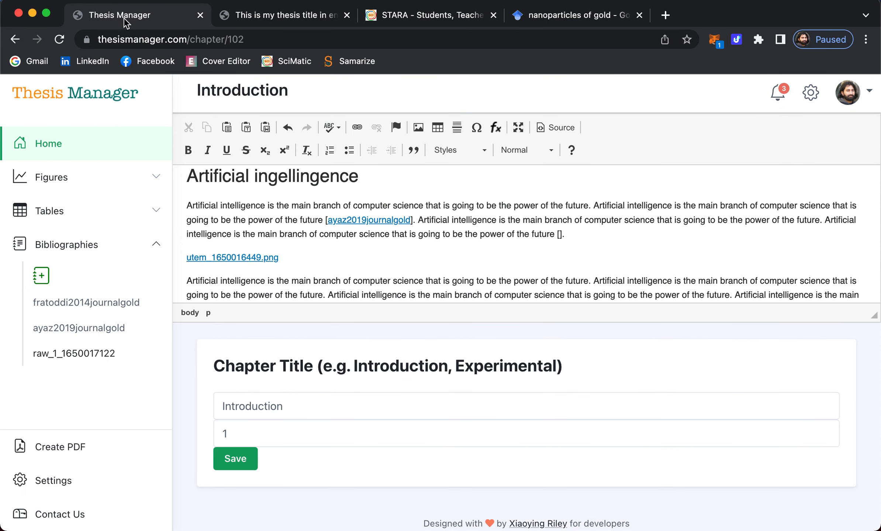
pyautogui.moveTo(80, 355); pyautogui.dragTo(559, 235)
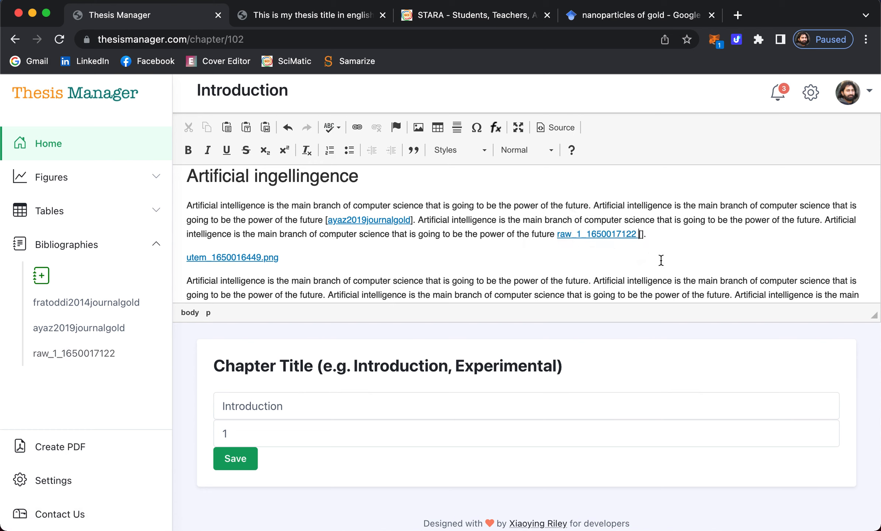
pyautogui.press('BackSpace')
pyautogui.click(559, 233)
pyautogui.press('Left')
pyautogui.write('[')
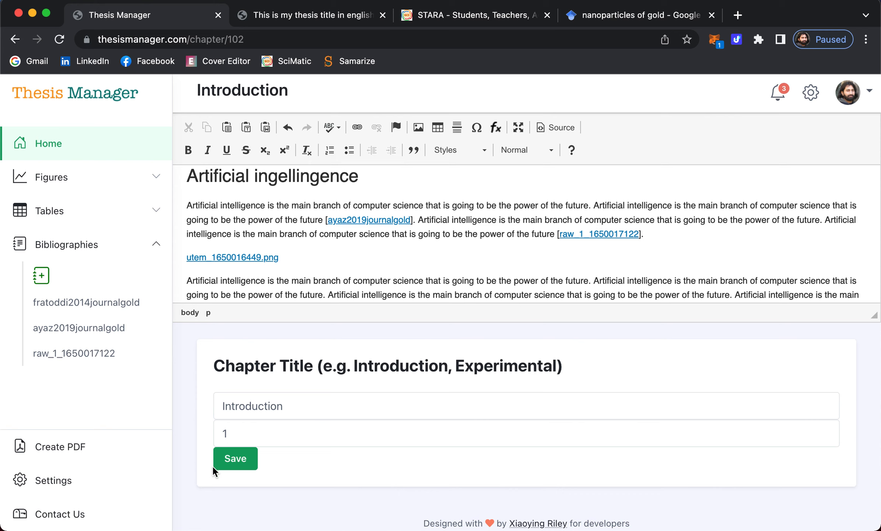
# - Regenerate the thesis PDF and check the Chapter 1 citations on page 14
pyautogui.click(312, 15)
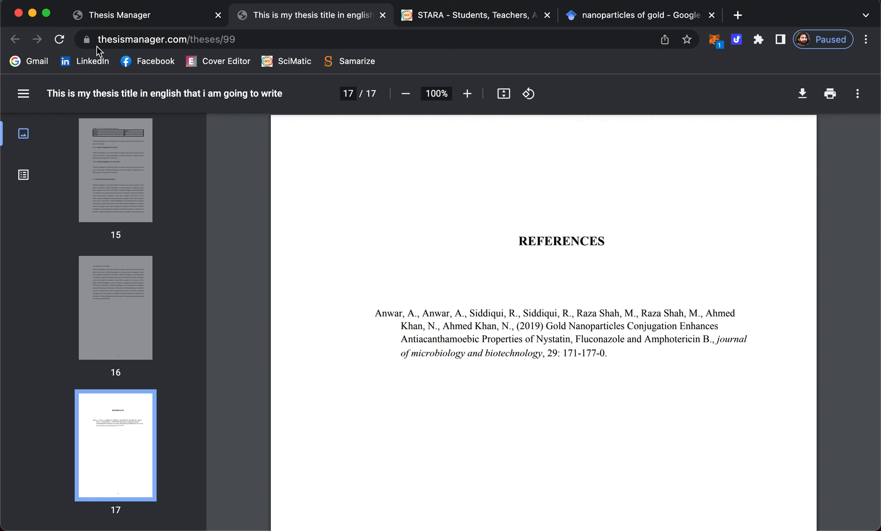
pyautogui.click(60, 40)
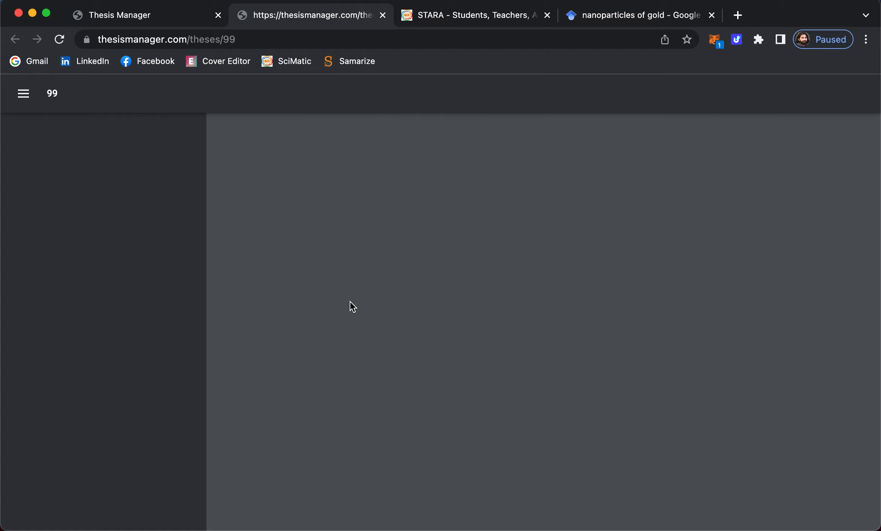
pyautogui.scroll(-10, 125, 345)
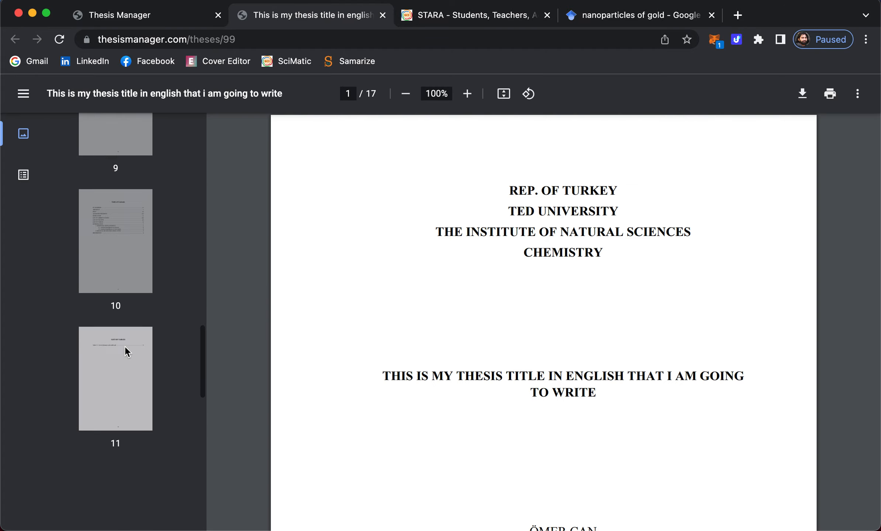
pyautogui.scroll(-5, 125, 345)
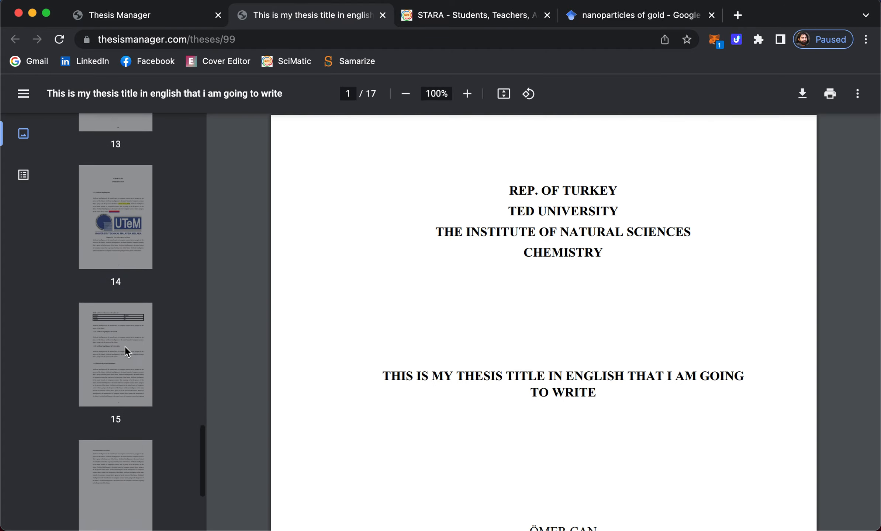
pyautogui.click(135, 193)
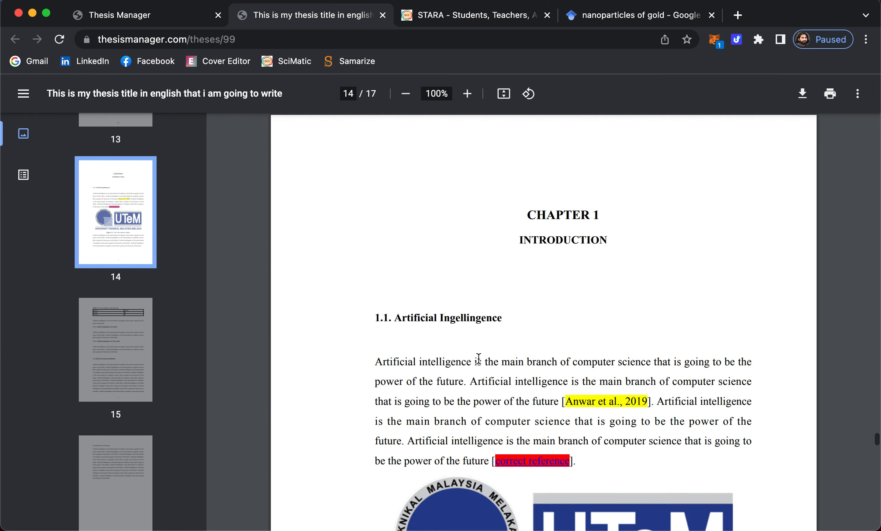
pyautogui.scroll(-5, 478, 358)
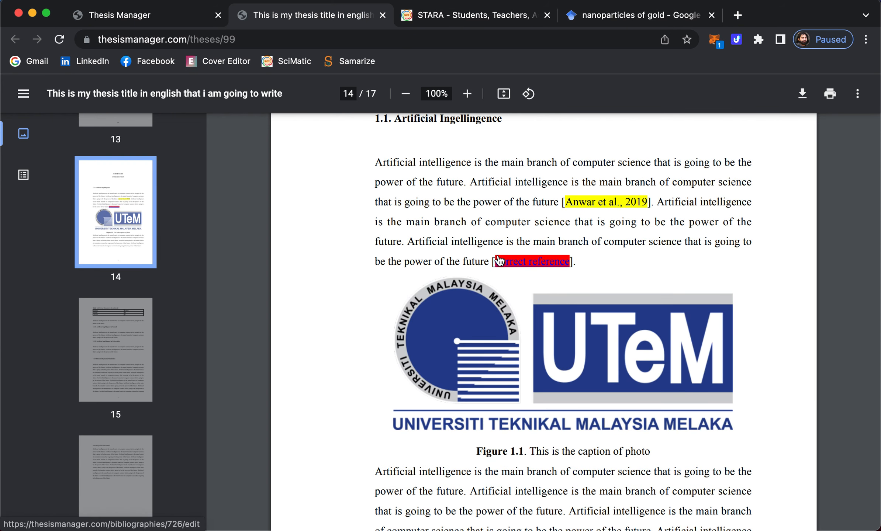
pyautogui.scroll(-1, 125, 376)
pyautogui.scroll(-5, 125, 377)
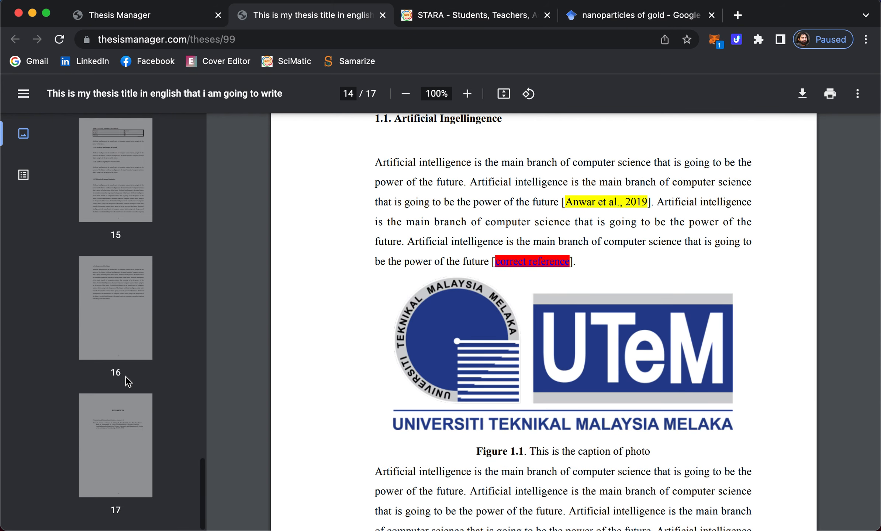
# - Check the References and List of Tables pages, then open the unresolved reference for editing
pyautogui.click(116, 432)
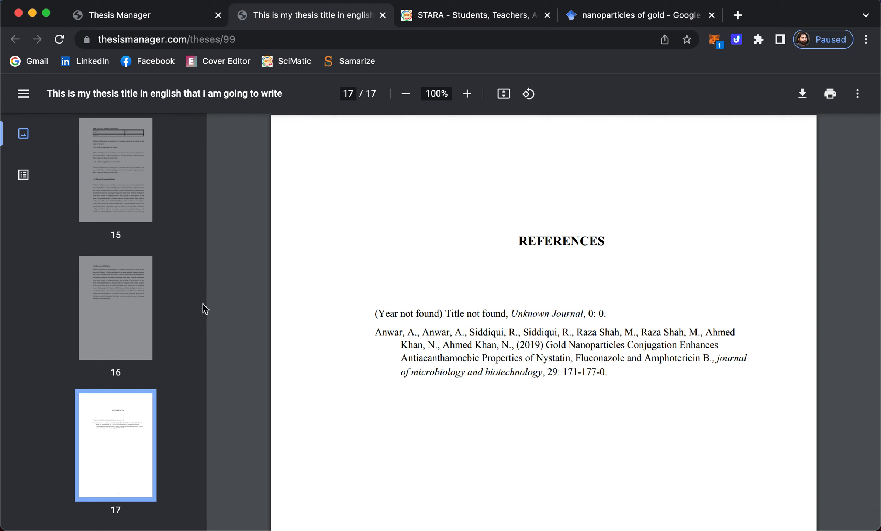
pyautogui.scroll(10, 165, 304)
pyautogui.scroll(4, 164, 303)
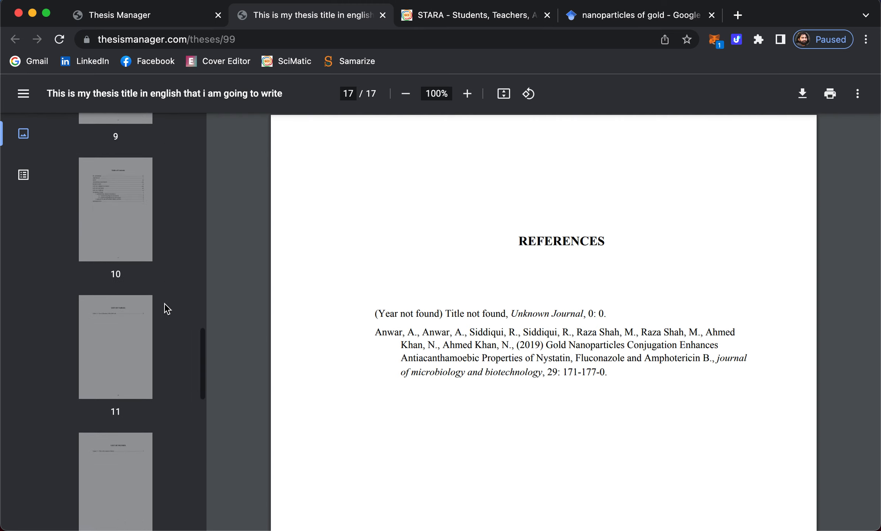
pyautogui.scroll(-3, 165, 304)
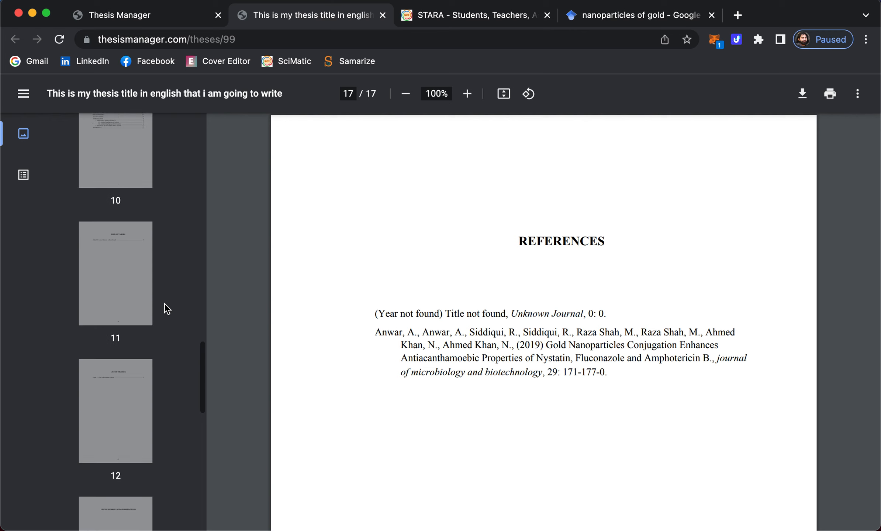
pyautogui.click(89, 249)
pyautogui.scroll(-3, 112, 402)
pyautogui.click(112, 402)
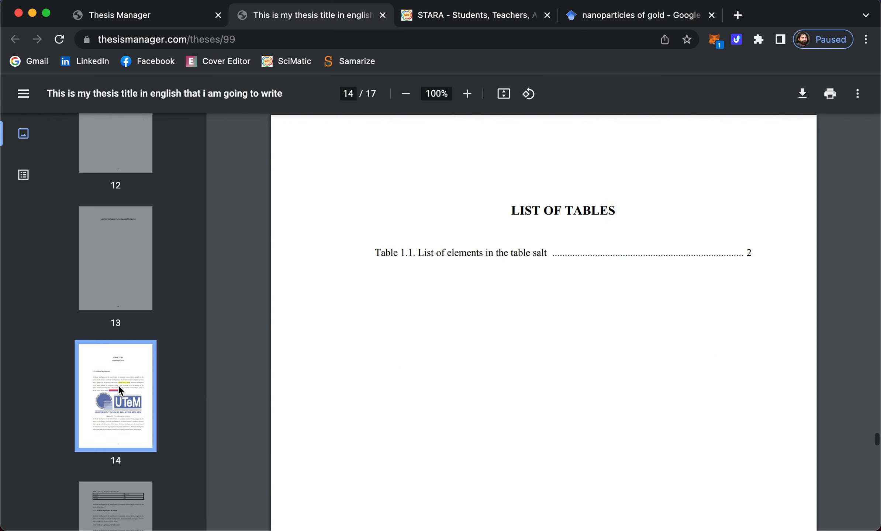
pyautogui.scroll(-4, 548, 271)
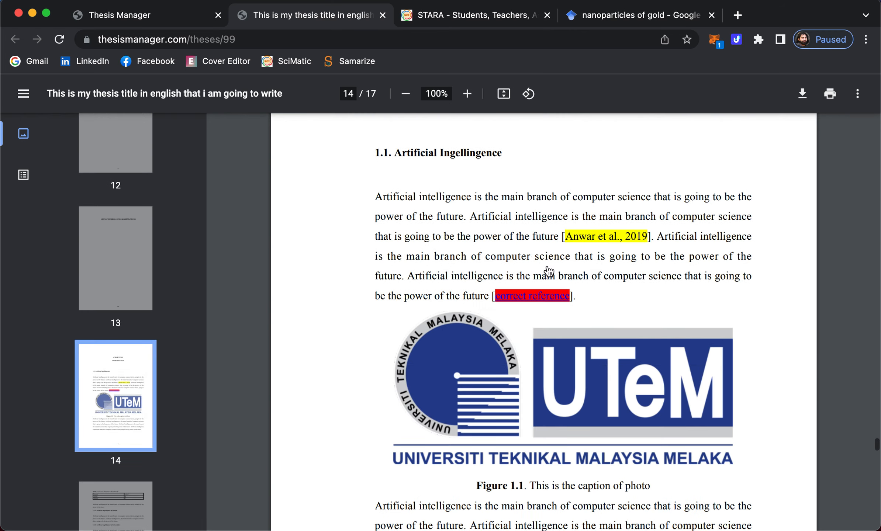
pyautogui.click(531, 296)
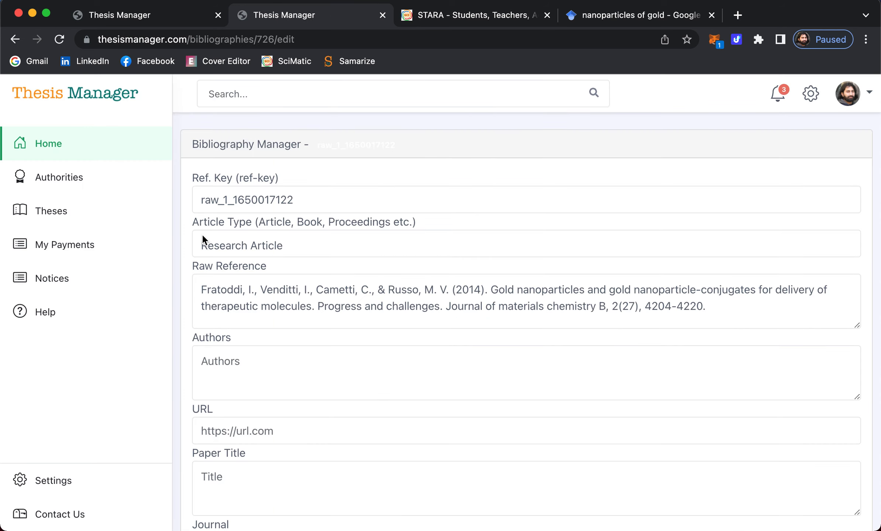
# - Fill the Authors field with the four raw-reference authors, separated by semicolons
pyautogui.scroll(-8, 238, 280)
pyautogui.scroll(7, 236, 281)
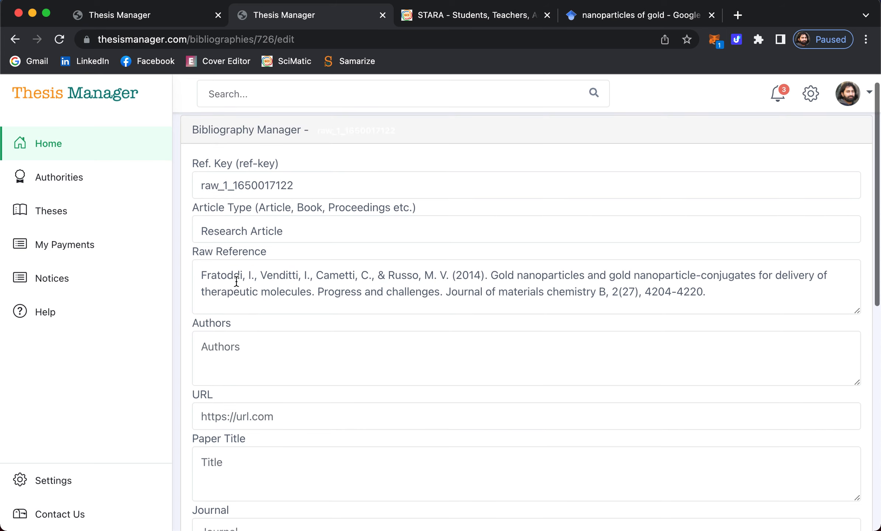
pyautogui.moveTo(196, 277); pyautogui.dragTo(452, 271)
pyautogui.press('cmd+c')
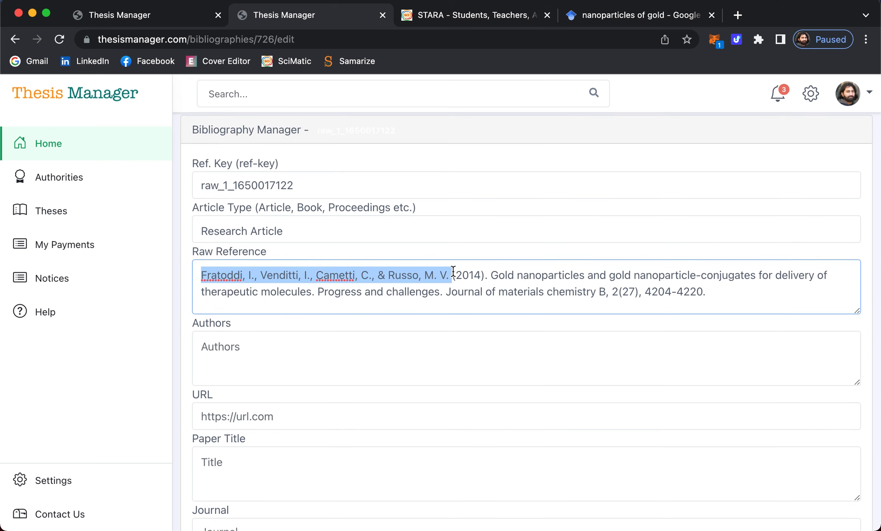
pyautogui.click(260, 353)
pyautogui.press('cmd+v')
pyautogui.click(257, 347)
pyautogui.press('BackSpace')
pyautogui.write(';')
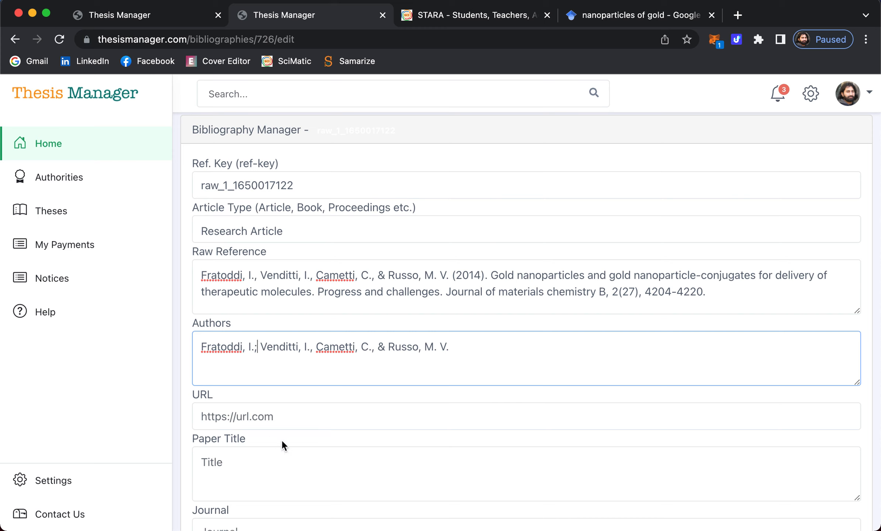
pyautogui.click(310, 352)
pyautogui.press('BackSpace')
pyautogui.write(';')
pyautogui.click(374, 347)
pyautogui.press('BackSpace')
pyautogui.write(';')
pyautogui.press('BackSpace')
pyautogui.press('BackSpace')
# - Select the paper title in the raw reference and move into the Paper Title field
pyautogui.scroll(-3, 329, 287)
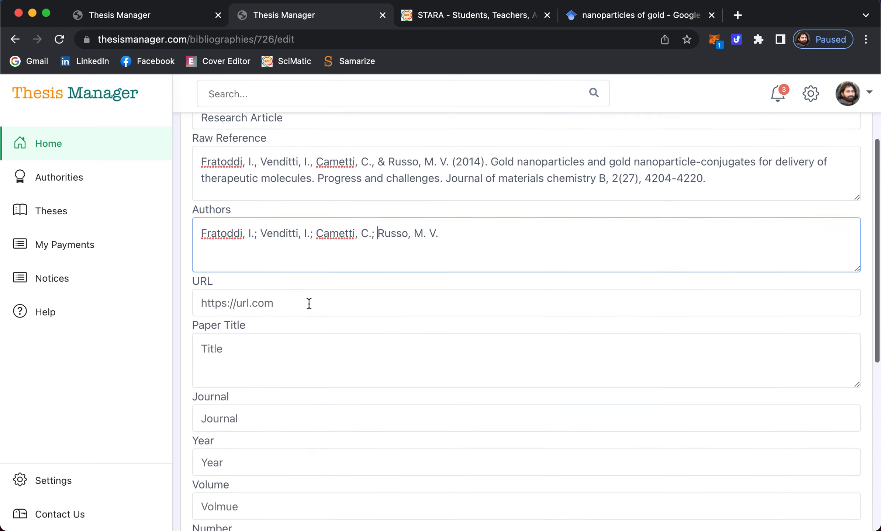
pyautogui.click(275, 291)
pyautogui.click(175, 290)
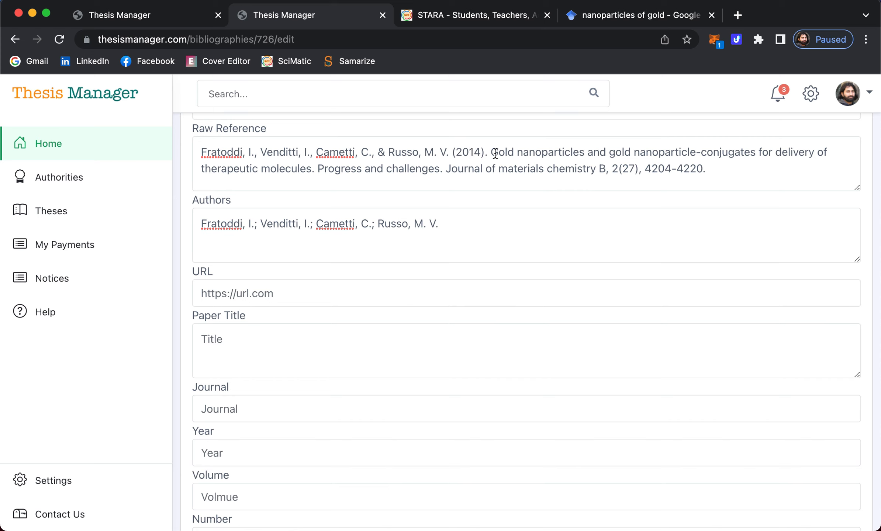
pyautogui.moveTo(493, 153); pyautogui.dragTo(313, 169)
pyautogui.press('cmd+c')
pyautogui.click(223, 341)
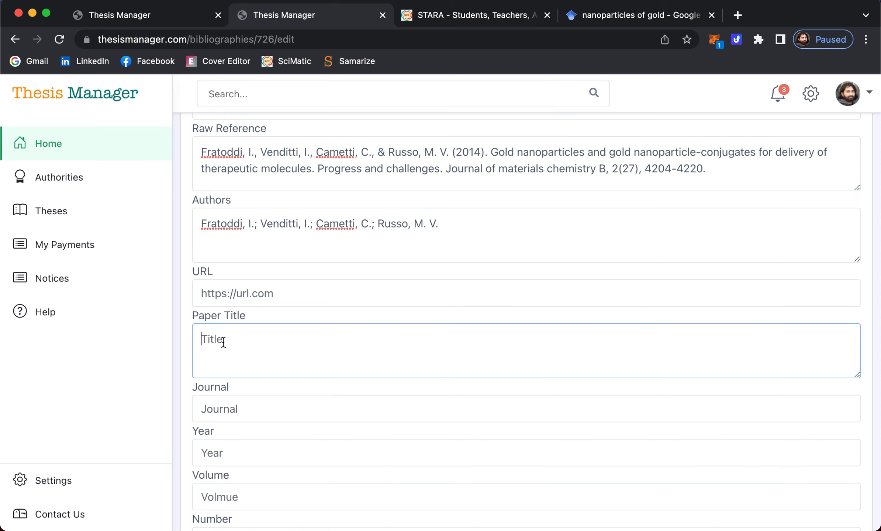
# - Enter the paper title with its 'Progress and challenges' subtitle and journal 'Journal of materials chemistry B'
pyautogui.press('cmd+v')
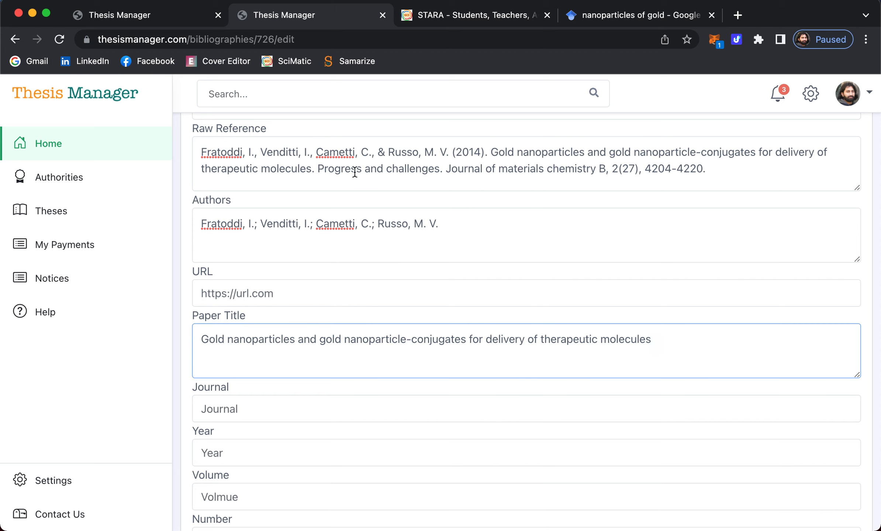
pyautogui.moveTo(446, 168); pyautogui.dragTo(604, 164)
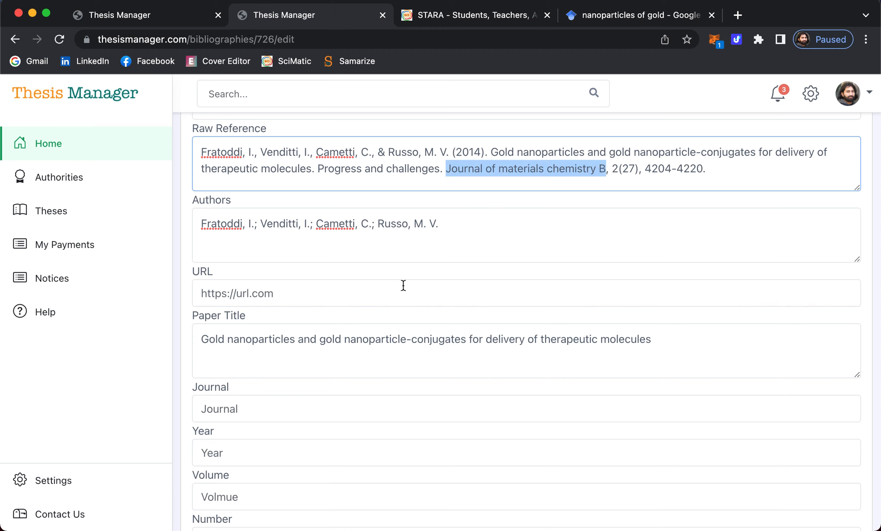
pyautogui.press('cmd+c')
pyautogui.click(244, 410)
pyautogui.press('cmd+v')
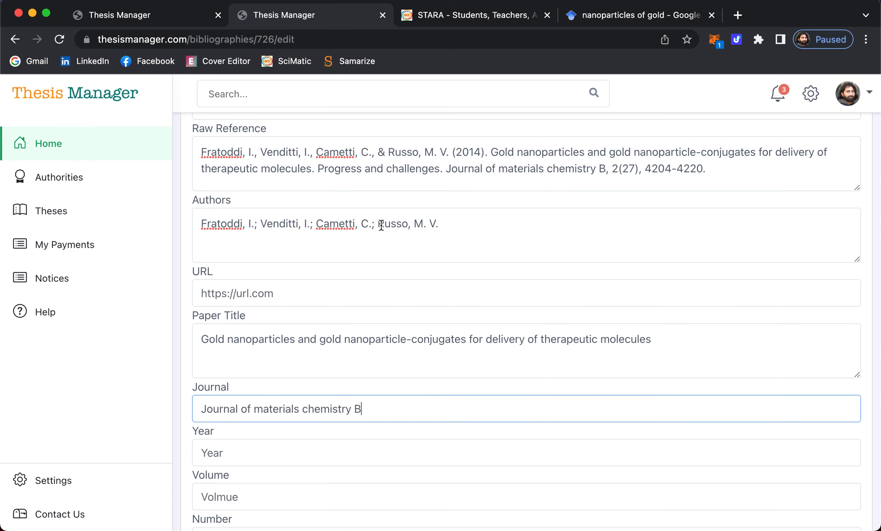
pyautogui.moveTo(318, 168); pyautogui.dragTo(443, 163)
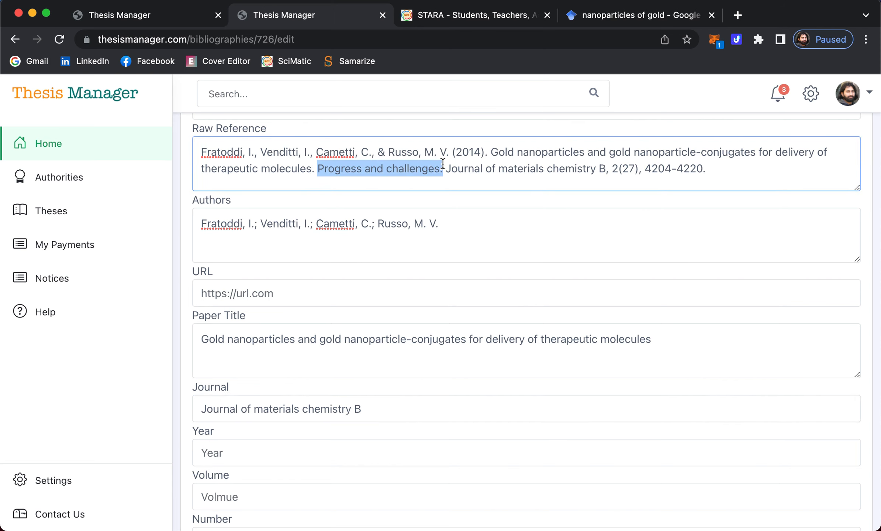
pyautogui.press('cmd+c')
pyautogui.click(674, 334)
pyautogui.write('.')
pyautogui.press('cmd+v')
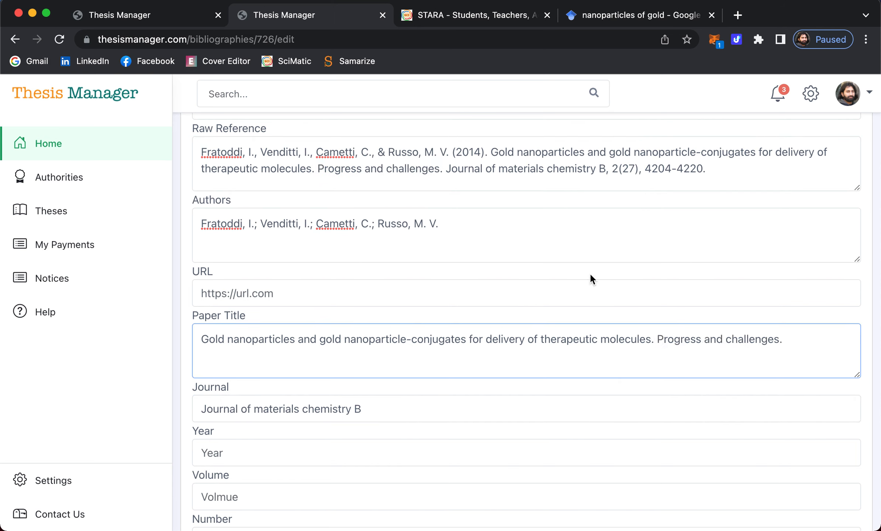
# - Fill in year 2014, volume 2 and number 27
pyautogui.scroll(-2, 409, 249)
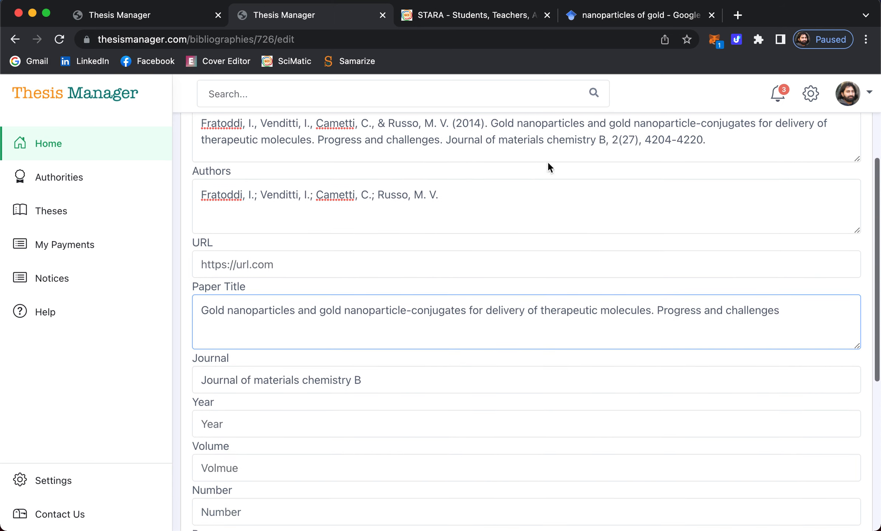
pyautogui.click(230, 431)
pyautogui.write('2014')
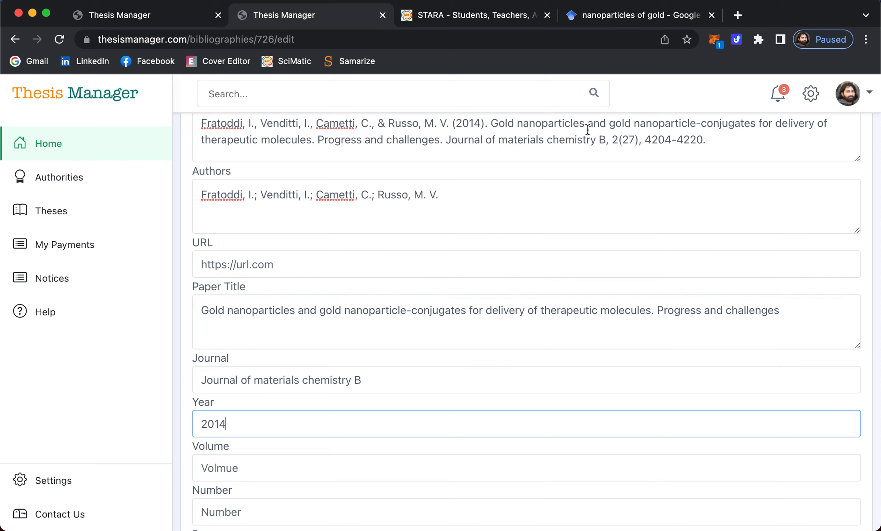
pyautogui.scroll(-1, 234, 473)
pyautogui.click(236, 443)
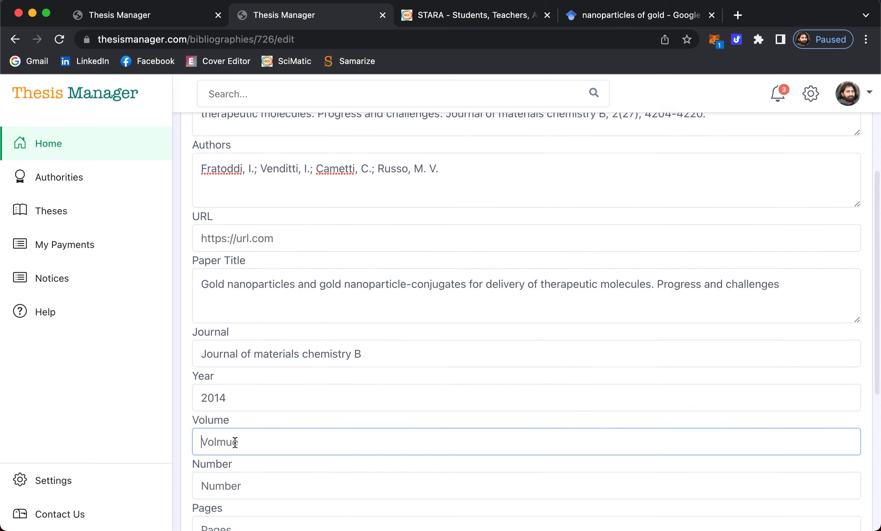
pyautogui.write('2')
pyautogui.click(226, 487)
pyautogui.write('2')
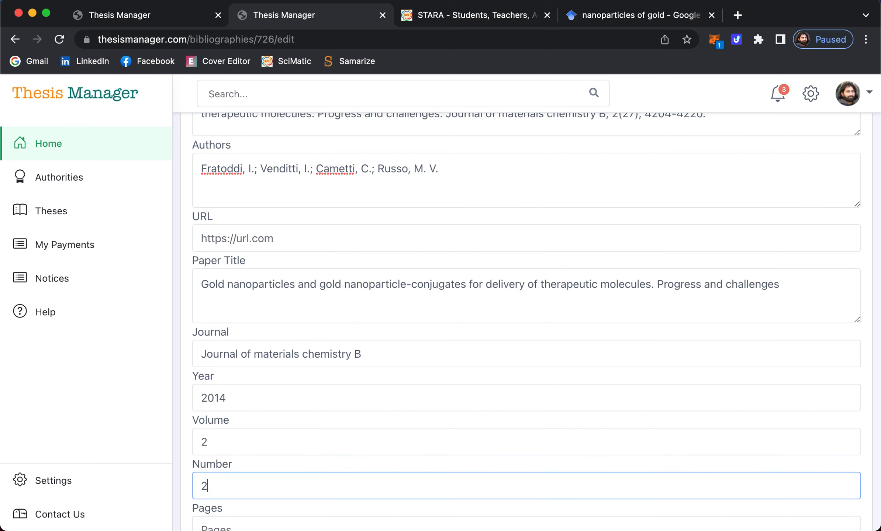
pyautogui.scroll(-3, 314, 436)
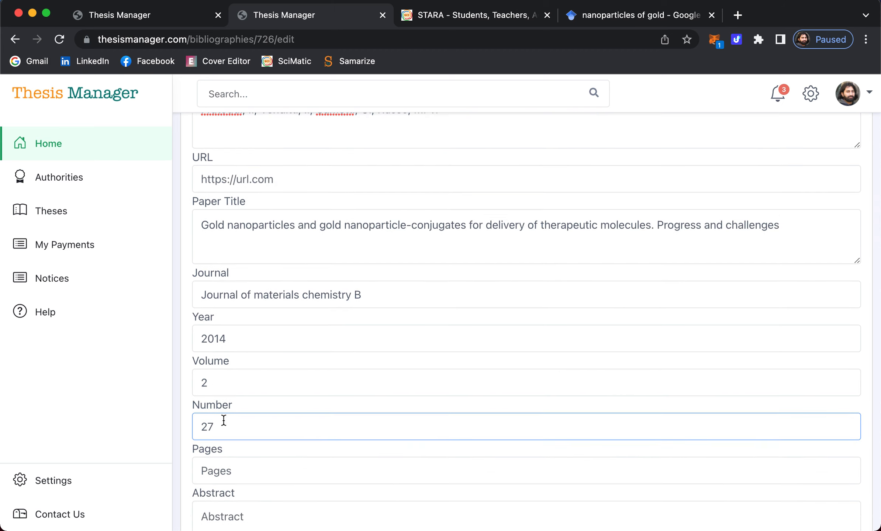
pyautogui.scroll(4, 432, 365)
# - Set the pages to 4204-4220 and save the reference
pyautogui.moveTo(645, 135); pyautogui.dragTo(711, 133)
pyautogui.scroll(-8, 501, 219)
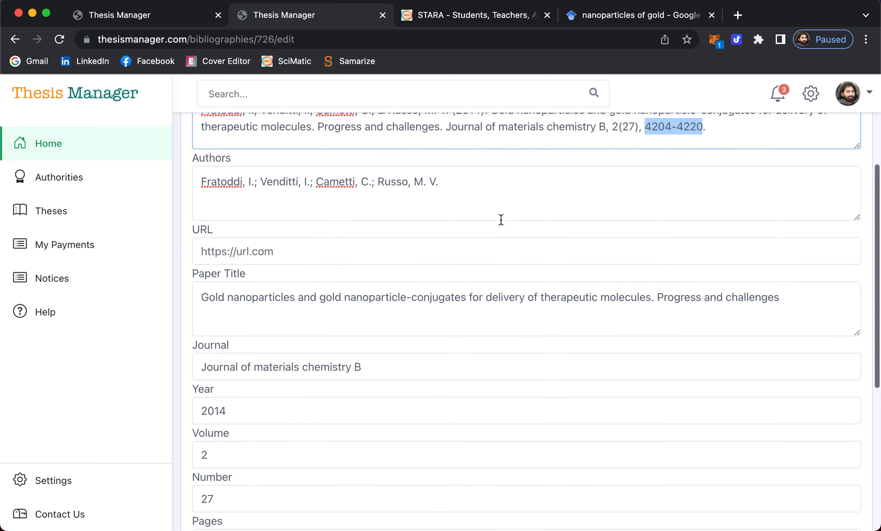
pyautogui.click(226, 366)
pyautogui.press('super+v')
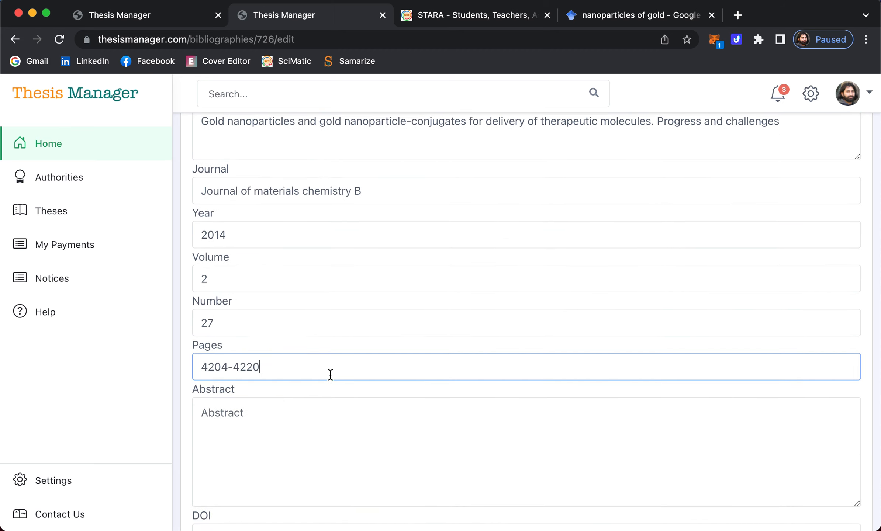
pyautogui.click(250, 448)
pyautogui.scroll(-3, 250, 448)
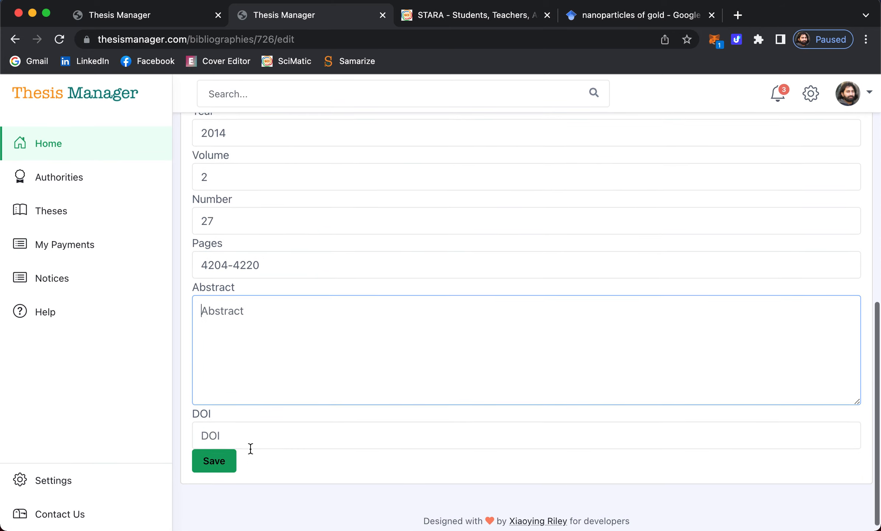
pyautogui.scroll(-3, 250, 449)
pyautogui.click(221, 460)
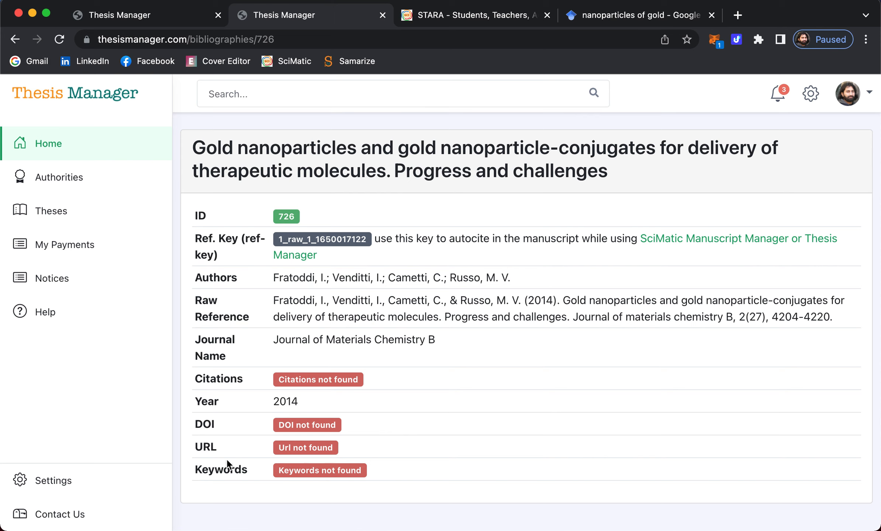
# - Review the saved reference, return to the Introduction chapter, and bring up Create PDF's link options
pyautogui.click(442, 14)
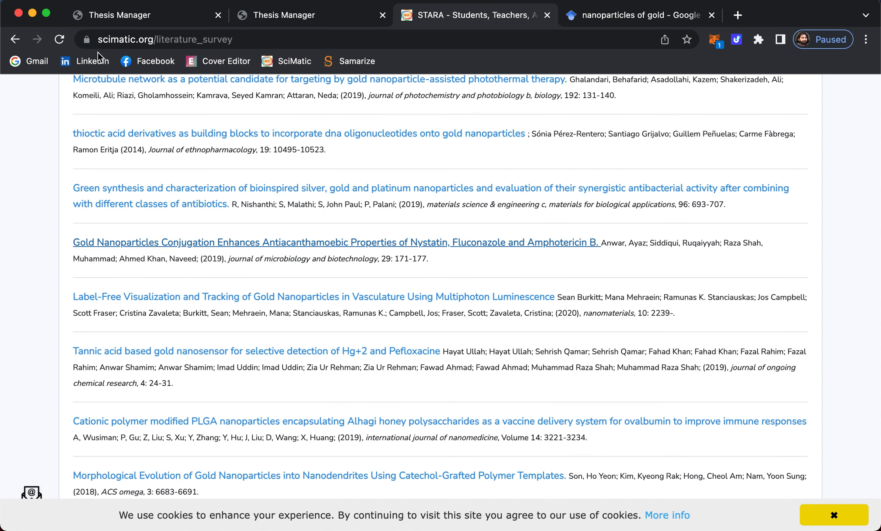
pyautogui.click(261, 15)
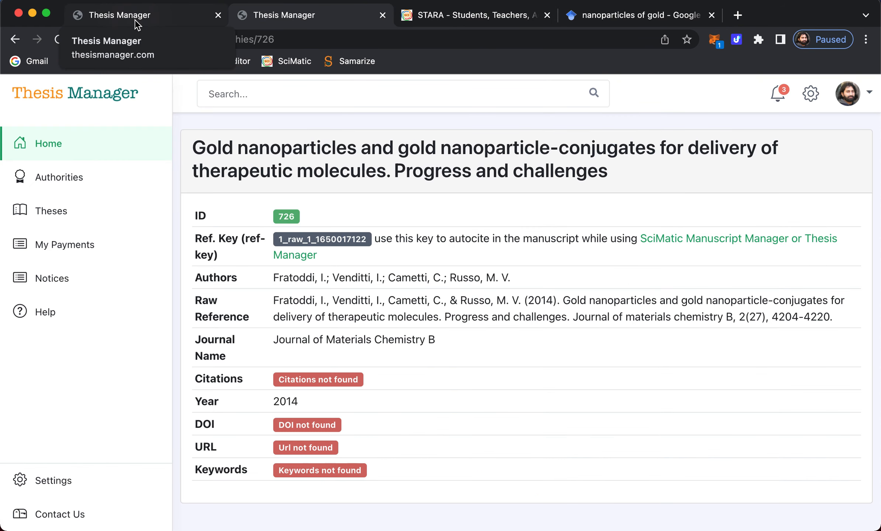
pyautogui.click(135, 19)
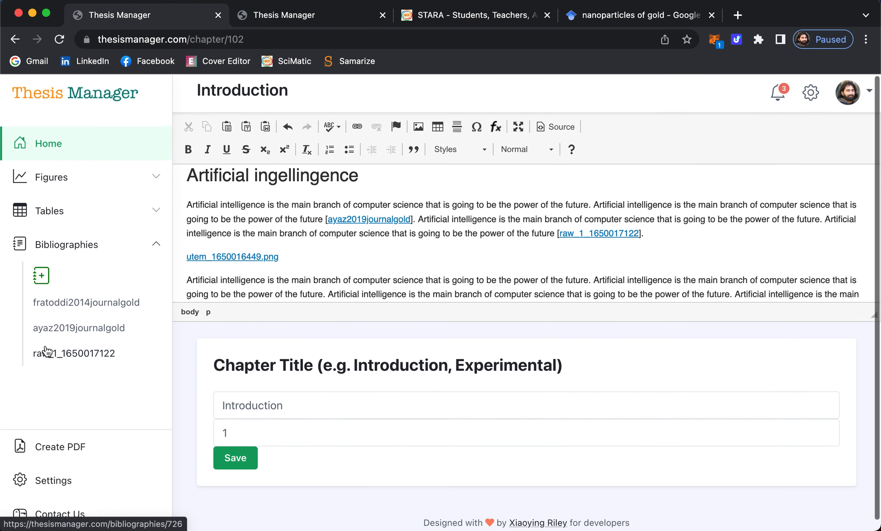
pyautogui.rightClick(59, 447)
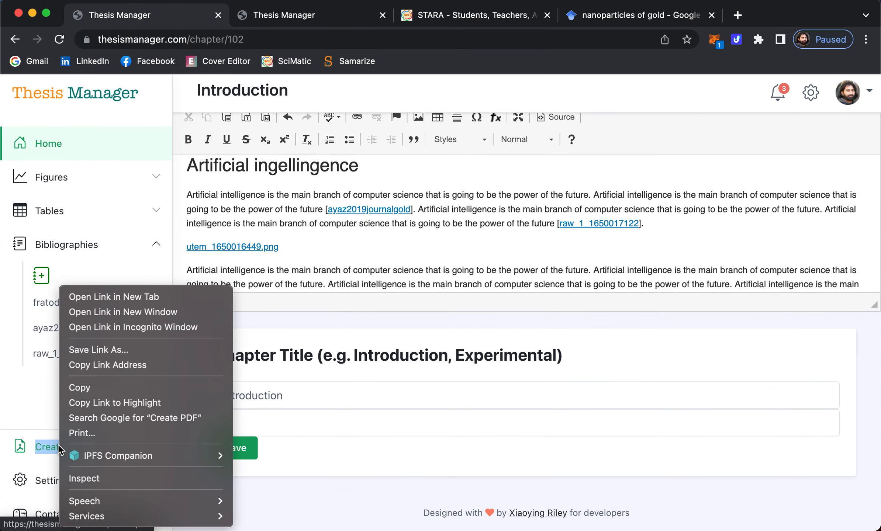
# - Open the regenerated thesis PDF in a new tab and review its front matter, Chapter 1 and References
pyautogui.click(98, 296)
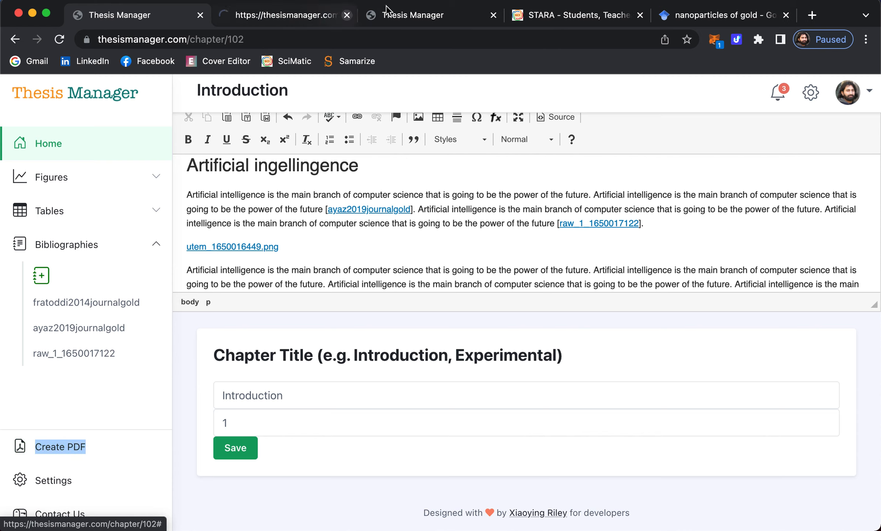
pyautogui.click(270, 18)
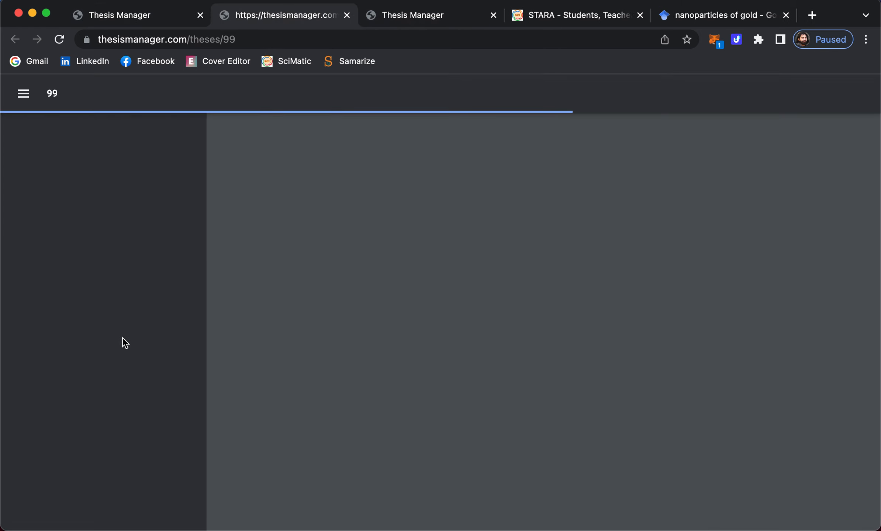
pyautogui.scroll(-10, 122, 338)
pyautogui.scroll(-5, 122, 337)
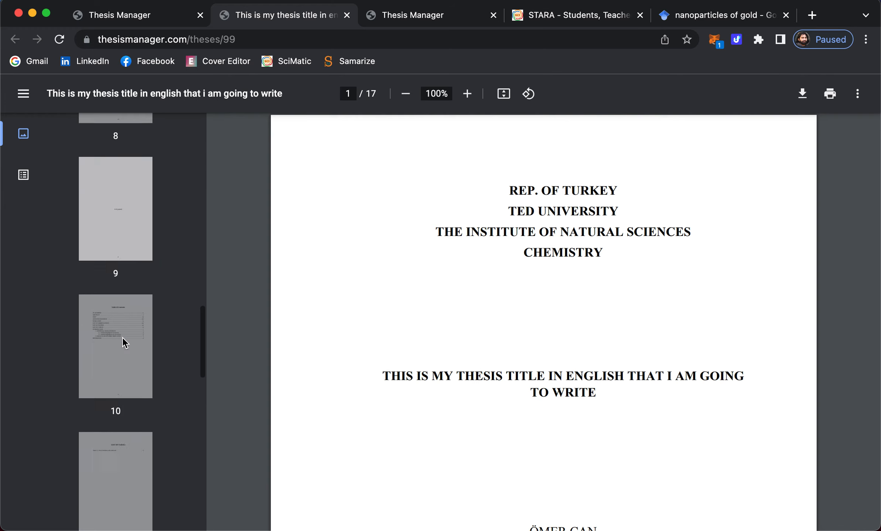
pyautogui.click(122, 337)
pyautogui.scroll(-4, 123, 339)
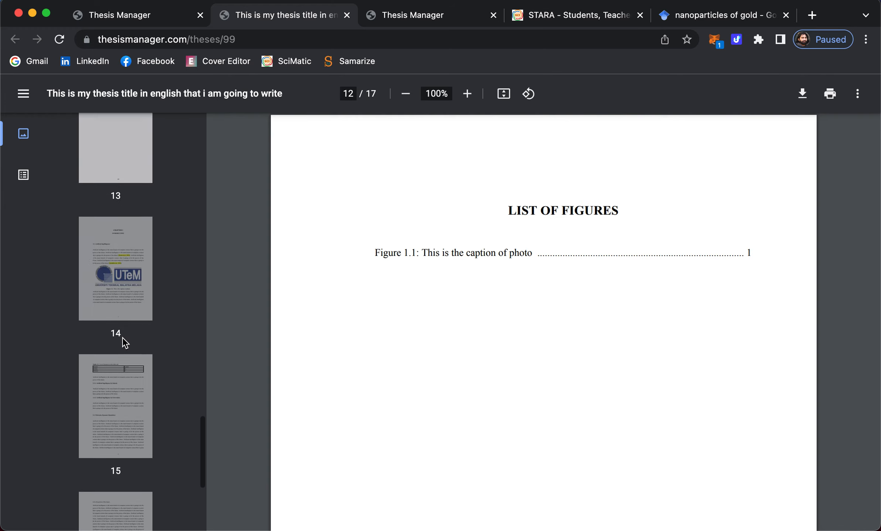
pyautogui.click(124, 230)
pyautogui.scroll(-4, 633, 446)
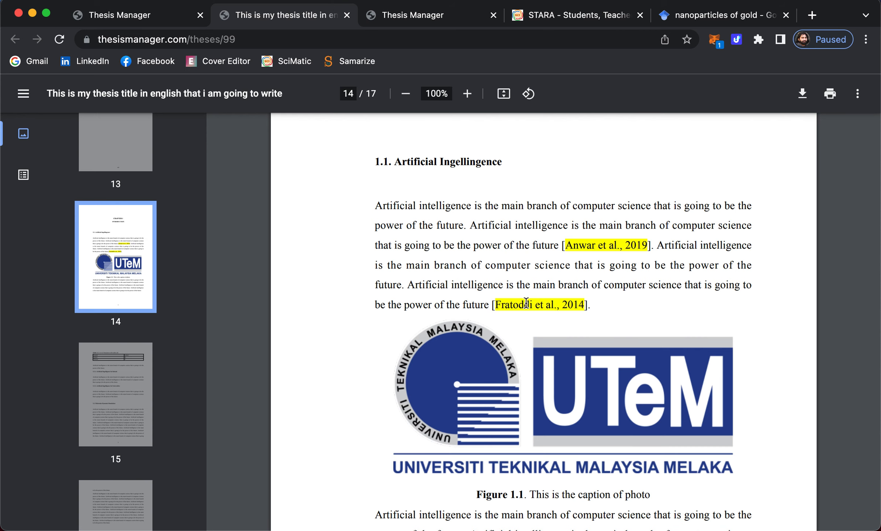
pyautogui.scroll(-20, 526, 303)
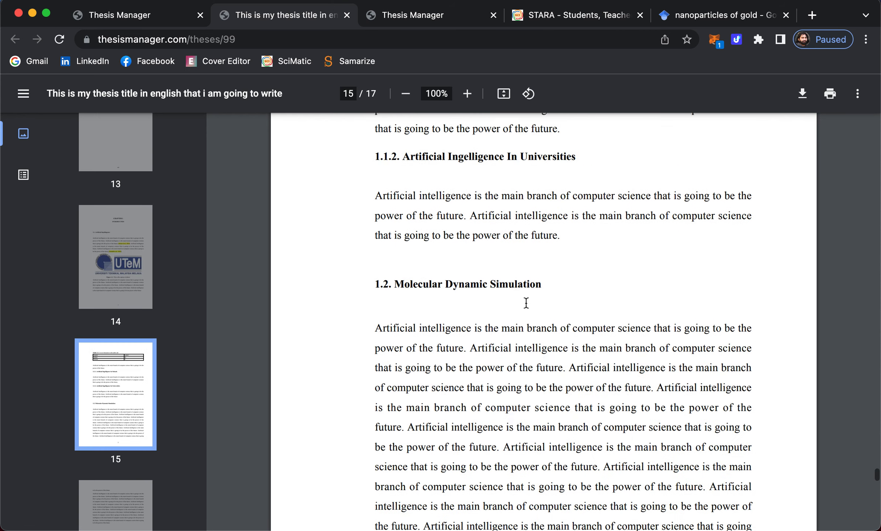
pyautogui.scroll(-10, 525, 303)
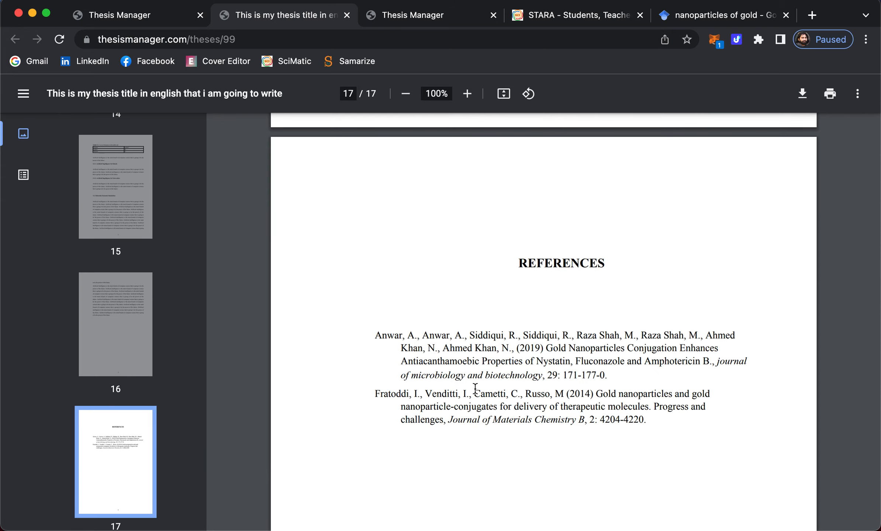
pyautogui.scroll(20, 464, 279)
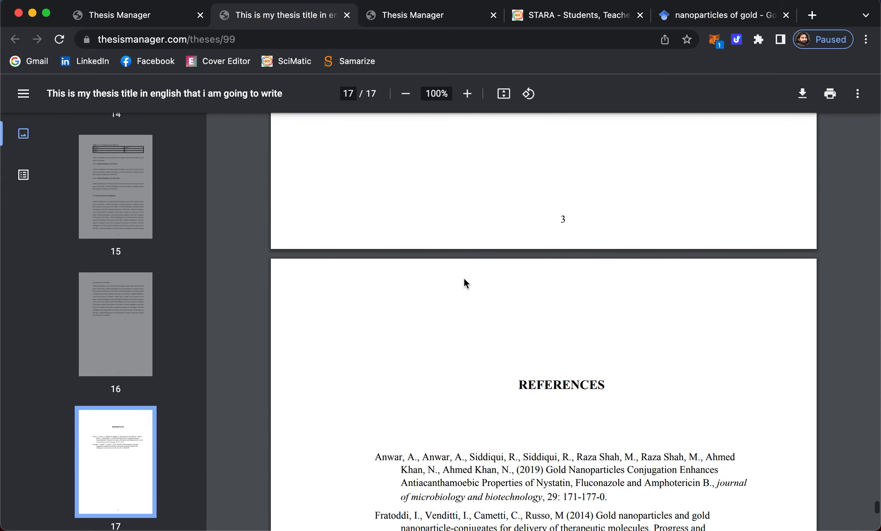
pyautogui.scroll(10, 463, 278)
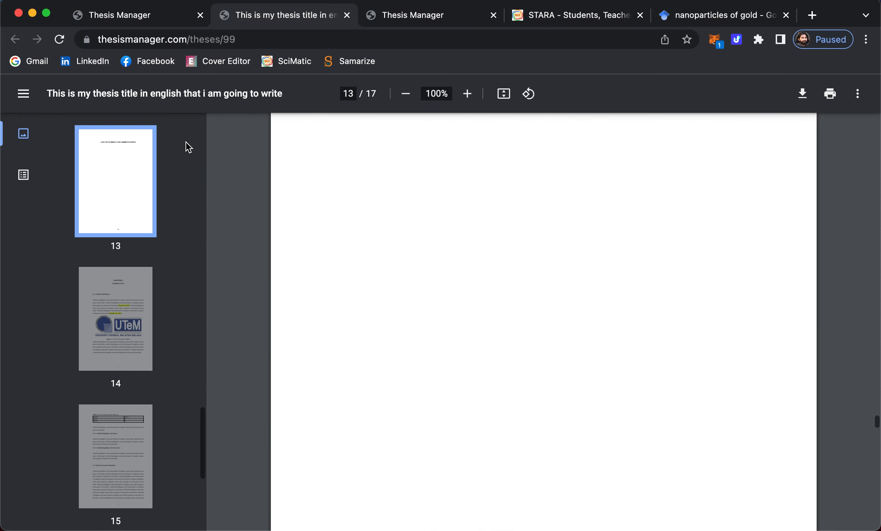
# - Return to the Introduction chapter editor and scroll through it
pyautogui.click(136, 15)
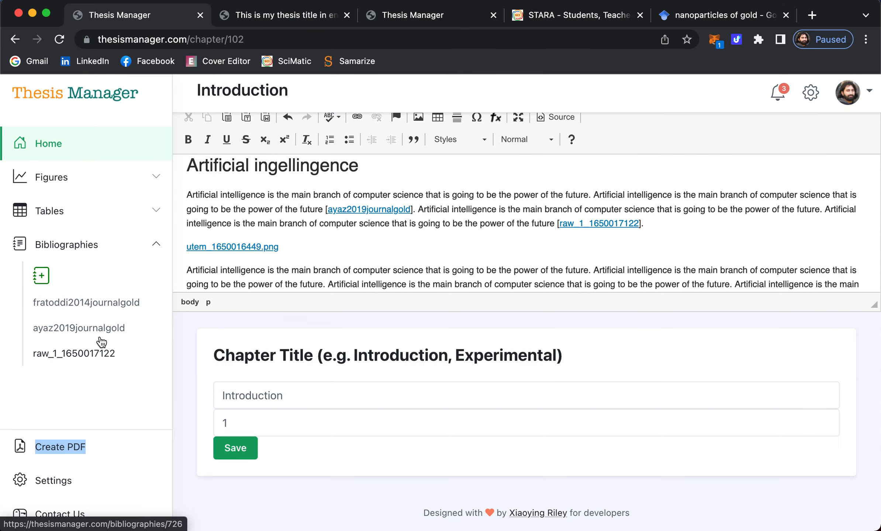
pyautogui.scroll(-1, 100, 333)
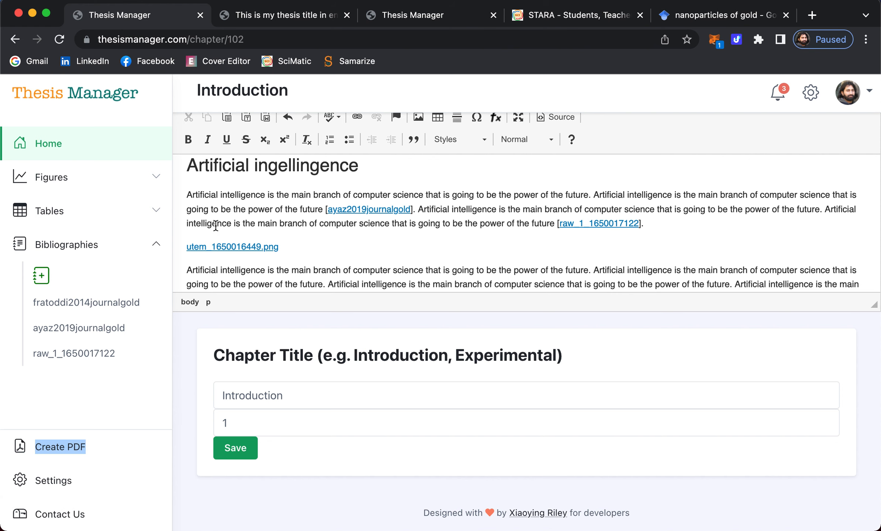
pyautogui.scroll(-8, 328, 232)
pyautogui.scroll(-5, 330, 232)
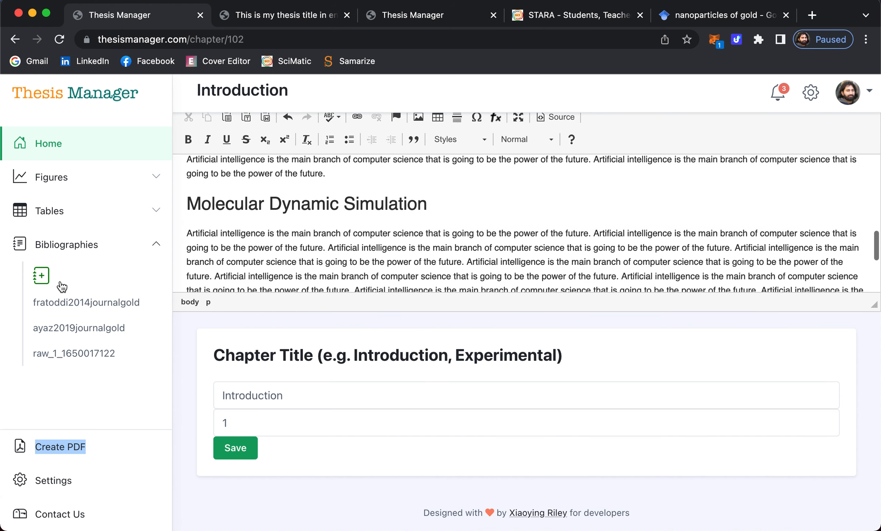
pyautogui.click(280, 17)
pyautogui.scroll(15, 106, 233)
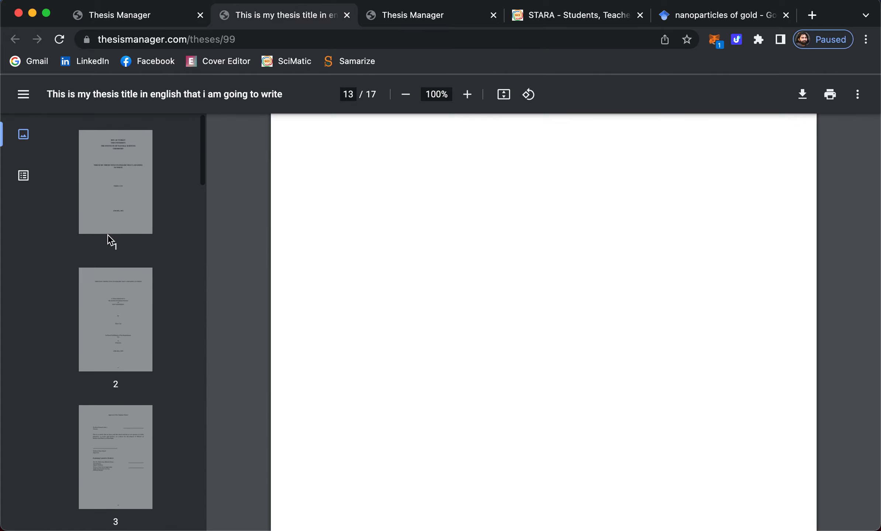
pyautogui.click(106, 198)
pyautogui.scroll(-5, 543, 310)
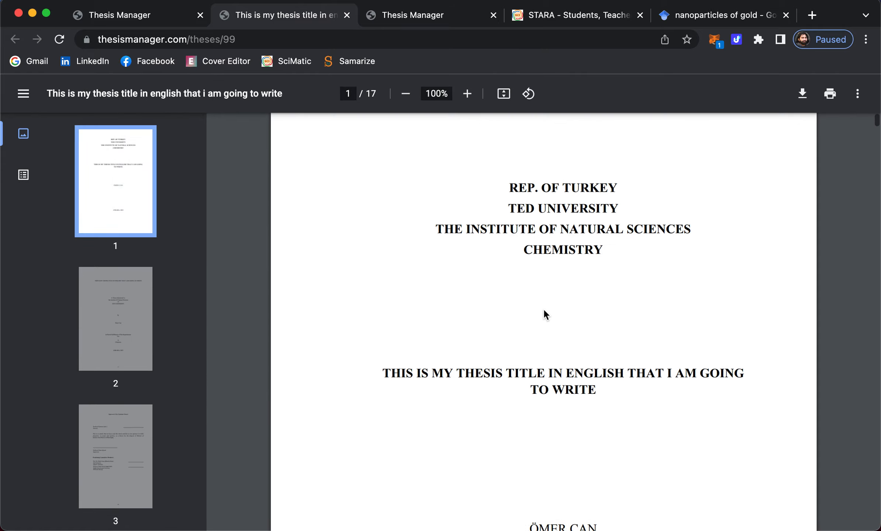
pyautogui.scroll(-11, 544, 310)
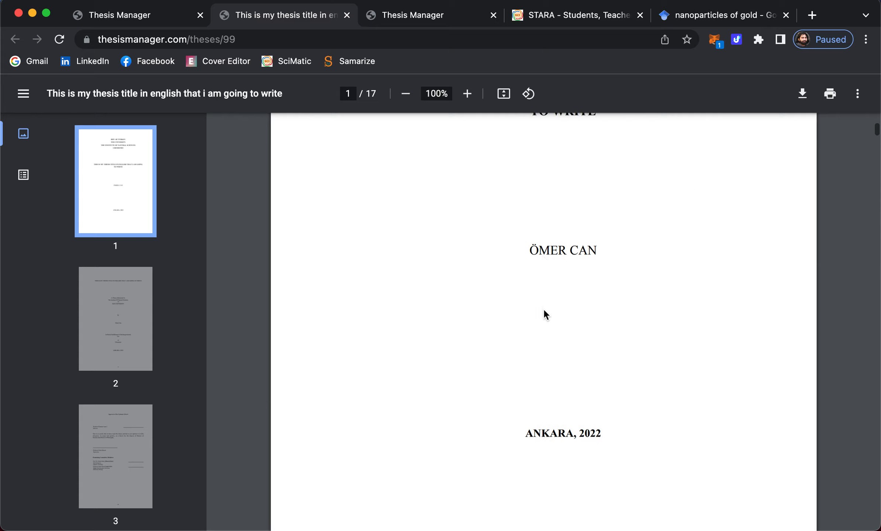
pyautogui.scroll(-14, 543, 313)
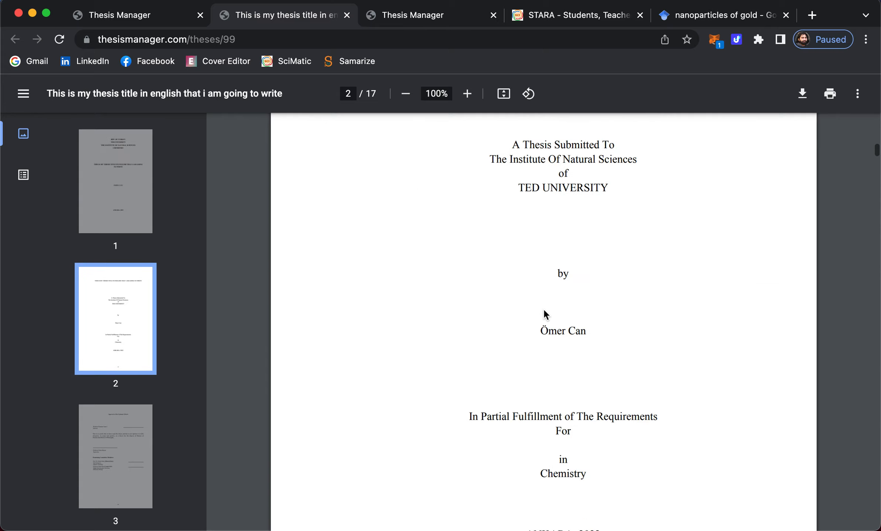
pyautogui.scroll(-6, 543, 311)
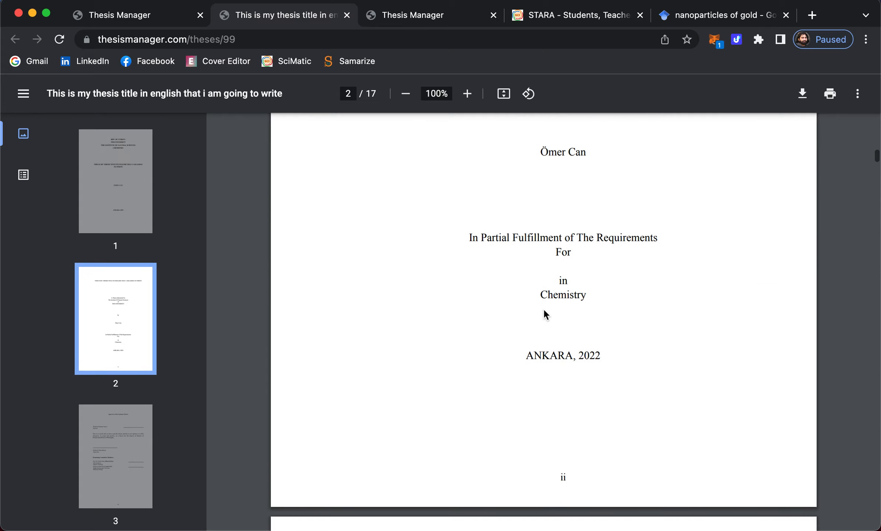
pyautogui.scroll(-4, 562, 254)
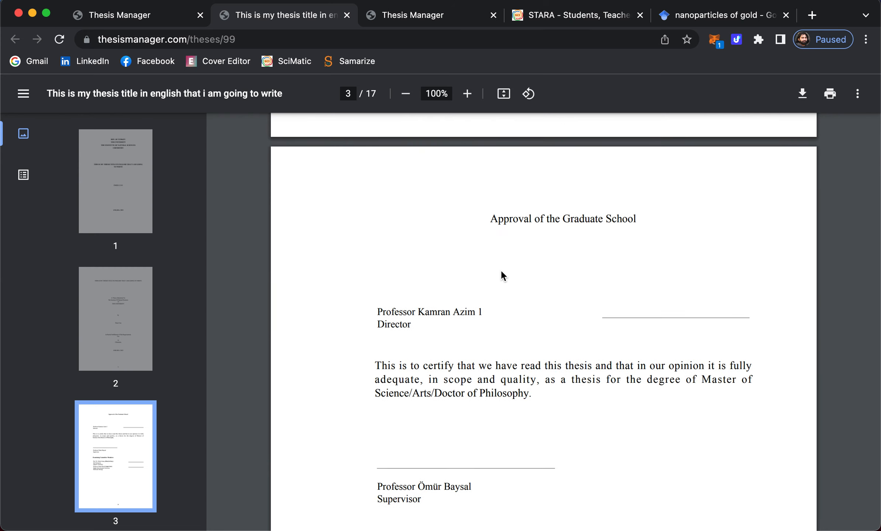
pyautogui.scroll(-4, 500, 269)
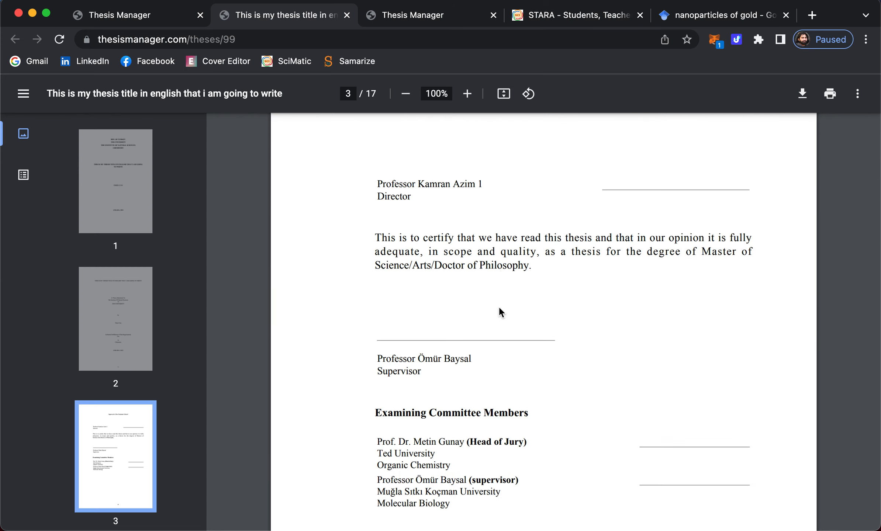
pyautogui.scroll(-20, 499, 310)
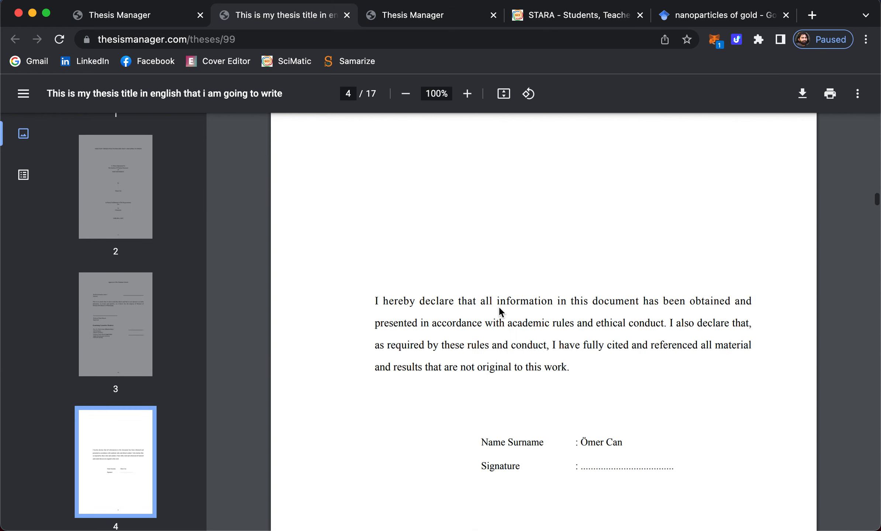
pyautogui.scroll(-2, 498, 308)
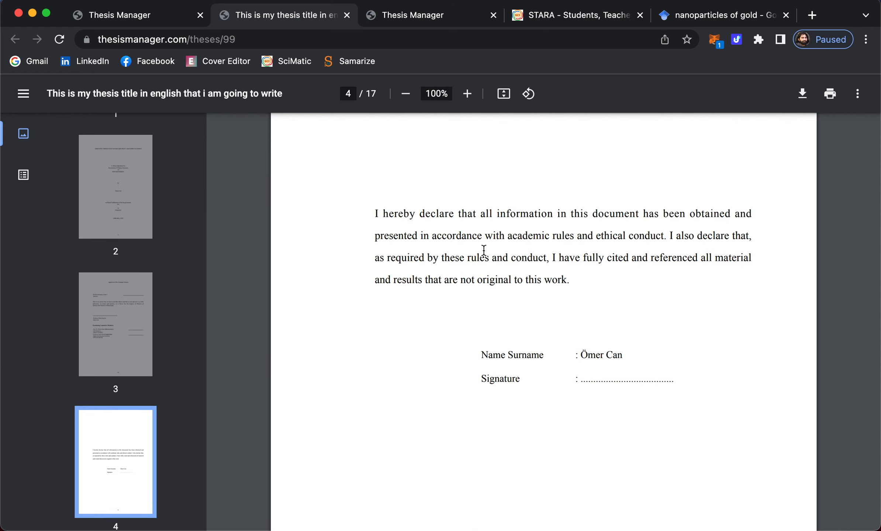
pyautogui.scroll(-17, 506, 263)
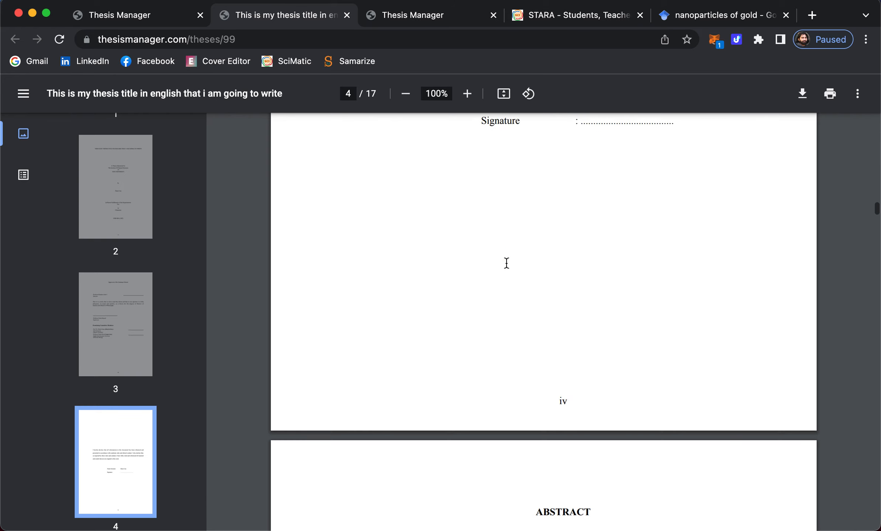
pyautogui.scroll(-9, 506, 263)
pyautogui.scroll(-10, 506, 262)
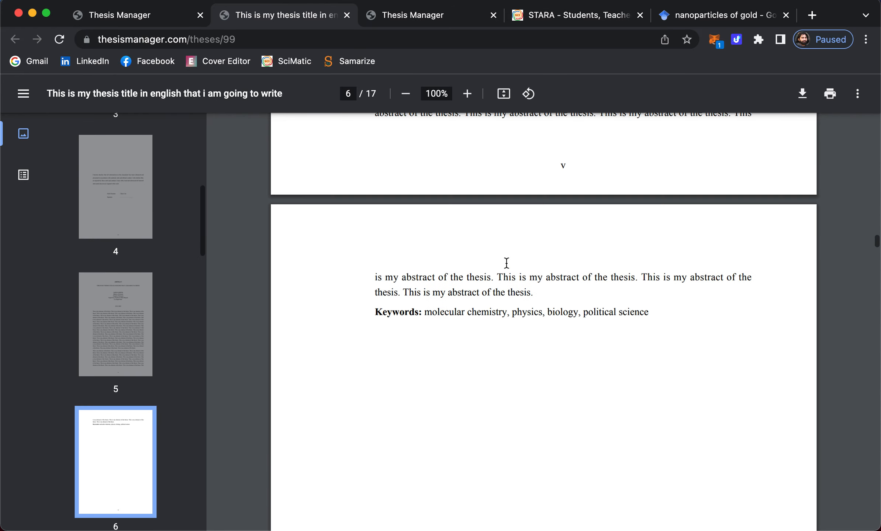
pyautogui.scroll(-12, 511, 233)
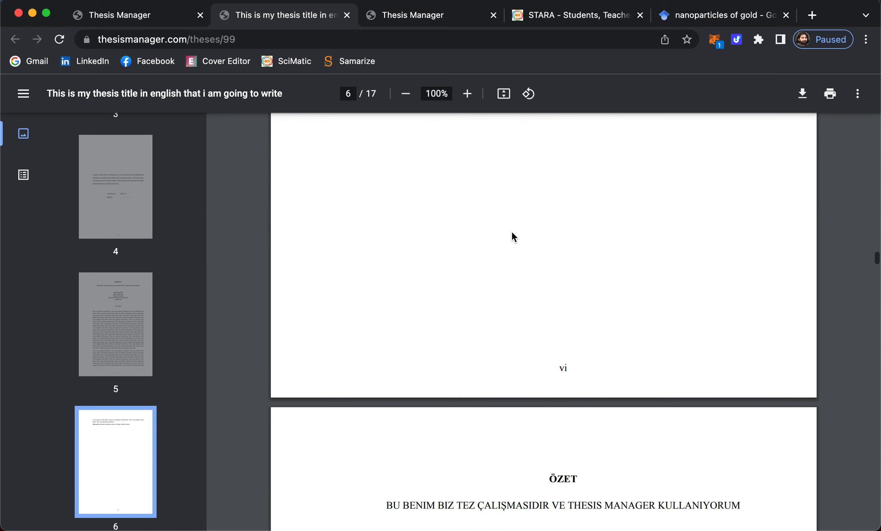
pyautogui.scroll(1, 511, 234)
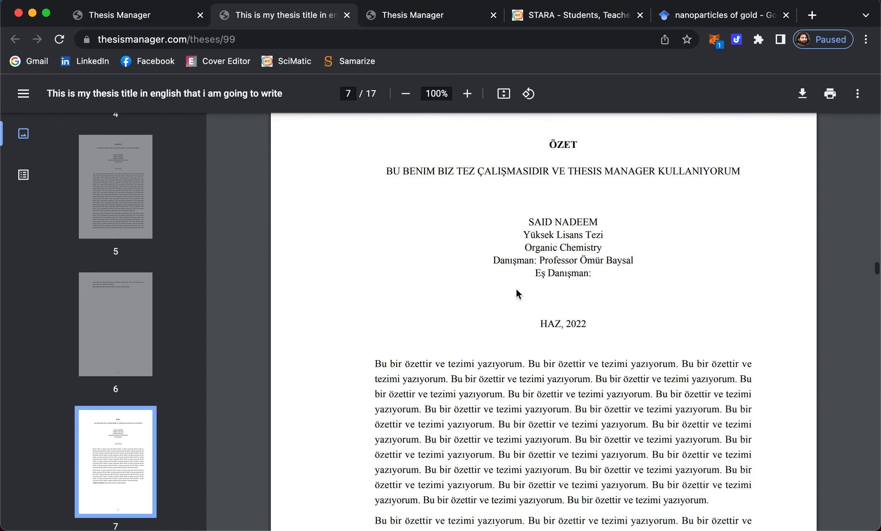
pyautogui.scroll(-7, 515, 293)
pyautogui.scroll(-9, 531, 340)
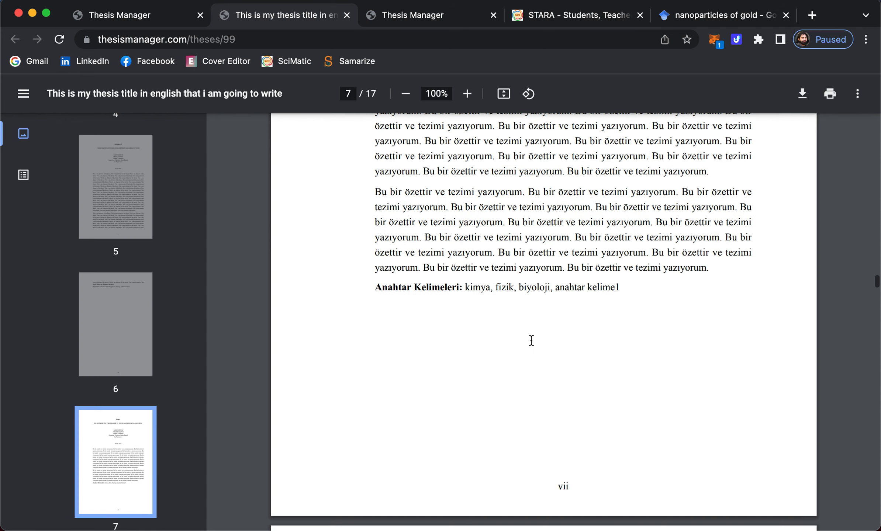
pyautogui.scroll(14, 531, 340)
pyautogui.scroll(-8, 531, 340)
pyautogui.scroll(-13, 531, 340)
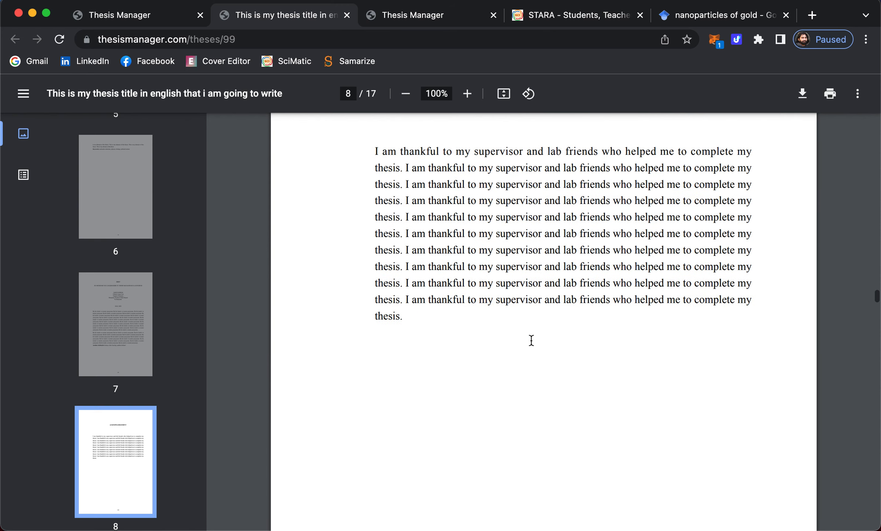
pyautogui.scroll(2, 531, 340)
pyautogui.scroll(-20, 531, 340)
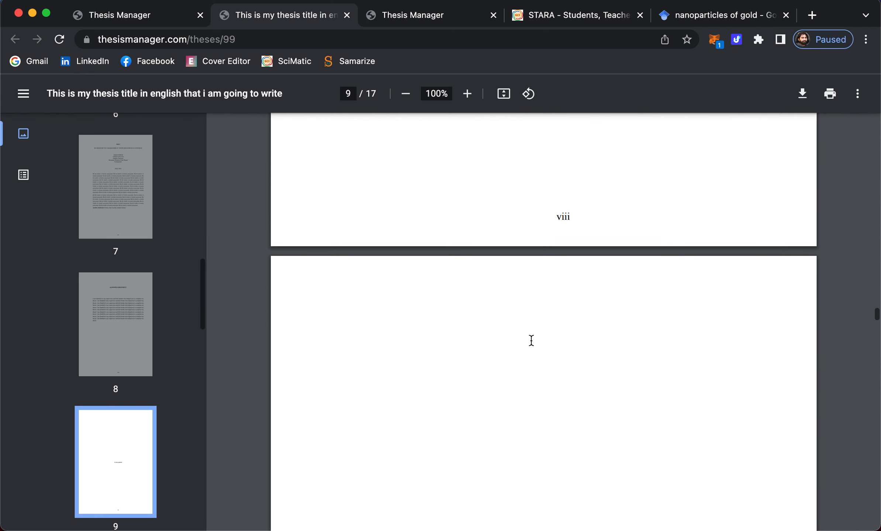
pyautogui.scroll(-20, 531, 340)
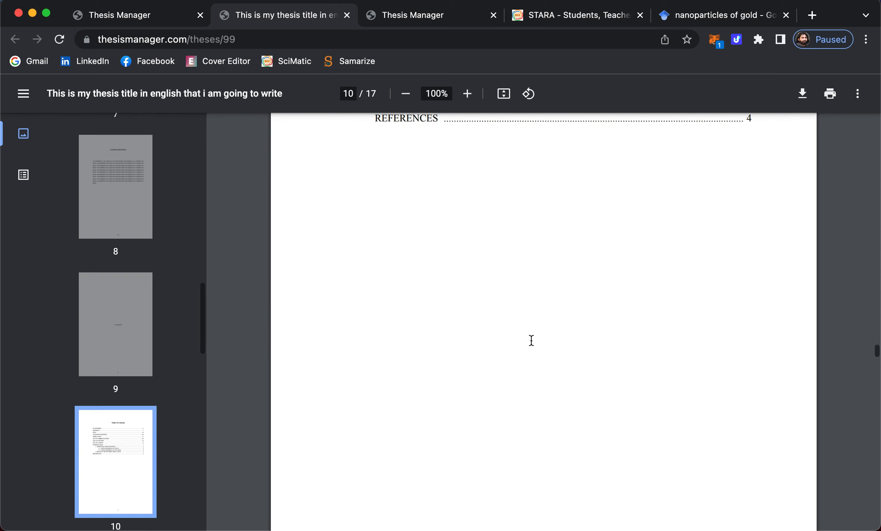
pyautogui.scroll(6, 531, 340)
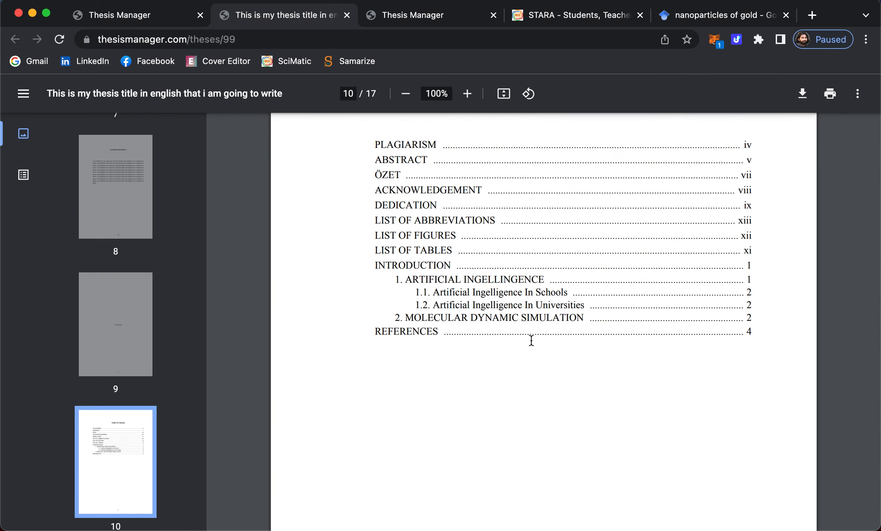
pyautogui.scroll(1, 461, 260)
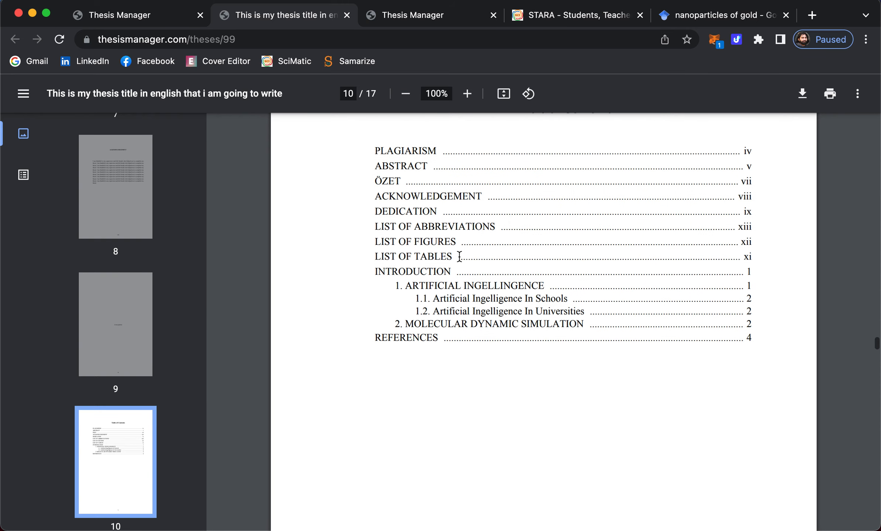
pyautogui.scroll(-20, 464, 301)
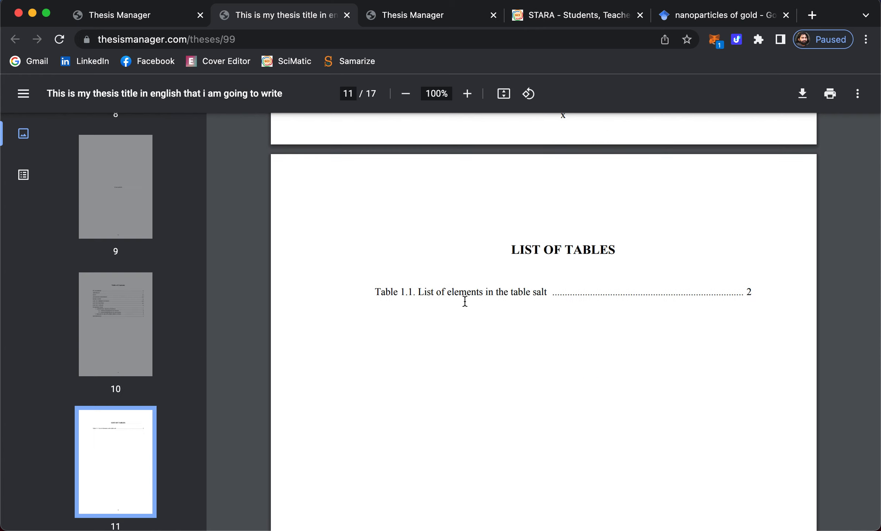
pyautogui.scroll(-20, 487, 309)
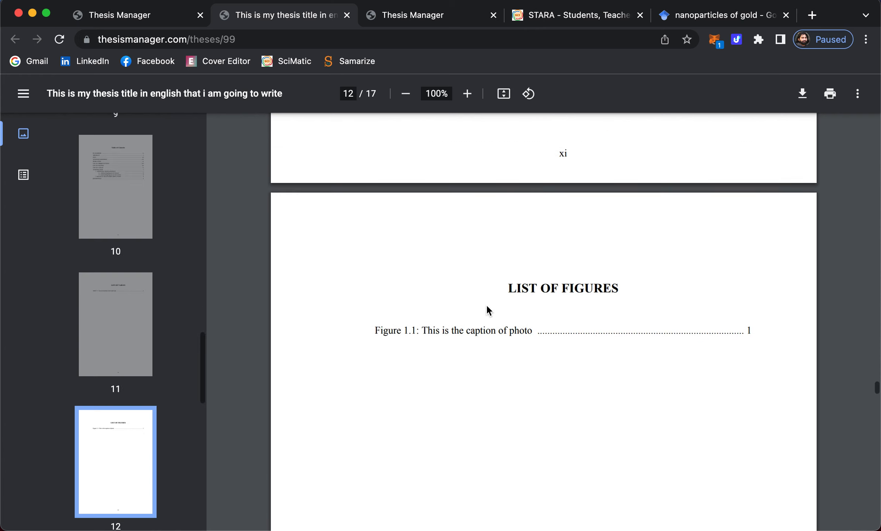
pyautogui.scroll(-20, 485, 304)
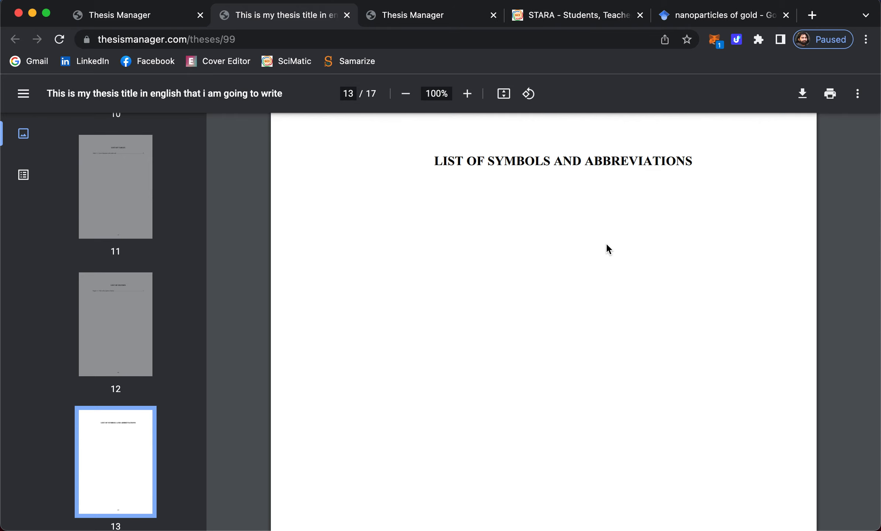
# - Add '(AI)' after 'Artificial intelligence' in the Introduction and highlight it with the yellow Marker style
pyautogui.click(120, 14)
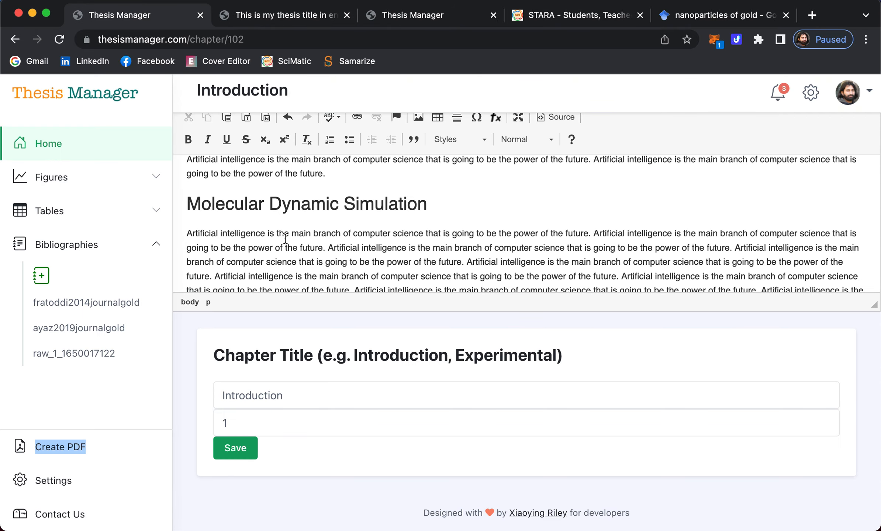
pyautogui.scroll(15, 332, 213)
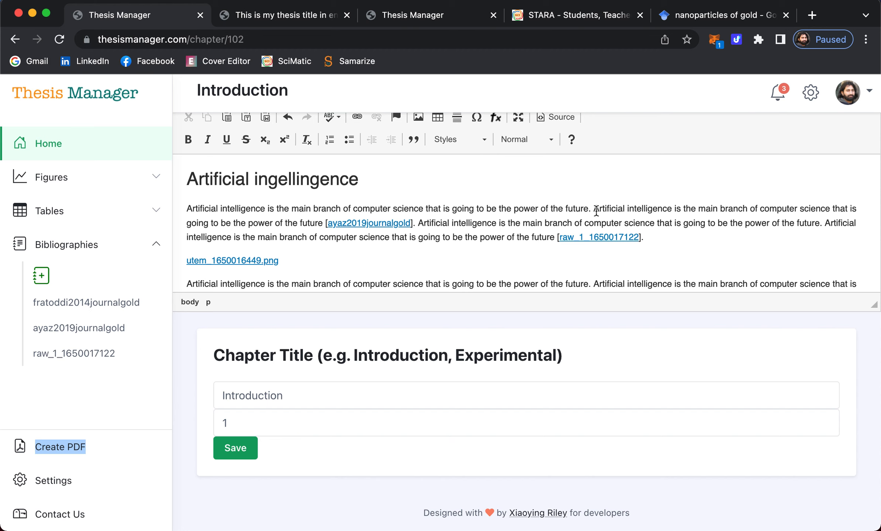
pyautogui.click(673, 209)
pyautogui.write('() ')
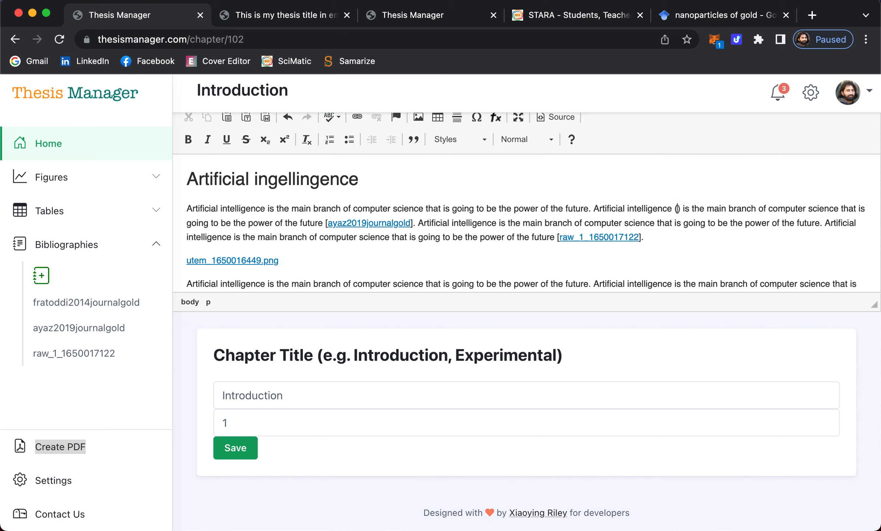
pyautogui.write('AI')
pyautogui.hotkey('shift', 'Left')
pyautogui.hotkey('shift', 'Left')
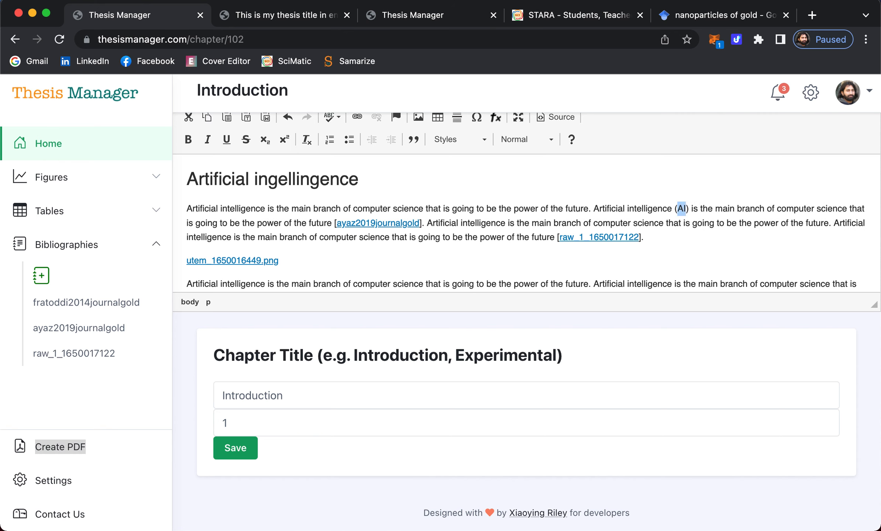
pyautogui.click(483, 140)
pyautogui.scroll(-2, 479, 242)
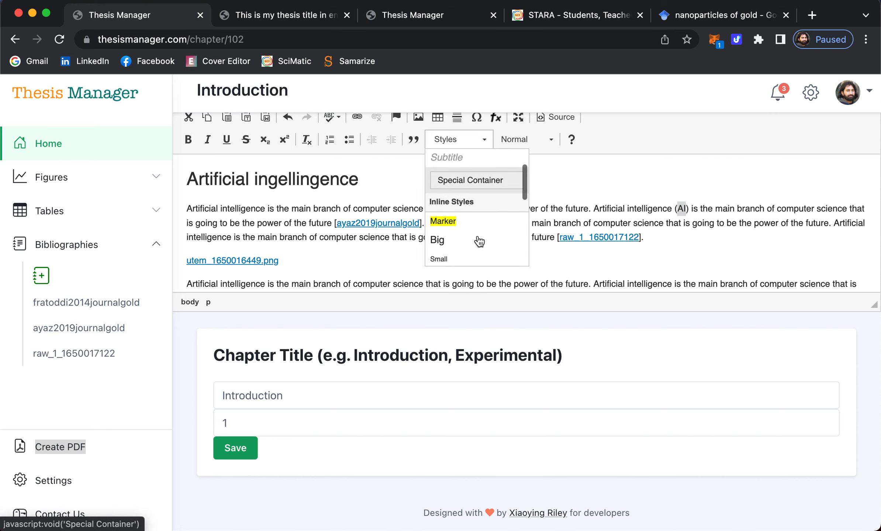
pyautogui.click(447, 223)
pyautogui.click(583, 208)
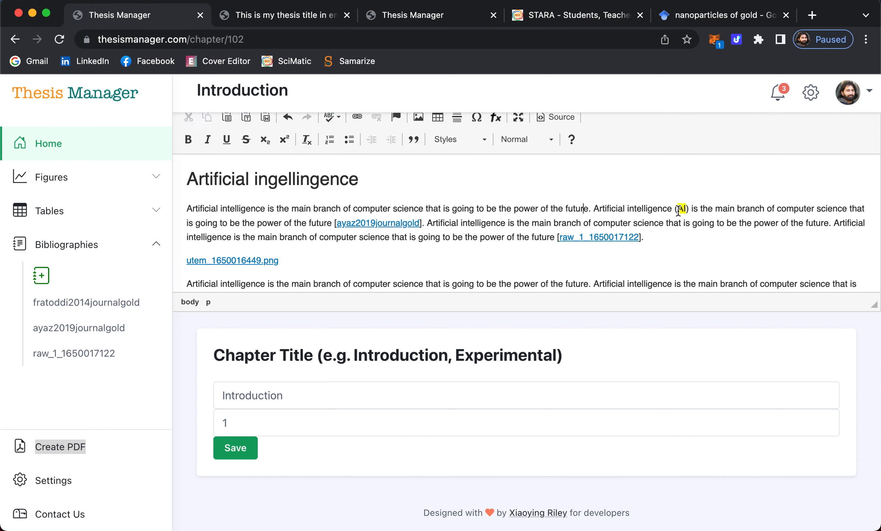
# - Add '(CS)' after 'computer science' in the second paragraph and highlight it with the Marker style
pyautogui.scroll(-1, 600, 210)
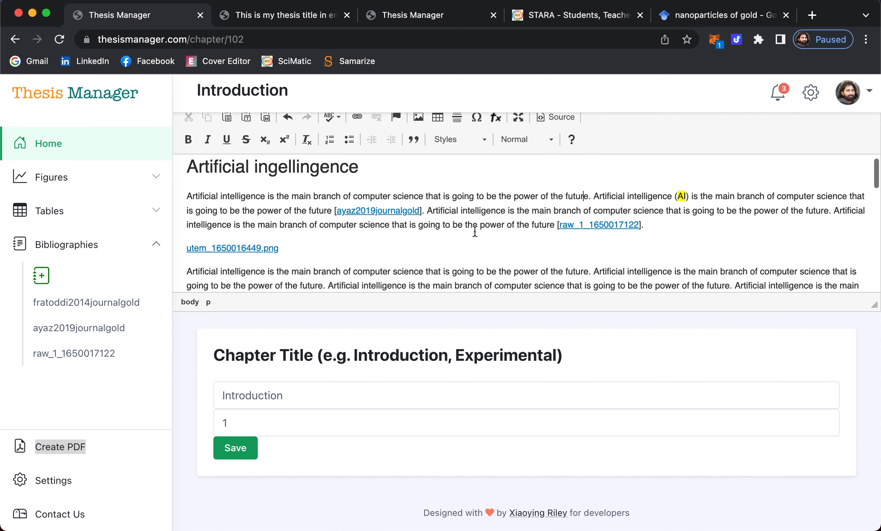
pyautogui.scroll(-2, 475, 231)
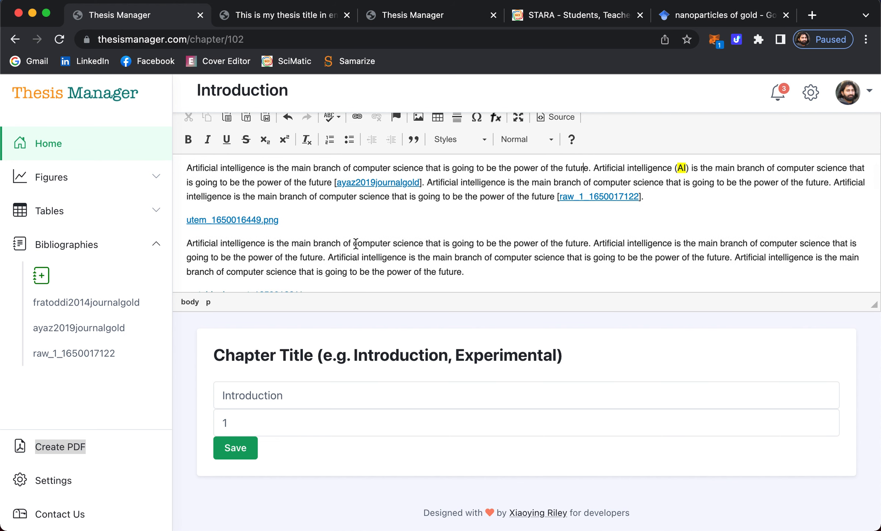
pyautogui.click(423, 243)
pyautogui.write('() ')
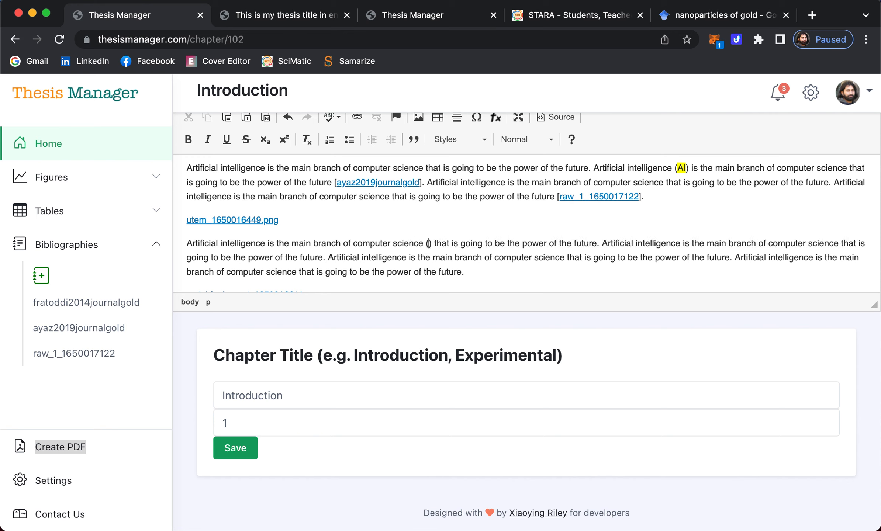
pyautogui.write('CS')
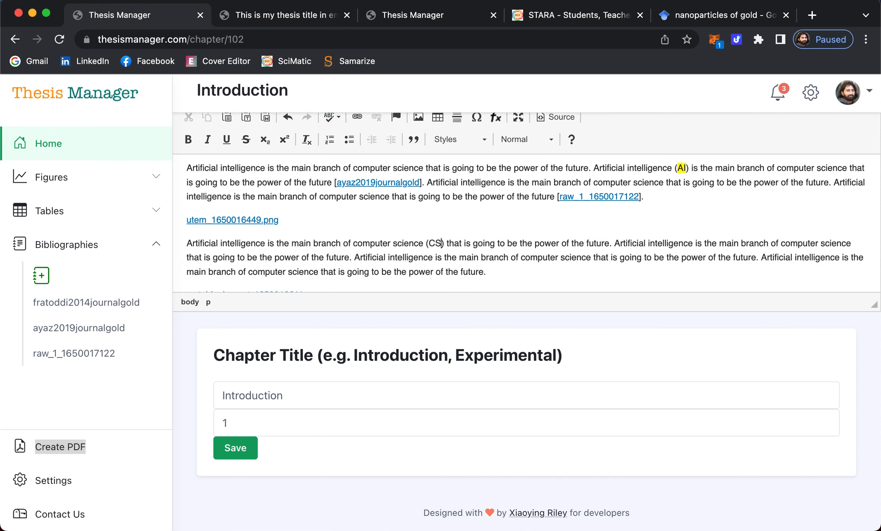
pyautogui.doubleClick(431, 243)
pyautogui.click(460, 143)
pyautogui.click(456, 263)
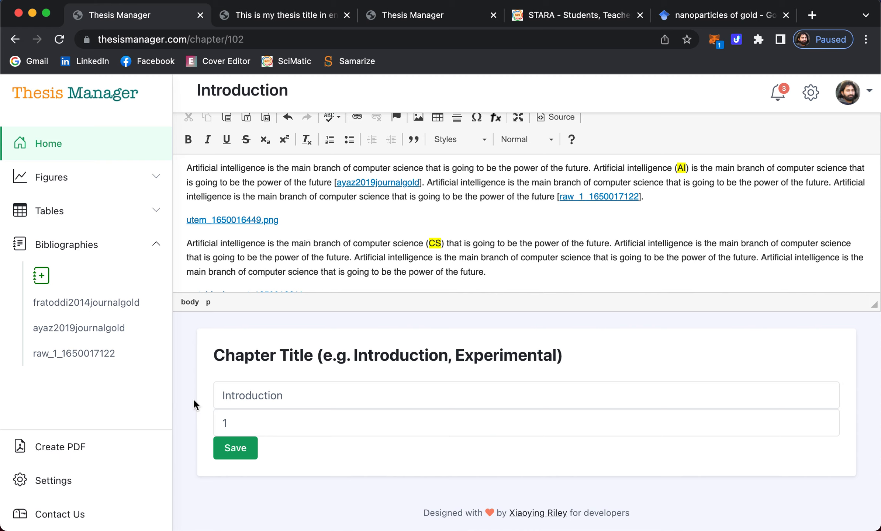
pyautogui.click(281, 15)
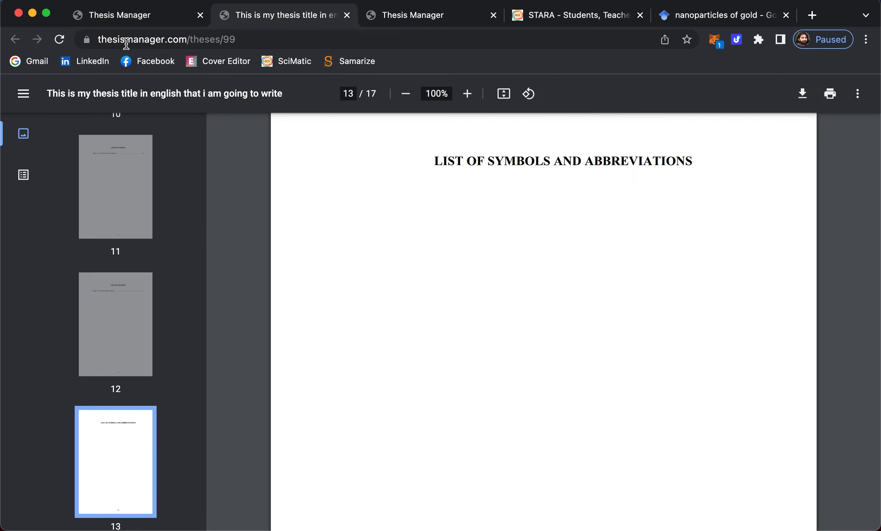
# - Reload the thesis PDF so it regenerates, reopening at the title page with 17 pages
pyautogui.click(59, 40)
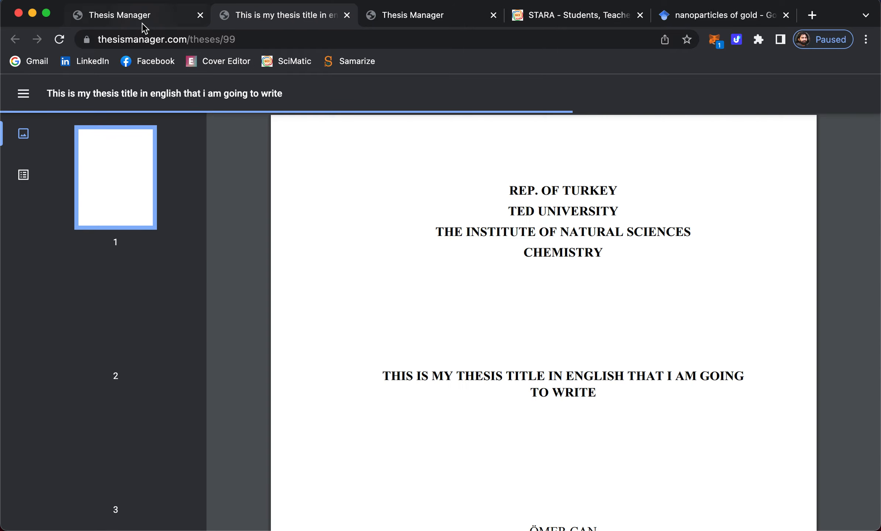
pyautogui.click(144, 24)
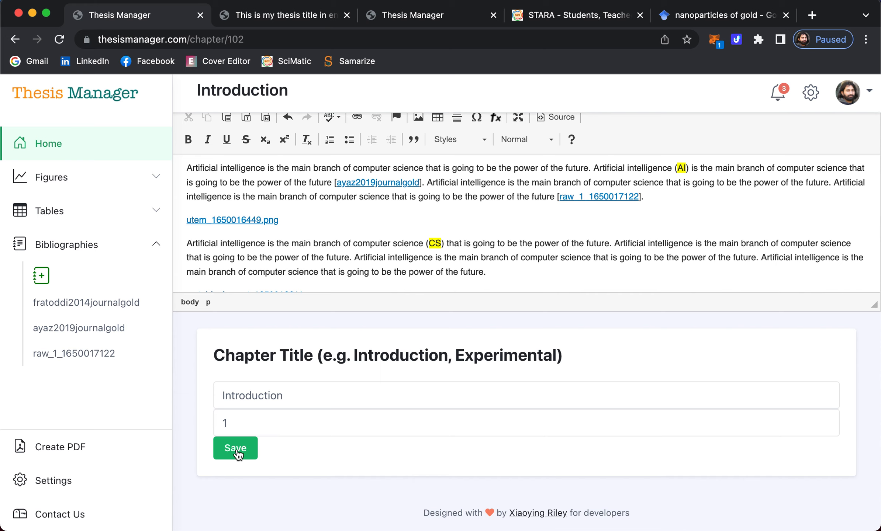
pyautogui.click(286, 15)
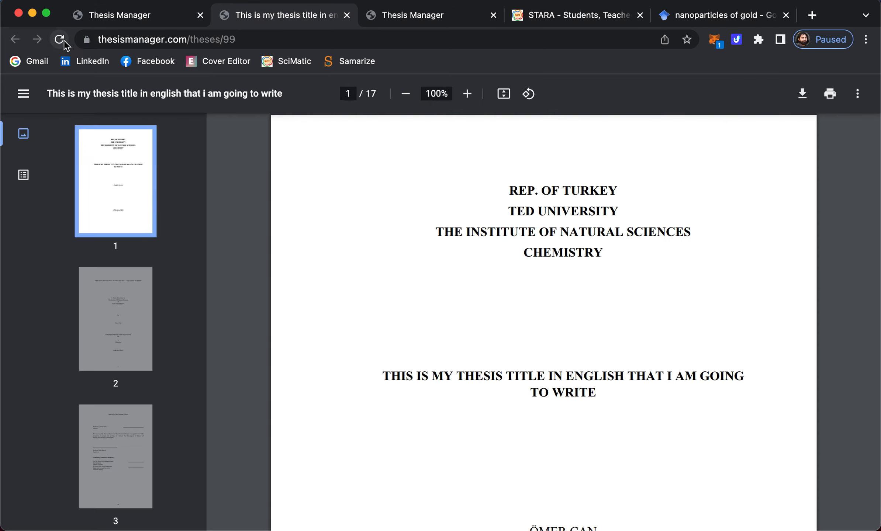